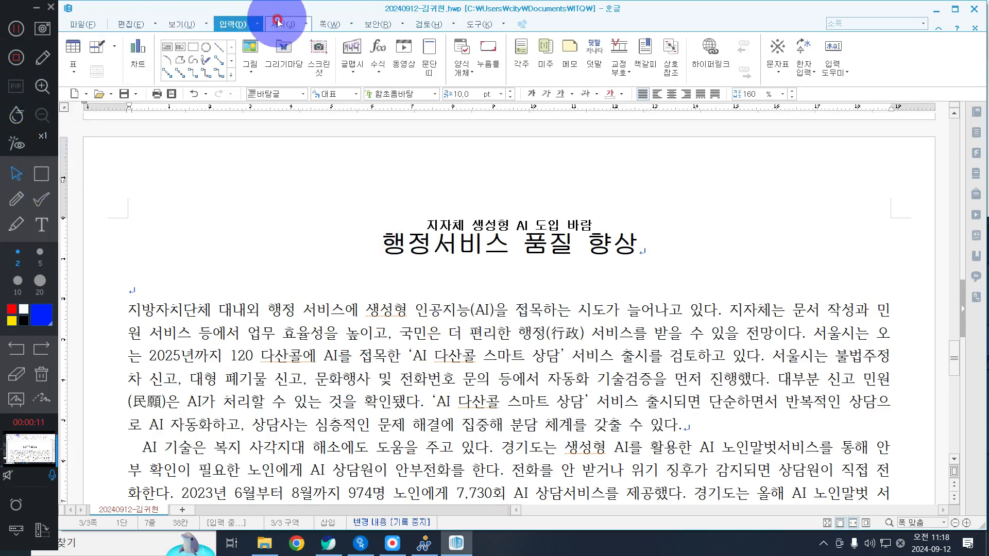
- Add a header for both pages (양 쪽) with no preset shape (모양 없음) and enter the text 행정서비스
{"action": "left_click", "coordinate": [330, 25]}
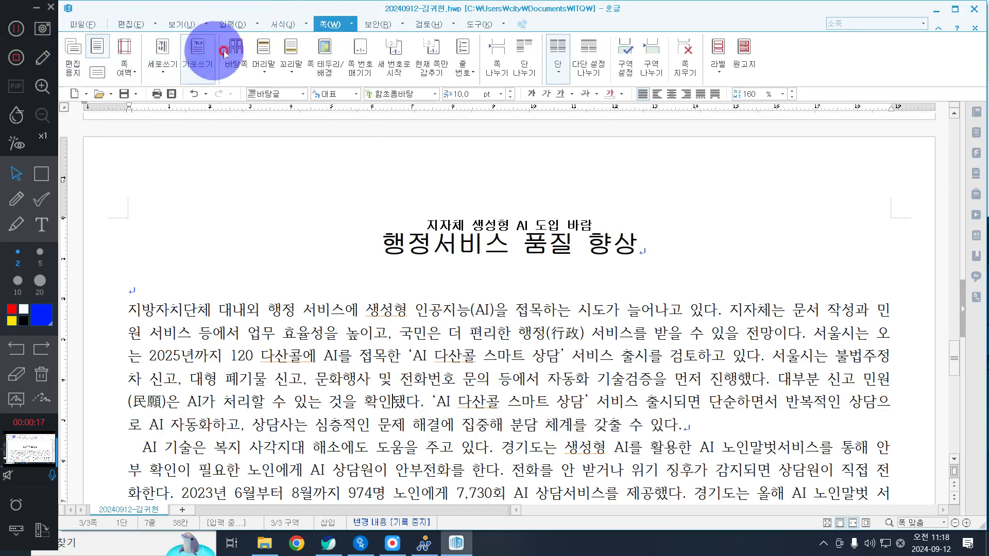
{"action": "left_click", "coordinate": [263, 50]}
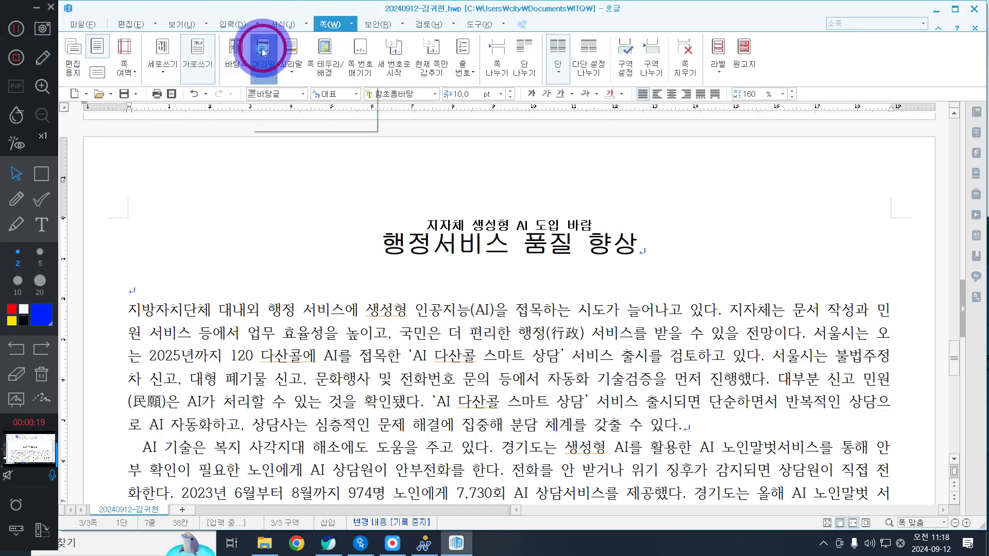
{"action": "mouse_move", "coordinate": [285, 96]}
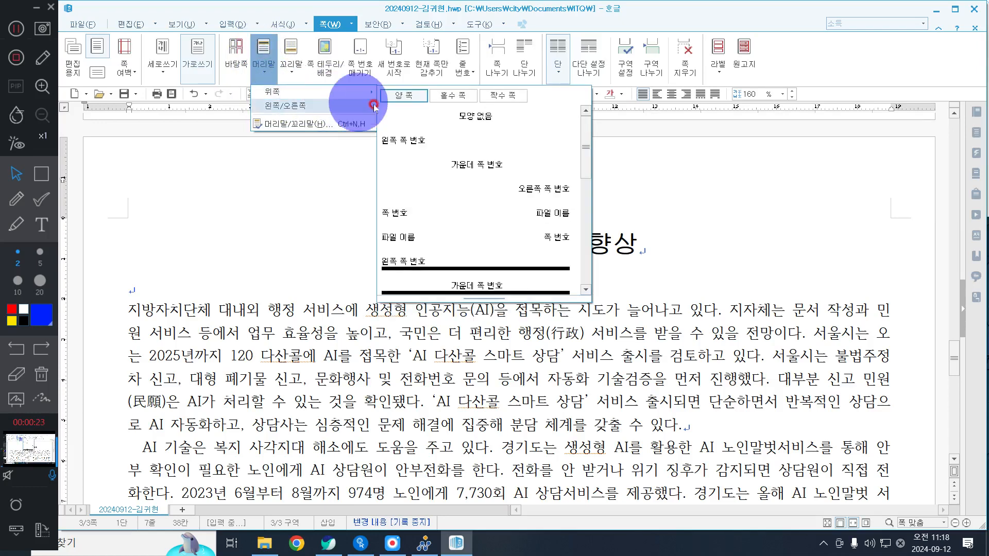
{"action": "left_click", "coordinate": [441, 114]}
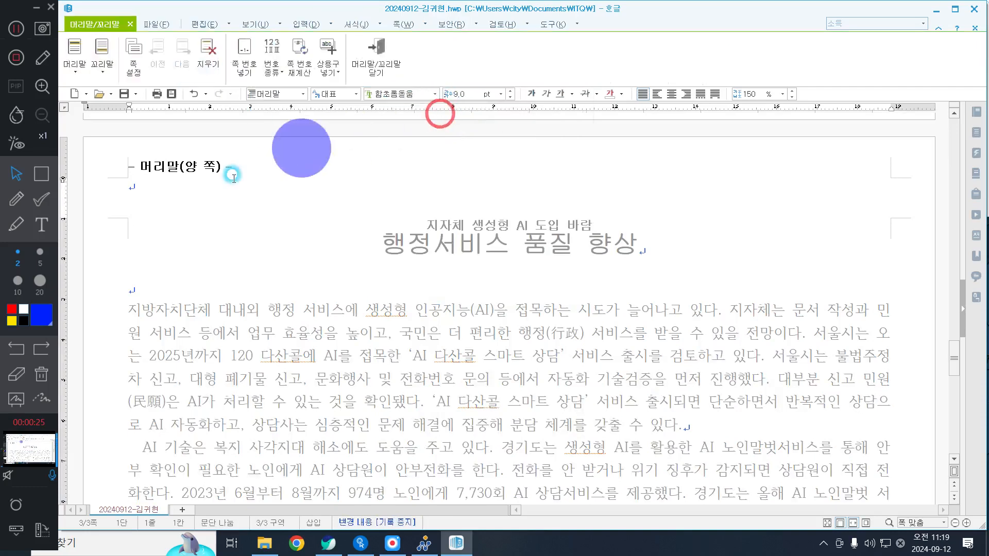
{"action": "left_click", "coordinate": [186, 196]}
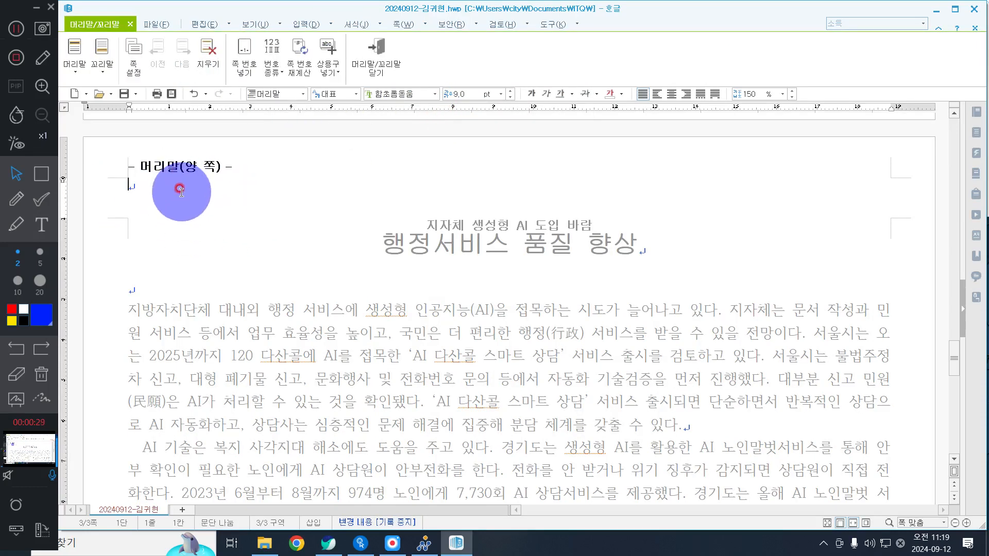
{"action": "type", "text": "흥"}
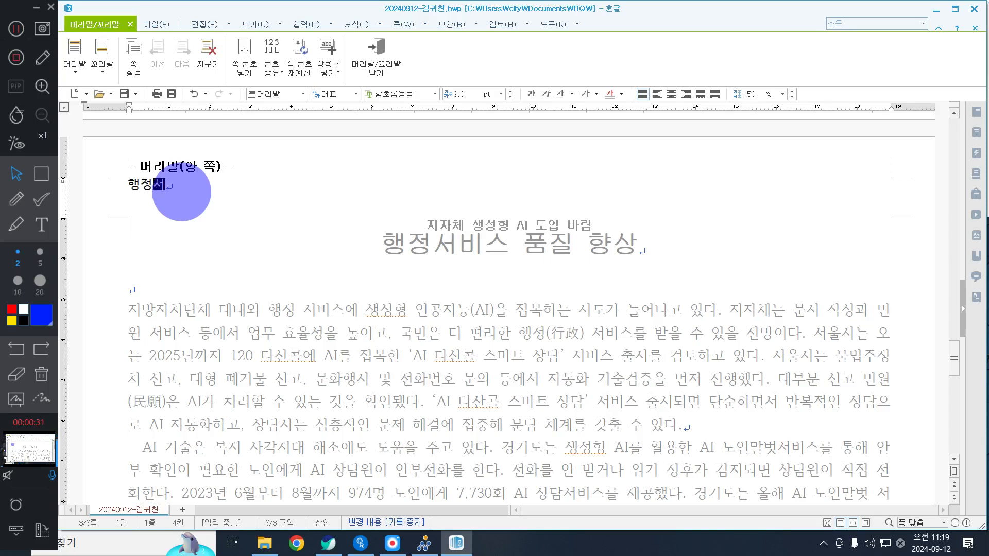
- Format the header text 행정서비스 in 돋움 at 10 pt, align it right, and leave header editing
{"action": "double_click", "coordinate": [182, 192]}
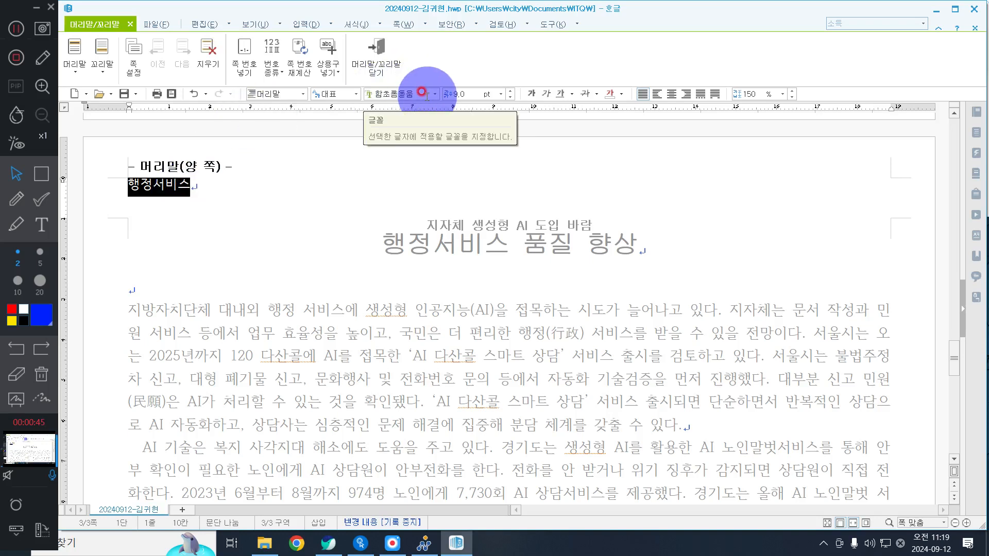
{"action": "left_click", "coordinate": [423, 92]}
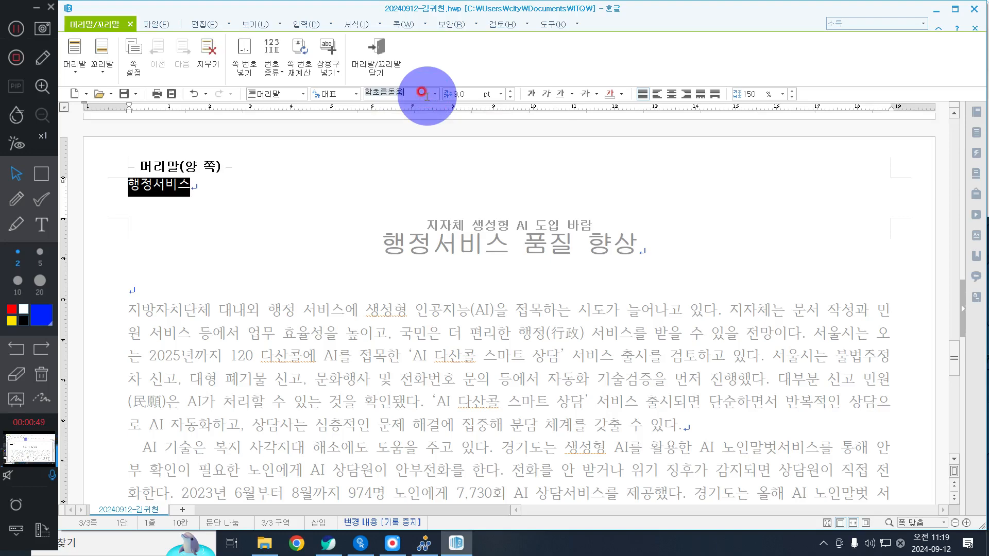
{"action": "type", "text": "돋움"}
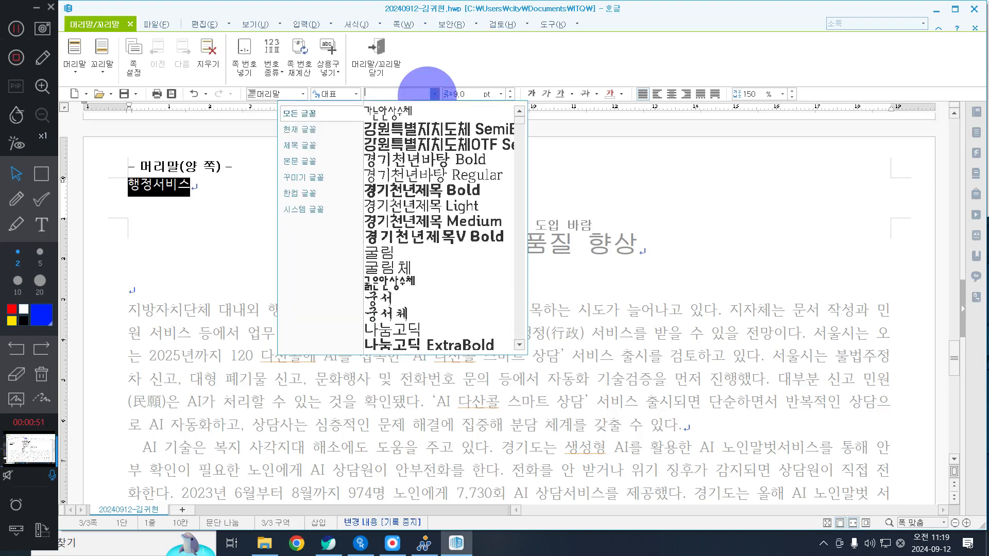
{"action": "key", "text": "Return"}
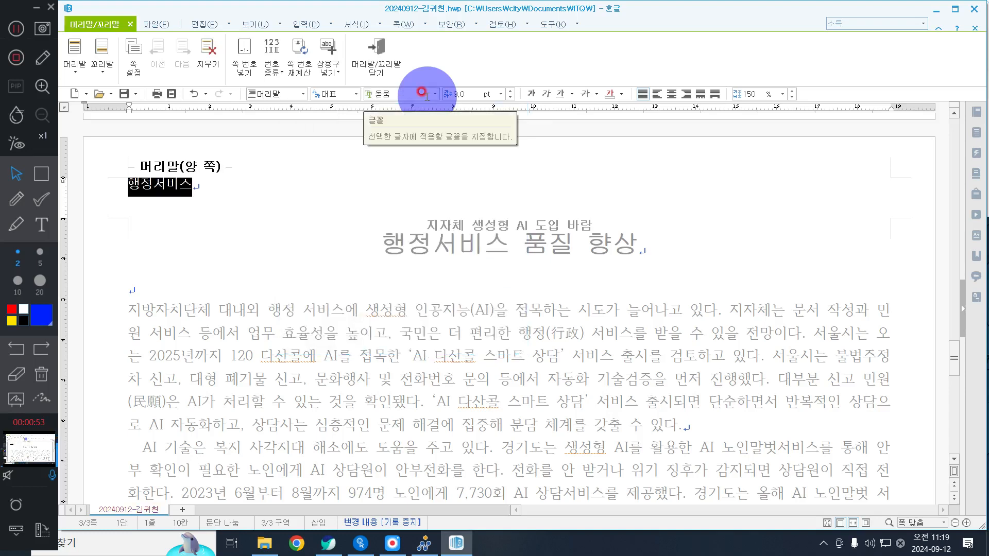
{"action": "left_click", "coordinate": [511, 94]}
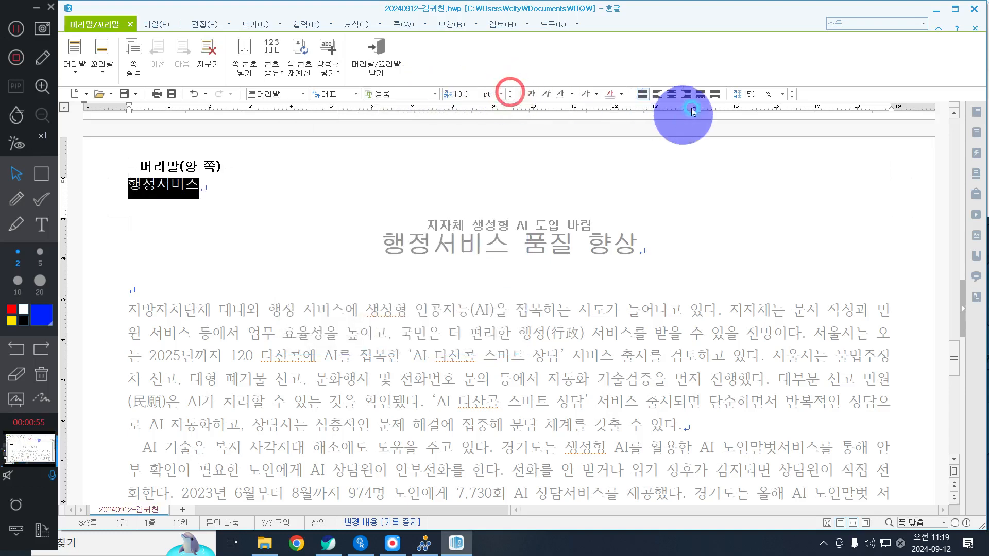
{"action": "left_click", "coordinate": [686, 95]}
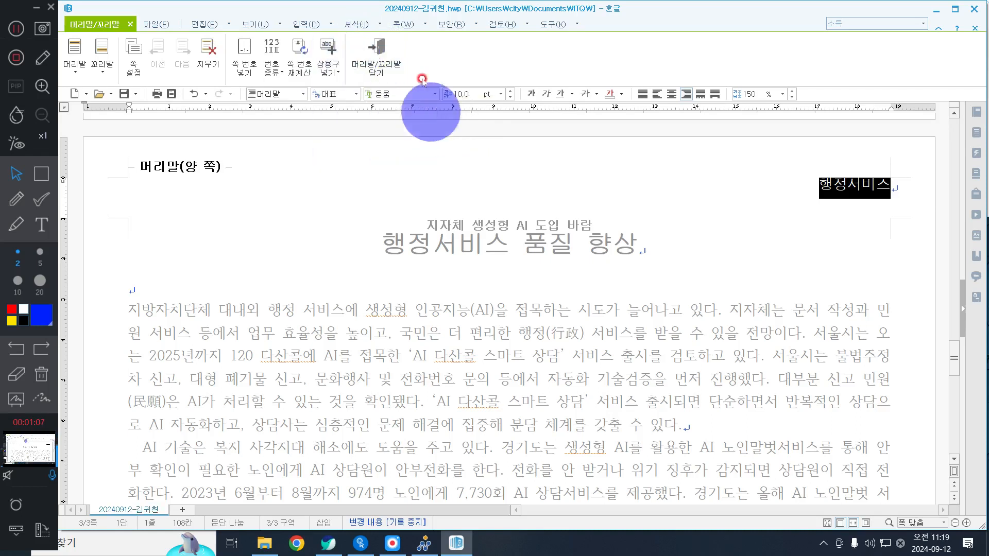
{"action": "left_click", "coordinate": [365, 45]}
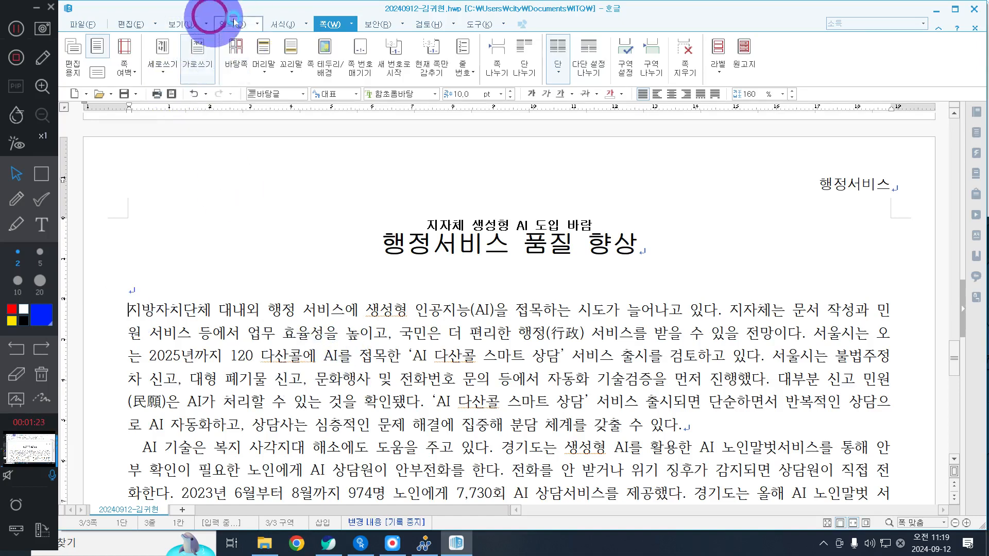
- Start a first-letter decoration (문단 첫 글자 장식) for the first body paragraph, using the two-line shape and the 궁서 font
{"action": "left_click", "coordinate": [268, 25]}
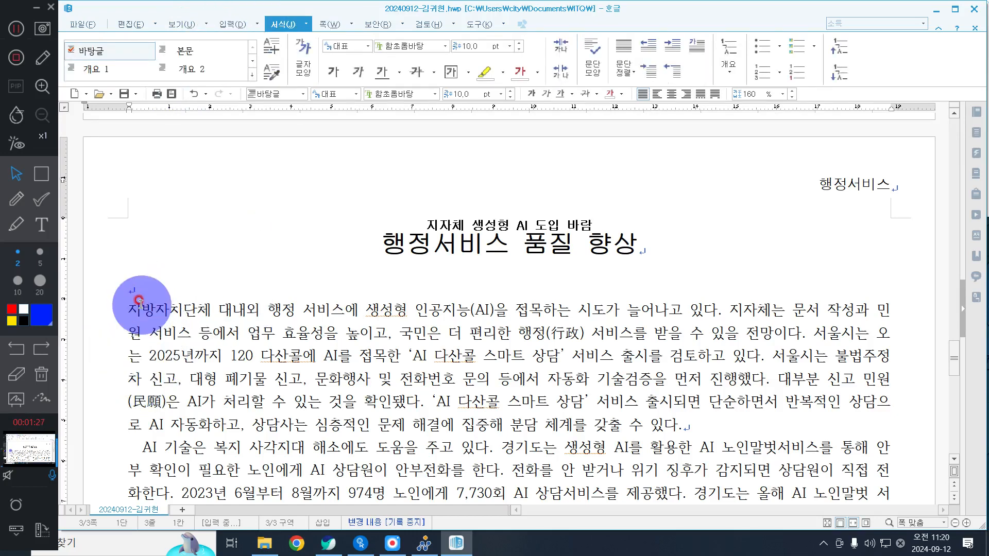
{"action": "left_click", "coordinate": [142, 309]}
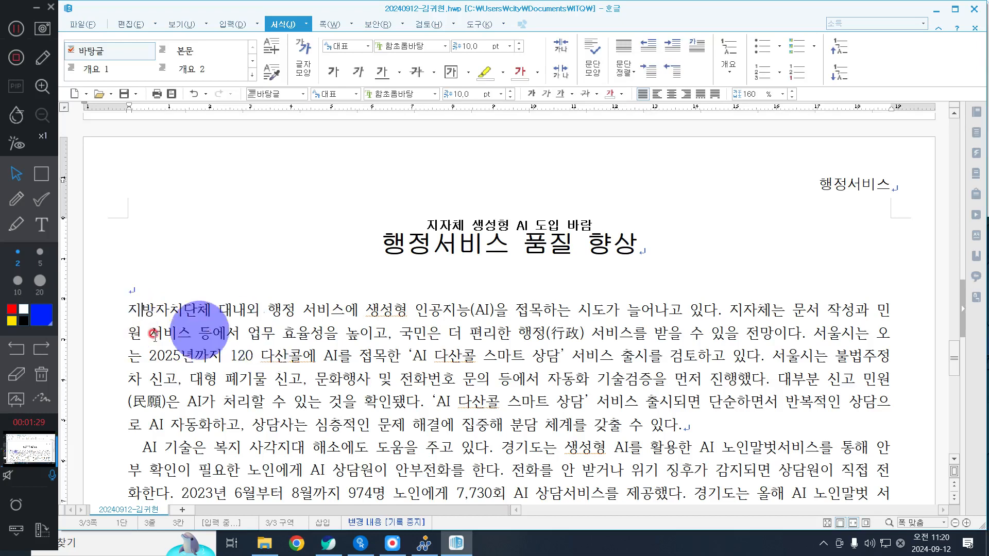
{"action": "left_click_drag", "start_coordinate": [112, 309], "coordinate": [651, 427]}
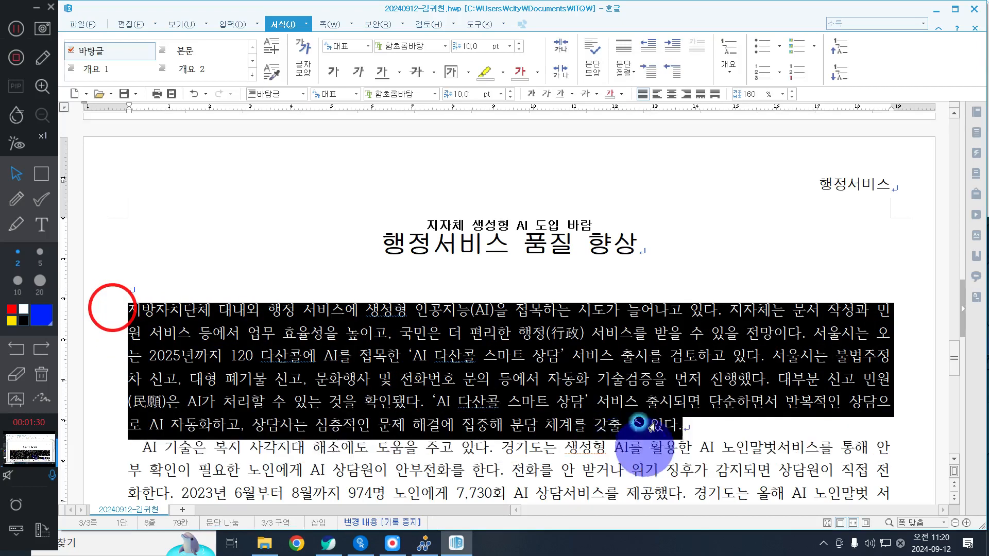
{"action": "left_click", "coordinate": [143, 321]}
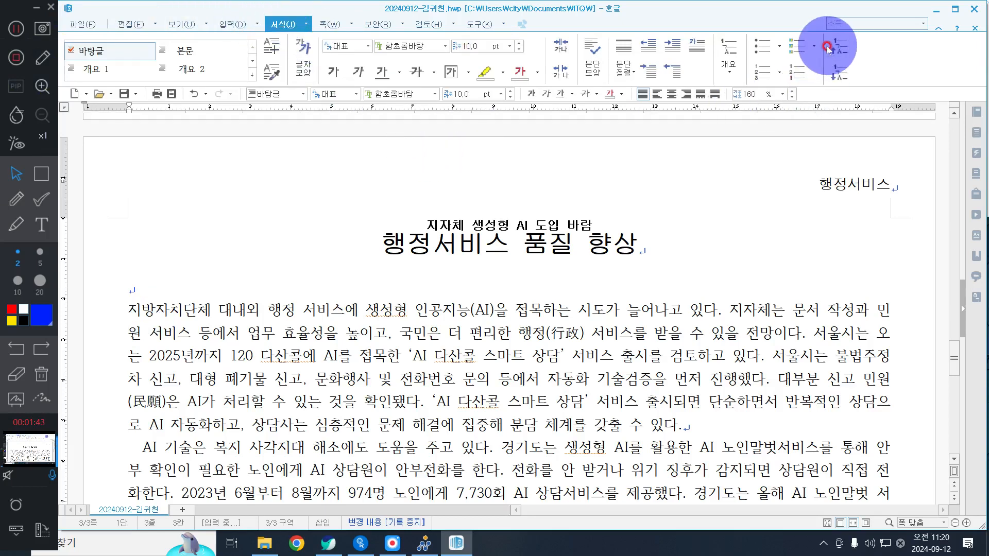
{"action": "left_click", "coordinate": [703, 45]}
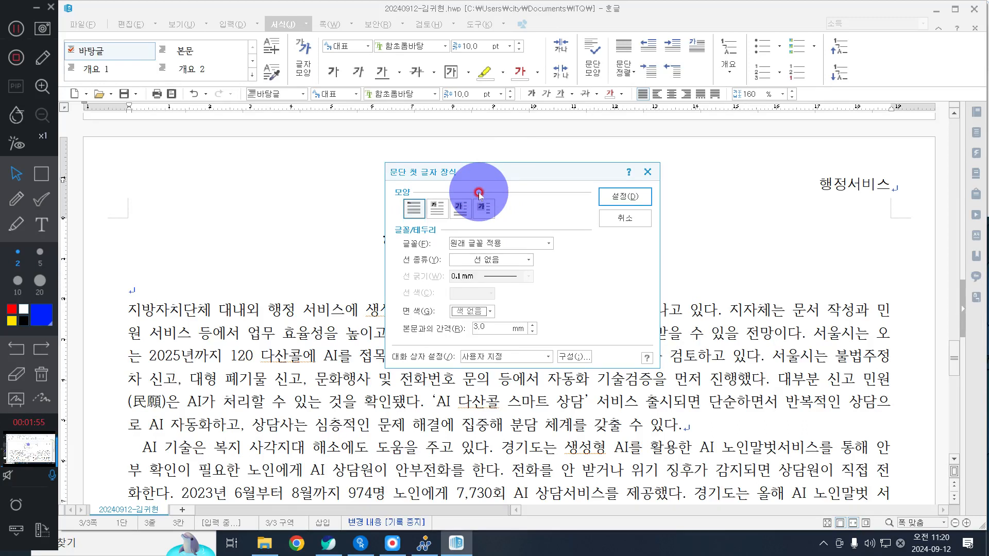
{"action": "left_click", "coordinate": [437, 208]}
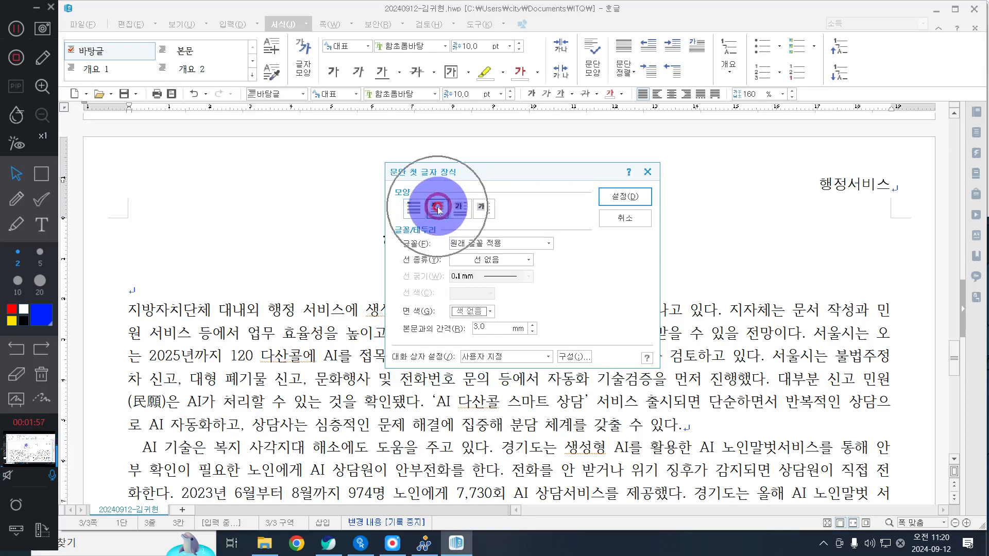
{"action": "left_click", "coordinate": [500, 241]}
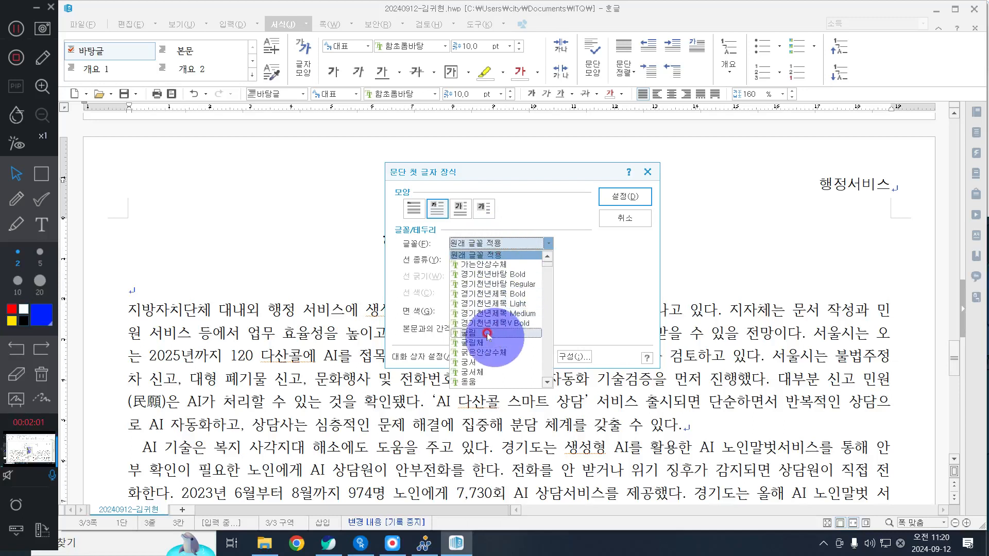
{"action": "left_click", "coordinate": [475, 363]}
{"action": "left_click", "coordinate": [513, 278]}
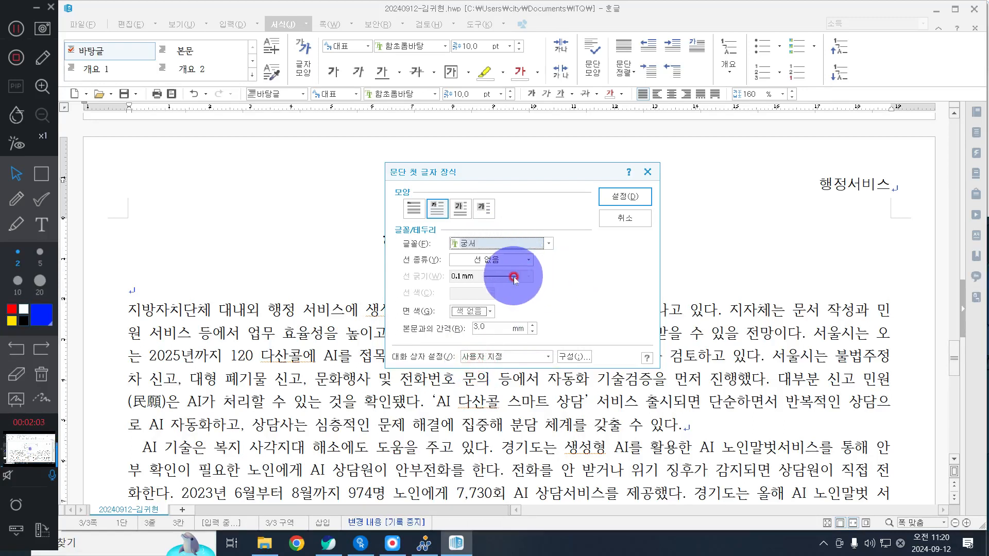
- Set the decoration's face color to 노랑 (RGB 255,215,0) from the 기본 color theme
{"action": "left_click", "coordinate": [470, 311]}
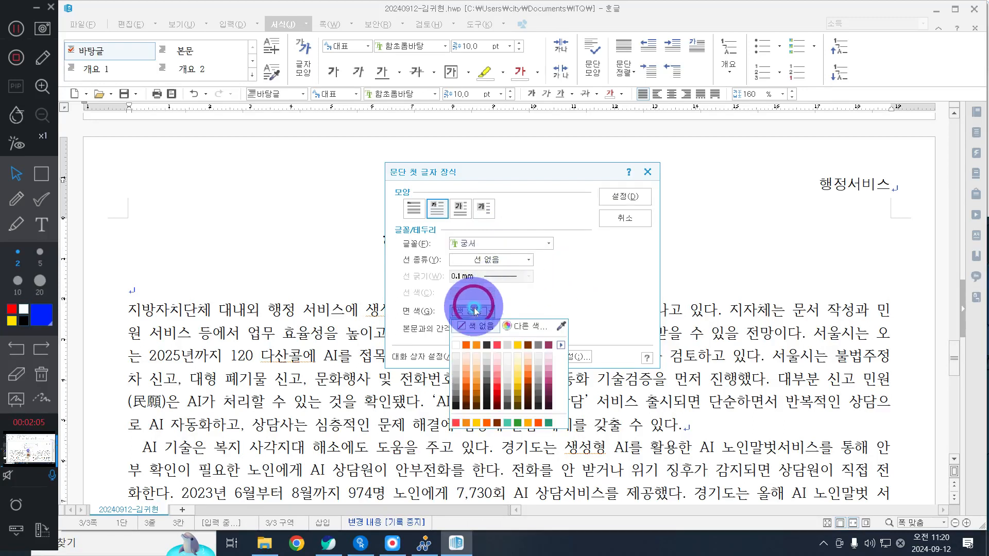
{"action": "left_click", "coordinate": [561, 344]}
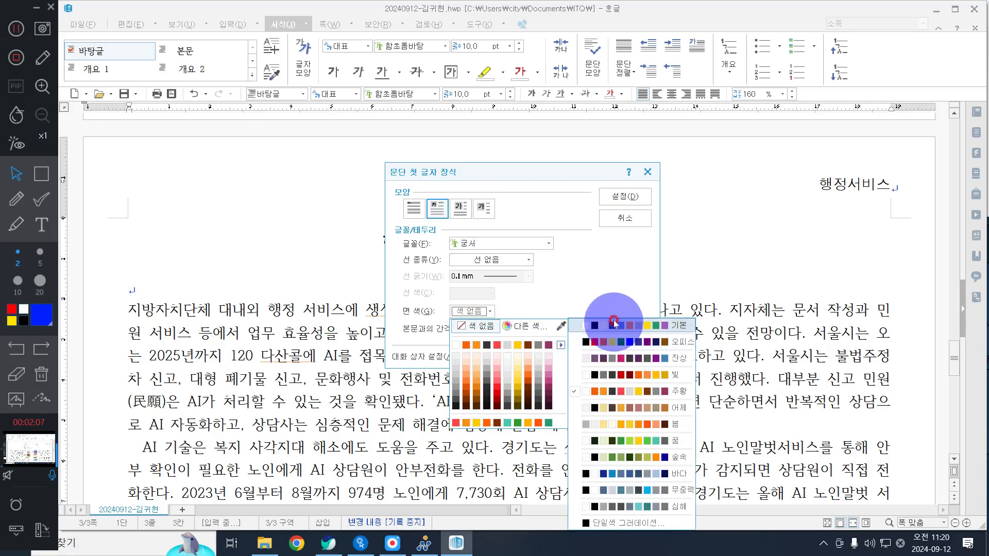
{"action": "left_click", "coordinate": [613, 322]}
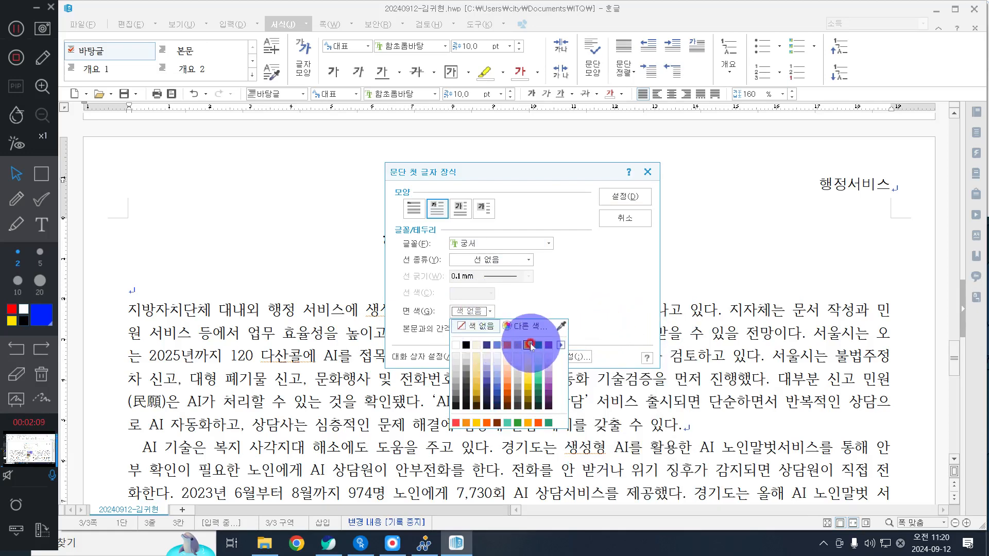
{"action": "left_click", "coordinate": [528, 345]}
- Change the decoration's face color to the bright yellow of the 오피스 color theme
{"action": "left_click", "coordinate": [469, 311]}
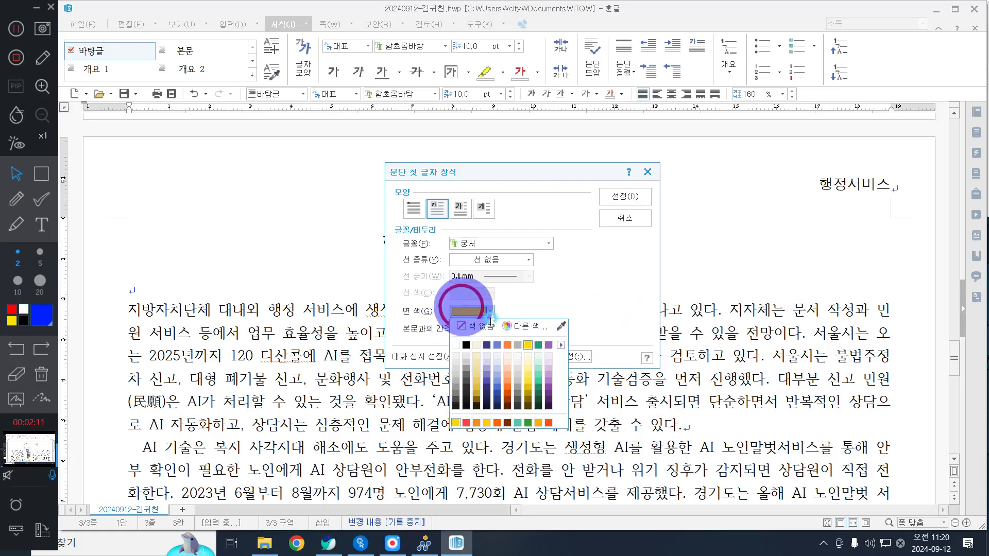
{"action": "left_click", "coordinate": [561, 344]}
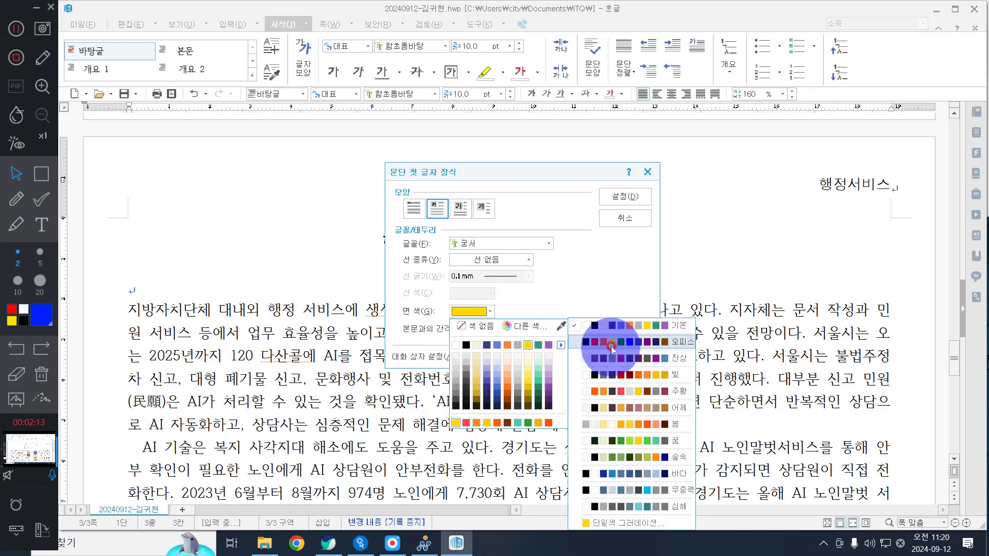
{"action": "left_click", "coordinate": [611, 345]}
{"action": "left_click", "coordinate": [488, 341]}
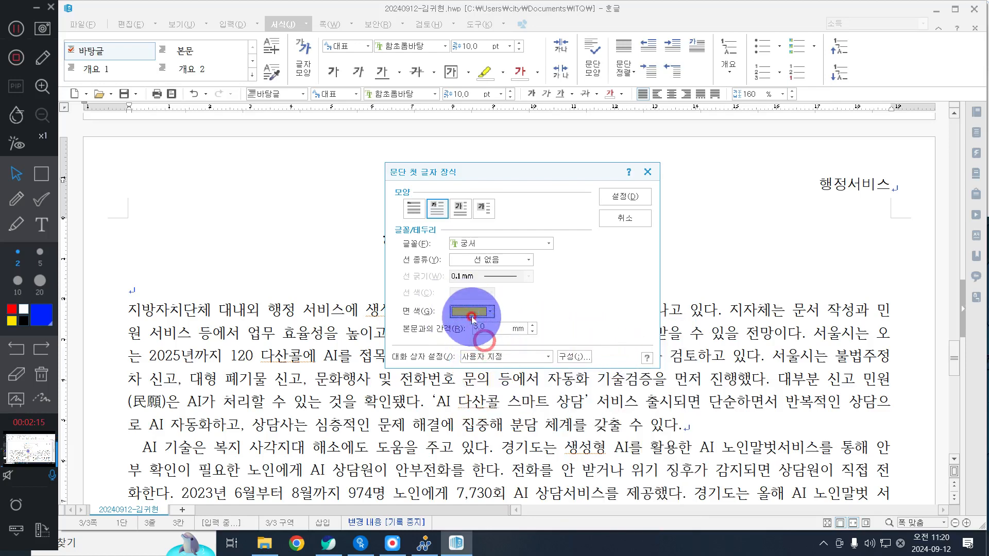
- Compare the yellows of the 기본 and 오피스 color themes, reselect the 오피스 yellow as face color, and apply the first-letter decoration
{"action": "left_click", "coordinate": [469, 311]}
{"action": "left_click", "coordinate": [561, 345]}
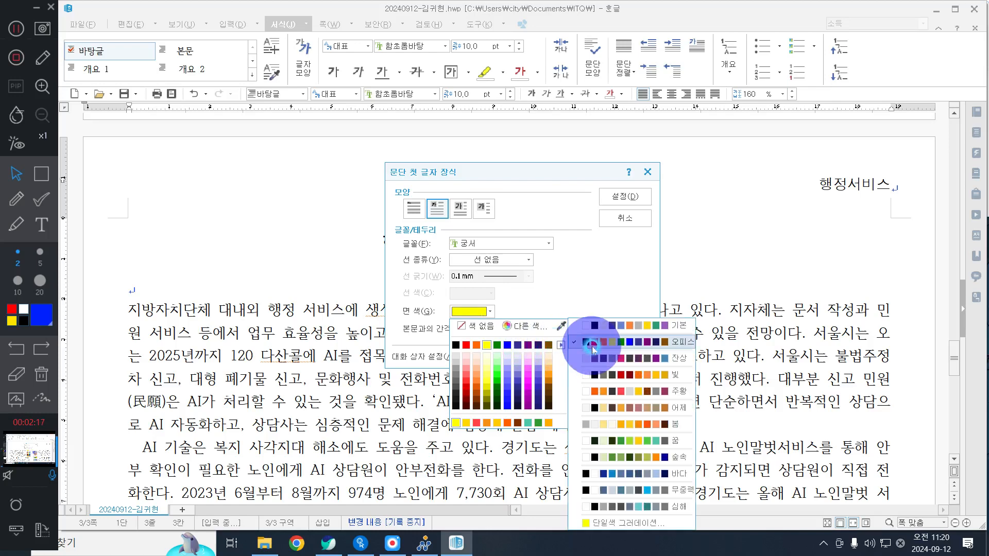
{"action": "left_click", "coordinate": [592, 346]}
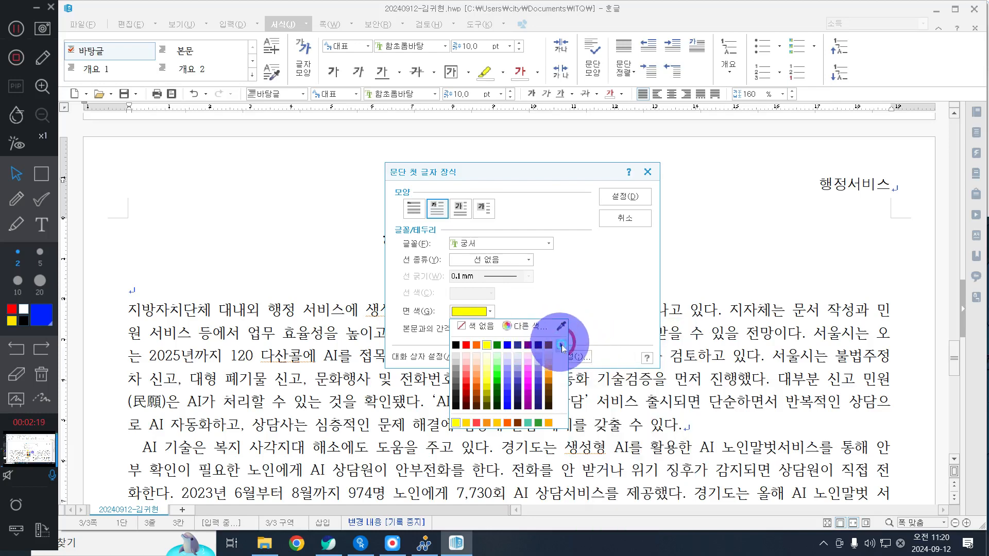
{"action": "left_click", "coordinate": [561, 344]}
{"action": "left_click", "coordinate": [606, 332]}
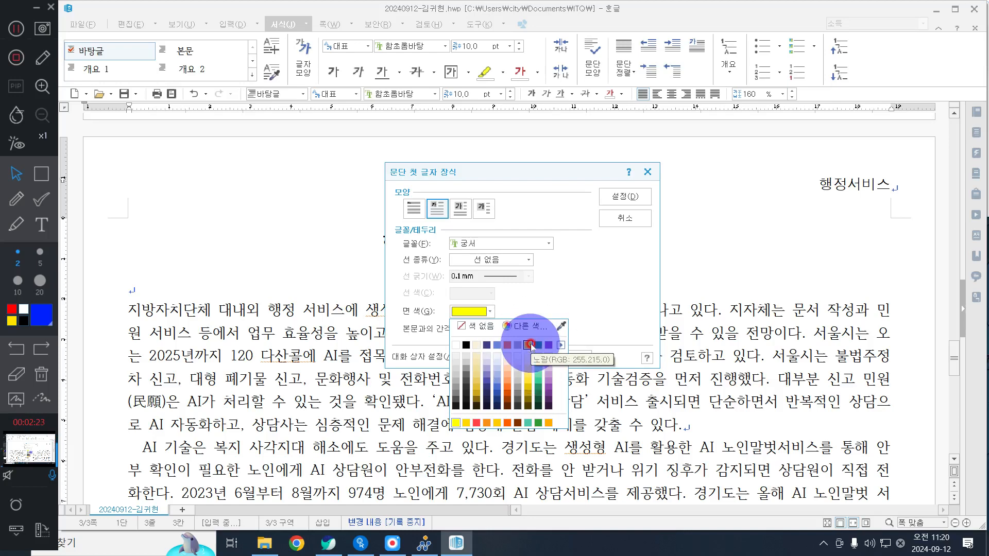
{"action": "left_click", "coordinate": [561, 345]}
{"action": "left_click", "coordinate": [597, 340]}
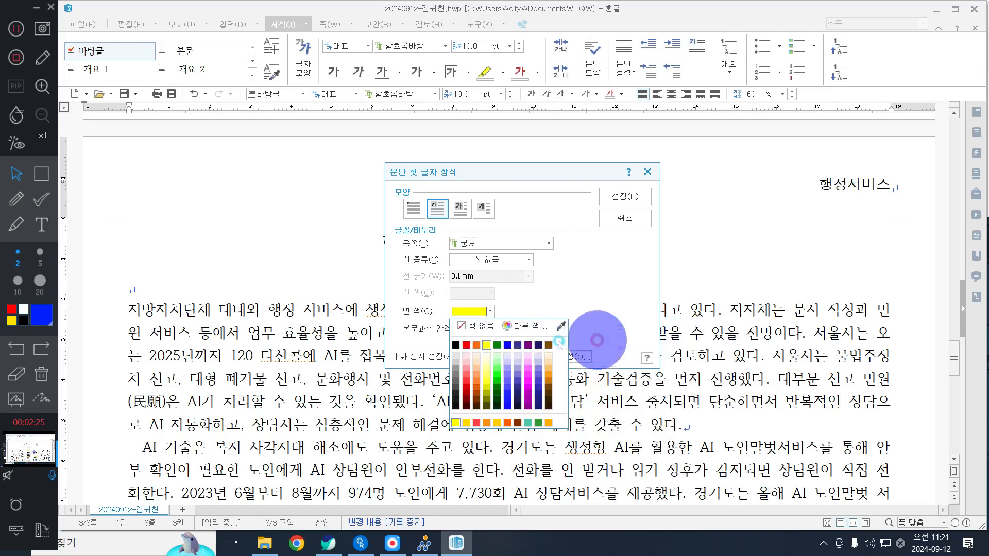
{"action": "left_click", "coordinate": [480, 345]}
{"action": "left_click", "coordinate": [621, 197]}
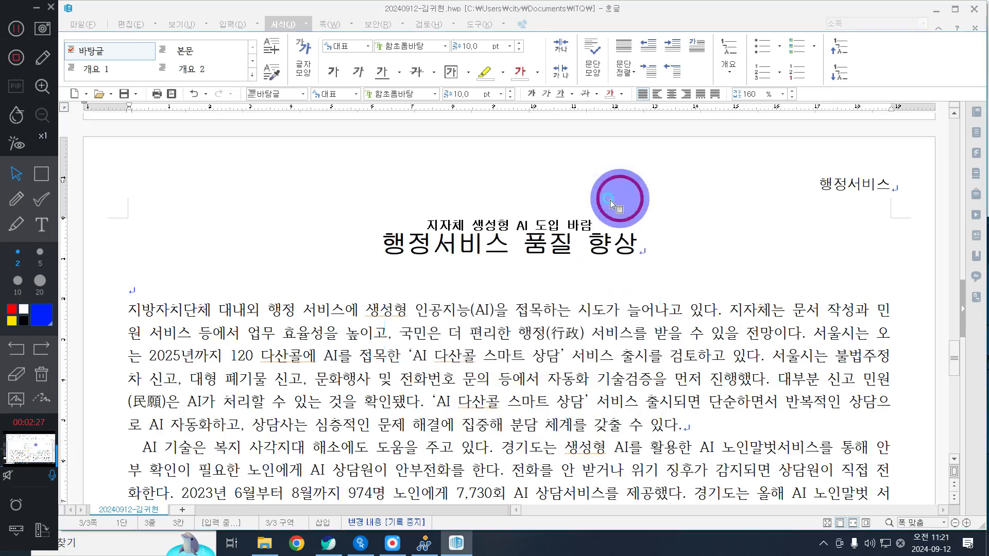
{"action": "left_click", "coordinate": [467, 230]}
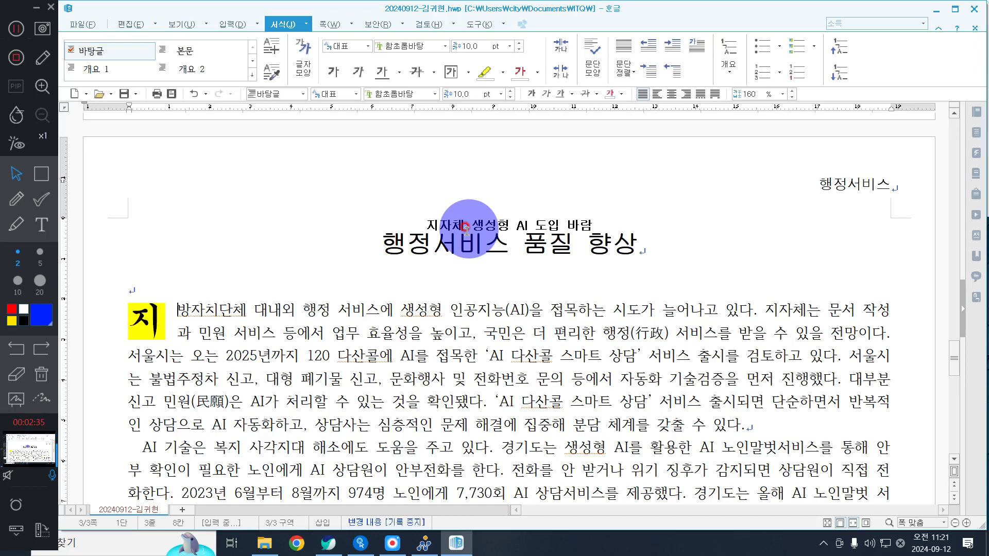
{"action": "scroll", "coordinate": [511, 264], "scroll_direction": "down", "scroll_amount": 3}
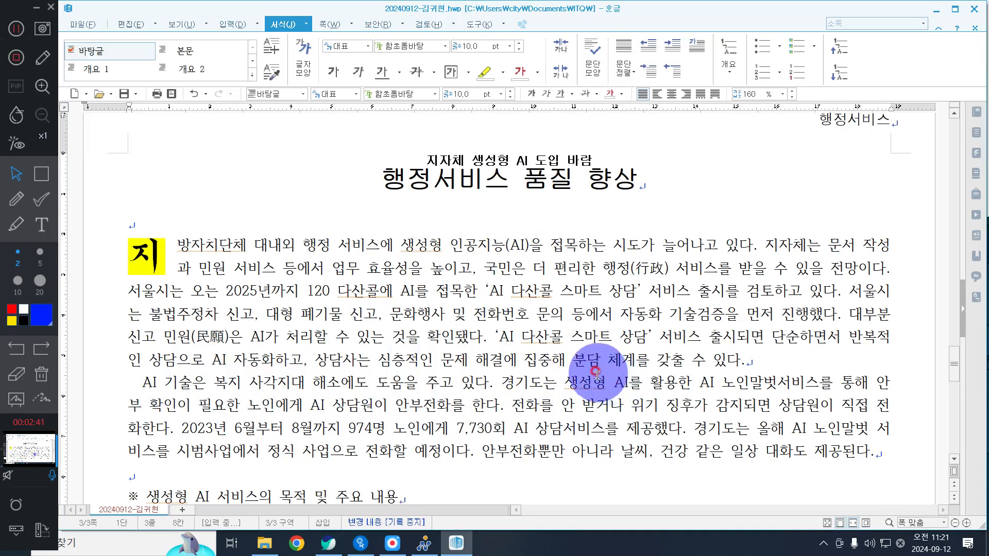
{"action": "left_click", "coordinate": [630, 382]}
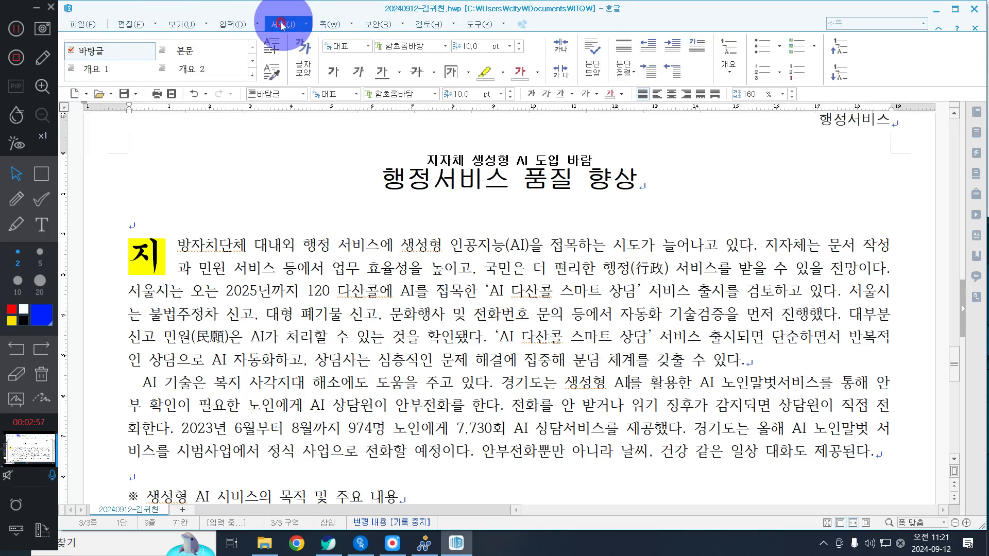
- Insert a footnote after "생성형 AI" in the second body paragraph and set its number shape to ㉠,㉡,㉢
{"action": "left_click", "coordinate": [235, 25]}
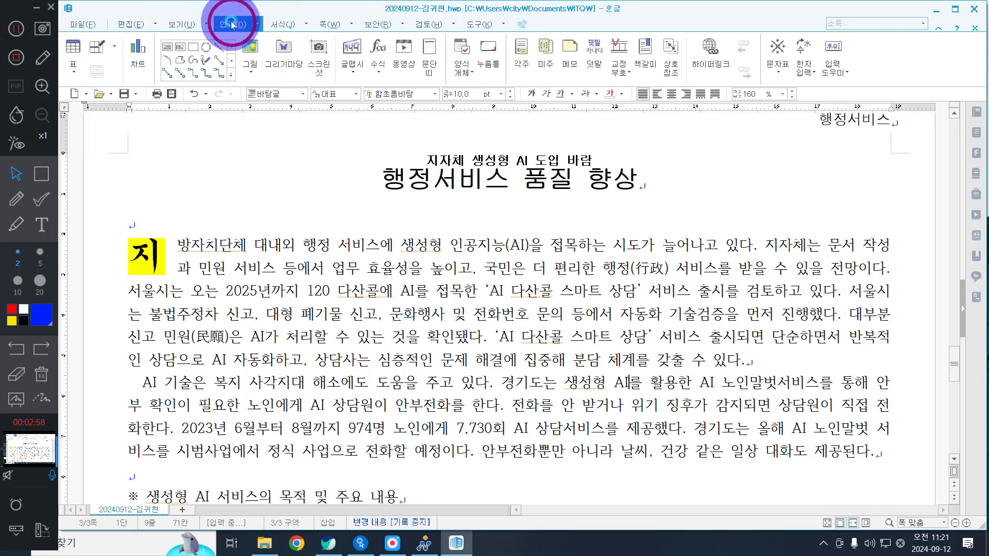
{"action": "left_click", "coordinate": [531, 54]}
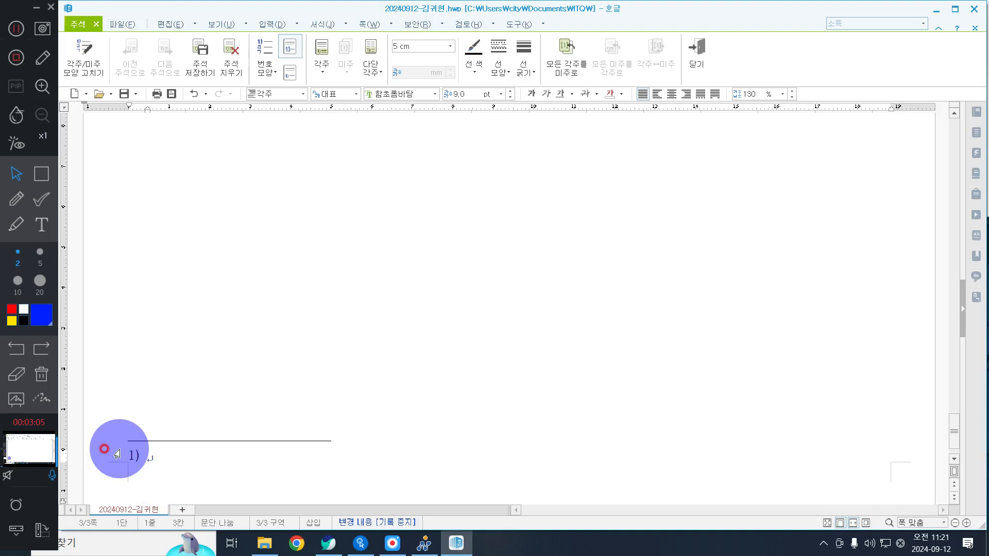
{"action": "left_click", "coordinate": [265, 54]}
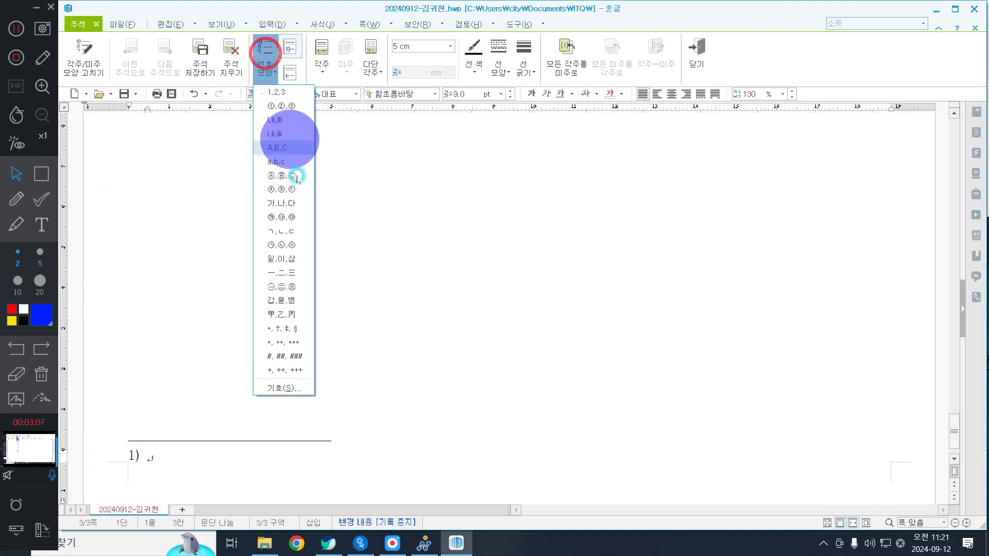
{"action": "left_click", "coordinate": [272, 244]}
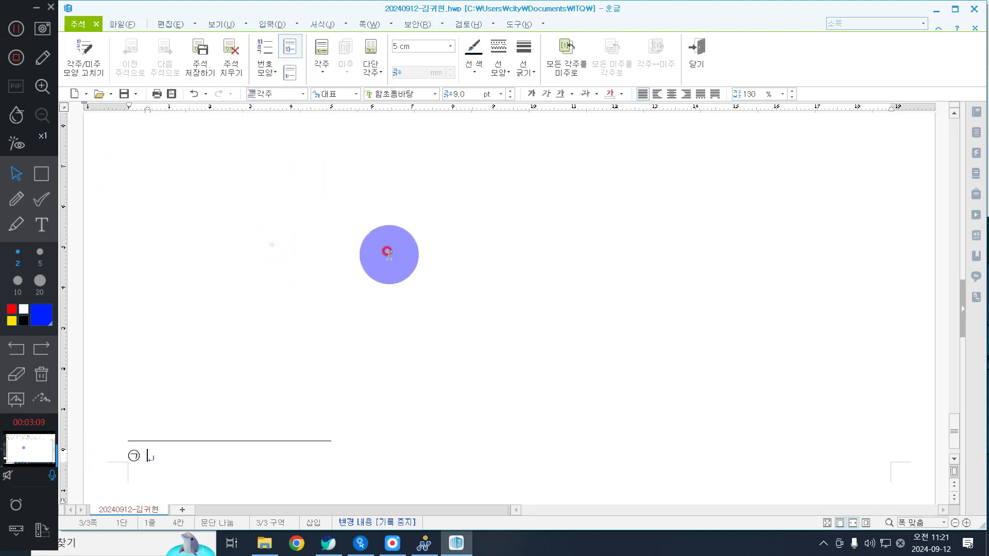
{"action": "left_click", "coordinate": [76, 26]}
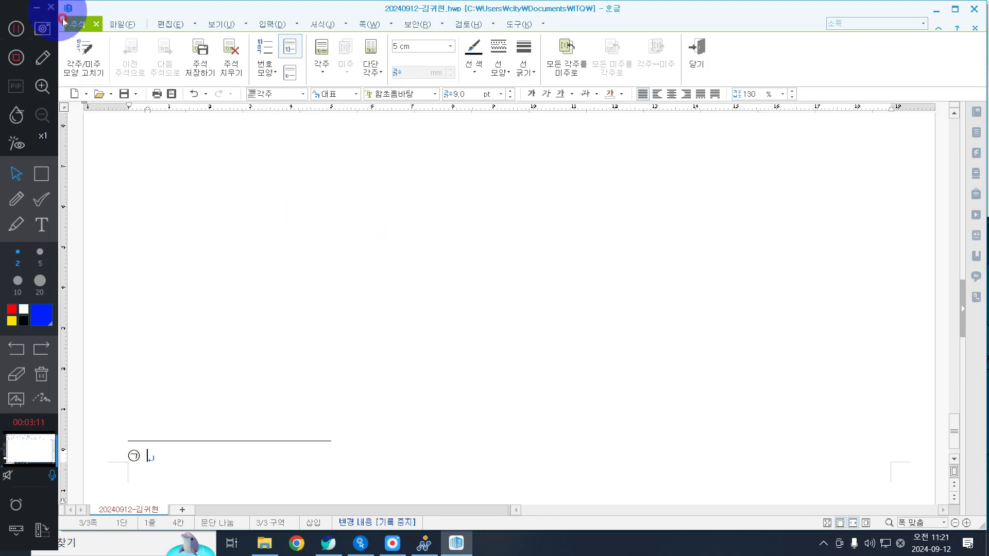
{"action": "left_click", "coordinate": [266, 58]}
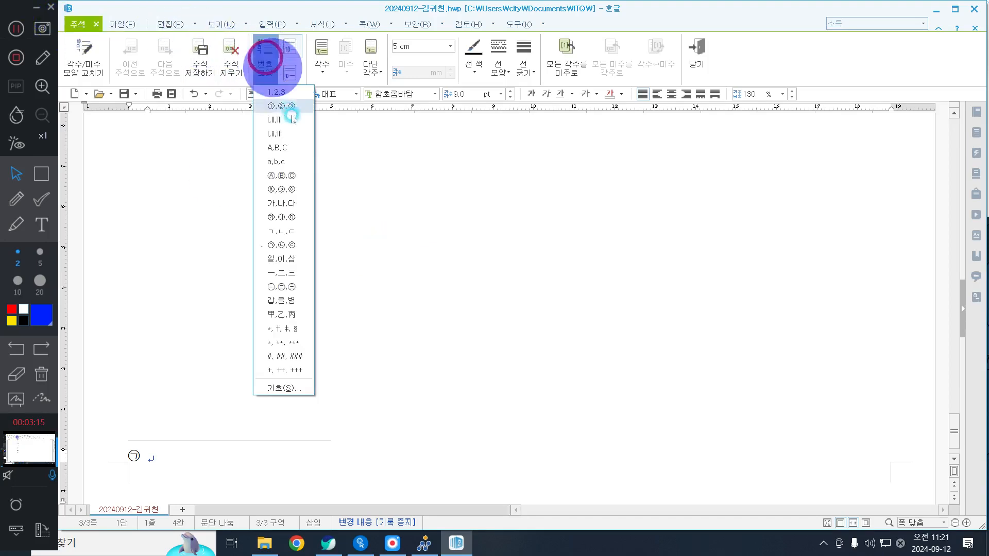
{"action": "left_click", "coordinate": [285, 246]}
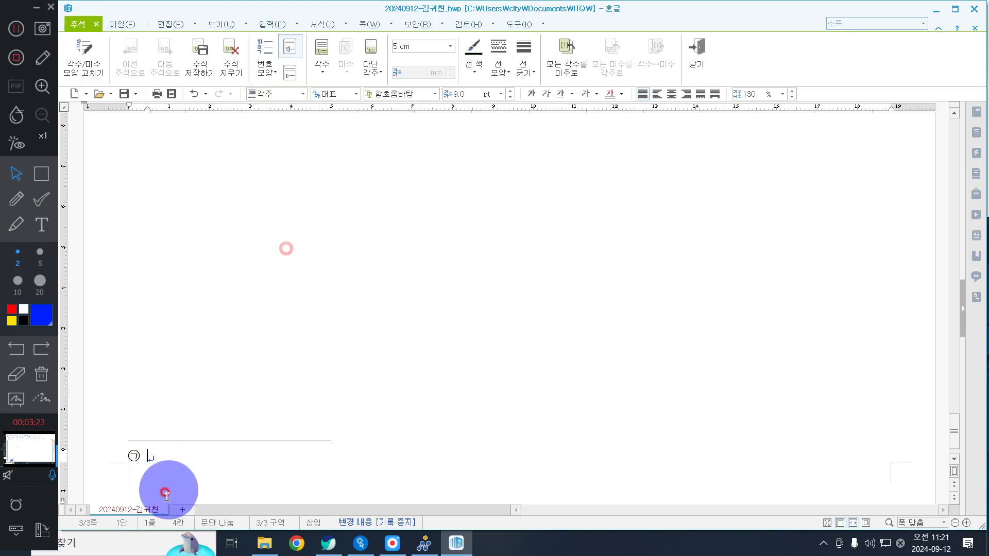
- Write the footnote text "프롬프트에 대응하여 텍스트, 이미지, 기타 미디어를 생성할 수 있는 일종의 인공지능 시스템" and return to the body text
{"action": "type", "text": "ㅍ"}
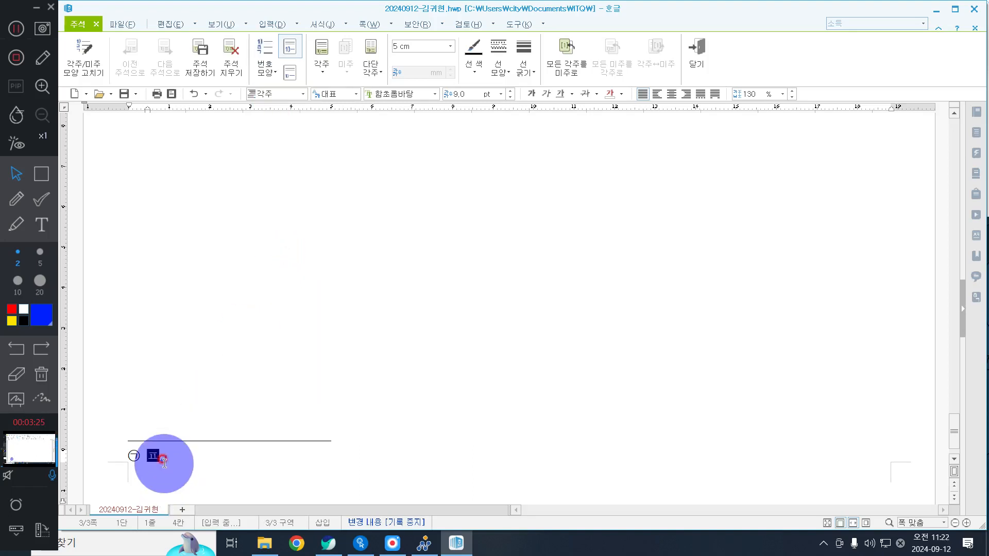
{"action": "type", "text": "롬프트에 대"}
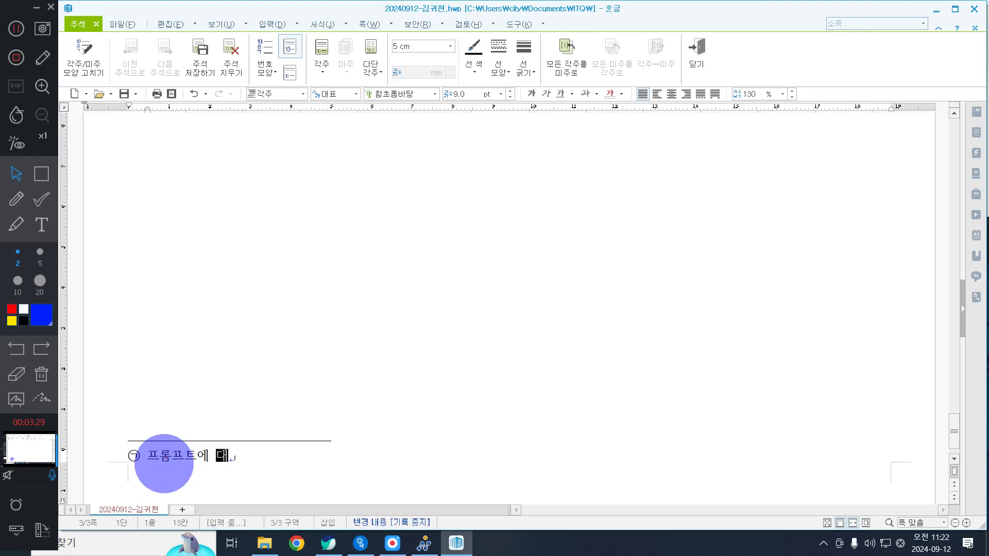
{"action": "type", "text": "응하여 텍스"}
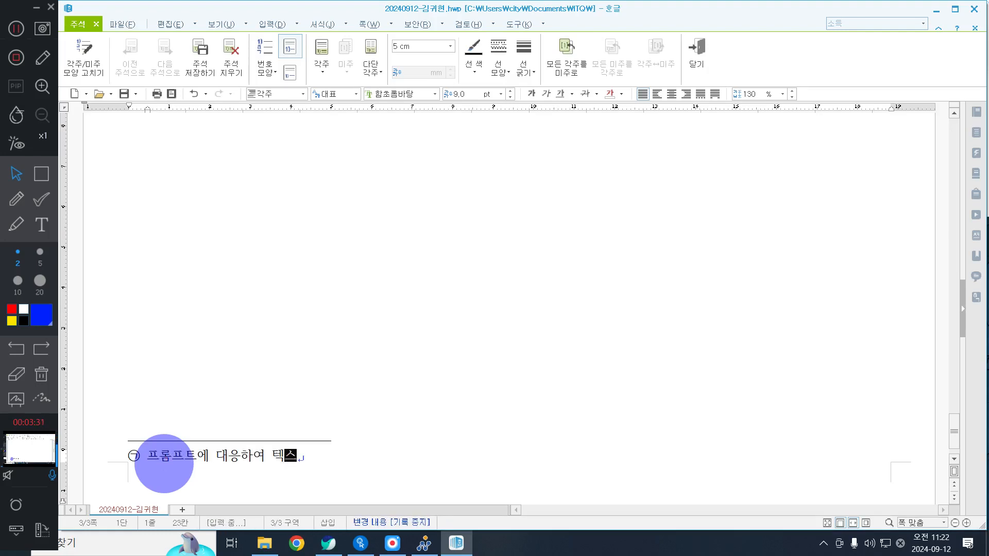
{"action": "type", "text": "트, 이미지, 기"}
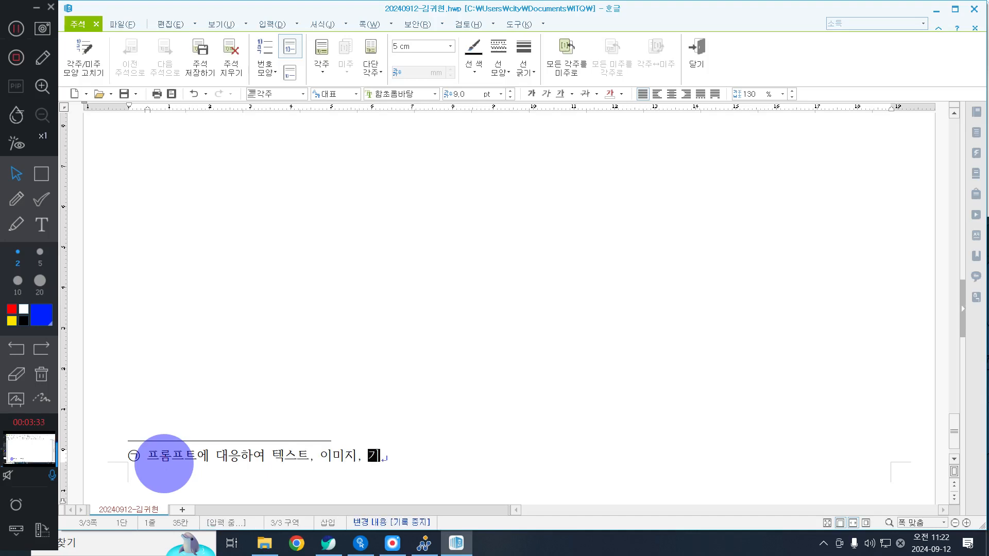
{"action": "type", "text": "타 미디어를 생ㅅ"}
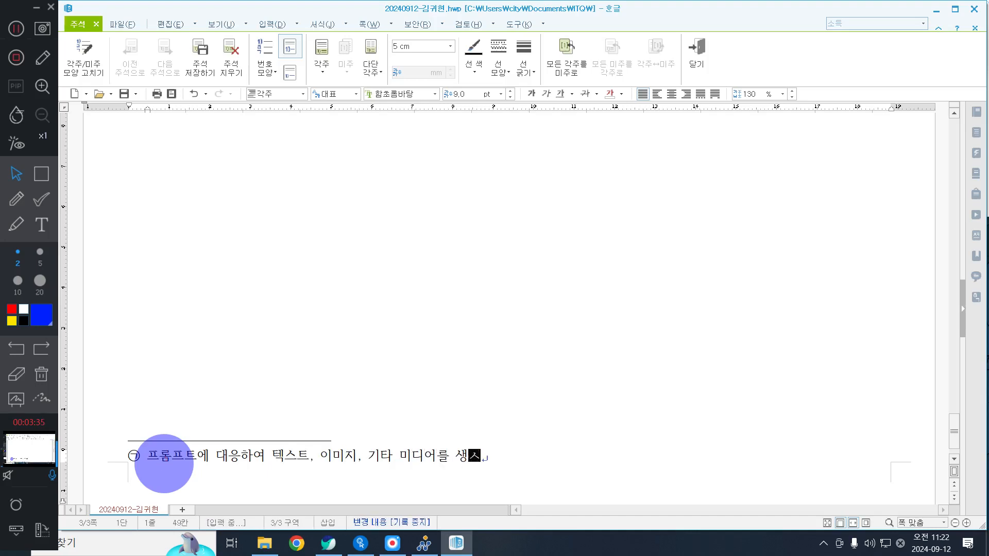
{"action": "type", "text": "성ㅎ할 수 있는 "}
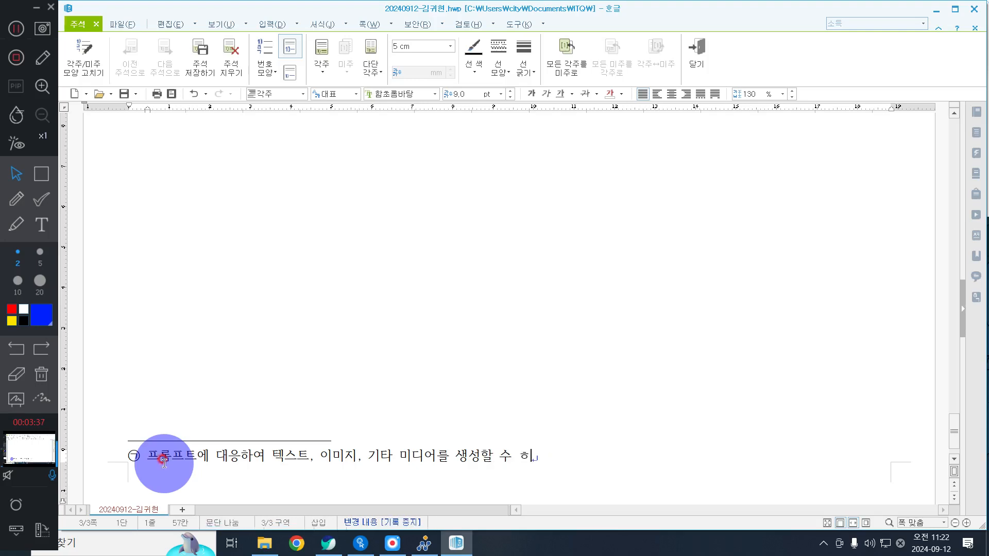
{"action": "type", "text": "일종의 인공지능 시스템"}
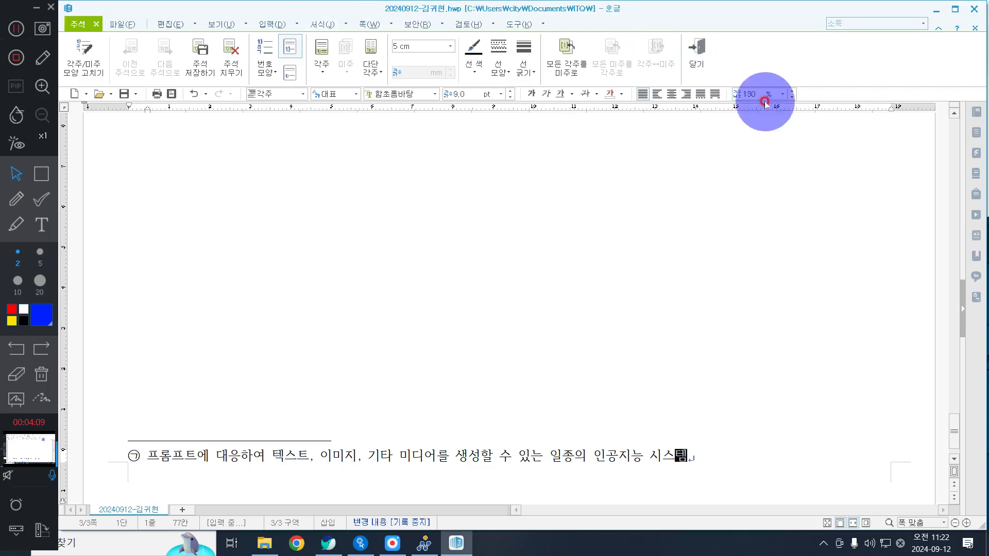
{"action": "left_click", "coordinate": [699, 52]}
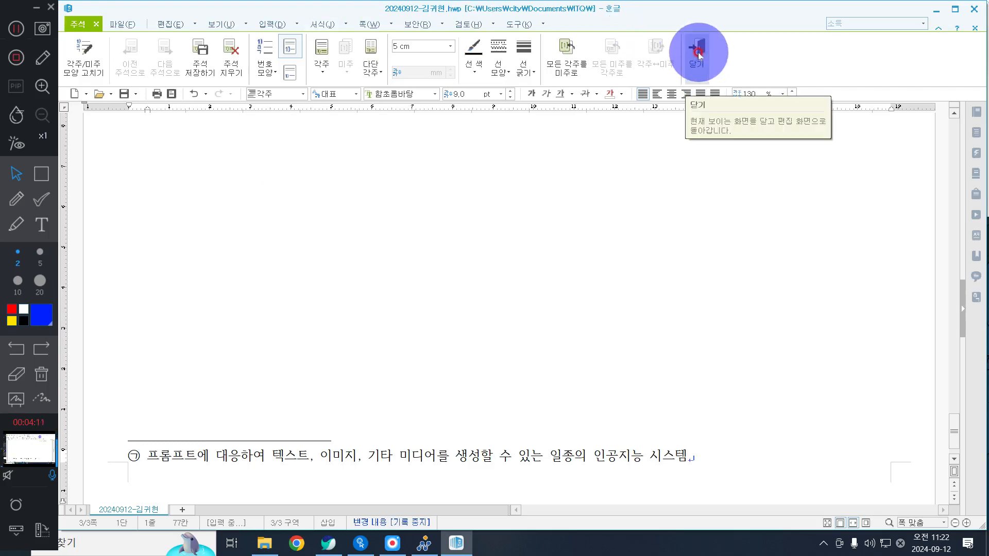
{"action": "left_click", "coordinate": [699, 54]}
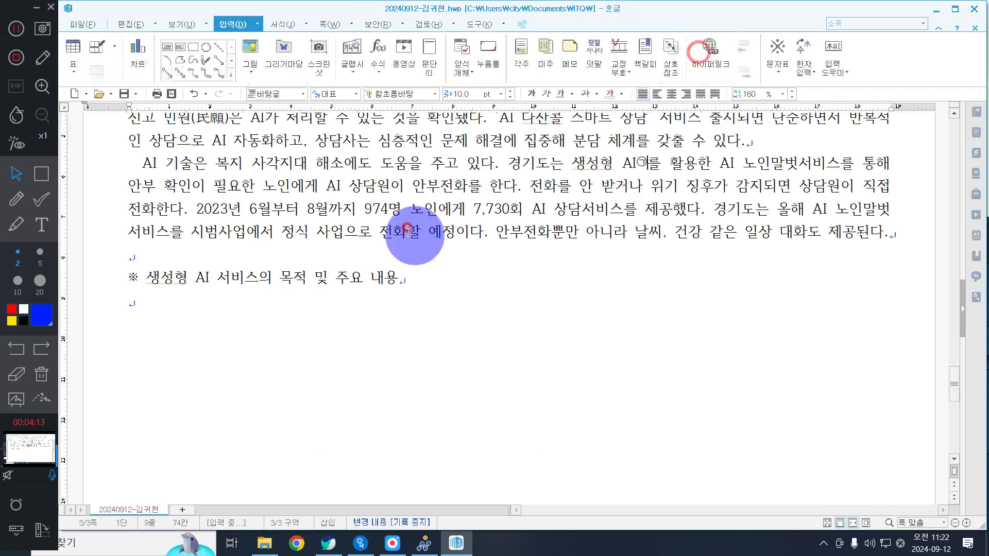
{"action": "scroll", "coordinate": [524, 260], "scroll_direction": "up", "scroll_amount": 3}
{"action": "scroll", "coordinate": [624, 325], "scroll_direction": "down", "scroll_amount": 2}
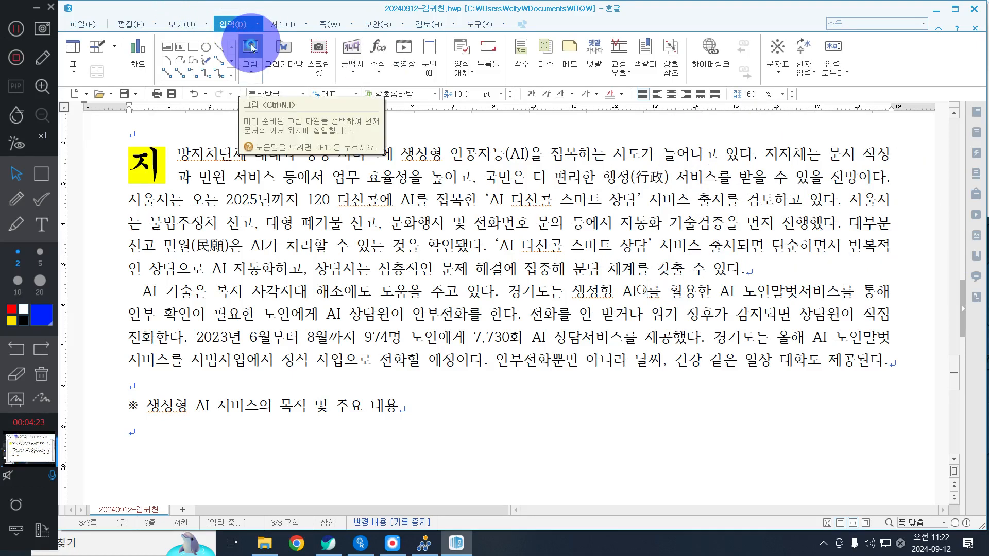
{"action": "left_click", "coordinate": [252, 48]}
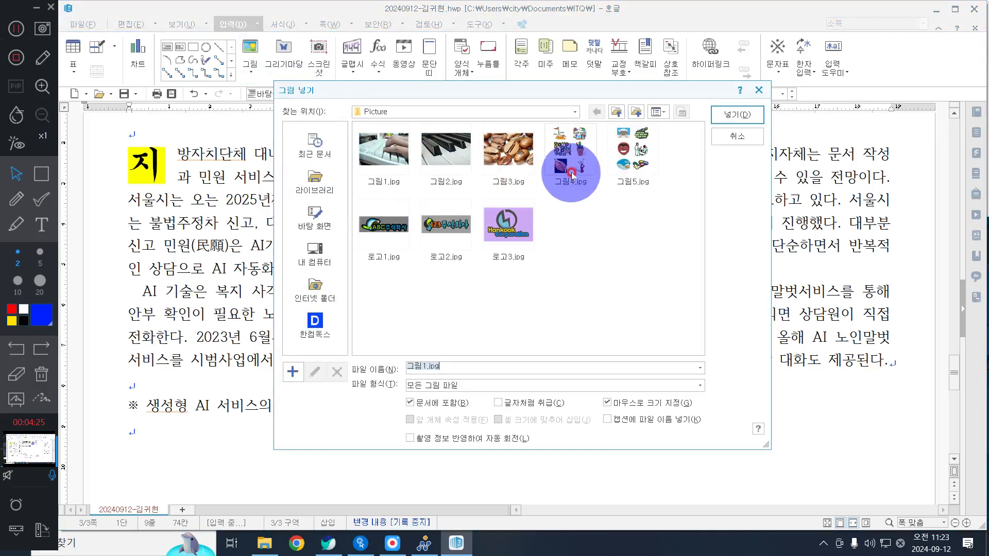
{"action": "left_click", "coordinate": [641, 162]}
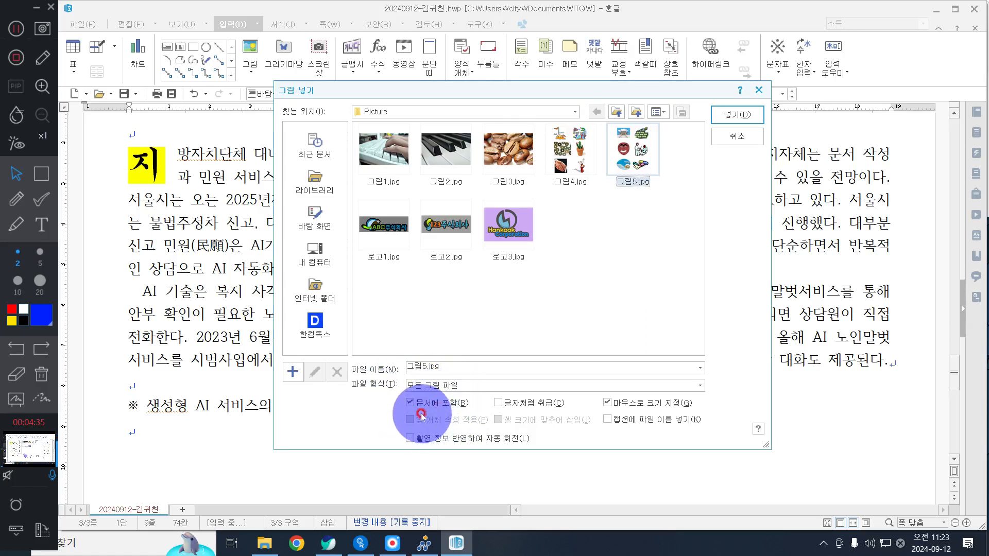
{"action": "left_click", "coordinate": [727, 119]}
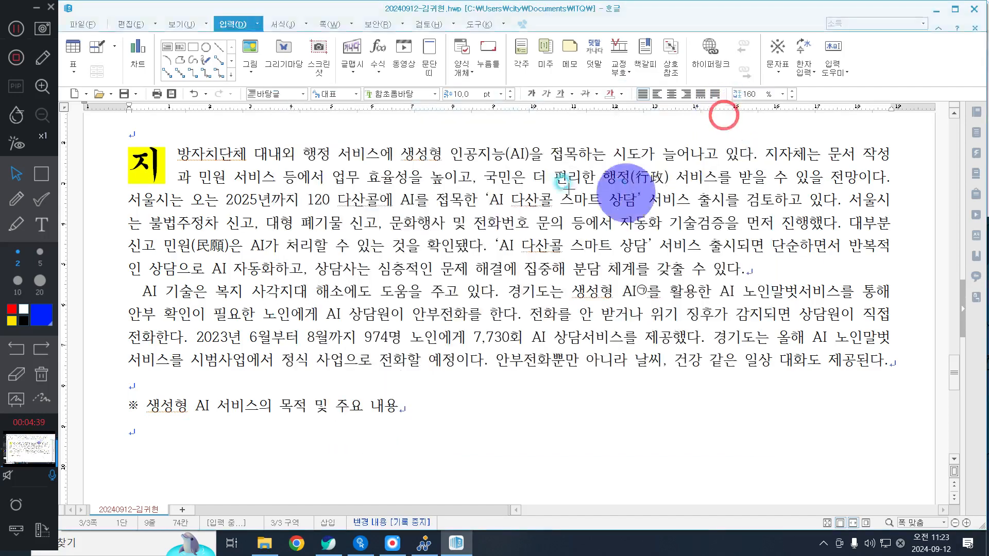
{"action": "left_click", "coordinate": [494, 164]}
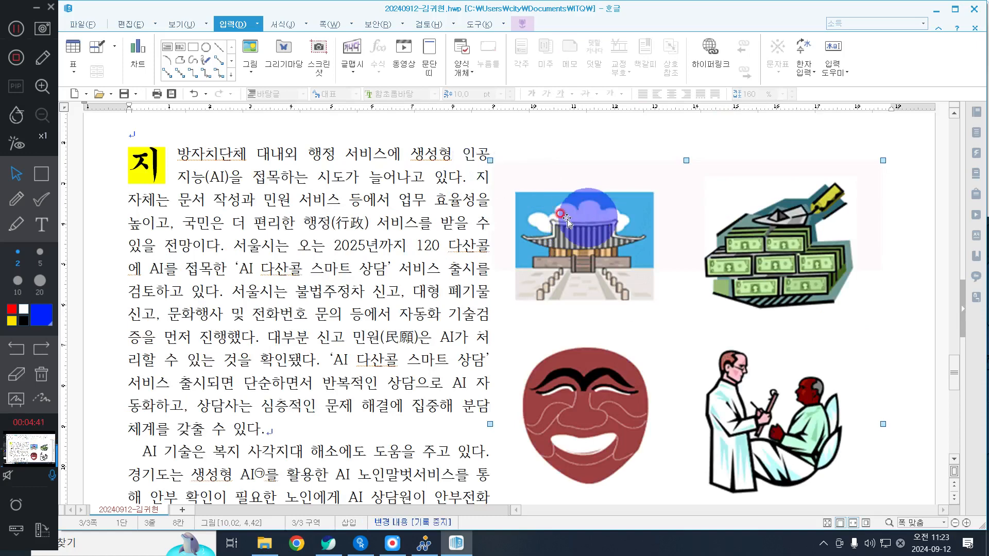
{"action": "key", "text": "ctrl+z"}
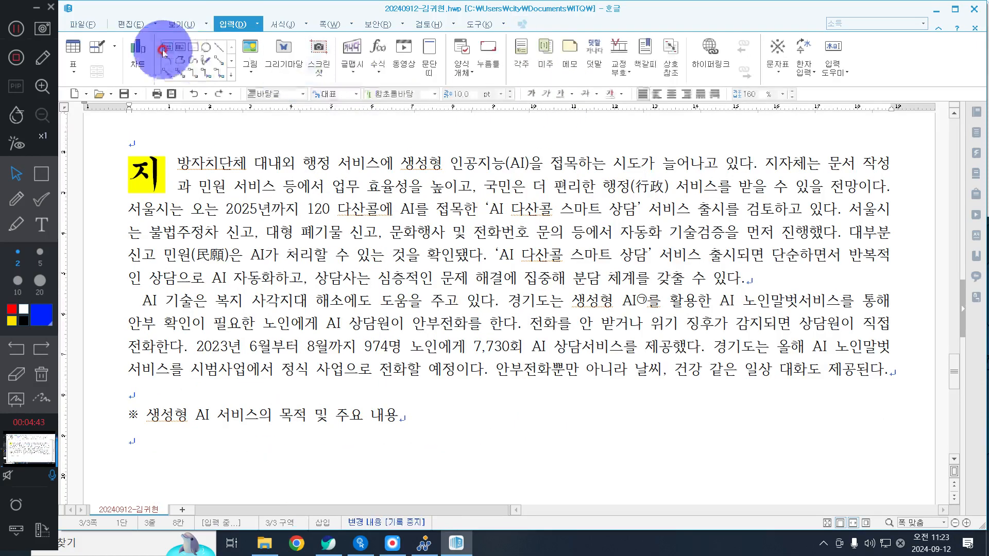
- Insert 그림5.jpg from the Picture folder, drawing its frame over the right part of the two body paragraphs
{"action": "left_click", "coordinate": [250, 48]}
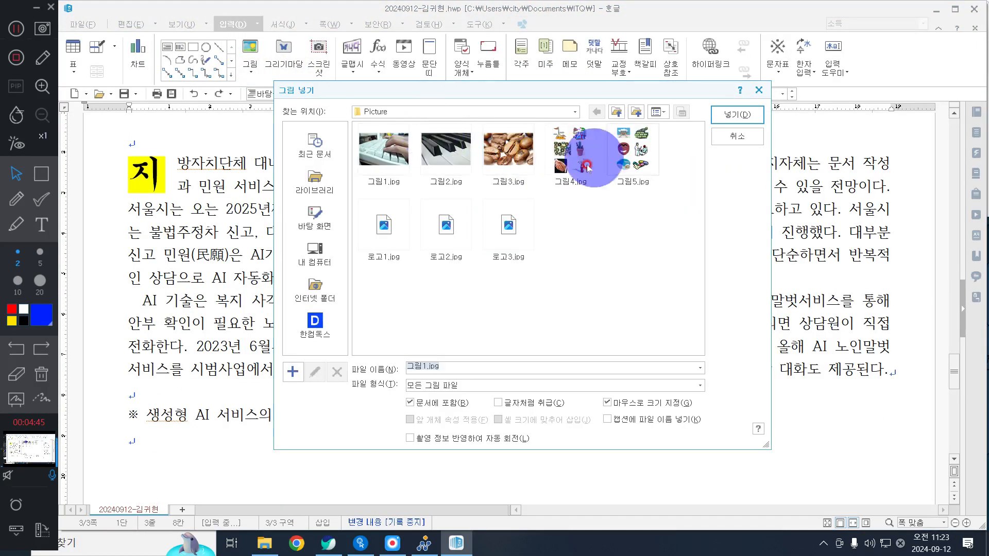
{"action": "left_click", "coordinate": [631, 151]}
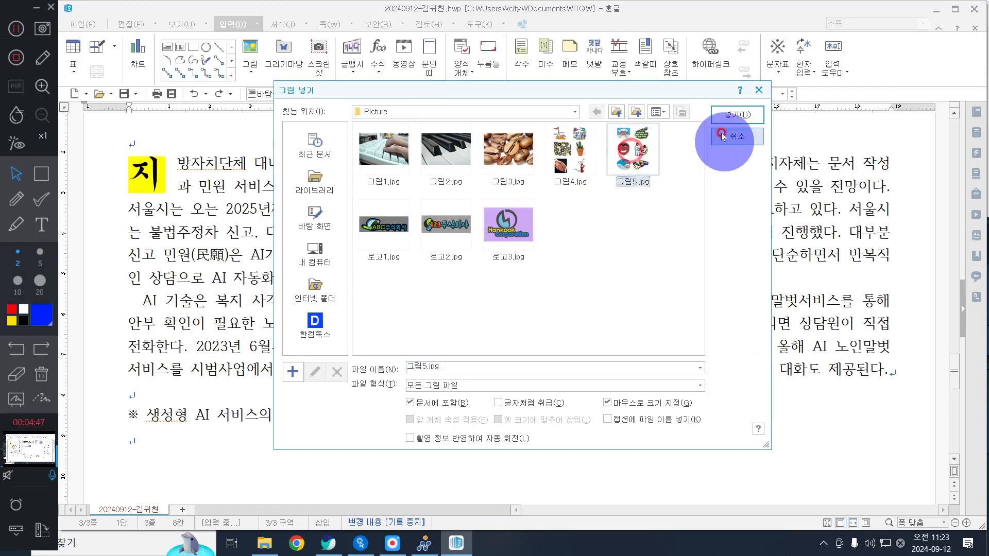
{"action": "left_click", "coordinate": [727, 113]}
{"action": "left_click_drag", "start_coordinate": [660, 161], "coordinate": [847, 413]}
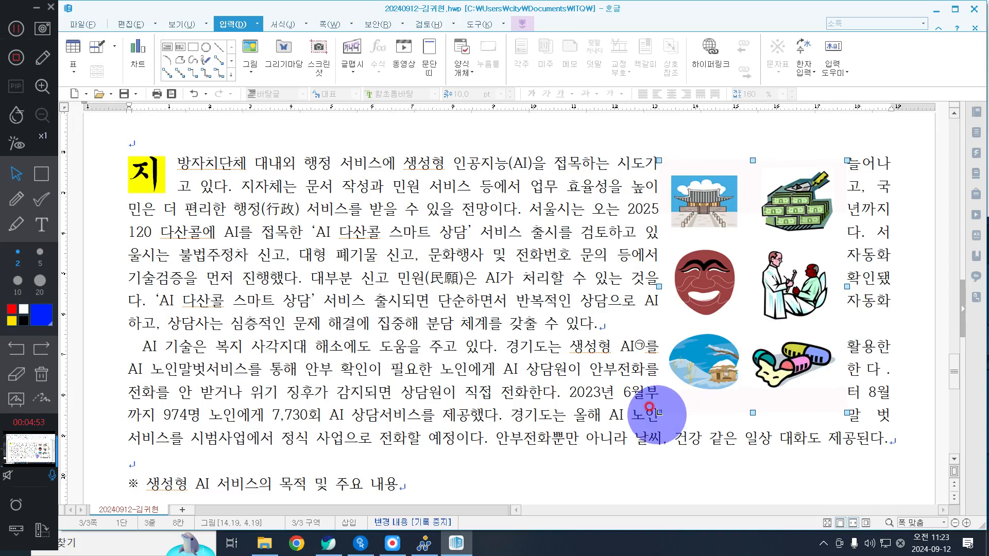
- Crop the inserted picture to the doctor-and-patient illustration, about 21 mm wide and 22 mm high
{"action": "left_click_drag", "start_coordinate": [660, 412], "coordinate": [746, 327]}
{"action": "left_click_drag", "start_coordinate": [747, 160], "coordinate": [752, 232]}
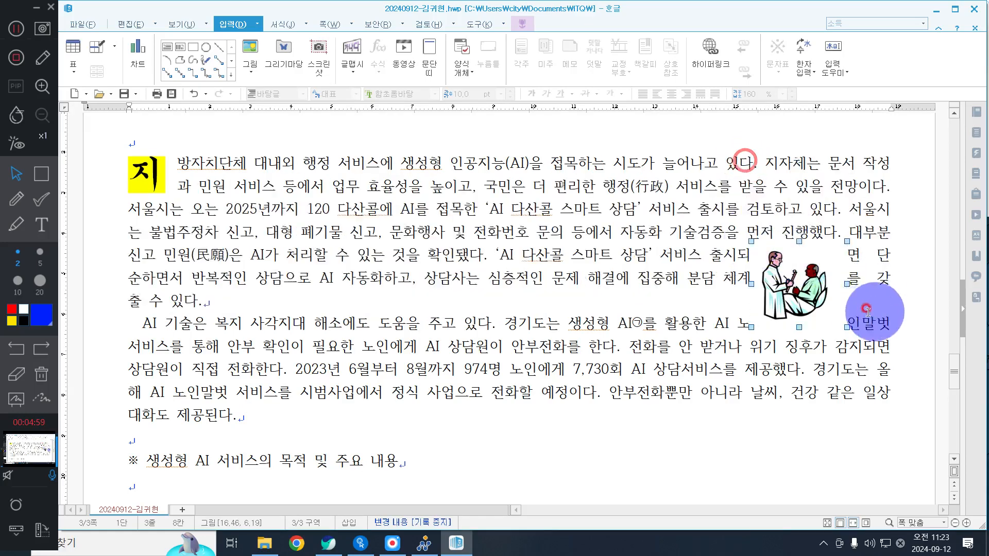
{"action": "left_click", "coordinate": [845, 325]}
{"action": "left_click_drag", "start_coordinate": [846, 325], "coordinate": [834, 325]}
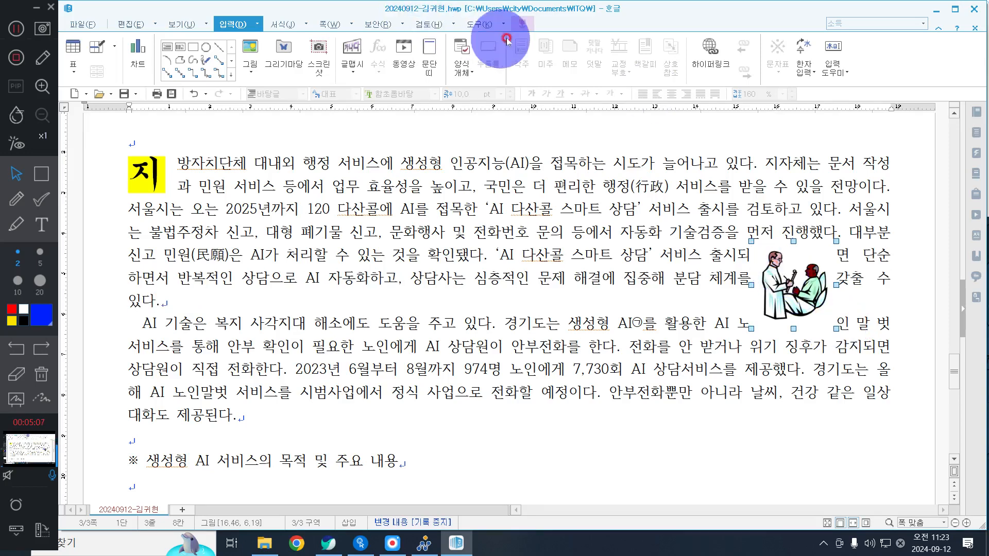
- Move the cropped picture into the first body paragraph, about 147 mm from the paper's left edge and 50 mm from its top
{"action": "left_click", "coordinate": [519, 25]}
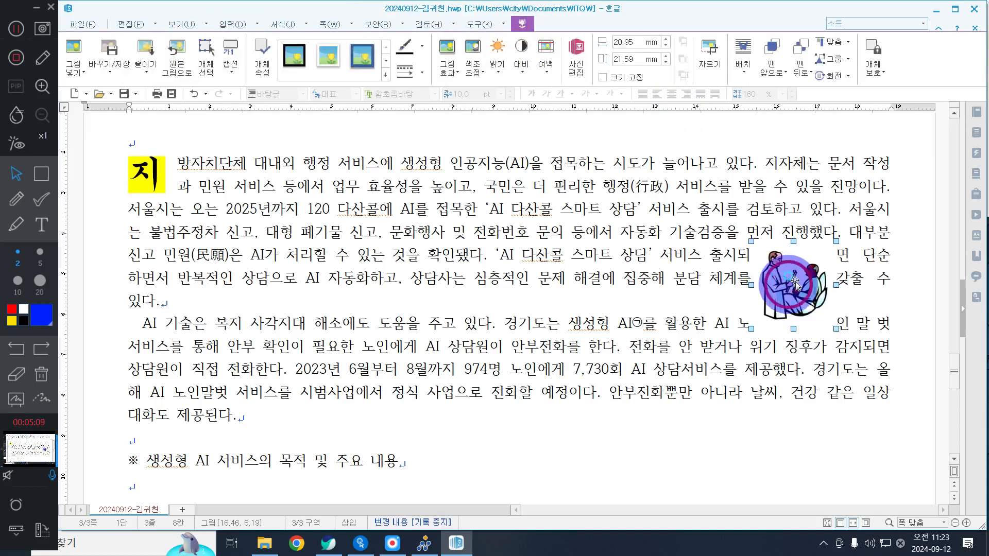
{"action": "left_click_drag", "start_coordinate": [788, 285], "coordinate": [724, 242]}
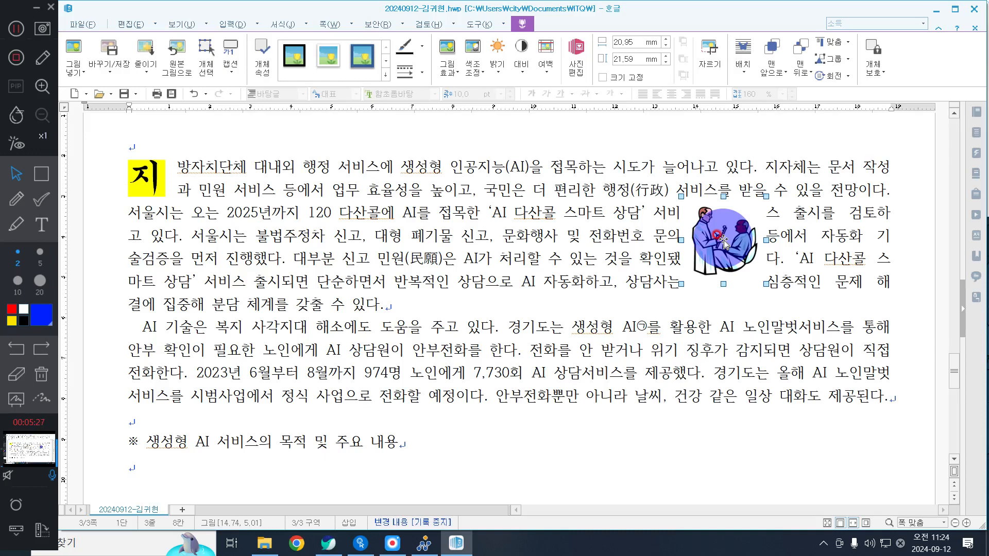
{"action": "double_click", "coordinate": [723, 242]}
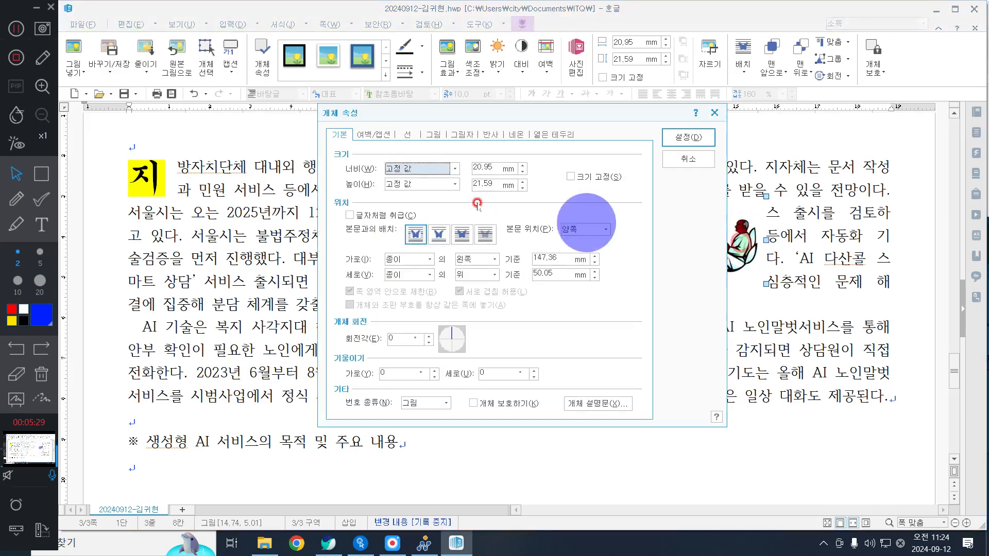
{"action": "left_click", "coordinate": [688, 138]}
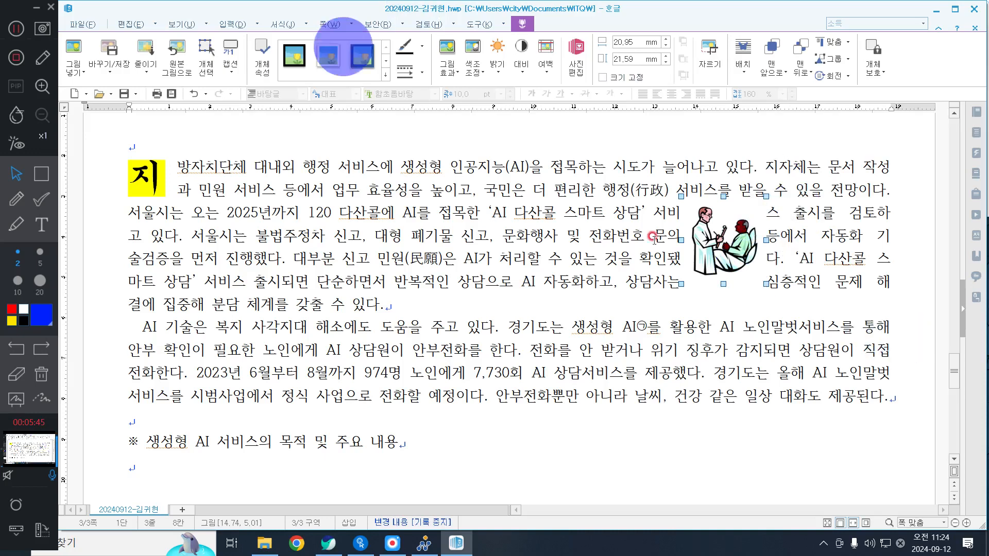
{"action": "left_click_drag", "start_coordinate": [719, 241], "coordinate": [723, 242]}
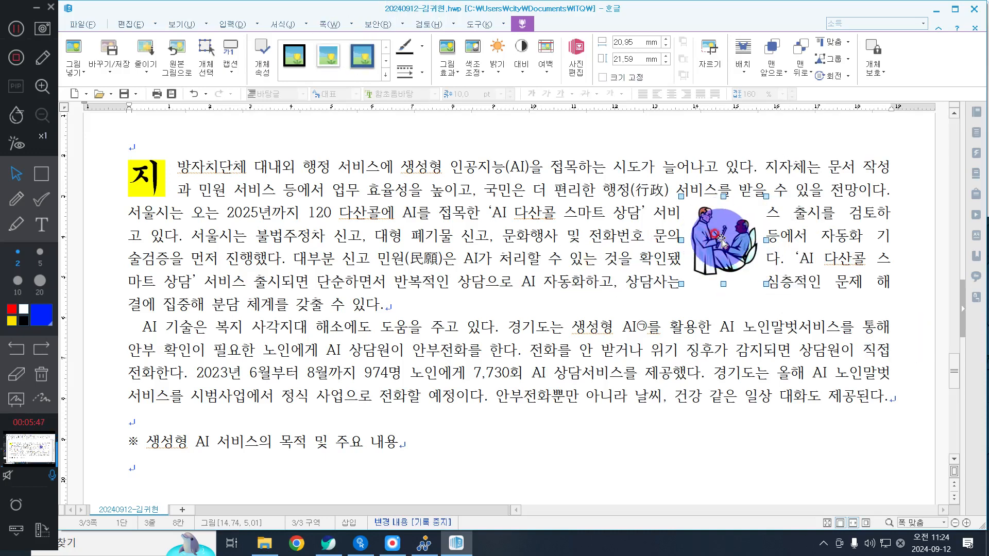
- Set the picture's width and height to 40 mm each in its object properties and fix the size (크기 고정)
{"action": "double_click", "coordinate": [722, 240]}
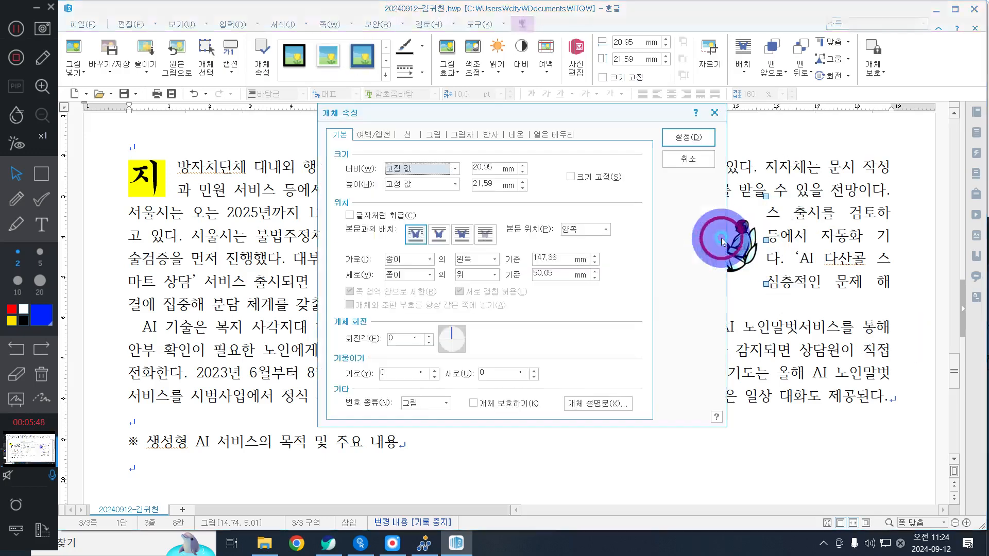
{"action": "left_click", "coordinate": [484, 162]}
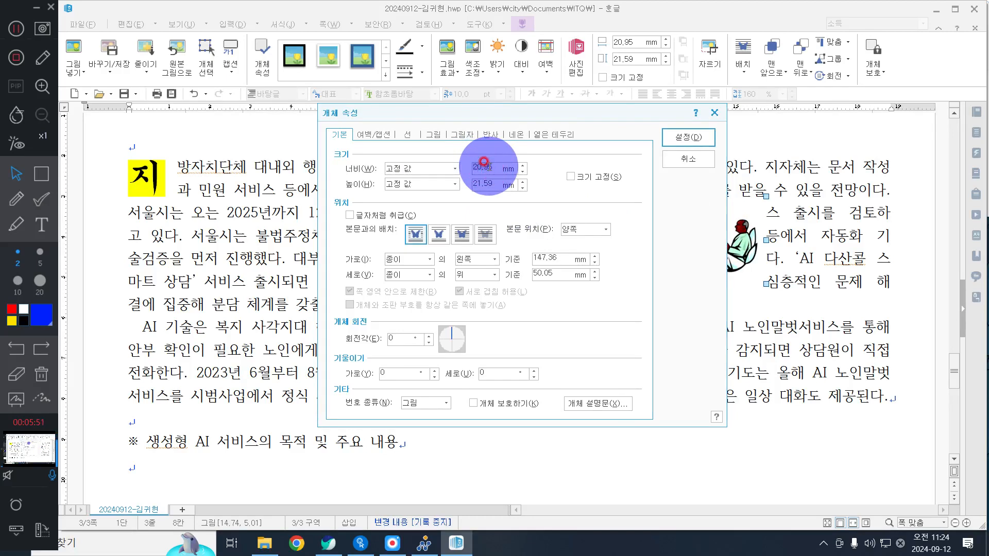
{"action": "type", "text": "40"}
{"action": "key", "text": "Tab"}
{"action": "type", "text": "40"}
{"action": "key", "text": "alt+s"}
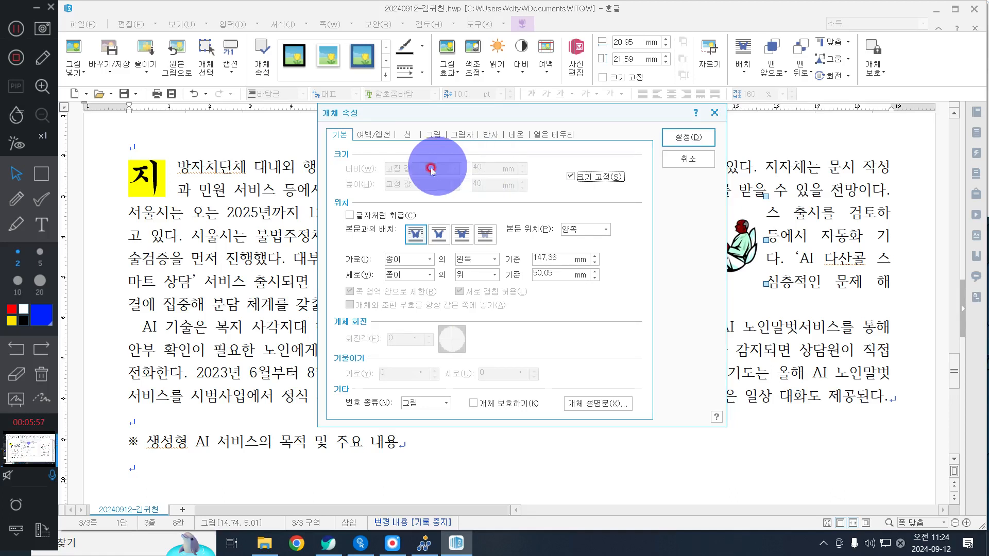
- Set both the horizontal and vertical position reference of the picture to 문단 (paragraph)
{"action": "left_click", "coordinate": [422, 258]}
{"action": "left_click", "coordinate": [394, 297]}
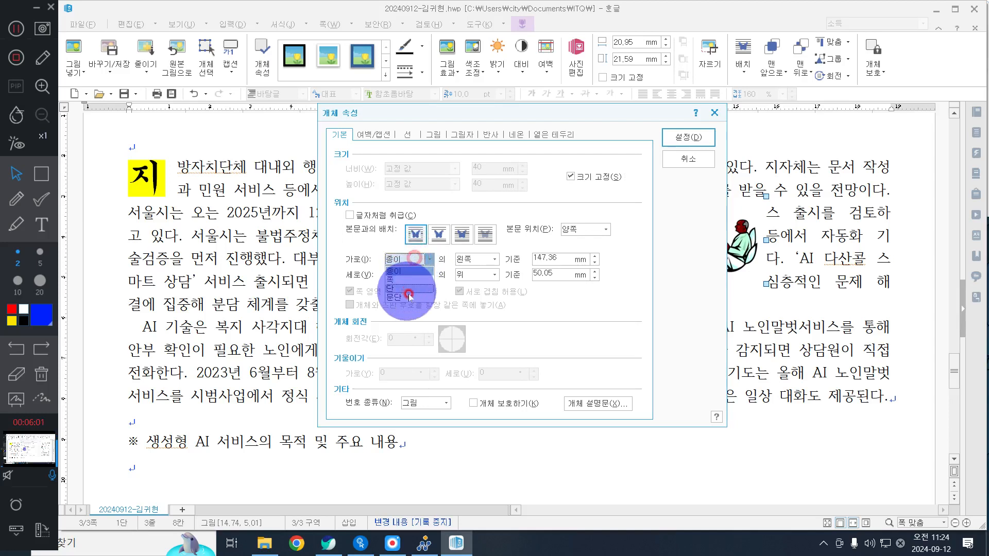
{"action": "left_click", "coordinate": [407, 275]}
{"action": "left_click", "coordinate": [407, 309]}
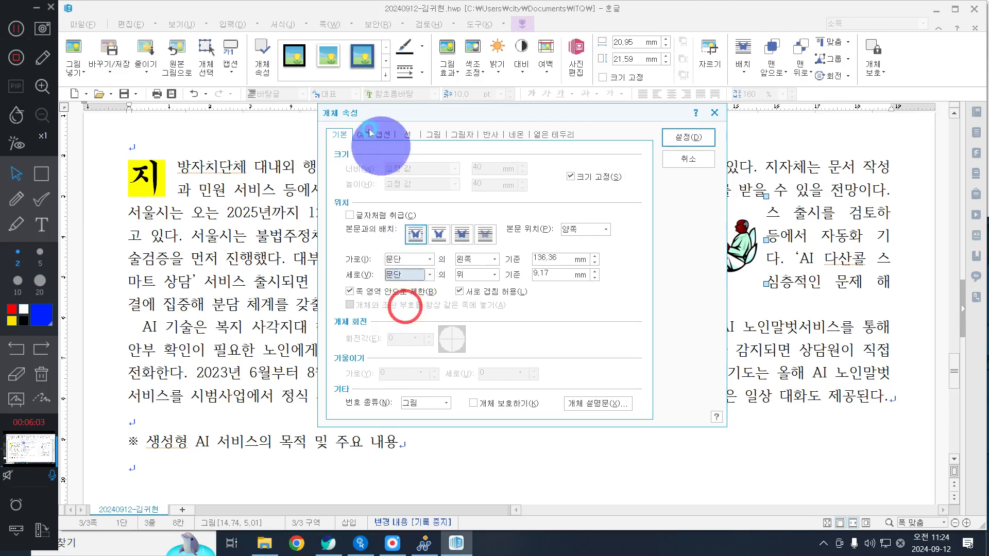
- Give the picture a 2 mm left outer margin, apply the properties, and move it flush with the right edge at the first body paragraph's top
{"action": "left_click", "coordinate": [373, 134]}
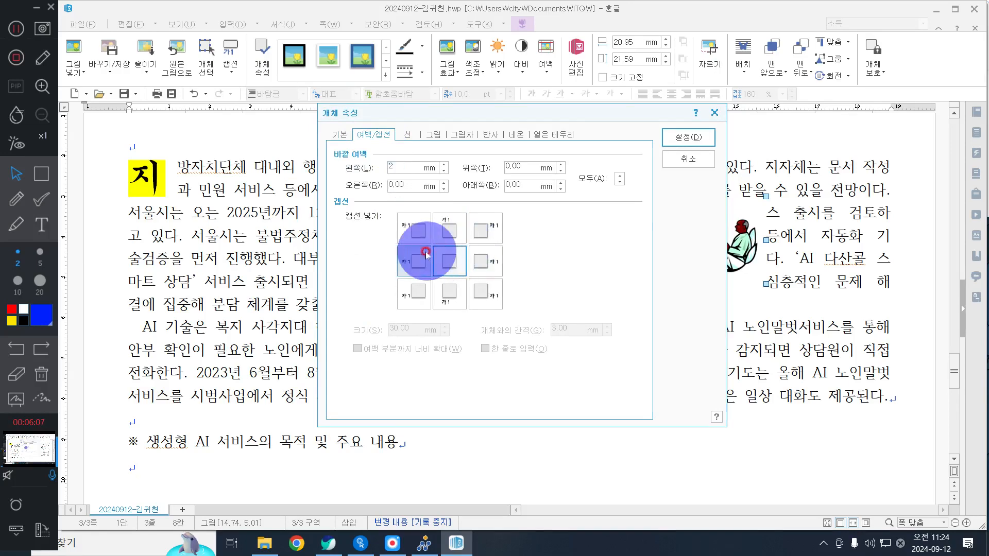
{"action": "left_click", "coordinate": [680, 138]}
{"action": "left_click_drag", "start_coordinate": [765, 275], "coordinate": [831, 247]}
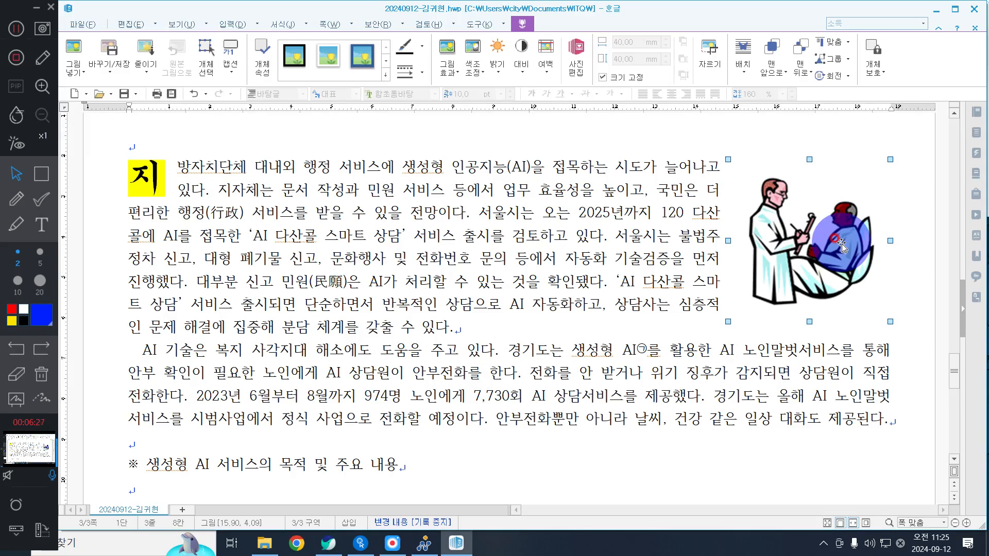
{"action": "scroll", "coordinate": [840, 242], "scroll_direction": "up", "scroll_amount": 2}
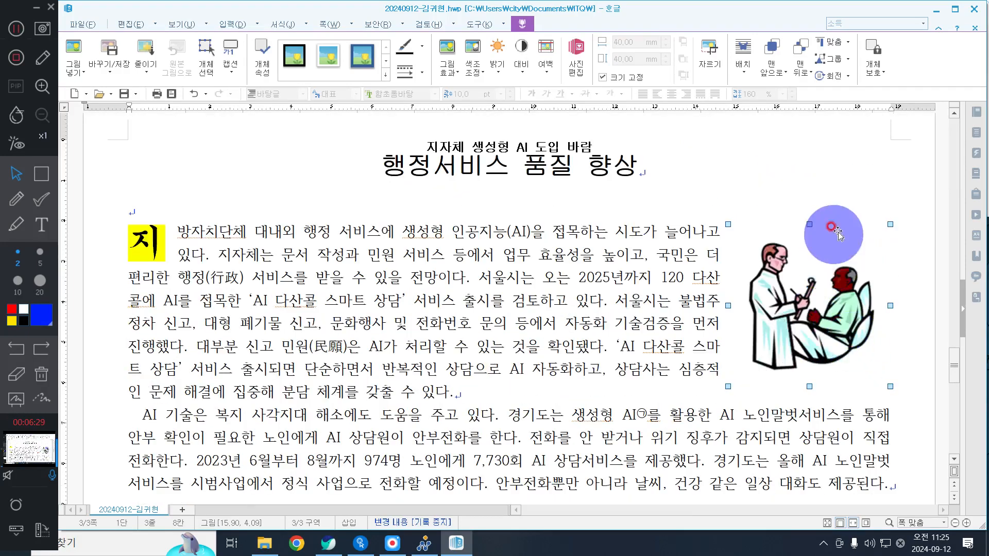
{"action": "scroll", "coordinate": [837, 235], "scroll_direction": "up", "scroll_amount": 2}
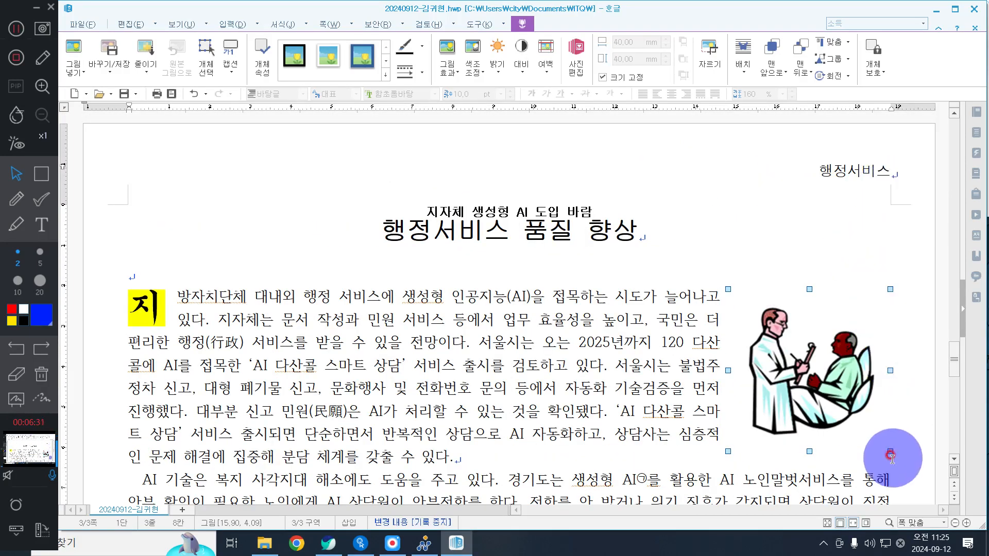
{"action": "scroll", "coordinate": [823, 311], "scroll_direction": "down", "scroll_amount": 2}
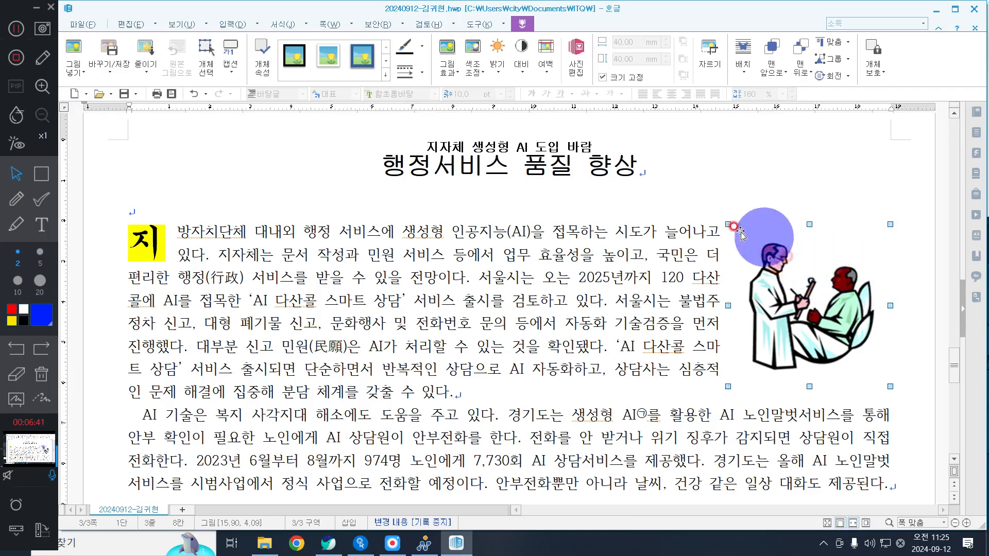
{"action": "left_click_drag", "start_coordinate": [740, 235], "coordinate": [788, 245]}
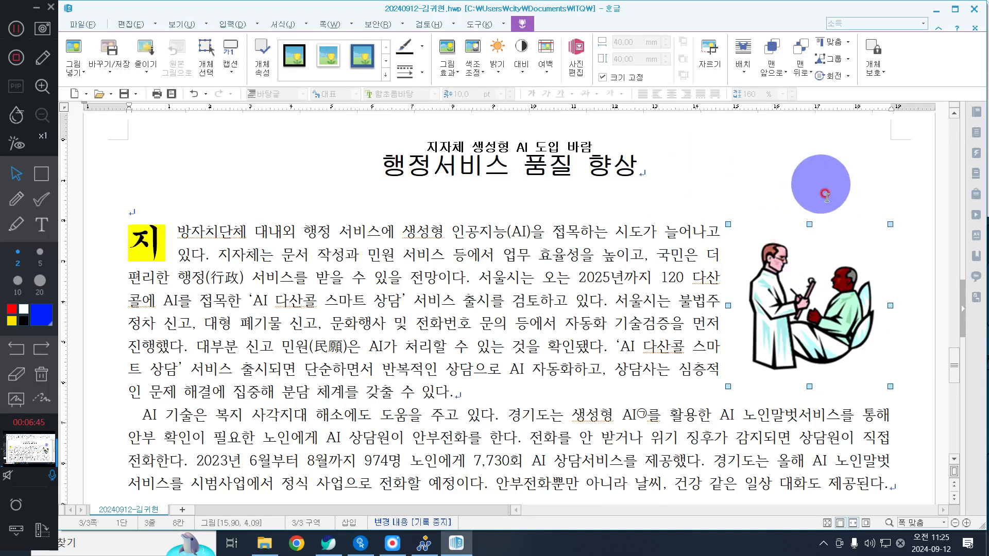
{"action": "left_click_drag", "start_coordinate": [833, 270], "coordinate": [838, 270]}
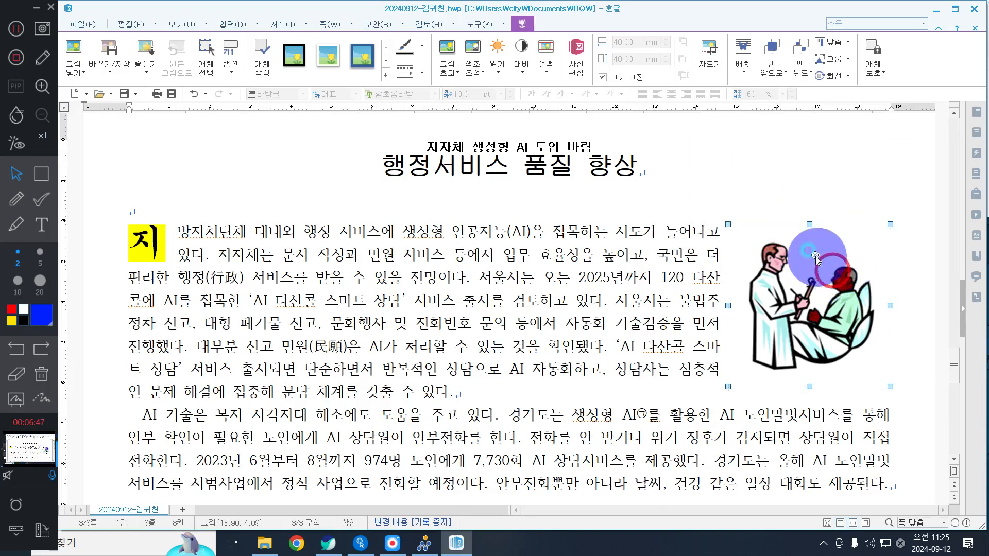
{"action": "left_click", "coordinate": [813, 250]}
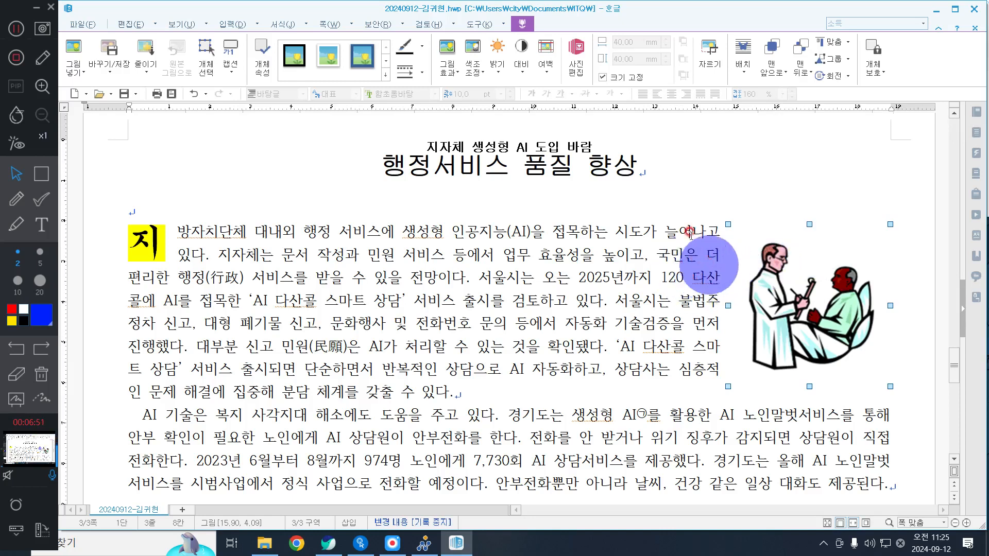
{"action": "left_click", "coordinate": [42, 174]}
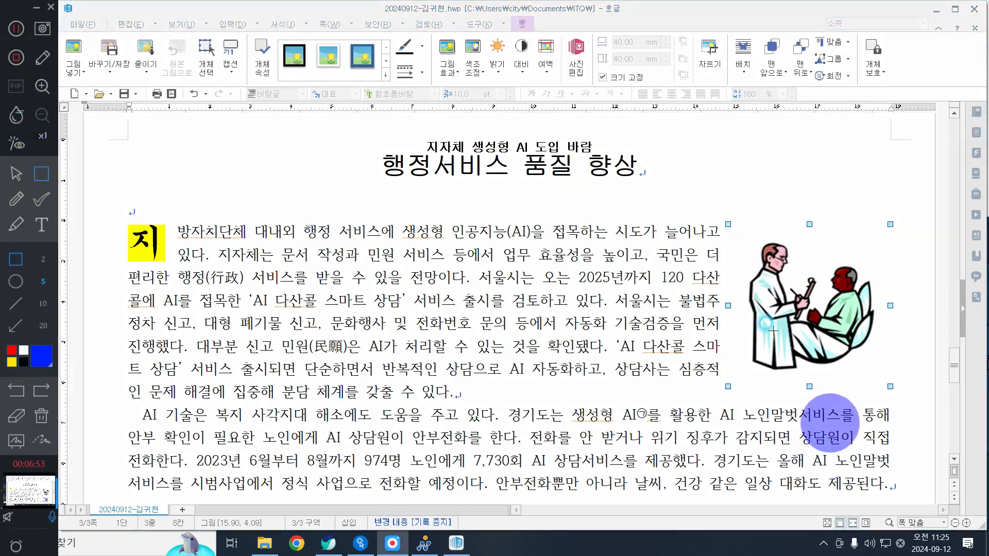
{"action": "mouse_move", "coordinate": [687, 211]}
{"action": "left_mouse_down"}
{"action": "mouse_move", "coordinate": [708, 261]}
{"action": "mouse_move", "coordinate": [726, 413]}
{"action": "left_mouse_up"}
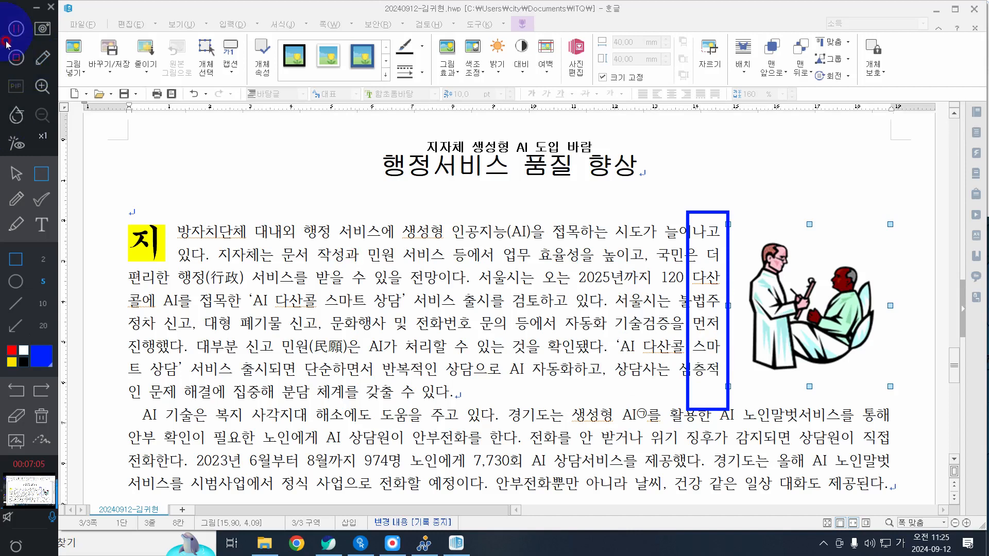
{"action": "left_click", "coordinate": [16, 173]}
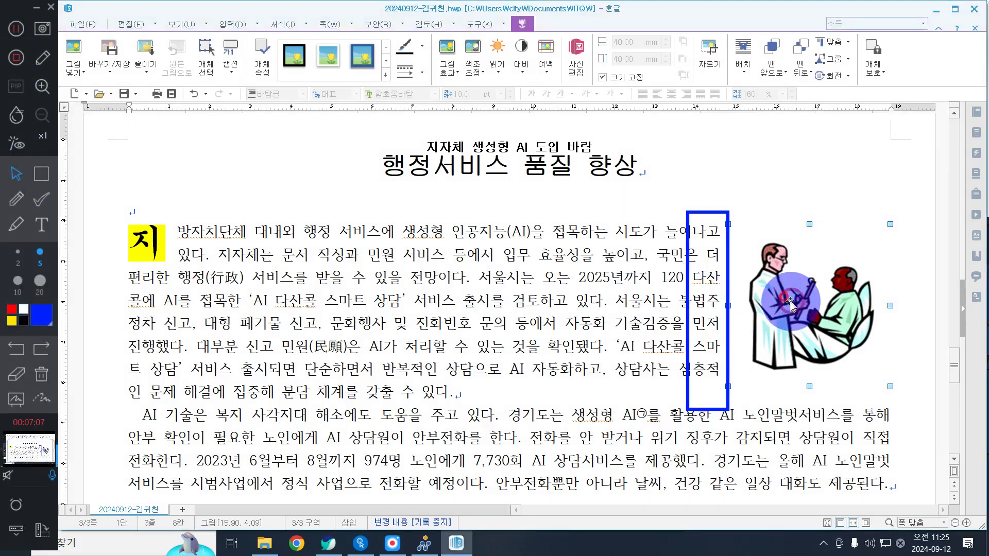
- Try nudging the picture slightly left and back right to adjust the line endings of the first body paragraph
{"action": "key", "text": "Left"}
{"action": "key", "text": "Left"}
{"action": "key", "text": "Left"}
{"action": "key", "text": "Right"}
{"action": "key", "text": "Right"}
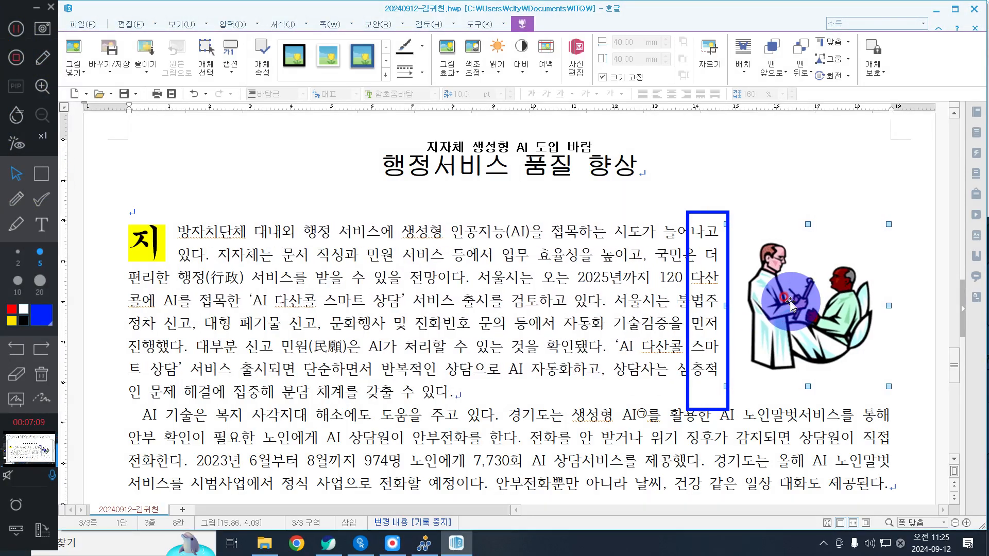
{"action": "key", "text": "Right"}
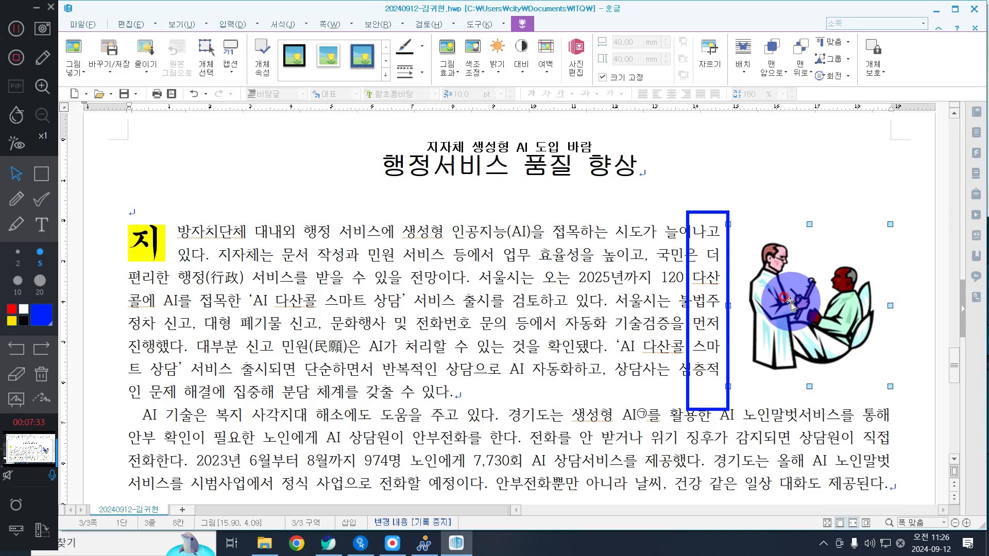
{"action": "left_click", "coordinate": [41, 375]}
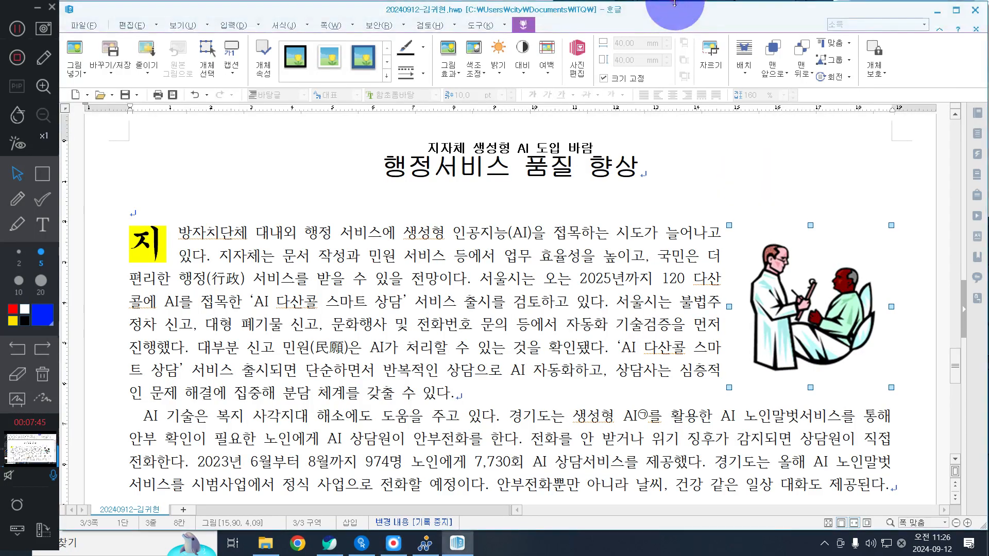
- Nudge the picture slightly left, to about 158.4 mm from the paper's left edge, beside the first body paragraph
{"action": "key", "text": "Left"}
{"action": "key", "text": "Left"}
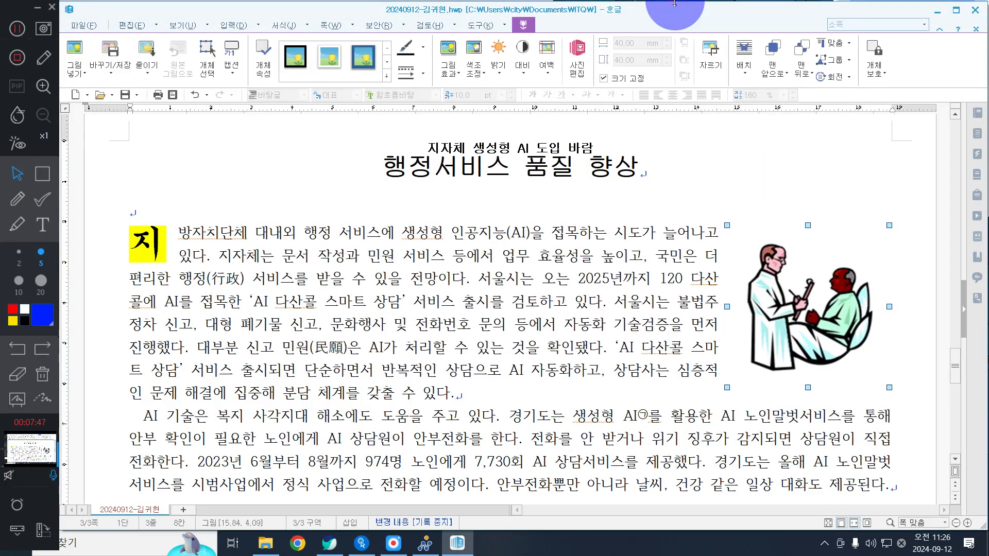
{"action": "key", "text": "Left"}
{"action": "key", "text": "Right"}
- Add the line "생성형 AI 서비스의 목적" directly below the ※ heading that follows the body paragraphs
{"action": "scroll", "coordinate": [569, 281], "scroll_direction": "down", "scroll_amount": 3}
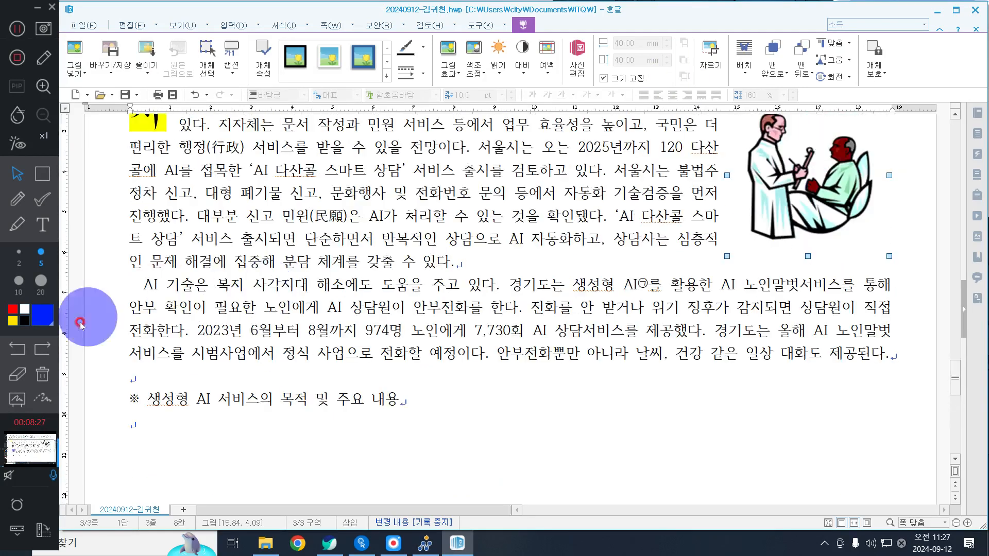
{"action": "left_click", "coordinate": [278, 439]}
{"action": "scroll", "coordinate": [278, 439], "scroll_direction": "down", "scroll_amount": 1}
{"action": "left_click", "coordinate": [103, 346]}
{"action": "left_click", "coordinate": [269, 376]}
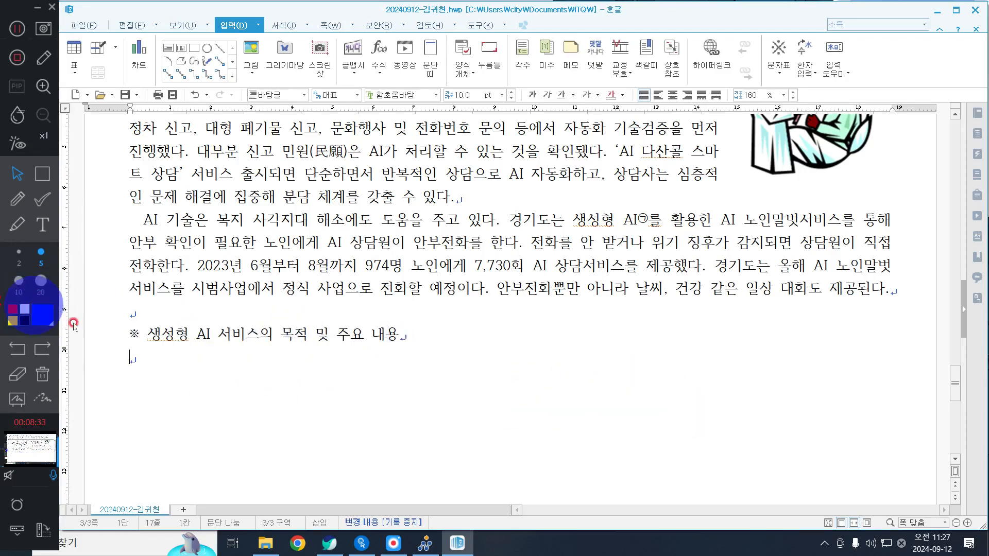
{"action": "left_click", "coordinate": [130, 334]}
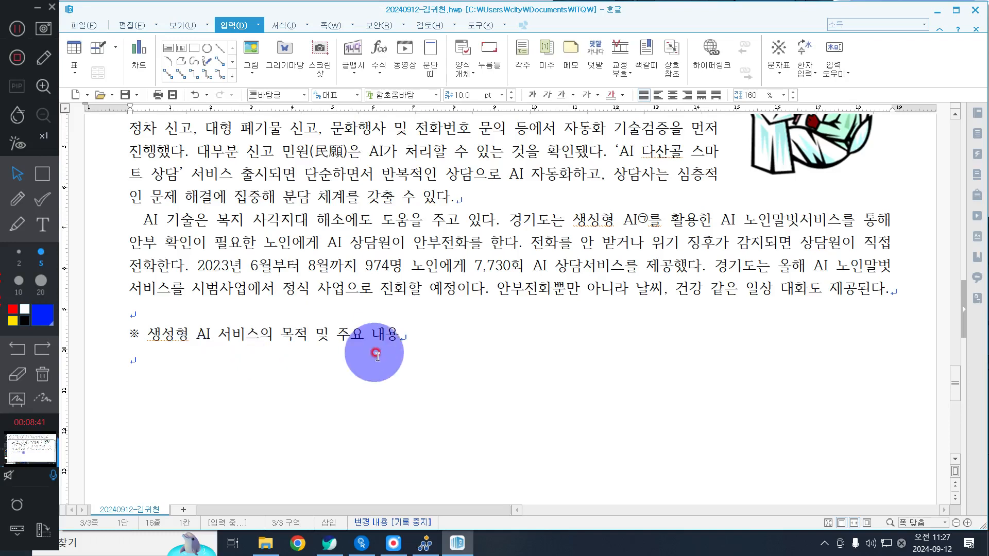
{"action": "left_click", "coordinate": [415, 337]}
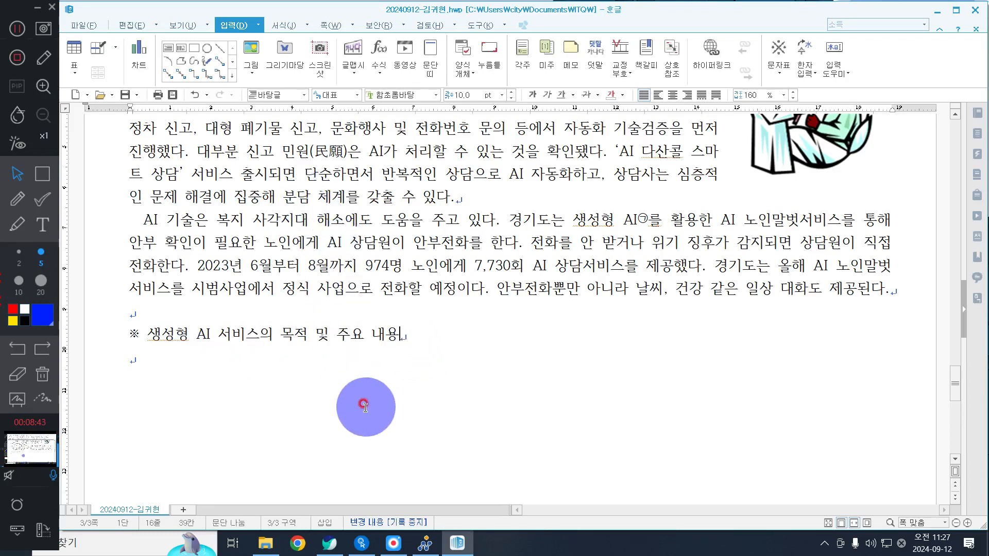
{"action": "key", "text": "Return"}
{"action": "type", "text": "생성형 AI"}
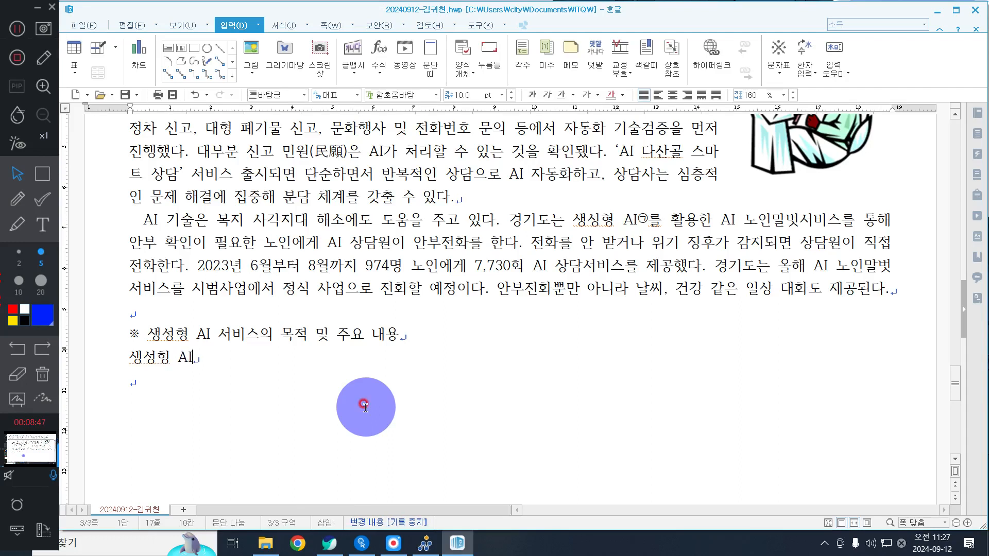
{"action": "type", "text": " 서비승의 목적"}
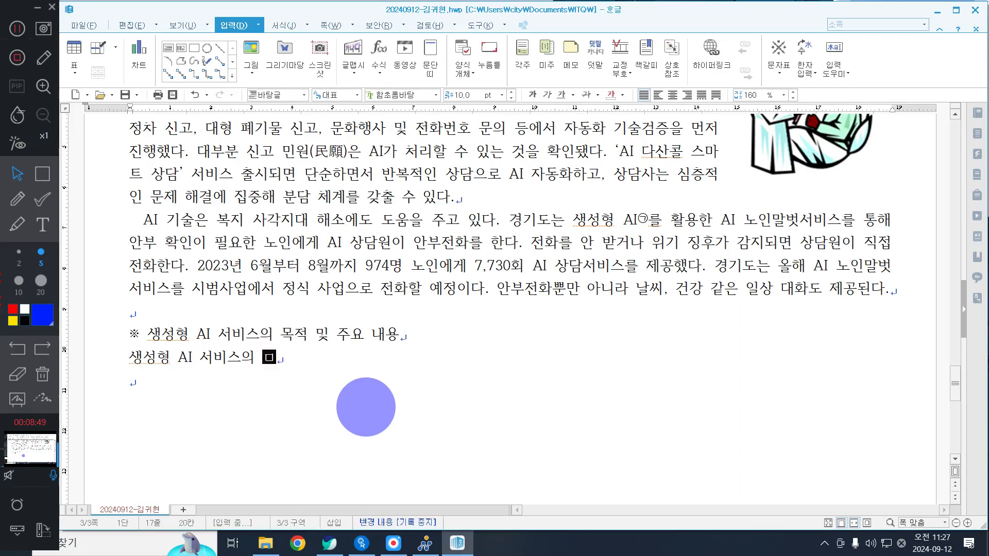
- Add a new line reading "문서 작성과 민원 서비스 등에서 업무 효율성 개선" below the 목적 line
{"action": "key", "text": "Return"}
{"action": "type", "text": "문서 작"}
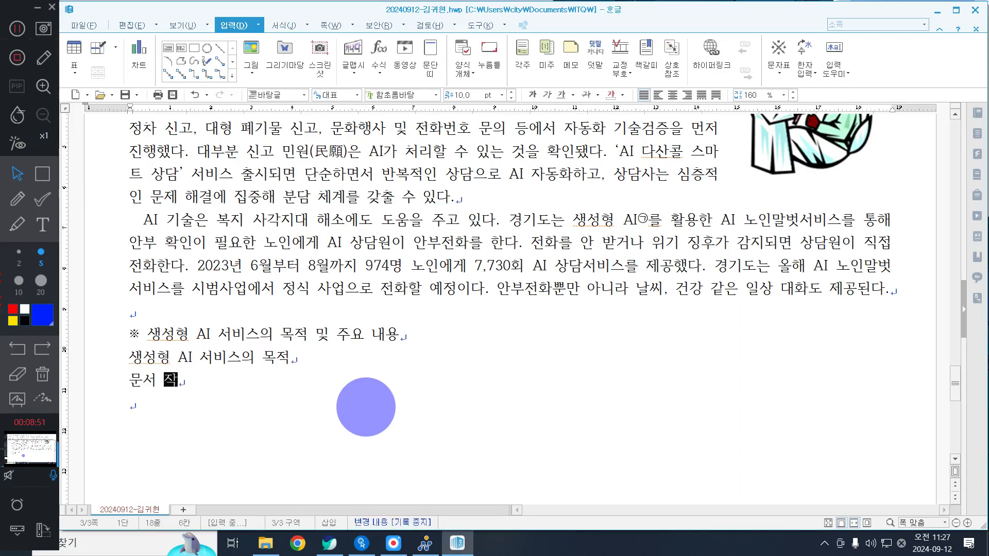
{"action": "type", "text": "성과 미"}
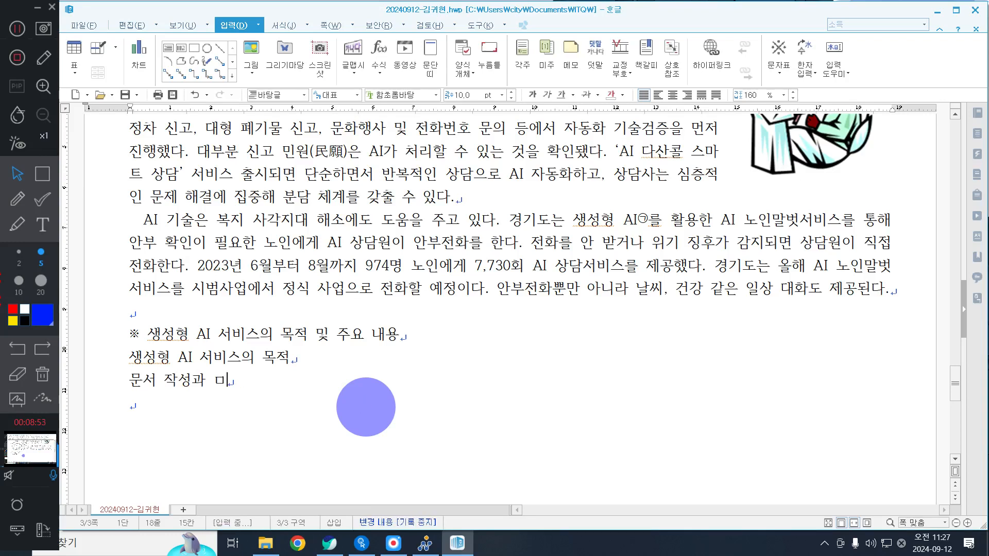
{"action": "type", "text": "민원 서비스 등에서 업"}
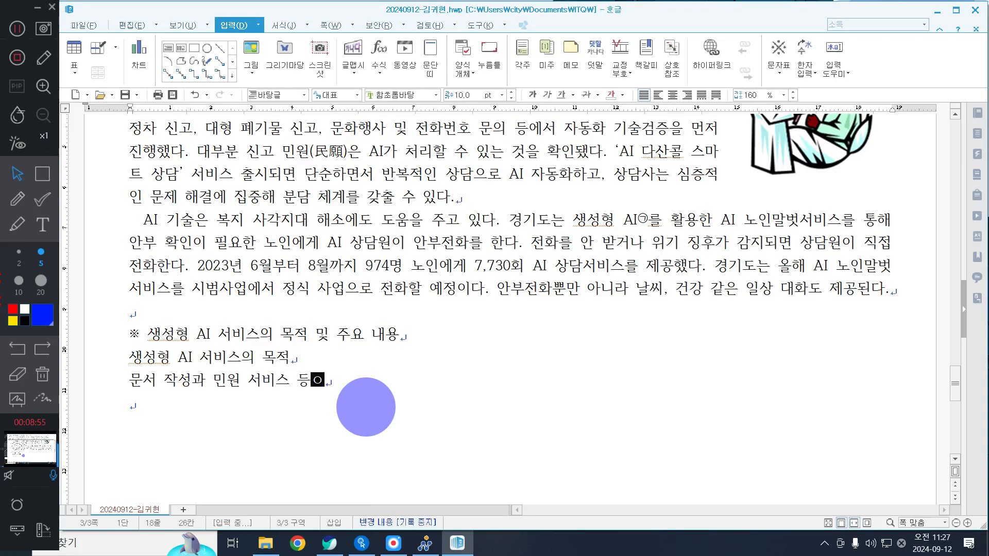
{"action": "type", "text": "무 "}
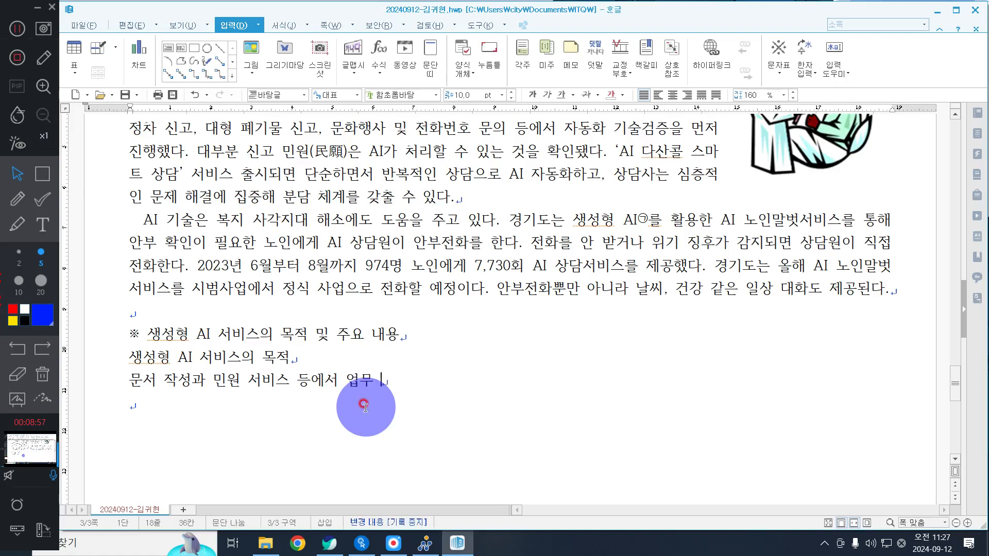
{"action": "type", "text": "효율성 개선"}
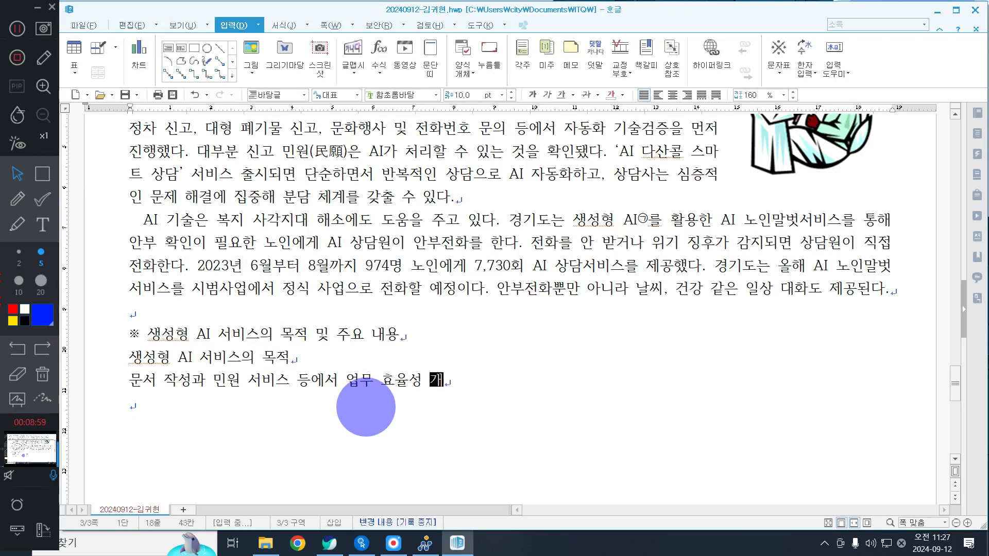
- Add the line "국민에게 더 편리한 행정 서비스 제공" as the second item under the 목적 line
{"action": "key", "text": "Return"}
{"action": "type", "text": "국민에"}
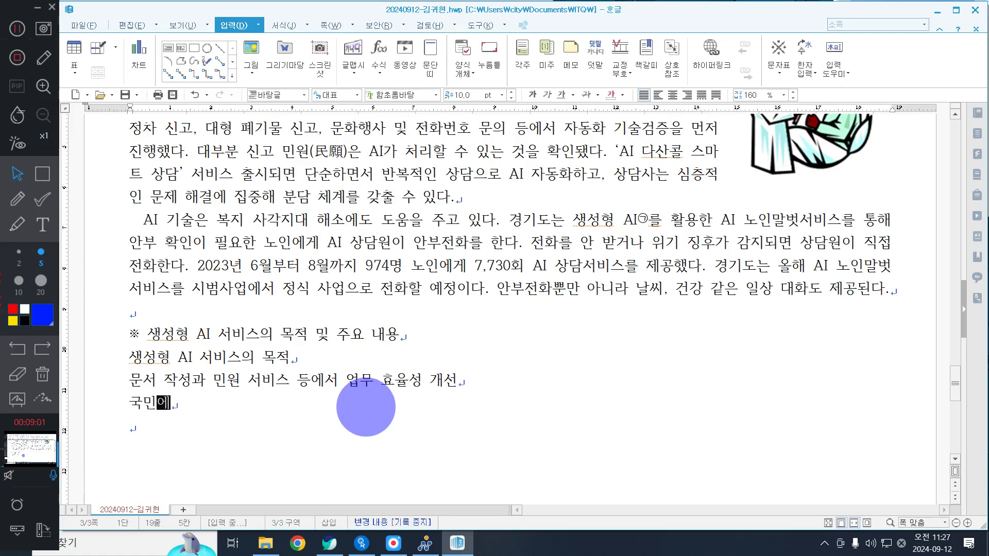
{"action": "type", "text": "게 더 펴ㄴ리한 행정ㅅ"}
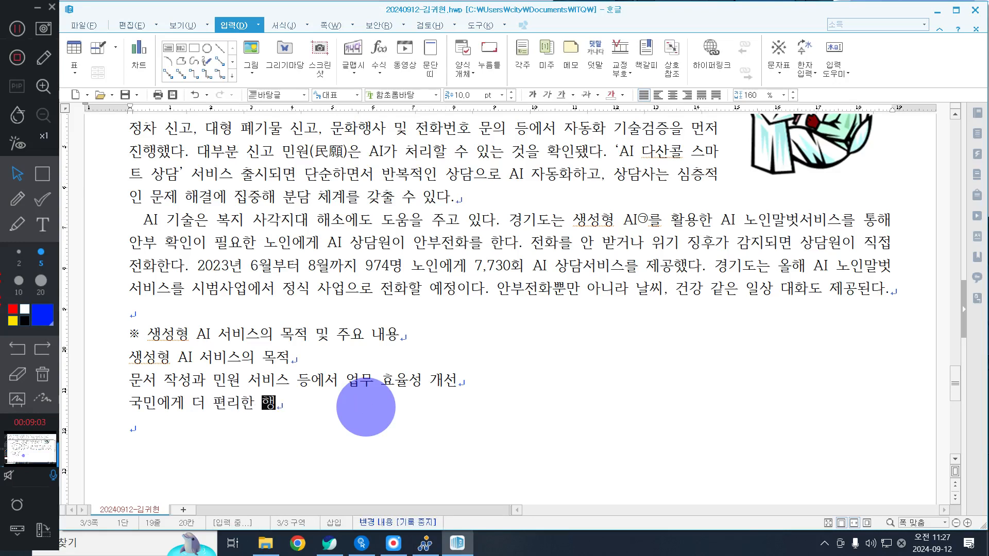
{"action": "type", "text": "ㅓ비스 제공"}
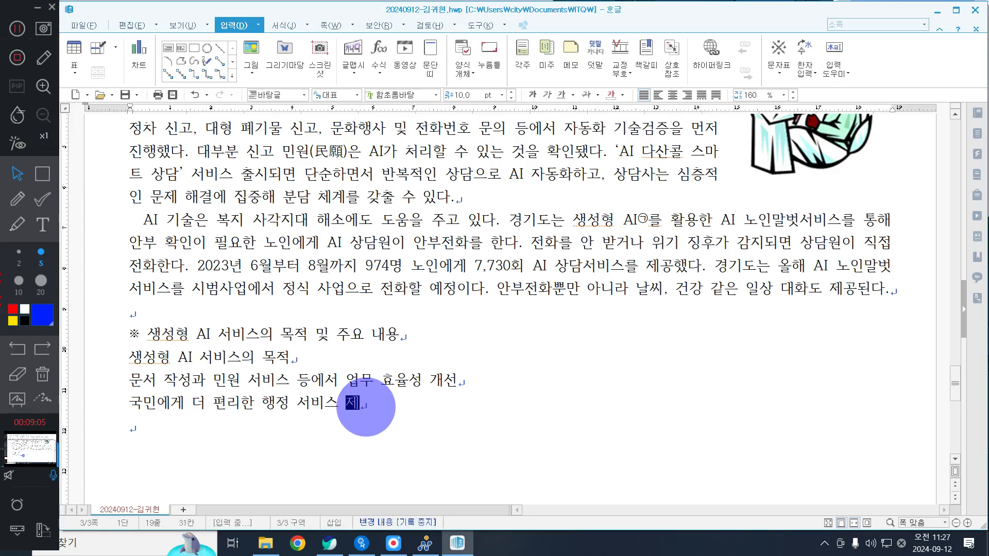
- Add the line "생성형 AI 서비스의 주요 내용" below the two purpose items
{"action": "key", "text": "Return"}
{"action": "type", "text": "생성형 AI"}
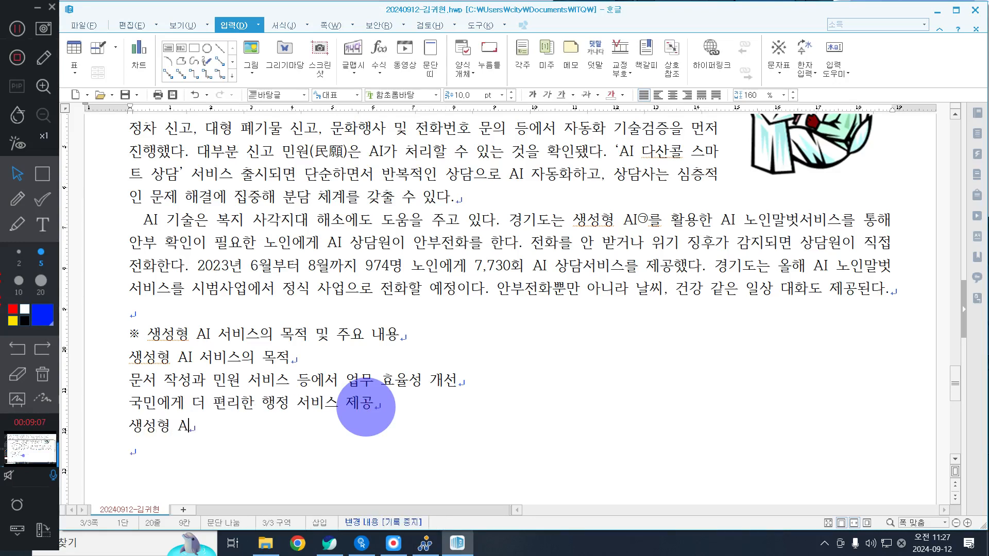
{"action": "type", "text": " 서비스의 주요 내"}
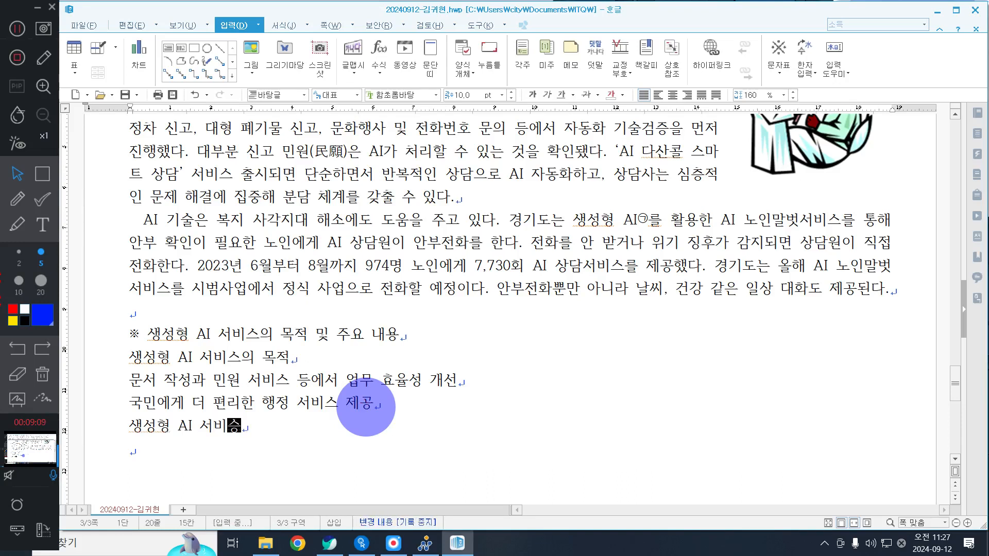
{"action": "type", "text": "용"}
- Add the line "불법주정차 신고, 대형 폐기물 신고, 전화번호 문의" below the 주요 내용 line
{"action": "key", "text": "Return"}
{"action": "type", "text": "불ㅍ"}
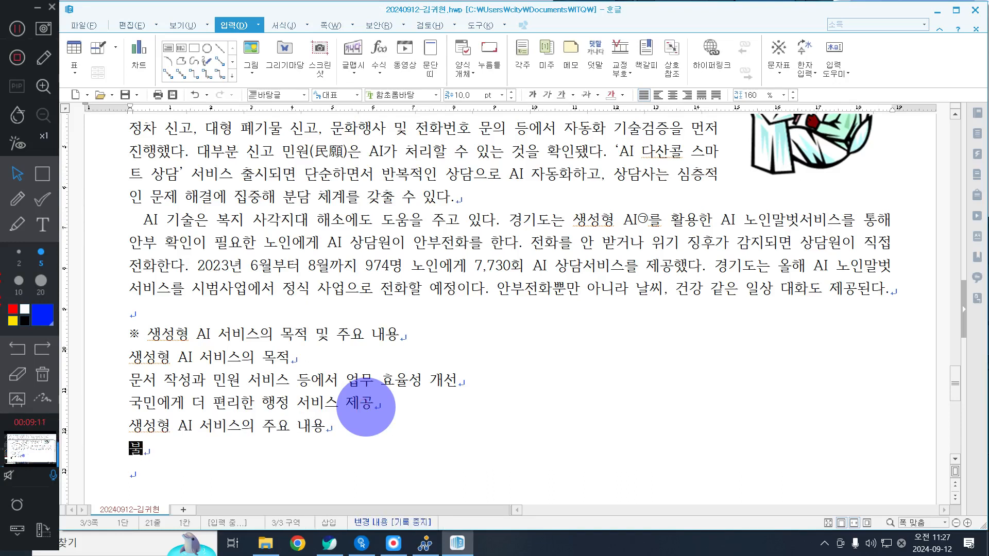
{"action": "type", "text": "법주정차 시"}
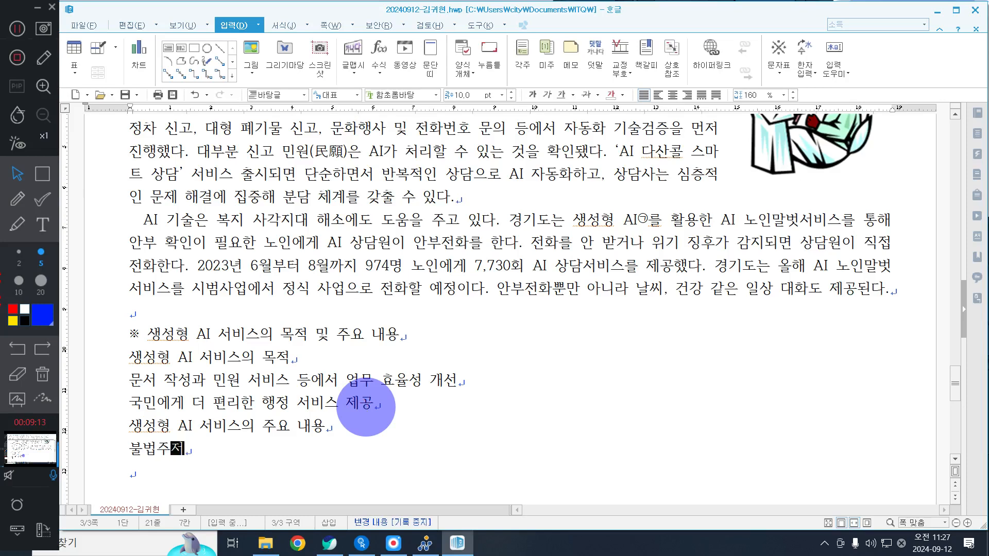
{"action": "type", "text": "ㄴ고, 대형 ㅍ"}
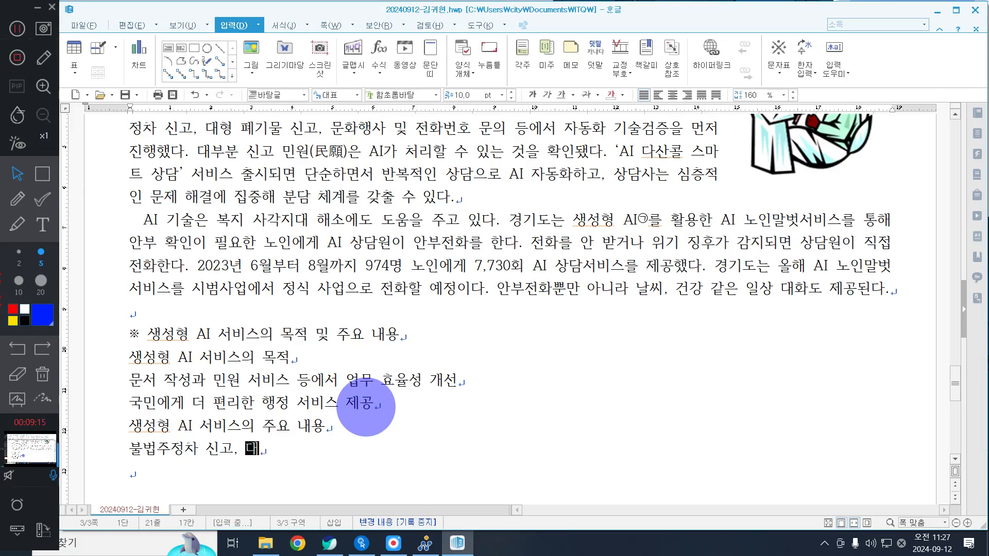
{"action": "type", "text": "ㅖ기물 신ㄱ"}
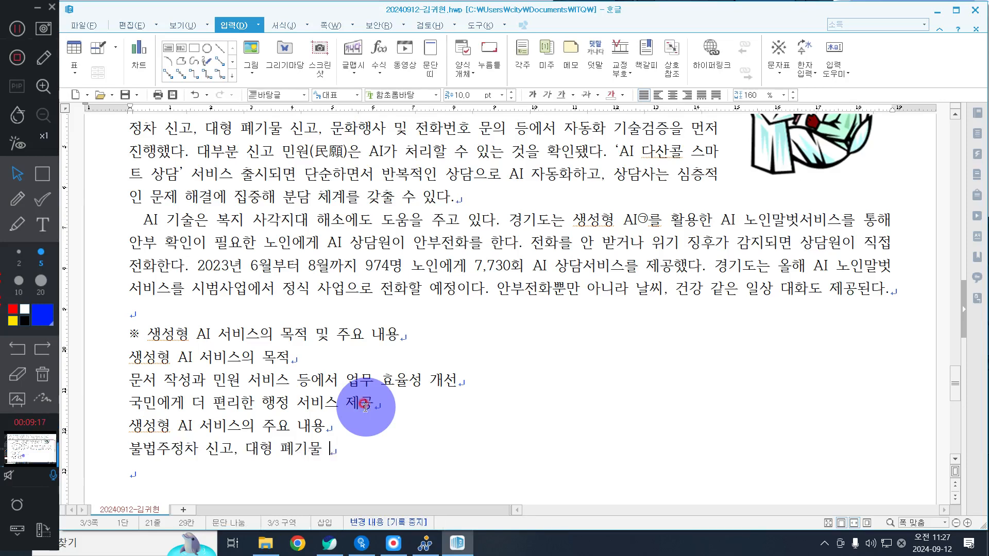
{"action": "type", "text": "ㅗ, 전화번호"}
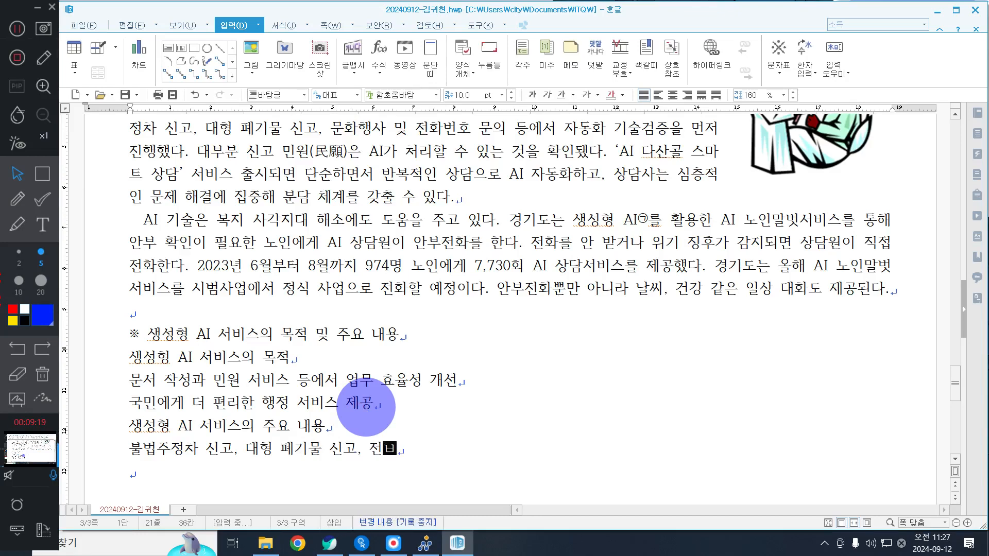
{"action": "type", "text": " 문의"}
- Add the line "민원 상담 서비스, 복지 사각지대 발굴 및 대응" as the second item under the 주요 내용 line
{"action": "key", "text": "Return"}
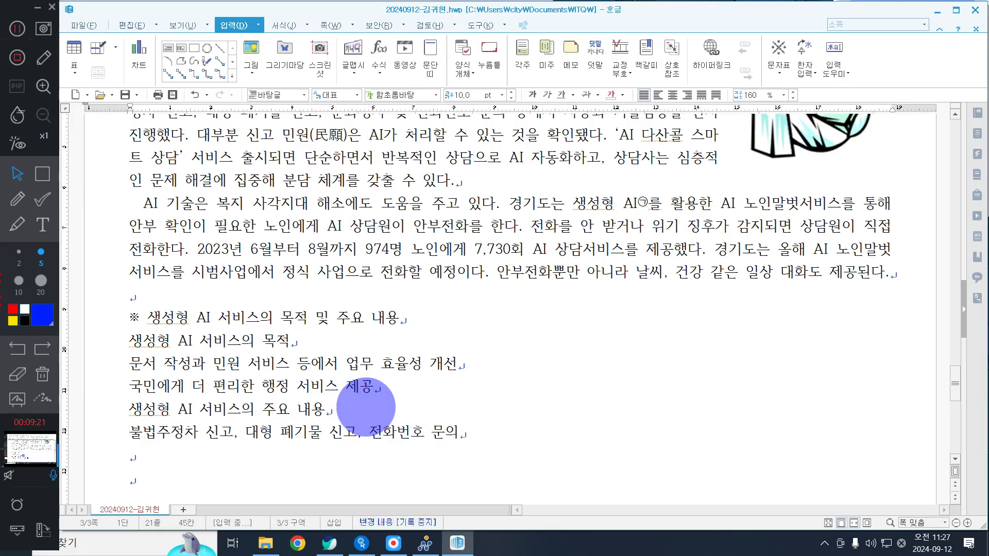
{"action": "type", "text": "민원 상담 서비스"}
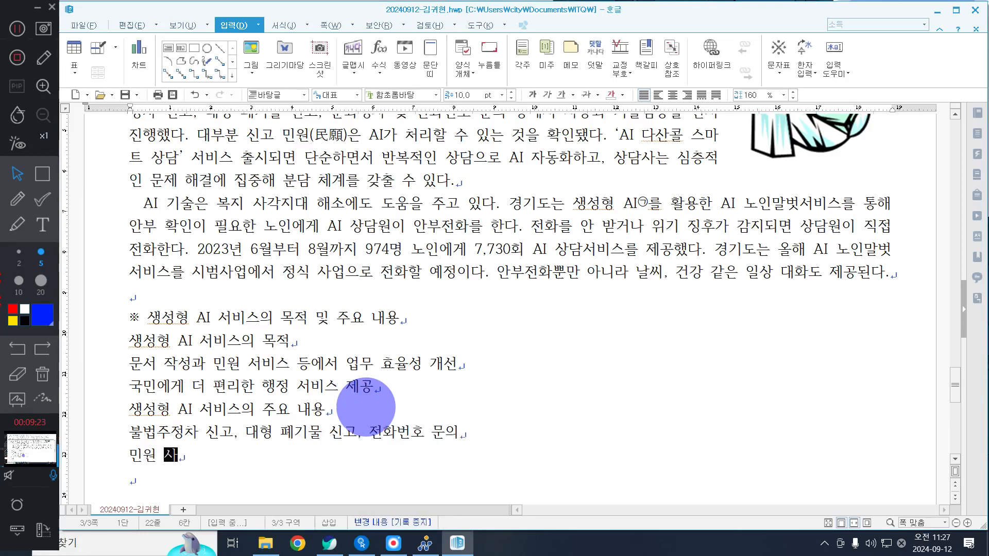
{"action": "type", "text": ", 복지 사각지"}
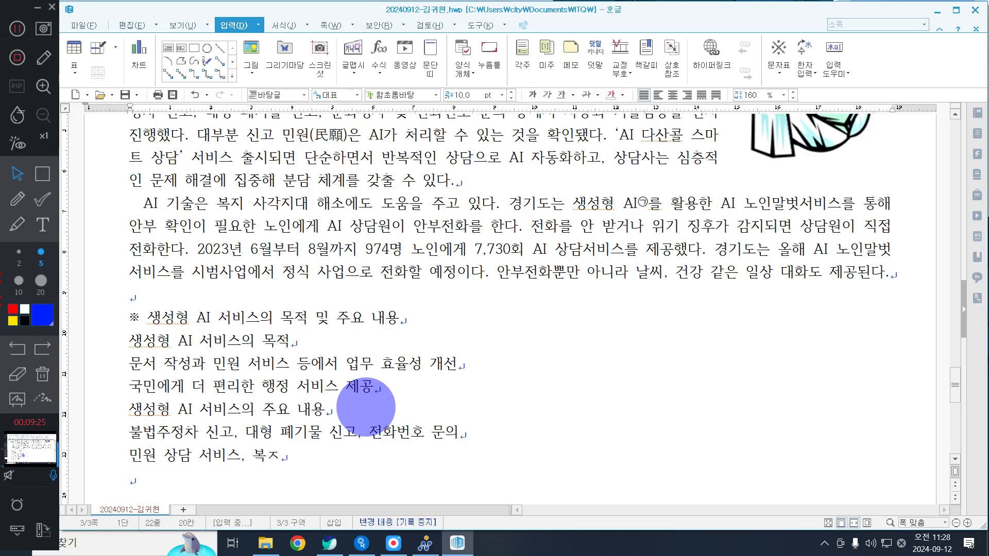
{"action": "type", "text": "대 발"}
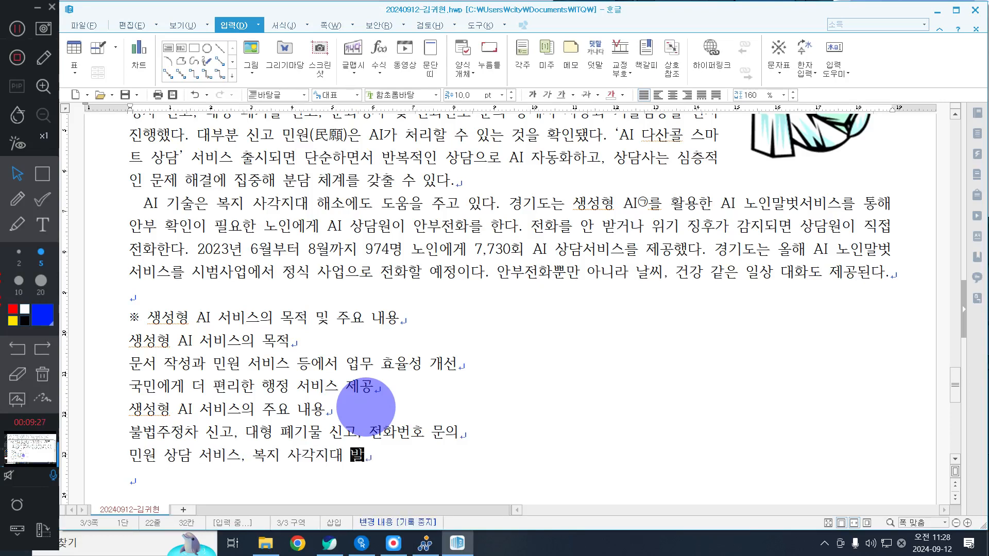
{"action": "type", "text": "굴 및 대응."}
- Leave one blank line after the list and add the heading "※ 지자체별 AI 서비스" with the ※ special character
{"action": "key", "text": "Return"}
{"action": "key", "text": "Return"}
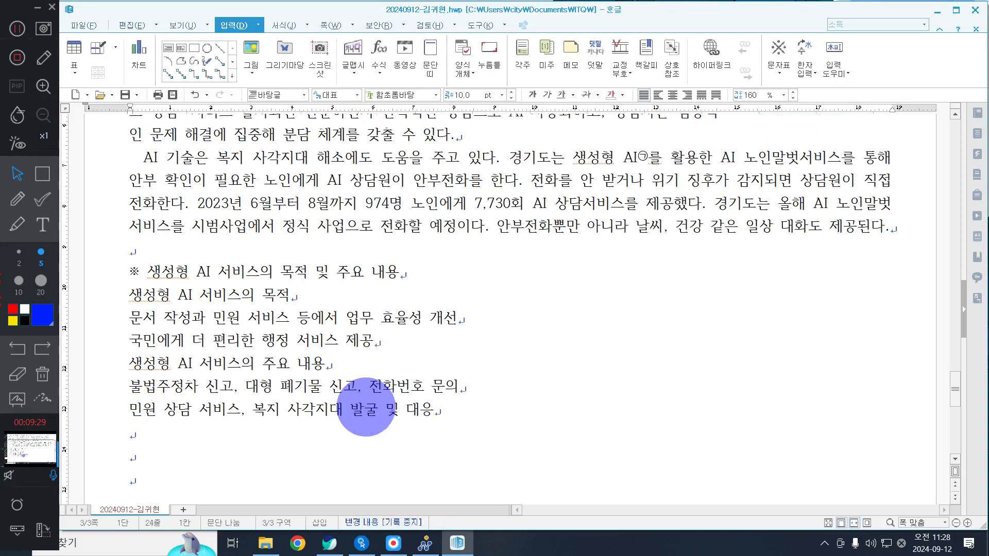
{"action": "key", "text": "ctrl+F10"}
{"action": "key", "text": "Return"}
{"action": "type", "text": "지"}
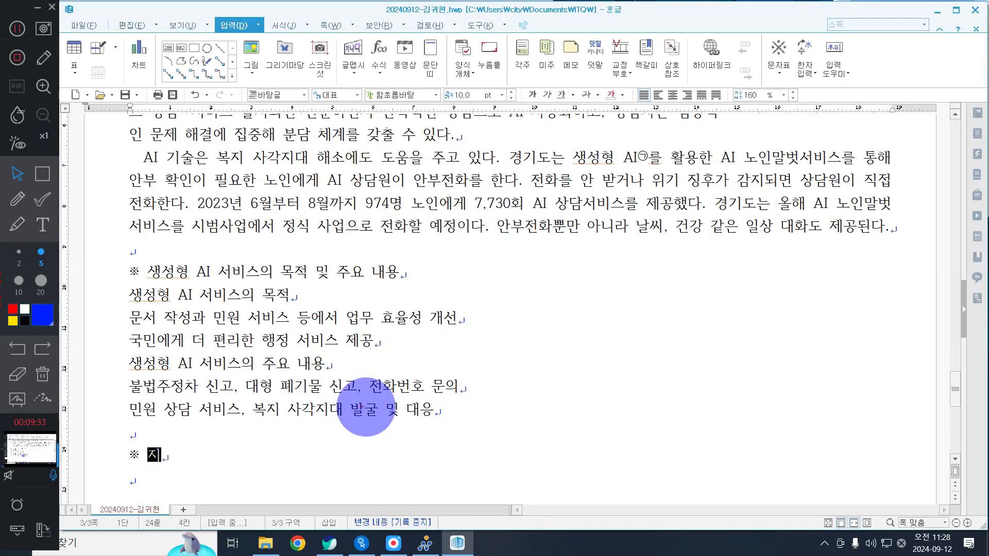
{"action": "type", "text": "자체별 AI 서비스"}
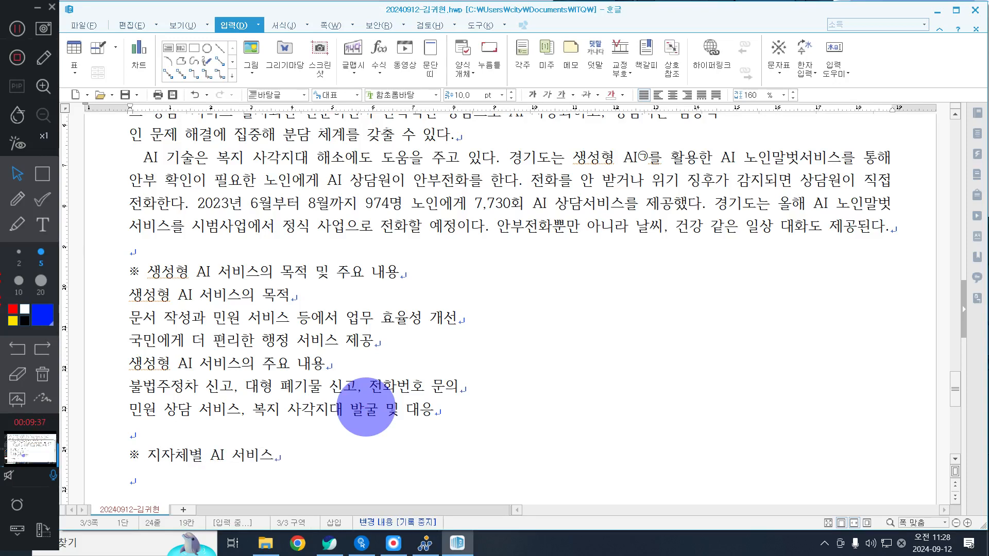
{"action": "left_click_drag", "start_coordinate": [103, 303], "coordinate": [136, 415]}
{"action": "scroll", "coordinate": [456, 523], "scroll_direction": "down", "scroll_amount": 5}
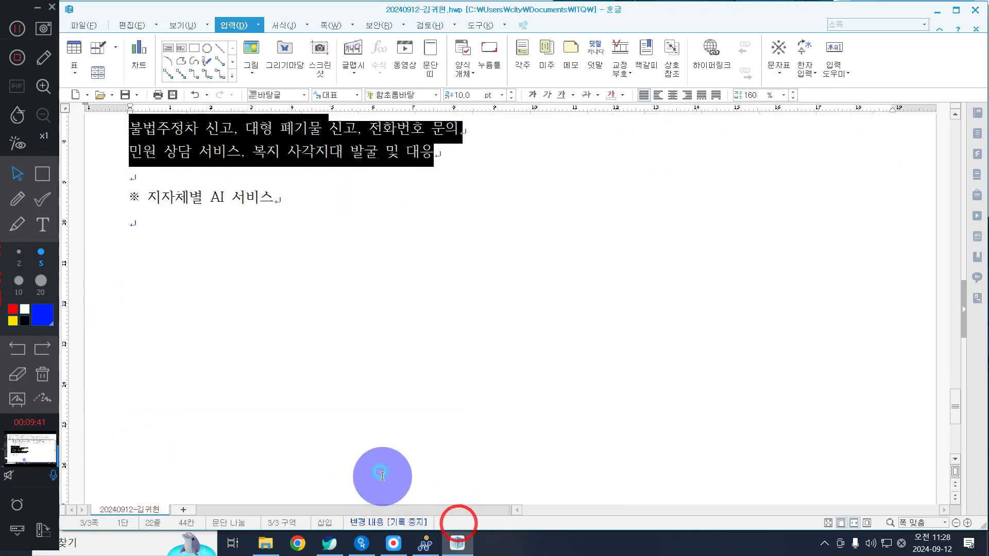
{"action": "left_click", "coordinate": [173, 261]}
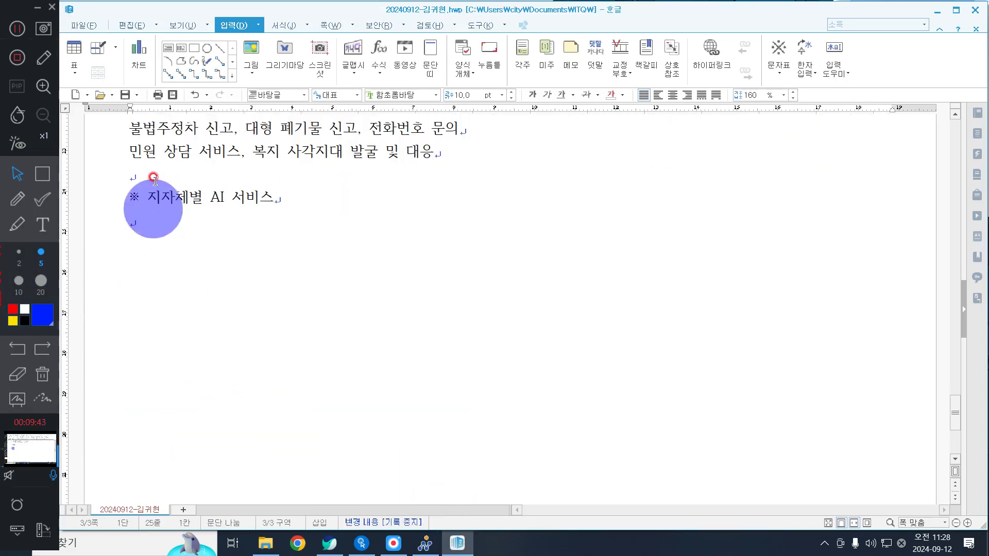
{"action": "scroll", "coordinate": [371, 273], "scroll_direction": "up", "scroll_amount": 4}
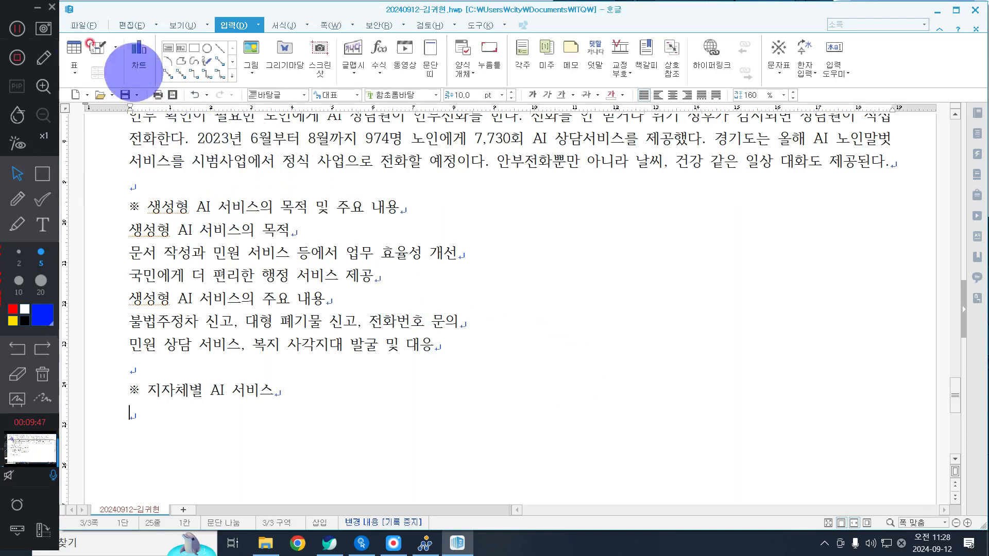
- Save the document, switch to the ITQ exam program and send the answer file to the exam room PC
{"action": "left_click", "coordinate": [127, 94]}
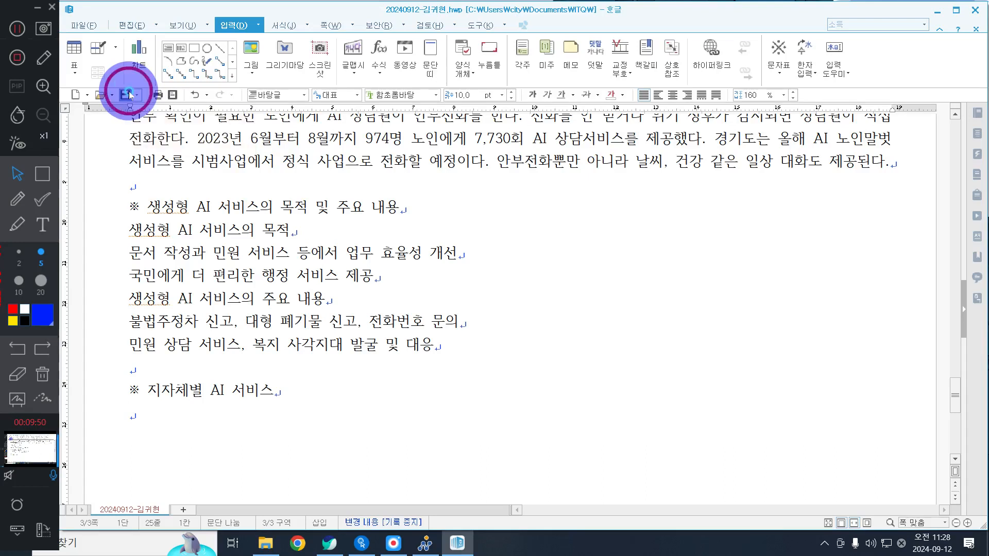
{"action": "left_click", "coordinate": [381, 545]}
{"action": "left_click", "coordinate": [895, 87]}
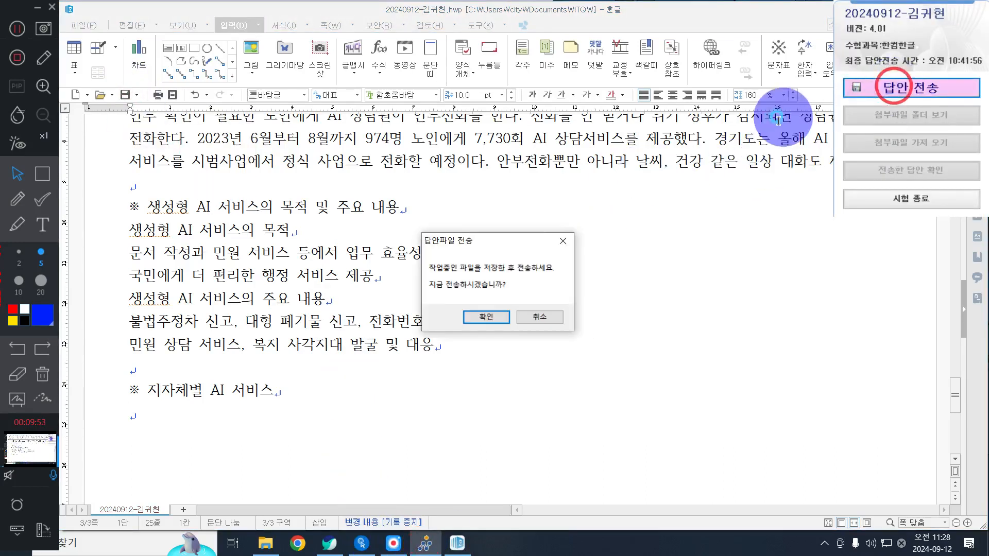
{"action": "left_click", "coordinate": [485, 316]}
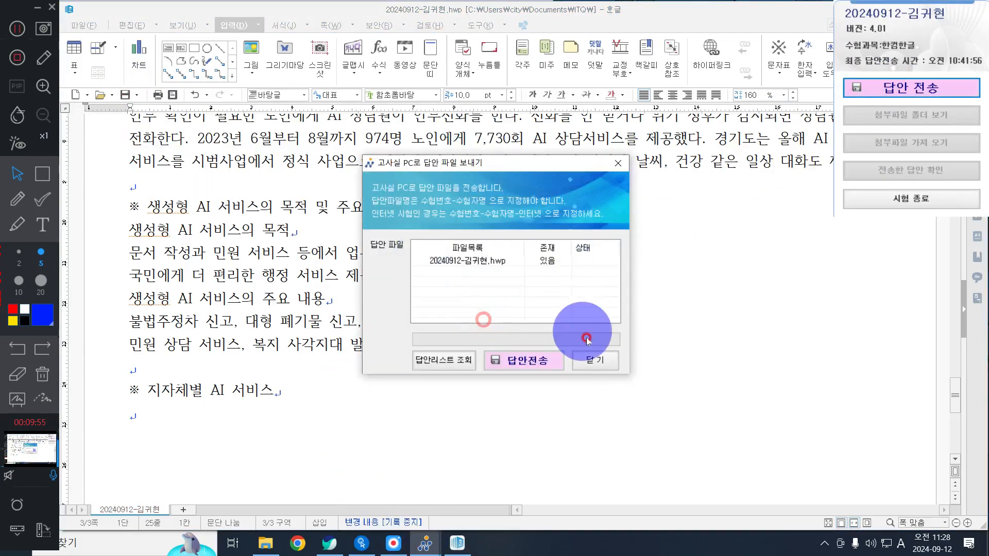
{"action": "left_click", "coordinate": [521, 359]}
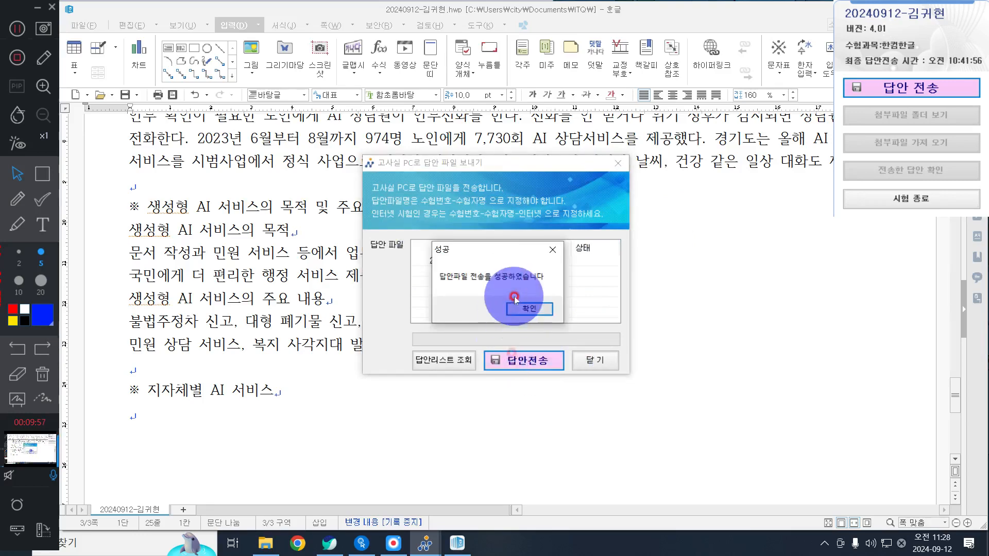
{"action": "left_click", "coordinate": [515, 299]}
{"action": "left_click", "coordinate": [595, 360]}
- Review page 3 from the title and body paragraphs down to the list, the ※ headings and the space below
{"action": "scroll", "coordinate": [371, 210], "scroll_direction": "up", "scroll_amount": 4}
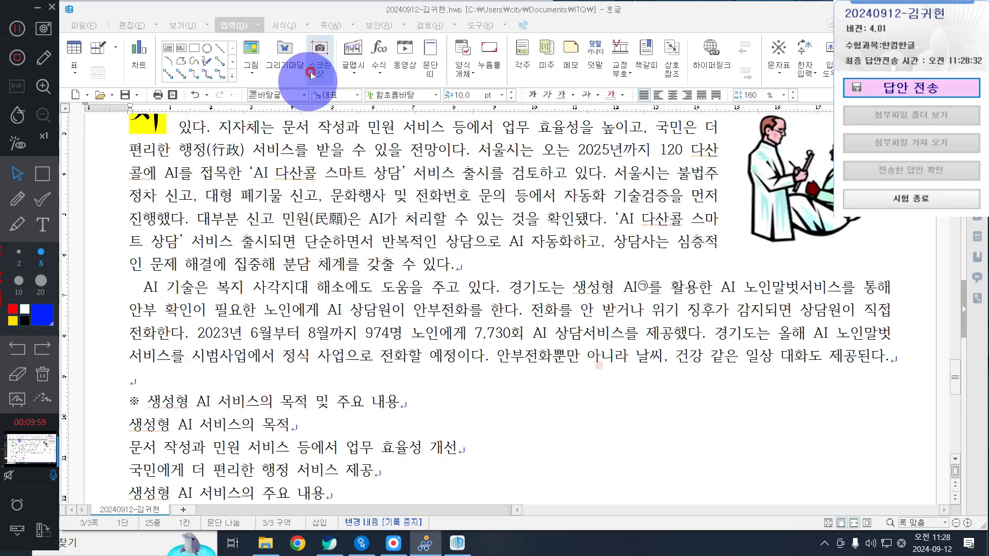
{"action": "scroll", "coordinate": [430, 220], "scroll_direction": "up", "scroll_amount": 1}
{"action": "scroll", "coordinate": [260, 166], "scroll_direction": "up", "scroll_amount": 3}
{"action": "scroll", "coordinate": [340, 252], "scroll_direction": "down", "scroll_amount": 2}
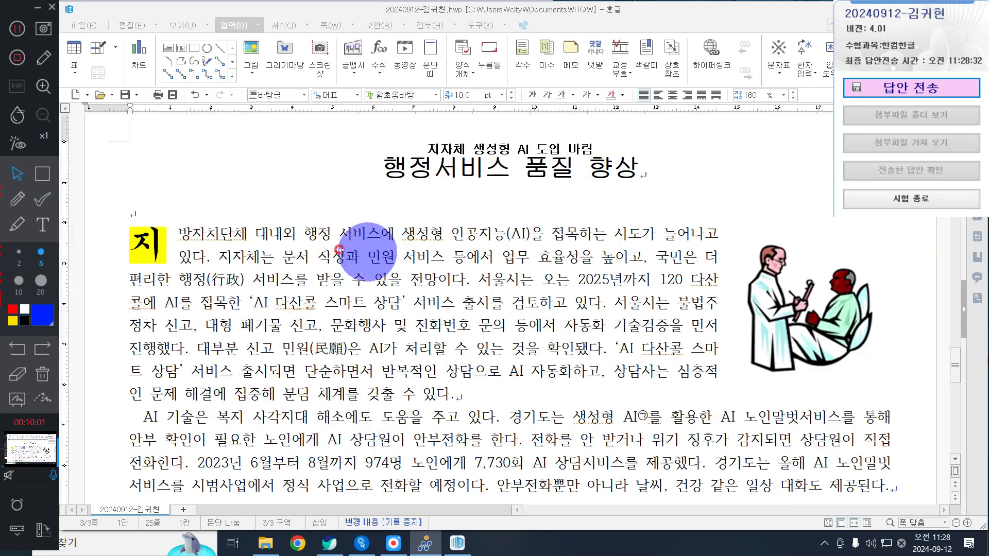
{"action": "scroll", "coordinate": [332, 265], "scroll_direction": "up", "scroll_amount": 1}
{"action": "scroll", "coordinate": [537, 293], "scroll_direction": "down", "scroll_amount": 3}
{"action": "scroll", "coordinate": [113, 290], "scroll_direction": "up", "scroll_amount": 1}
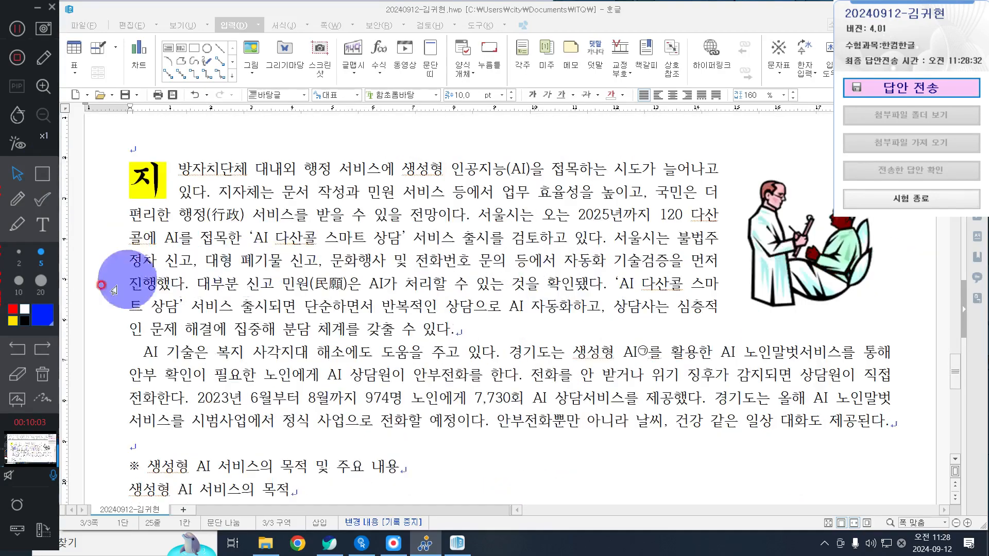
{"action": "scroll", "coordinate": [711, 360], "scroll_direction": "down", "scroll_amount": 5}
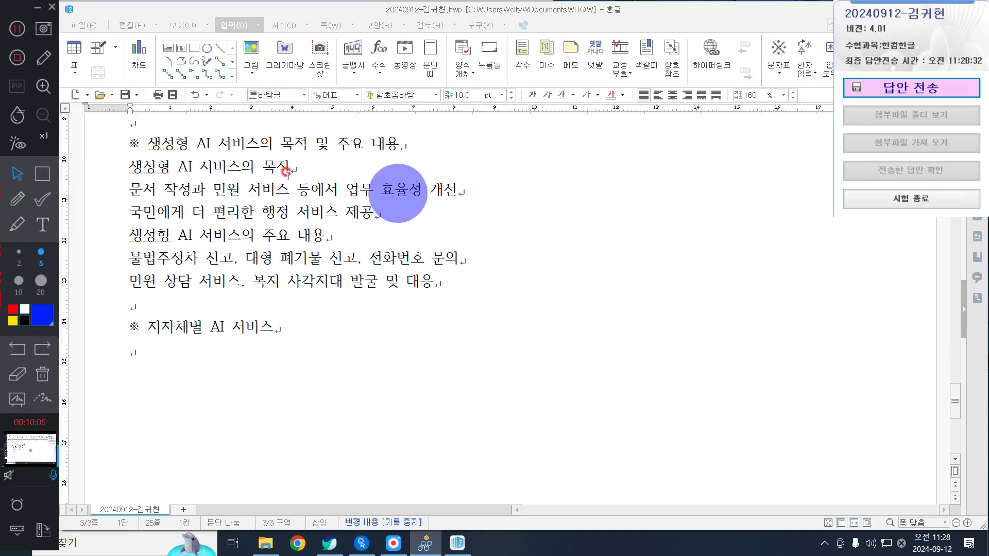
{"action": "scroll", "coordinate": [294, 419], "scroll_direction": "down", "scroll_amount": 3}
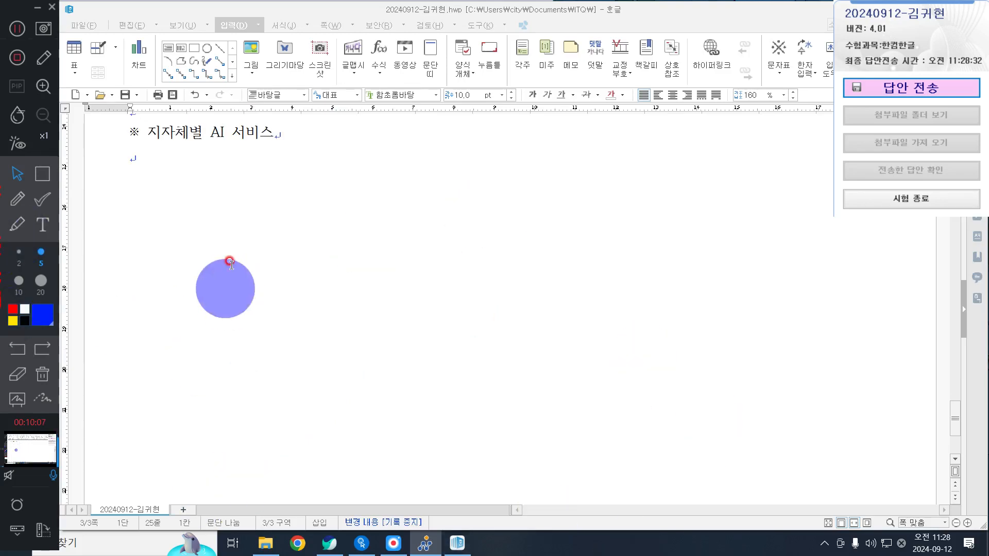
{"action": "scroll", "coordinate": [230, 263], "scroll_direction": "up", "scroll_amount": 10}
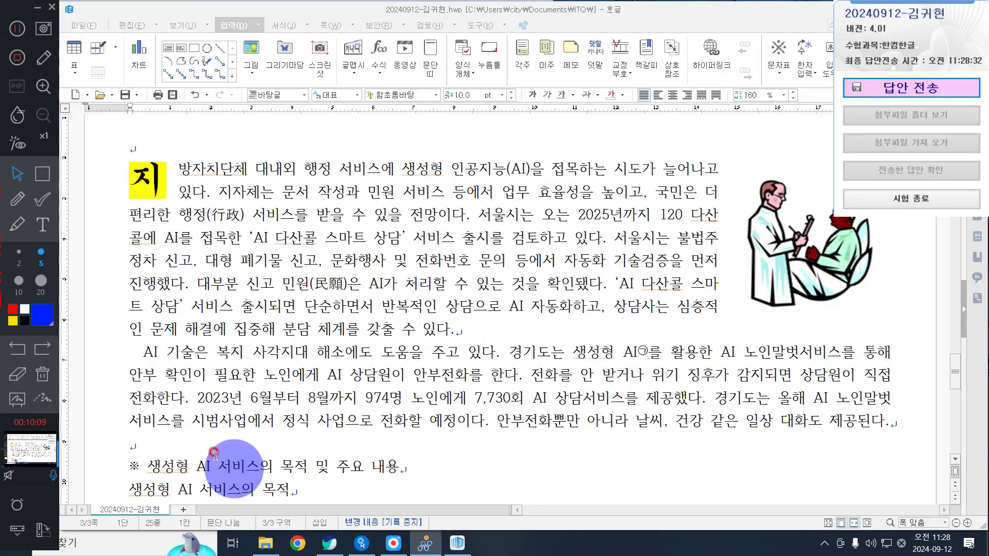
{"action": "scroll", "coordinate": [282, 406], "scroll_direction": "down", "scroll_amount": 2}
{"action": "scroll", "coordinate": [270, 367], "scroll_direction": "down", "scroll_amount": 2}
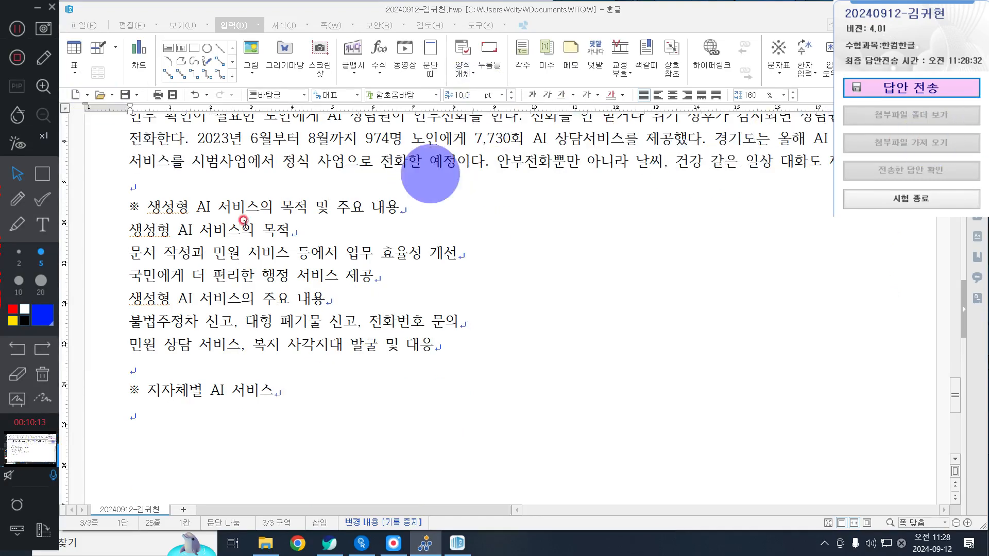
{"action": "left_click", "coordinate": [600, 338]}
{"action": "left_click_drag", "start_coordinate": [477, 381], "coordinate": [69, 228]}
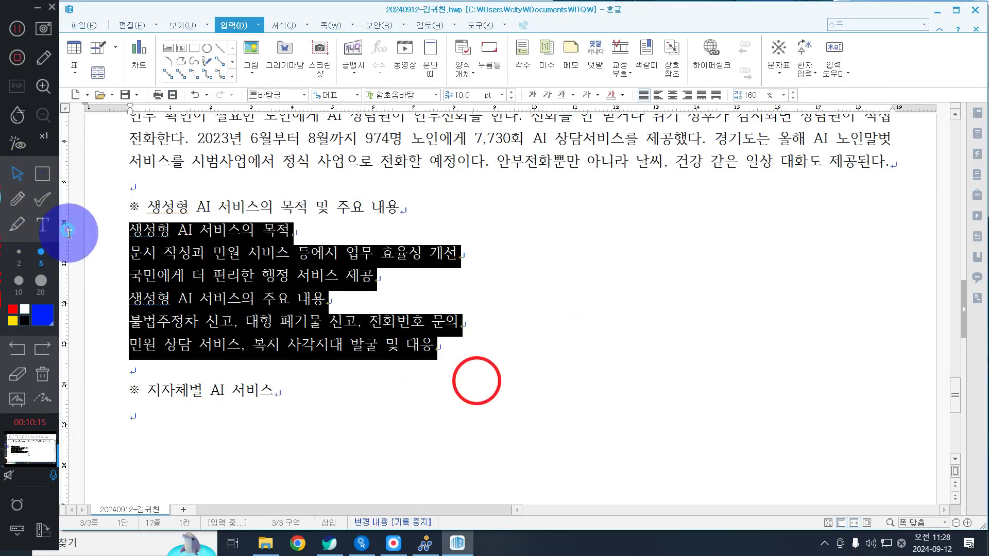
{"action": "left_click", "coordinate": [564, 321]}
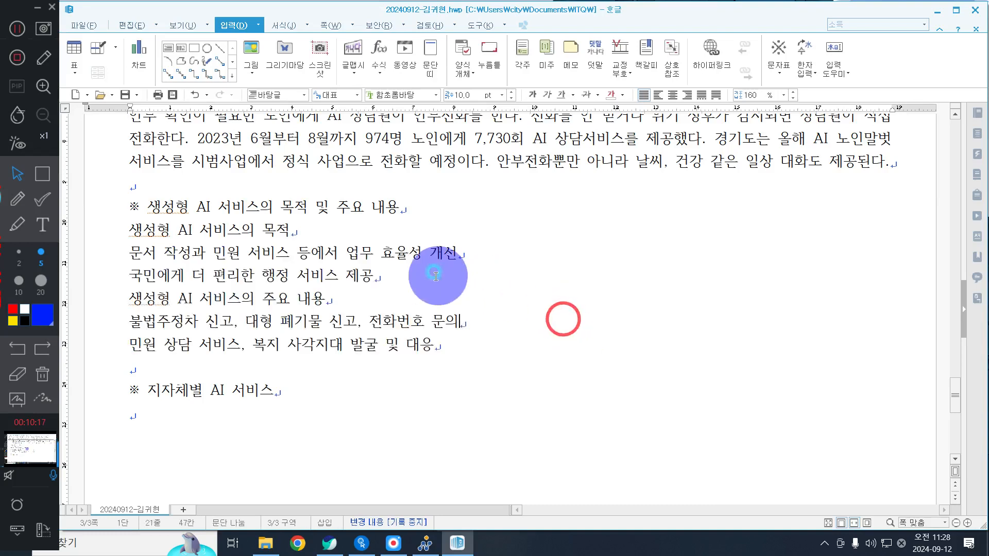
{"action": "left_click", "coordinate": [96, 217]}
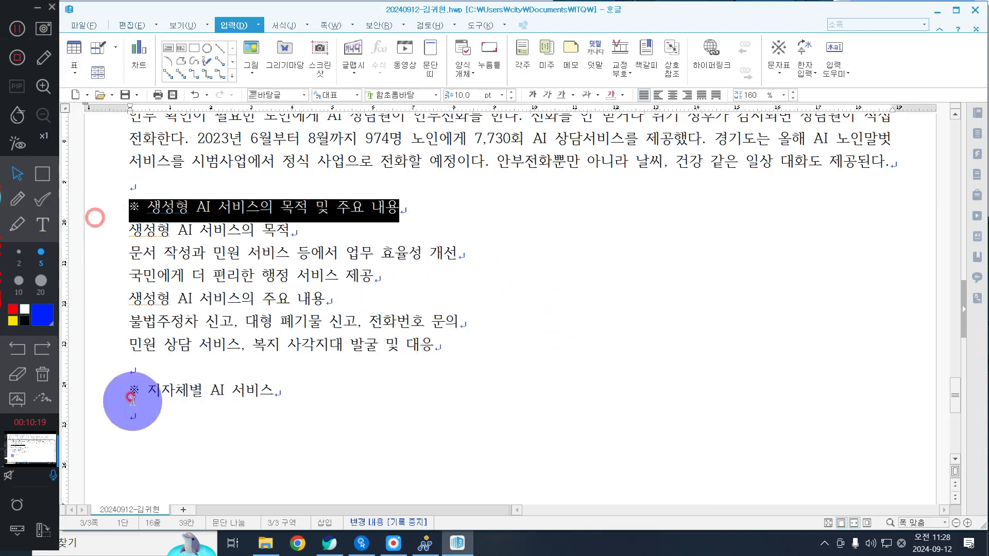
{"action": "left_click", "coordinate": [115, 394]}
{"action": "left_click", "coordinate": [108, 208]}
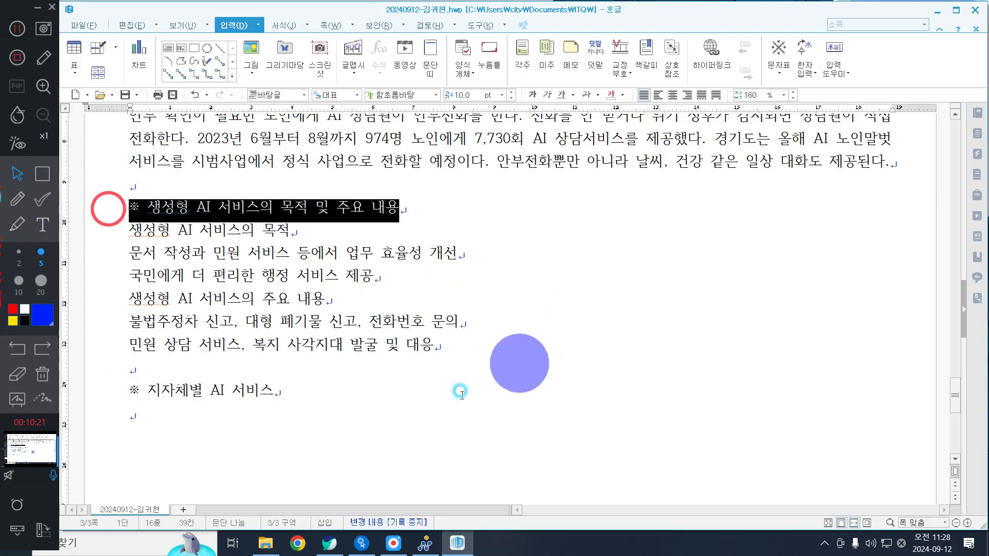
{"action": "left_click", "coordinate": [206, 367]}
{"action": "left_click", "coordinate": [517, 378]}
{"action": "left_click_drag", "start_coordinate": [82, 229], "coordinate": [103, 356]}
{"action": "left_click", "coordinate": [272, 303]}
- Format the heading "※ 생성형 AI 서비스의 목적 및 주요 내용" in the 궁서 font at 18 pt
{"action": "left_click", "coordinate": [106, 212]}
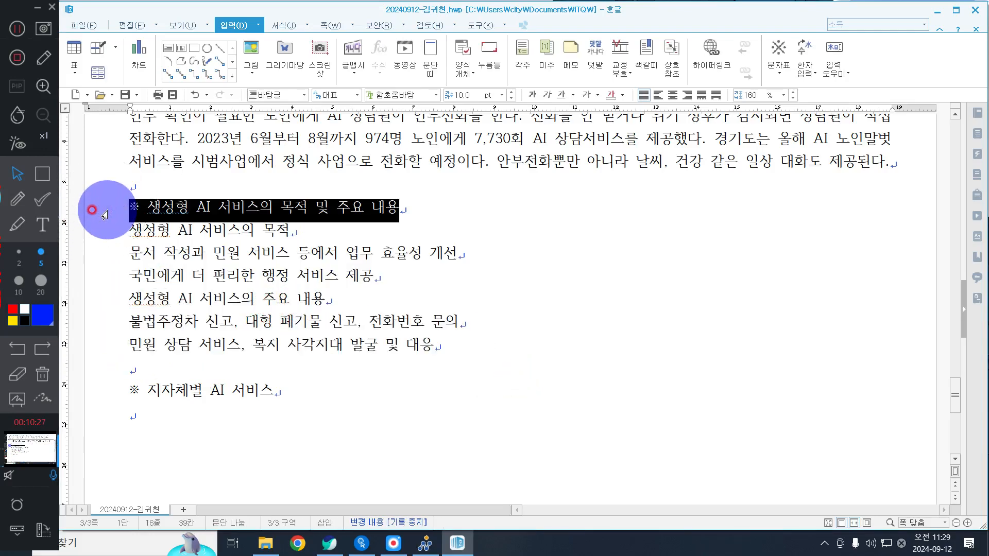
{"action": "left_click", "coordinate": [399, 94]}
{"action": "type", "text": "궁서"}
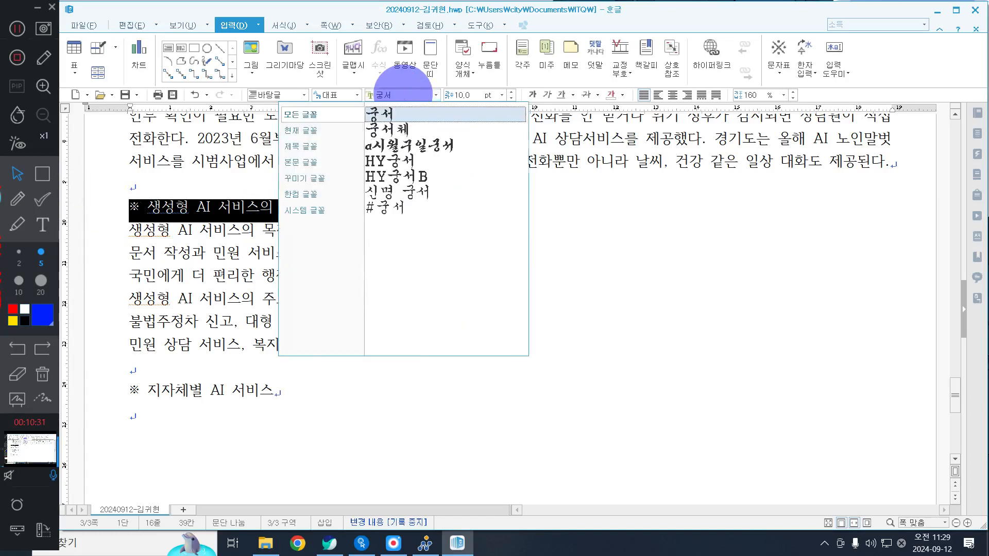
{"action": "key", "text": "Return"}
{"action": "left_click", "coordinate": [469, 94]}
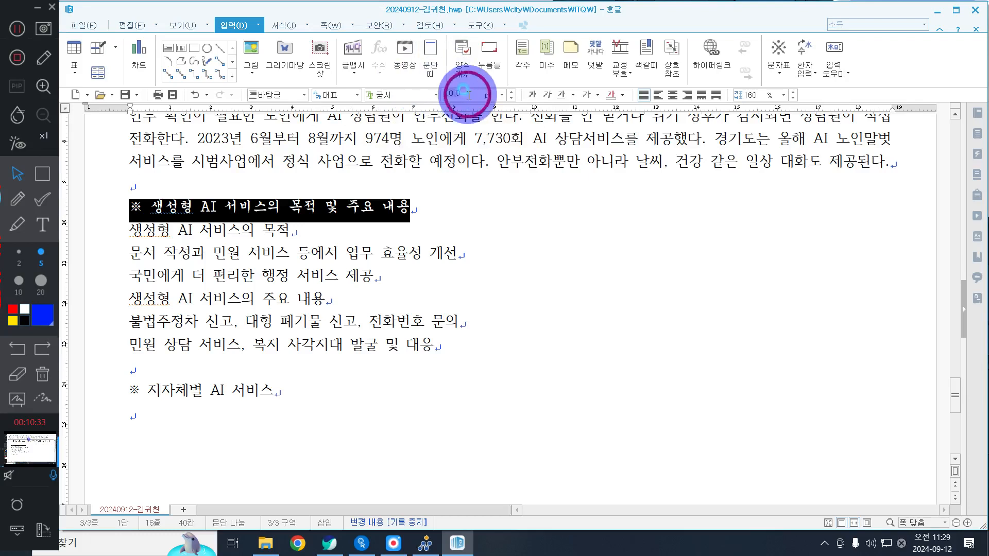
{"action": "type", "text": "18"}
{"action": "key", "text": "Return"}
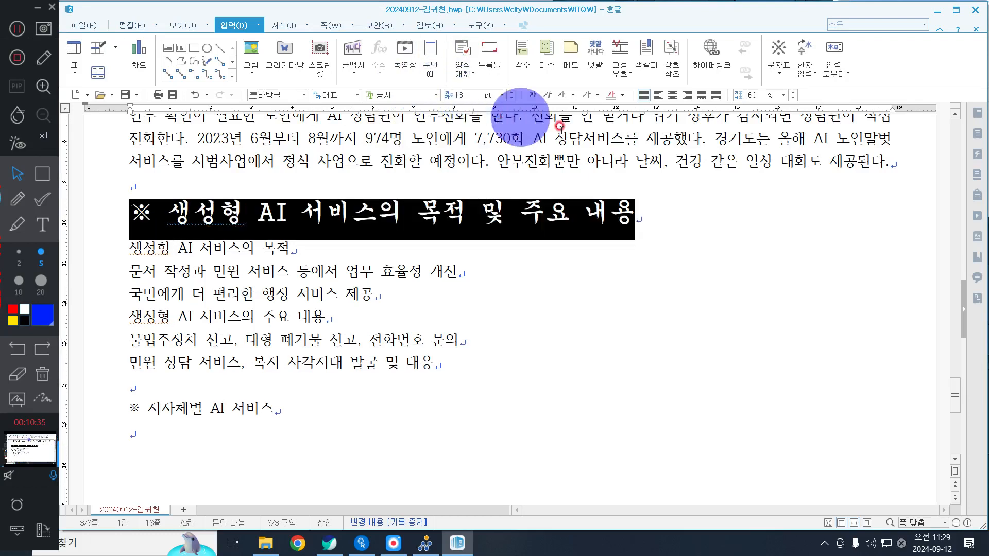
{"action": "left_click", "coordinate": [516, 257]}
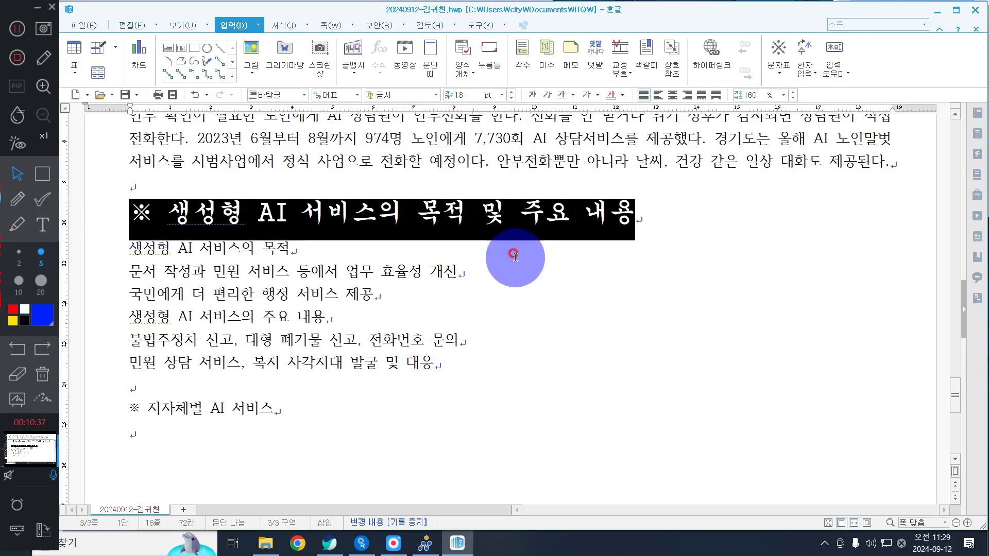
- Select the first heading's text "생성형 AI 서비스의 목적 및 주요 내용" without the ※ character
{"action": "left_click", "coordinate": [431, 243]}
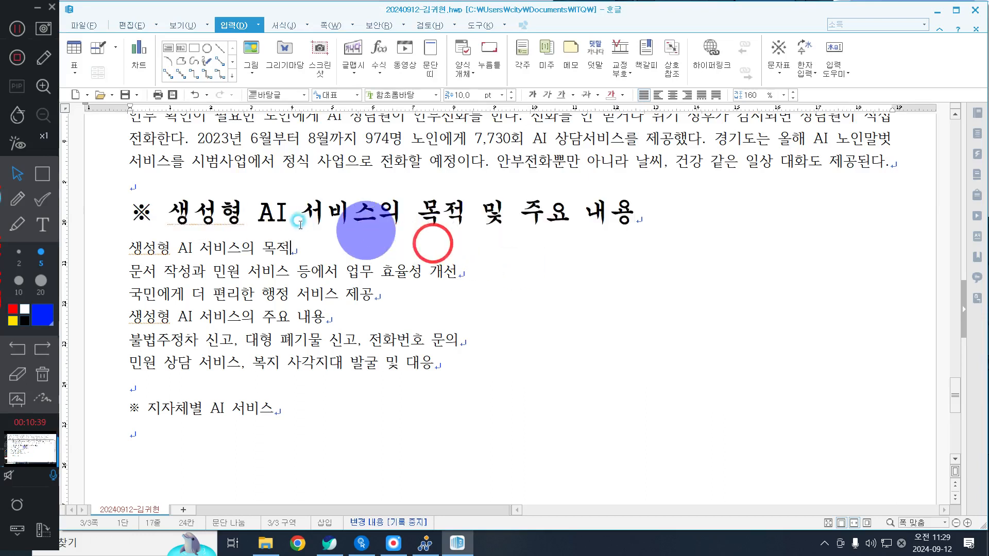
{"action": "left_click_drag", "start_coordinate": [159, 211], "coordinate": [482, 225]}
{"action": "left_click", "coordinate": [601, 230]}
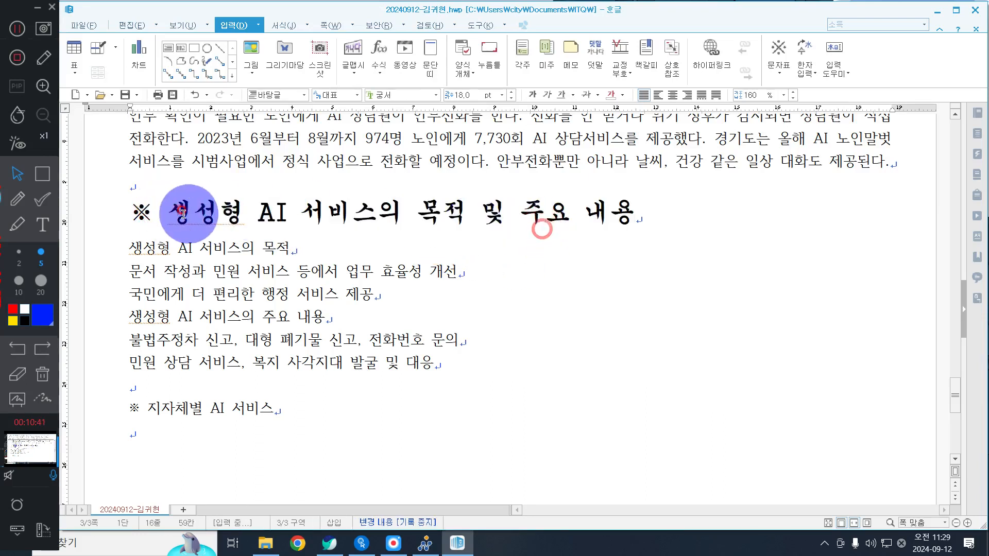
{"action": "left_click_drag", "start_coordinate": [181, 213], "coordinate": [645, 211]}
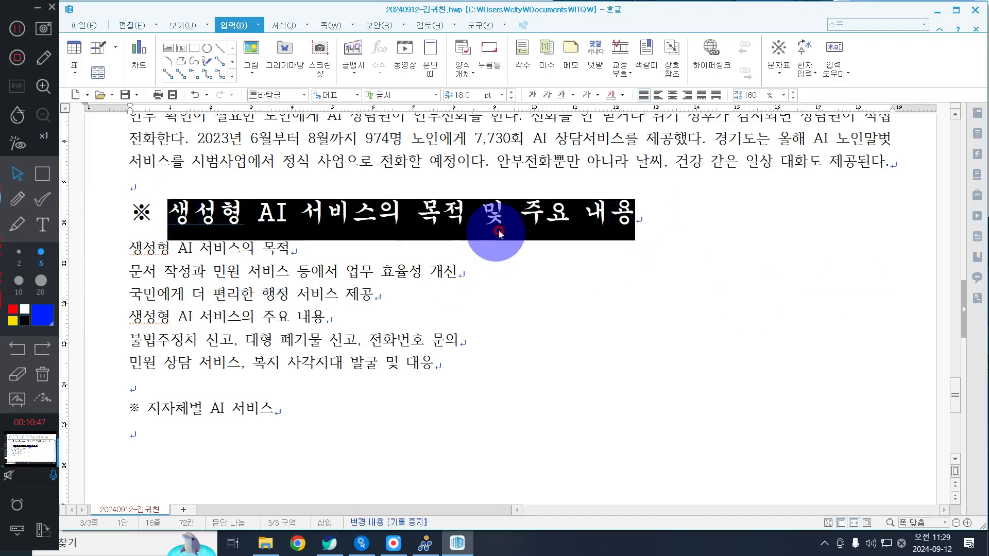
{"action": "left_click", "coordinate": [612, 99]}
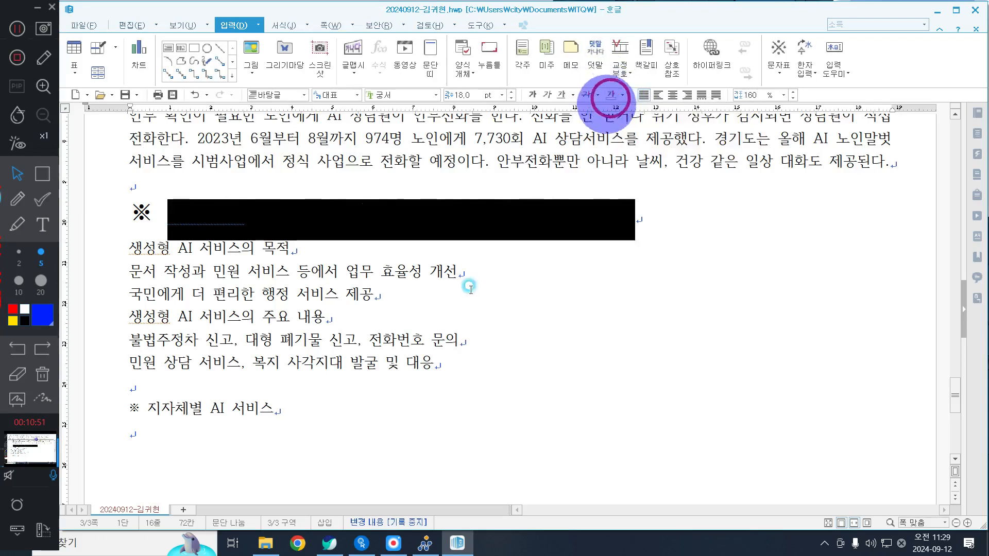
{"action": "left_click", "coordinate": [382, 194]}
{"action": "right_click", "coordinate": [391, 205]}
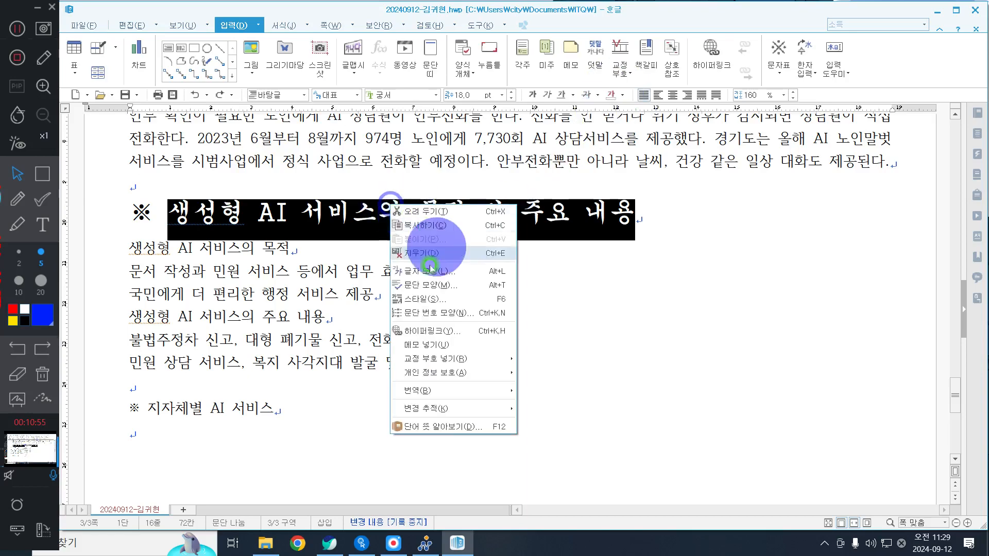
{"action": "left_click", "coordinate": [428, 271]}
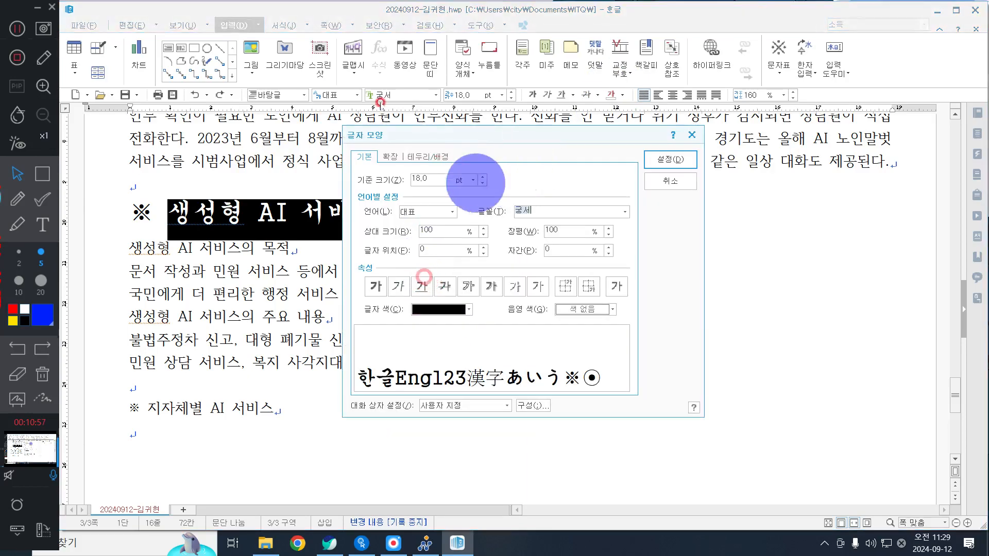
{"action": "left_click", "coordinate": [679, 185]}
- Give the heading text "생성형 AI 서비스의 목적 및 주요 내용" a white font colour and red shading, excluding the ※ character
{"action": "right_click", "coordinate": [415, 208]}
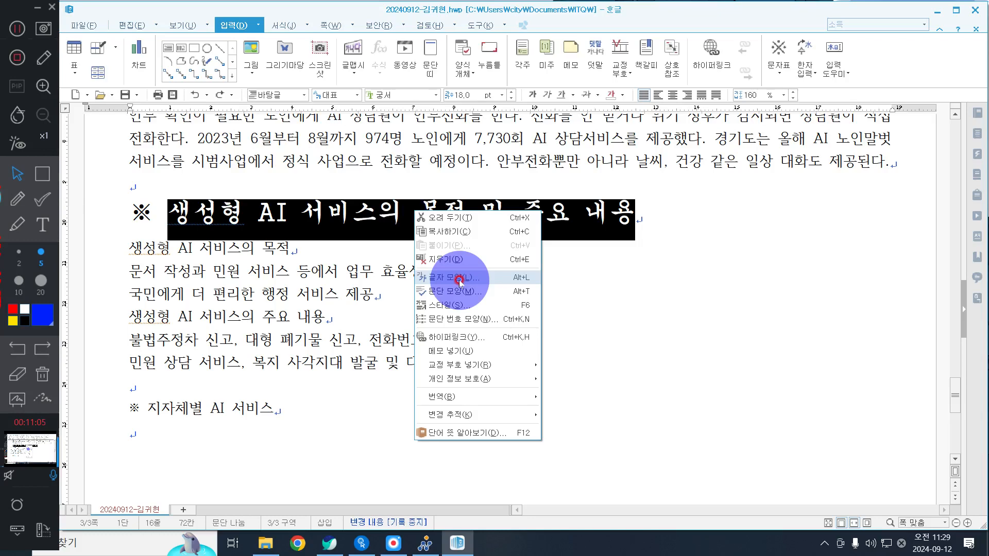
{"action": "left_click", "coordinate": [459, 280]}
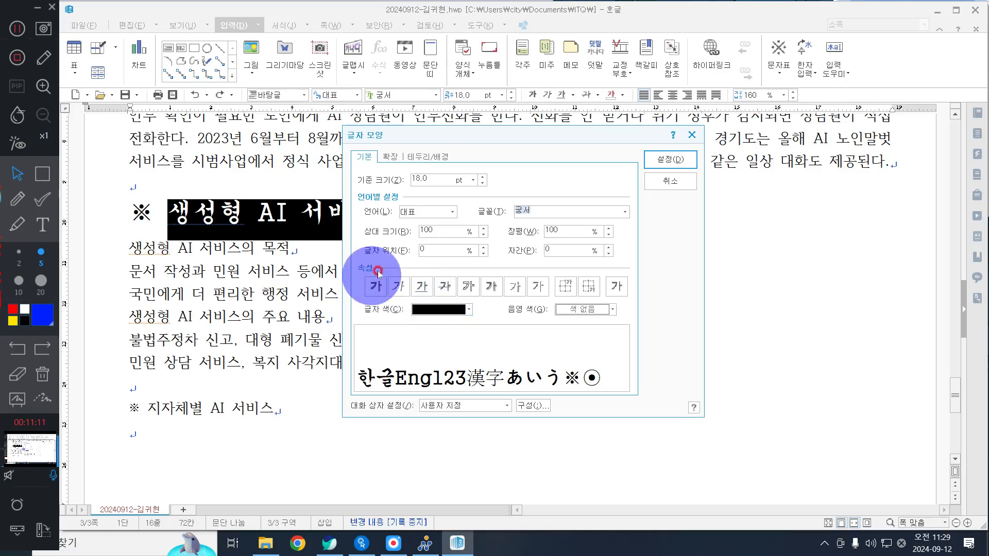
{"action": "left_click", "coordinate": [443, 309]}
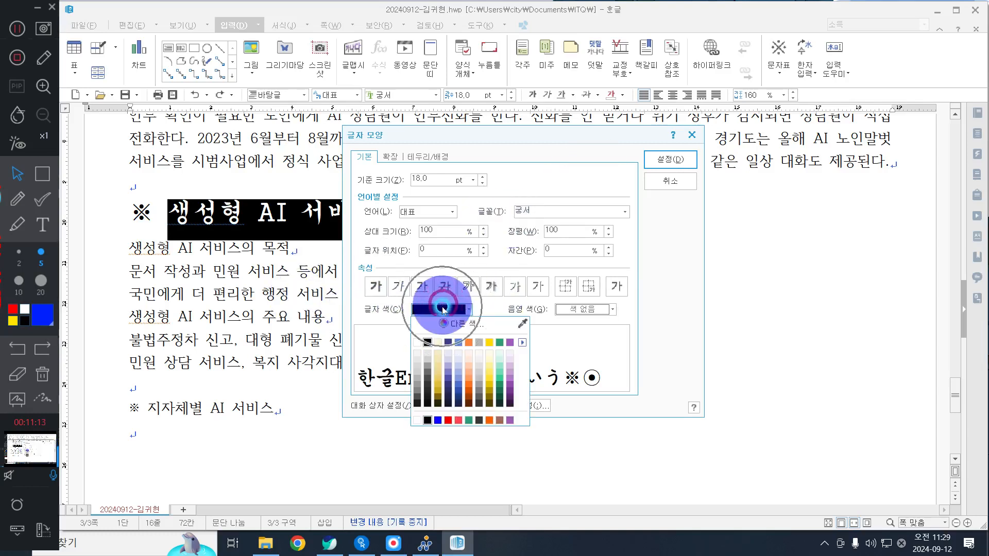
{"action": "left_click", "coordinate": [416, 343]}
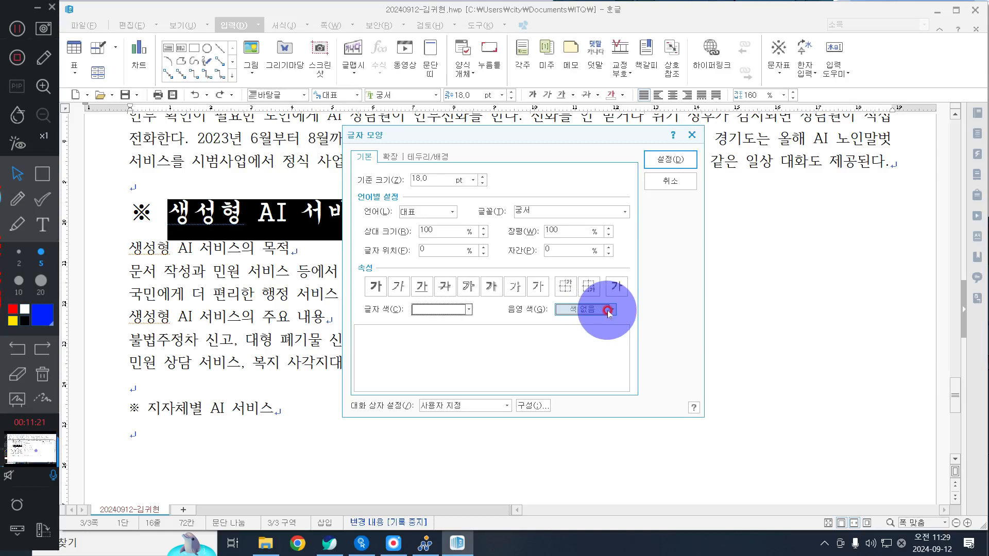
{"action": "left_click", "coordinate": [559, 314]}
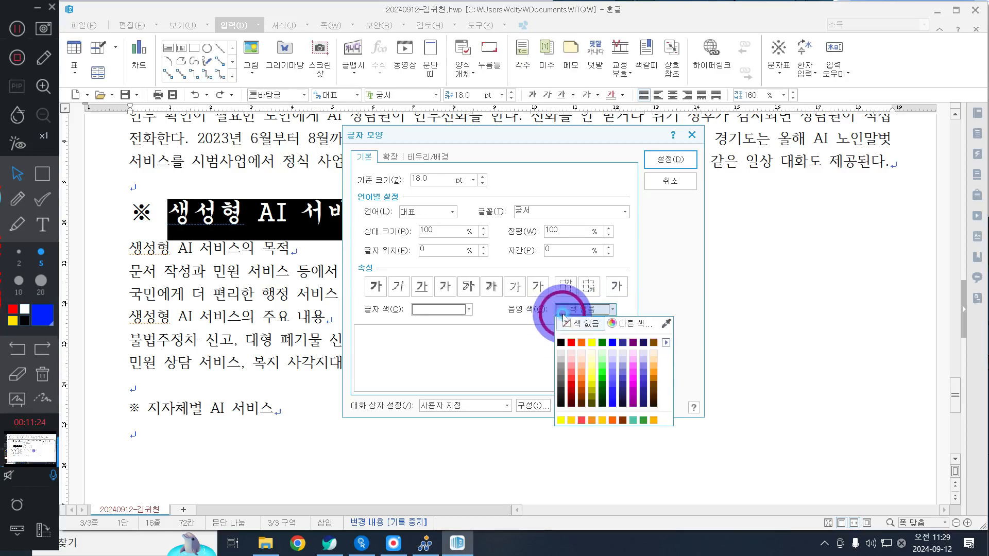
{"action": "left_click", "coordinate": [667, 343]}
{"action": "left_click", "coordinate": [723, 347]}
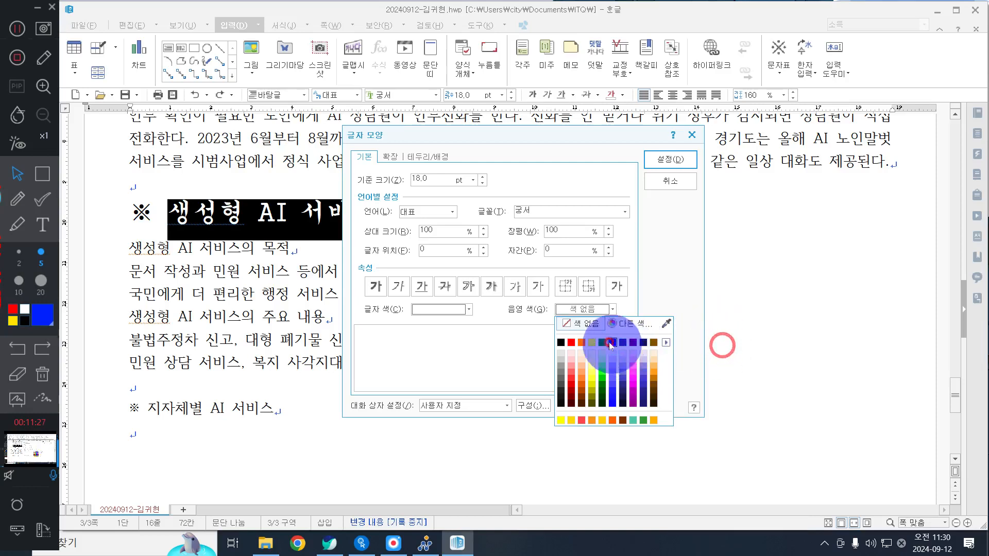
{"action": "left_click", "coordinate": [571, 343]}
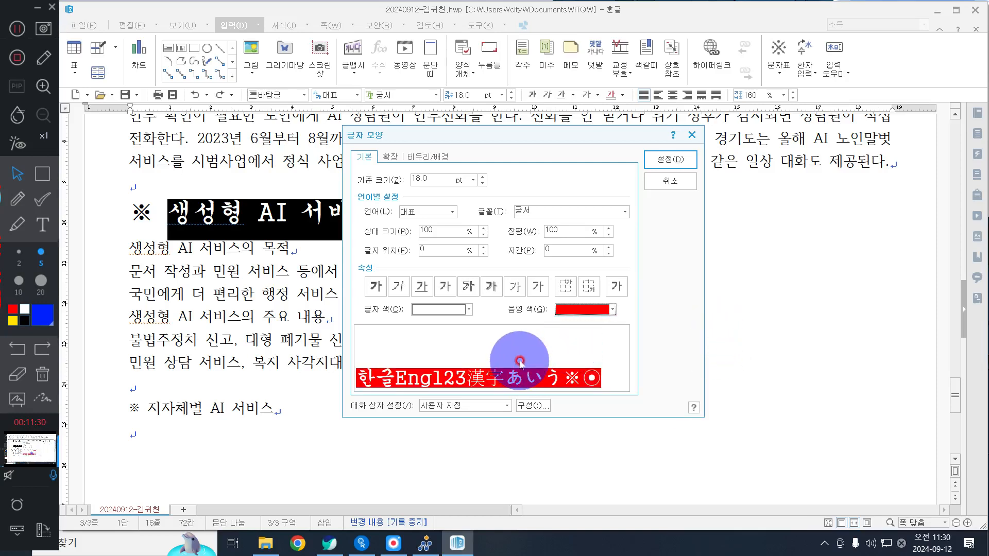
{"action": "left_click", "coordinate": [592, 310]}
{"action": "left_click", "coordinate": [484, 361]}
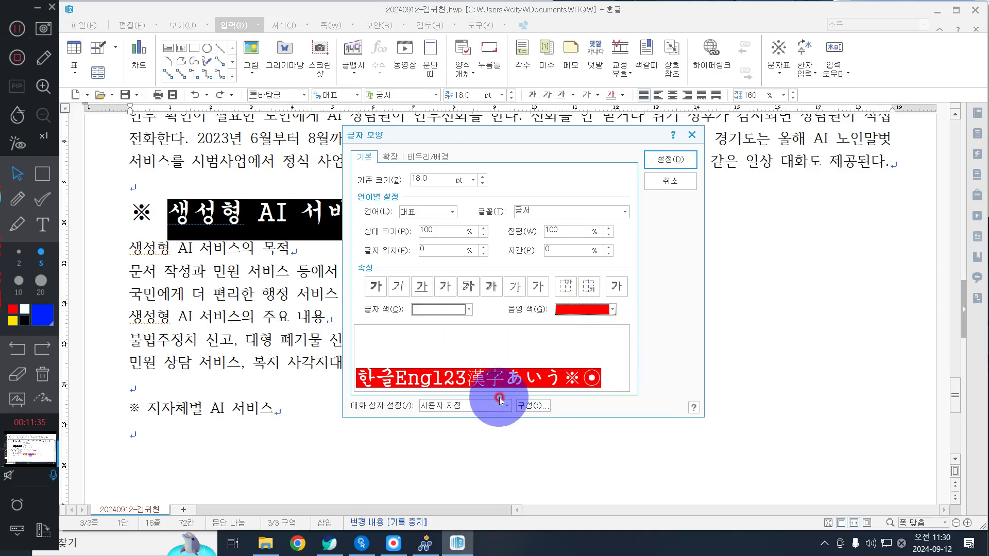
{"action": "left_click", "coordinate": [670, 159]}
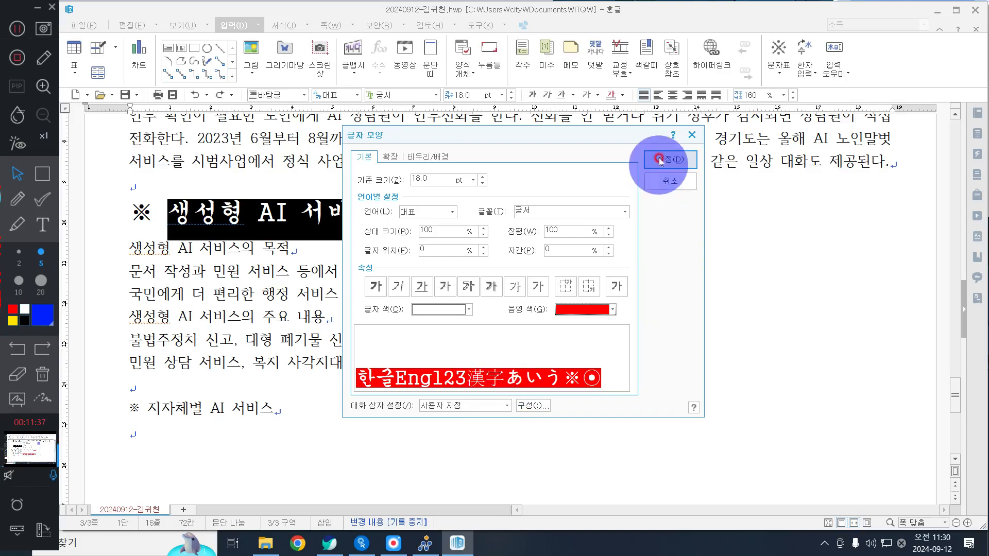
- Format the whole heading line "※ 지자체별 AI 서비스" in the 궁서 font at 18 pt
{"action": "left_click", "coordinate": [109, 407]}
{"action": "left_click", "coordinate": [240, 385]}
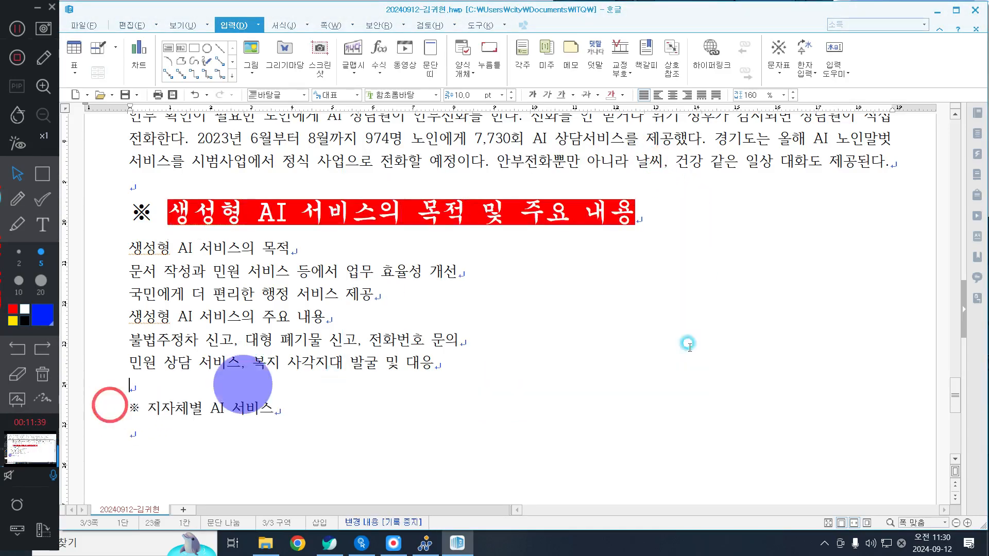
{"action": "left_click", "coordinate": [112, 418]}
{"action": "left_click", "coordinate": [110, 423]}
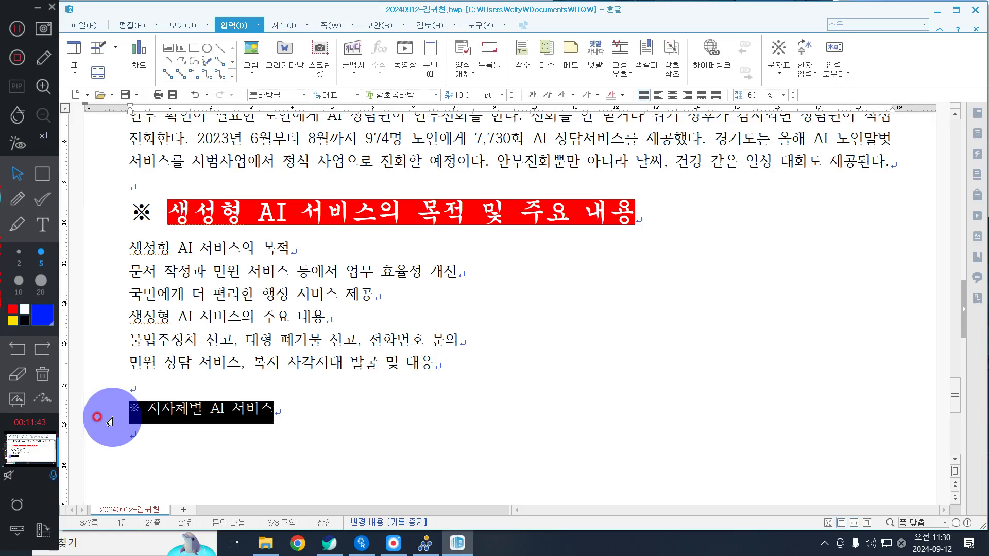
{"action": "left_click", "coordinate": [436, 96]}
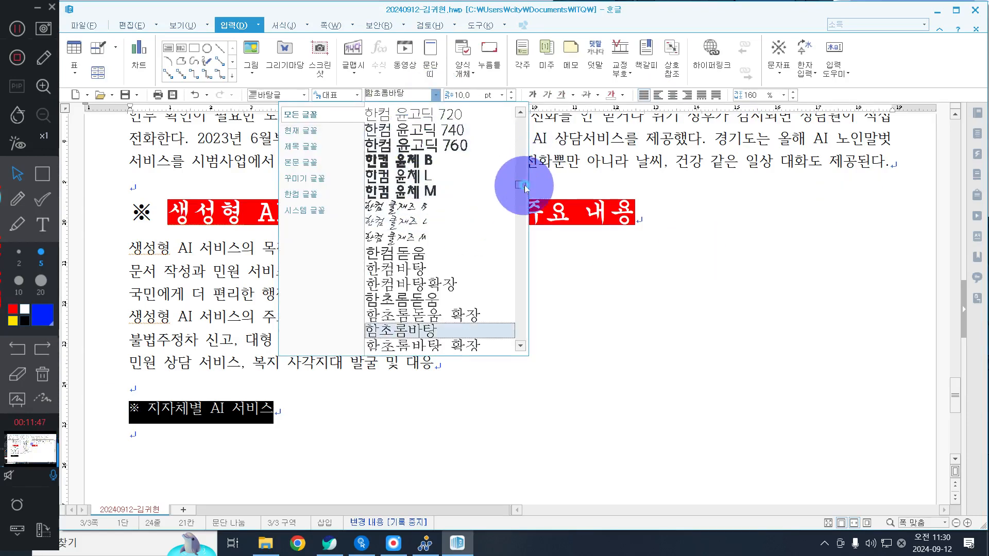
{"action": "left_click_drag", "start_coordinate": [519, 186], "coordinate": [519, 122]}
{"action": "left_click", "coordinate": [407, 114]}
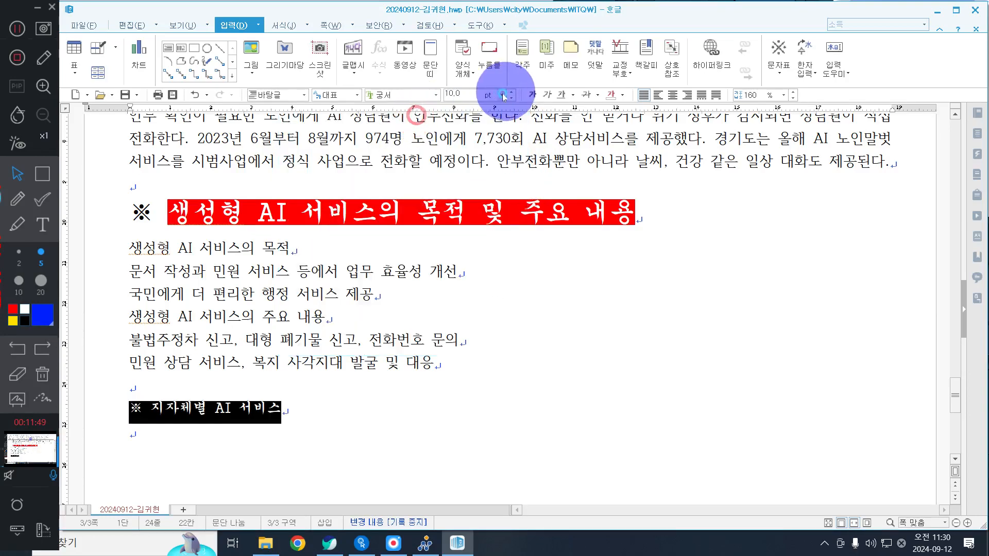
{"action": "left_click", "coordinate": [501, 95]}
{"action": "left_click", "coordinate": [469, 203]}
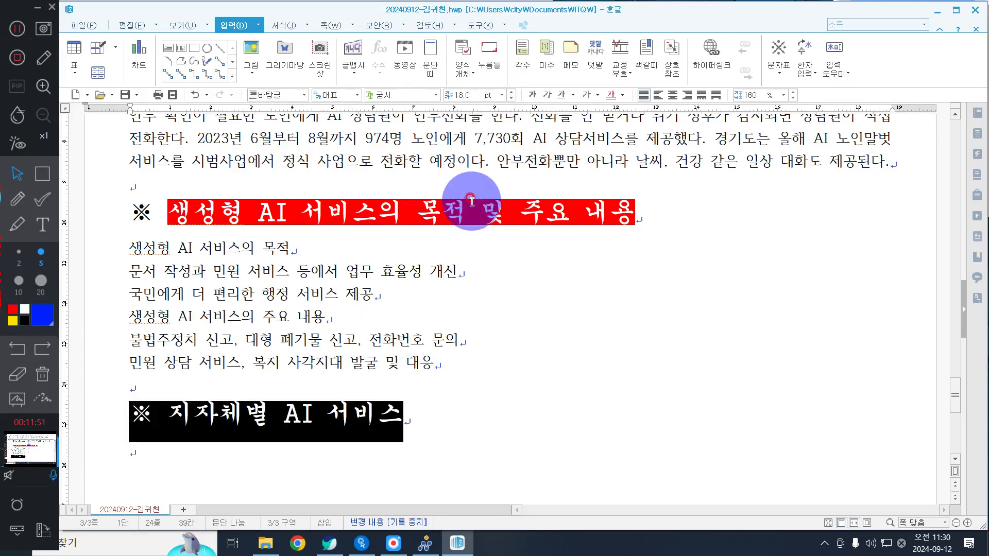
{"action": "left_click", "coordinate": [316, 364]}
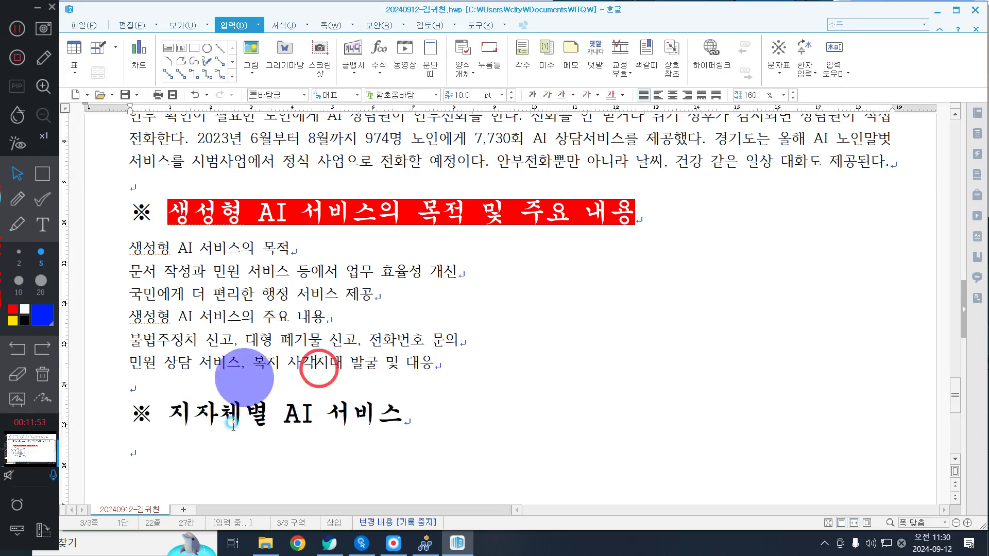
- Italicise the heading text "지자체별 AI 서비스" without the ※ character
{"action": "left_click_drag", "start_coordinate": [168, 415], "coordinate": [404, 423]}
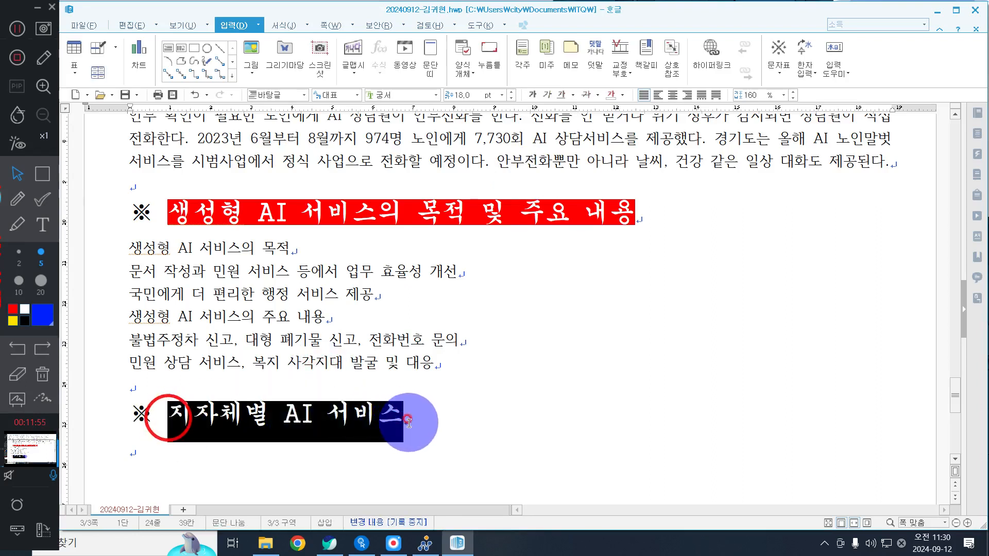
{"action": "left_click", "coordinate": [547, 95]}
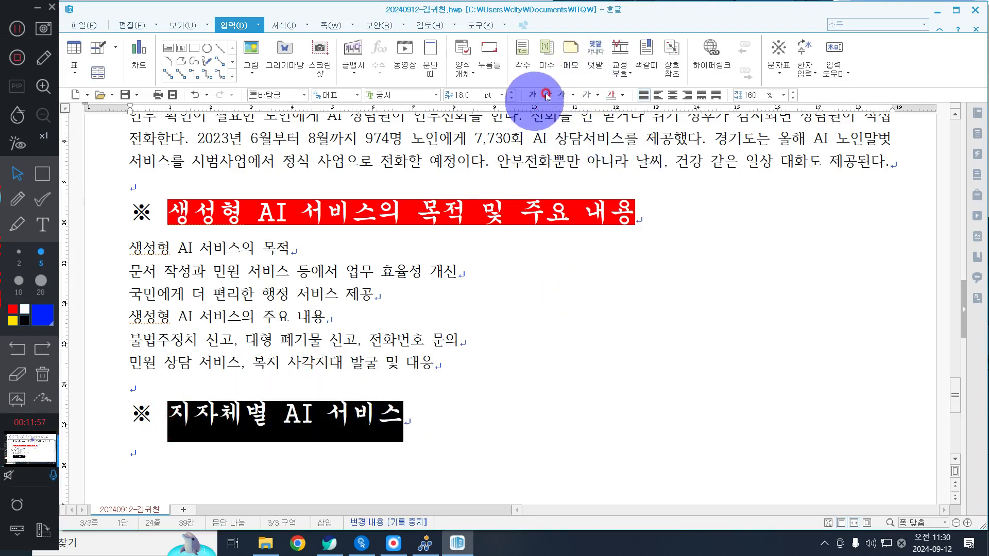
{"action": "left_click", "coordinate": [548, 96]}
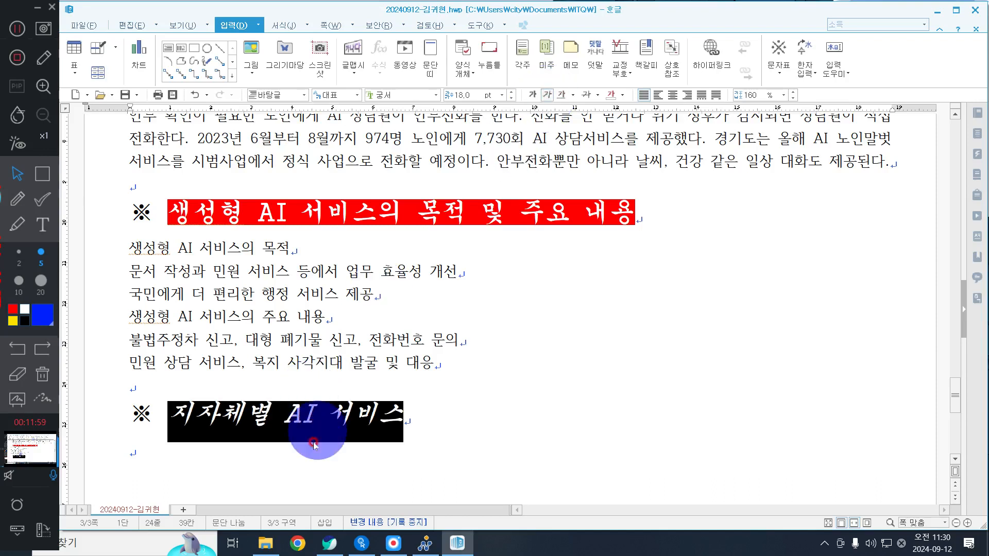
{"action": "left_click", "coordinate": [330, 414]}
- Add the ˇ-shaped emphasis mark above the word "지자체별" in the second heading
{"action": "left_click", "coordinate": [173, 414]}
{"action": "left_click_drag", "start_coordinate": [173, 414], "coordinate": [298, 409]}
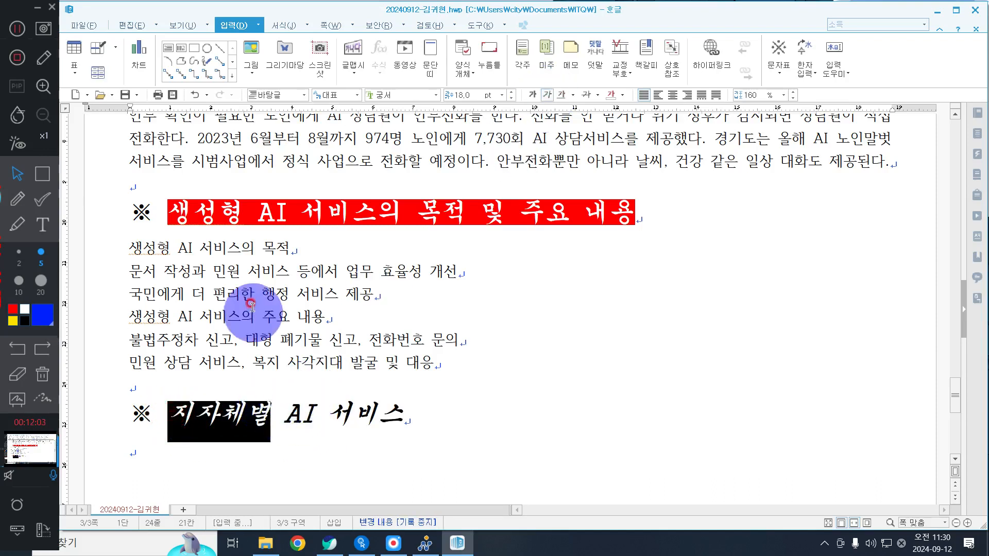
{"action": "right_click", "coordinate": [267, 329]}
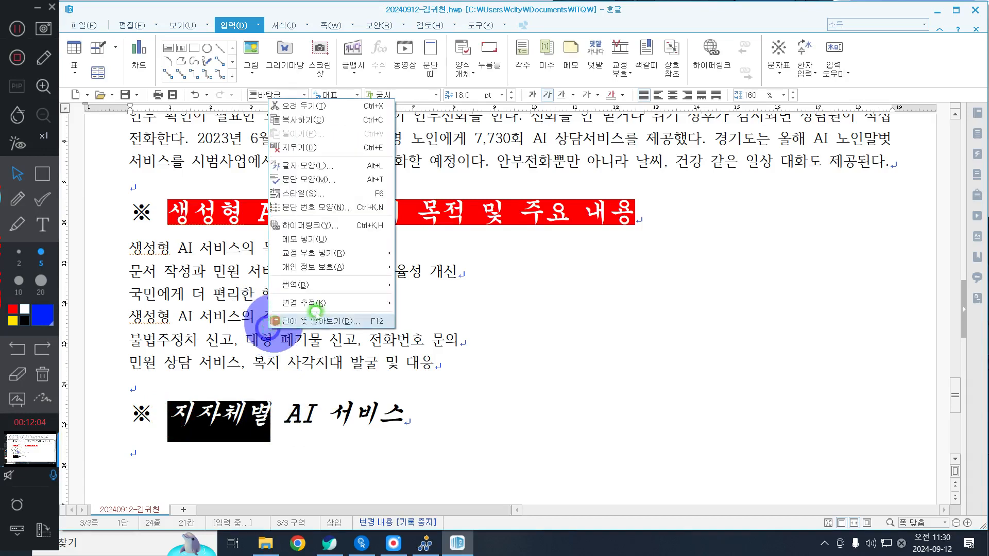
{"action": "left_click", "coordinate": [346, 166]}
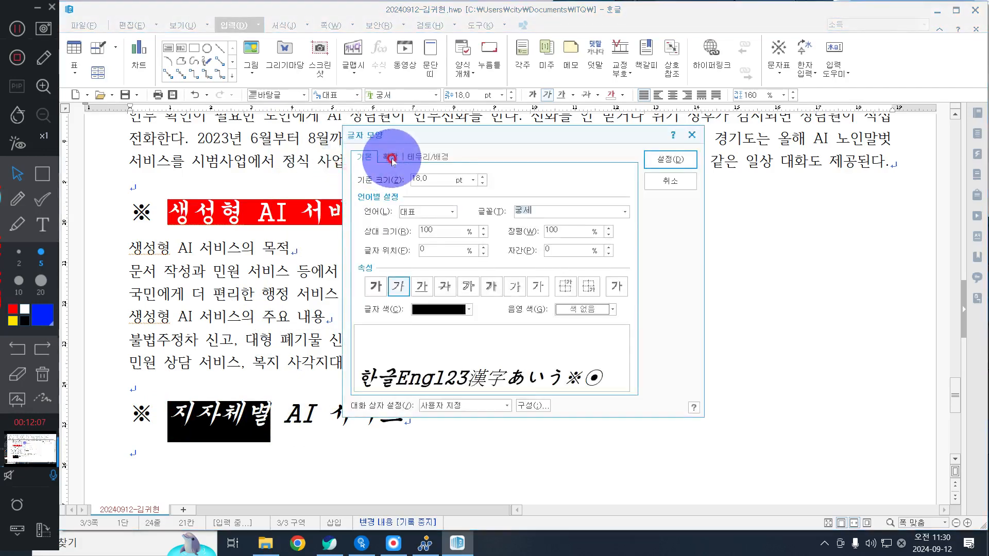
{"action": "left_click", "coordinate": [391, 156]}
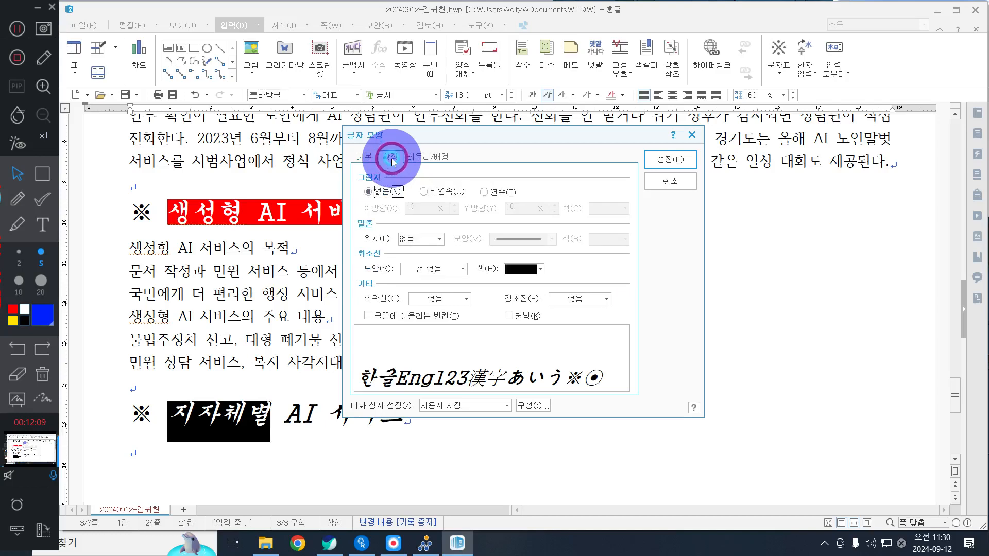
{"action": "left_click", "coordinate": [520, 309]}
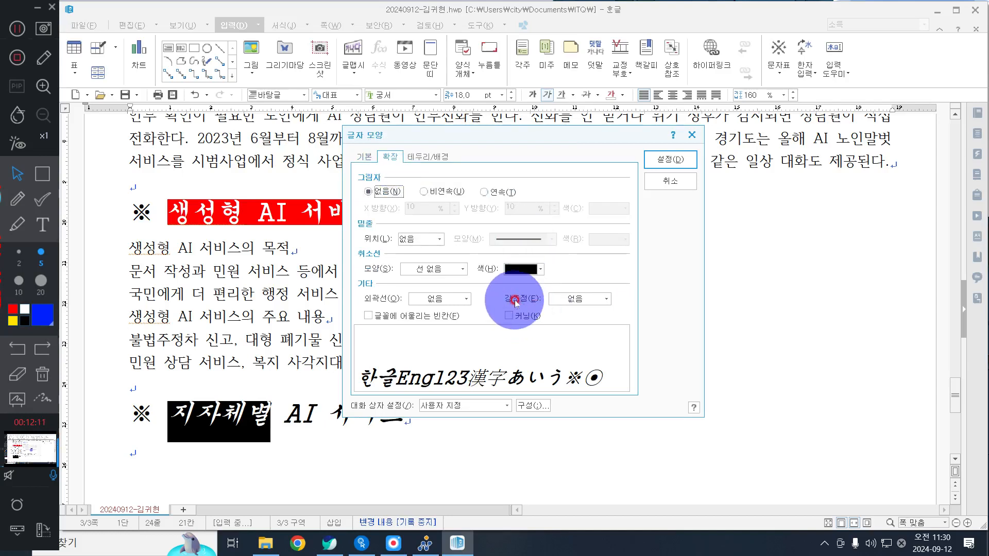
{"action": "left_click", "coordinate": [606, 300]}
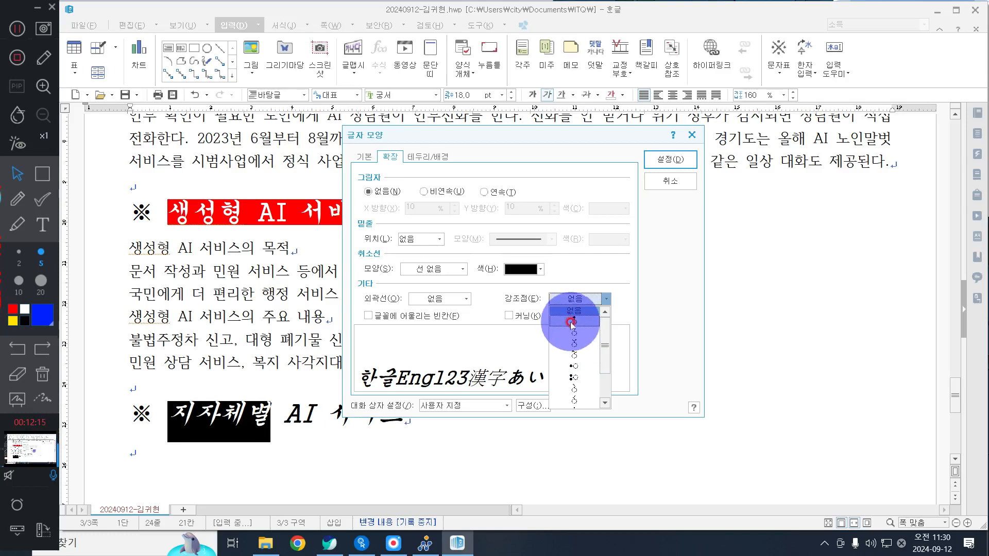
{"action": "left_click", "coordinate": [576, 345]}
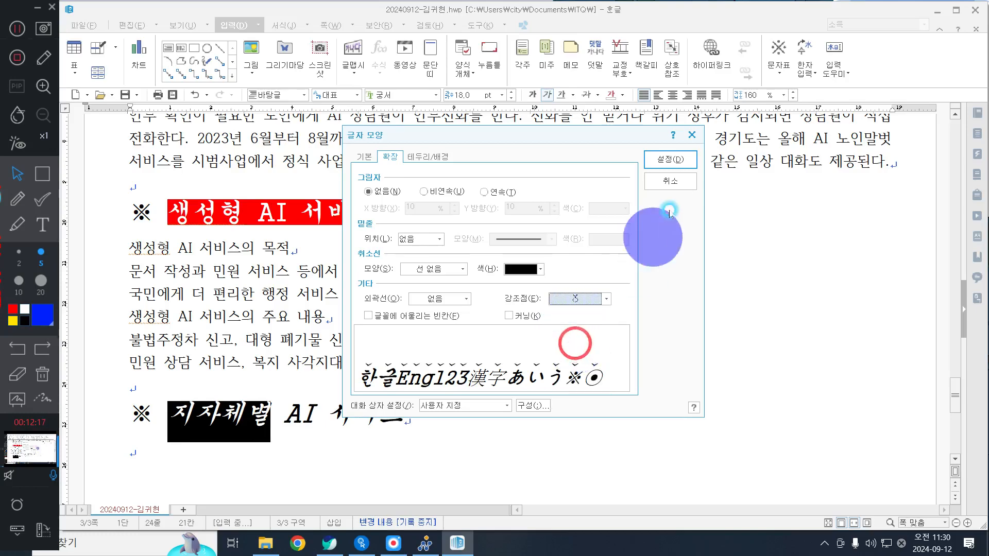
{"action": "left_click", "coordinate": [670, 159]}
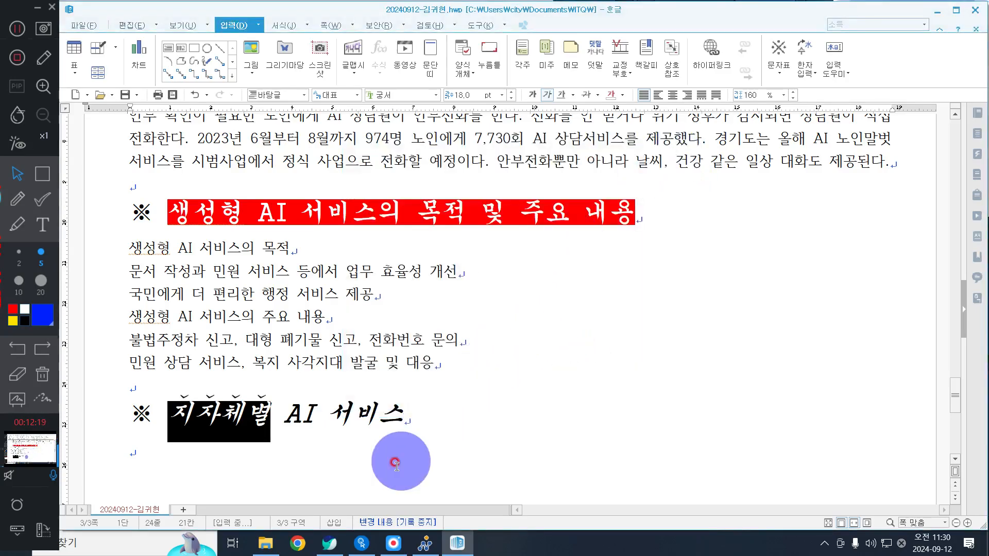
- Add the ˇ-shaped emphasis mark above the word "서비스" in the heading "지자체별 AI 서비스"
{"action": "left_click", "coordinate": [329, 415]}
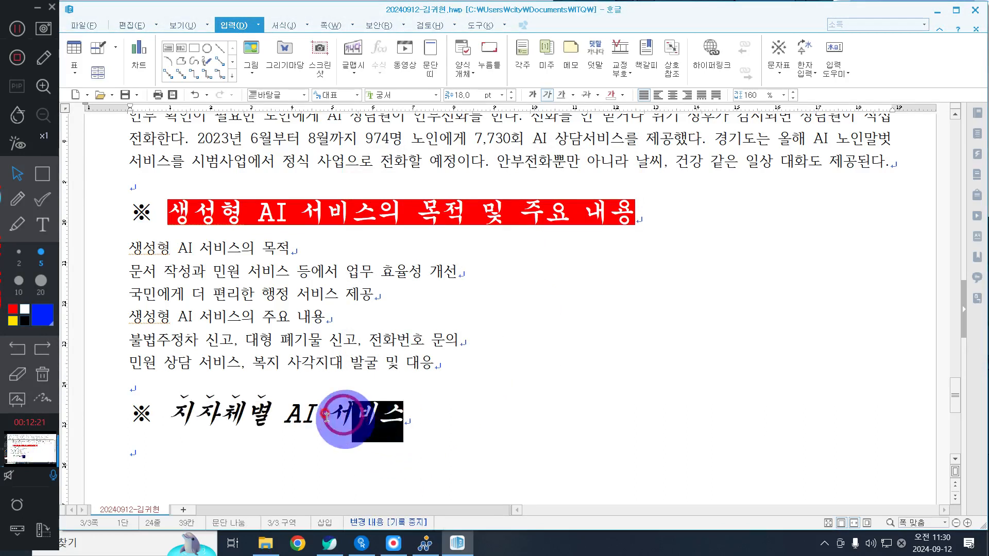
{"action": "left_click_drag", "start_coordinate": [328, 415], "coordinate": [404, 417]}
{"action": "right_click", "coordinate": [393, 326]}
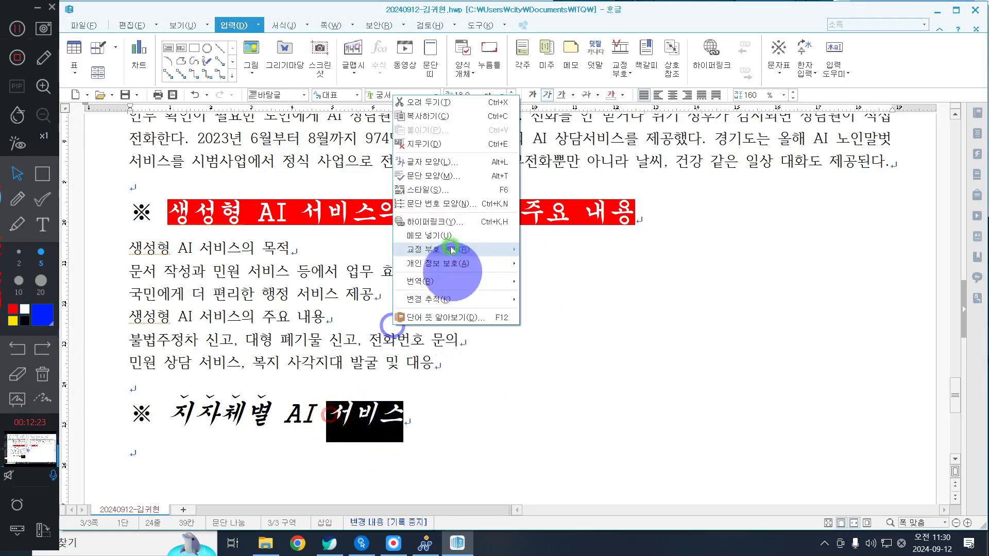
{"action": "left_click", "coordinate": [442, 161]}
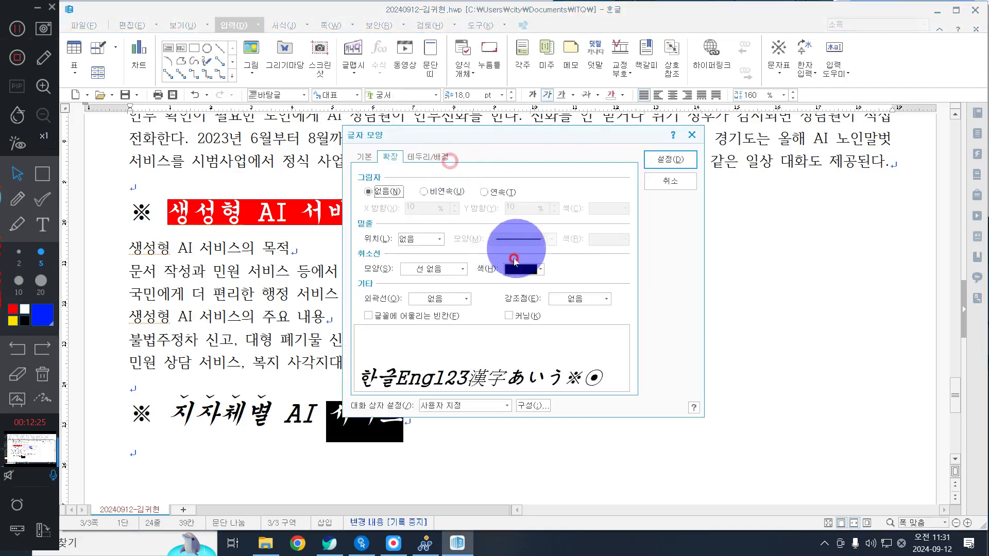
{"action": "left_click", "coordinate": [573, 297]}
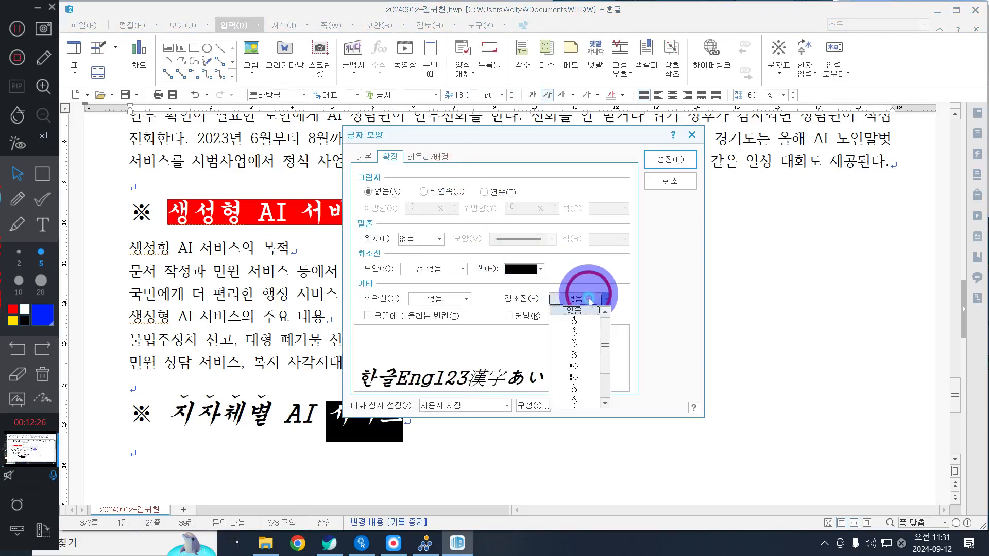
{"action": "left_click", "coordinate": [582, 344]}
{"action": "left_click", "coordinate": [657, 157]}
{"action": "left_click", "coordinate": [578, 386]}
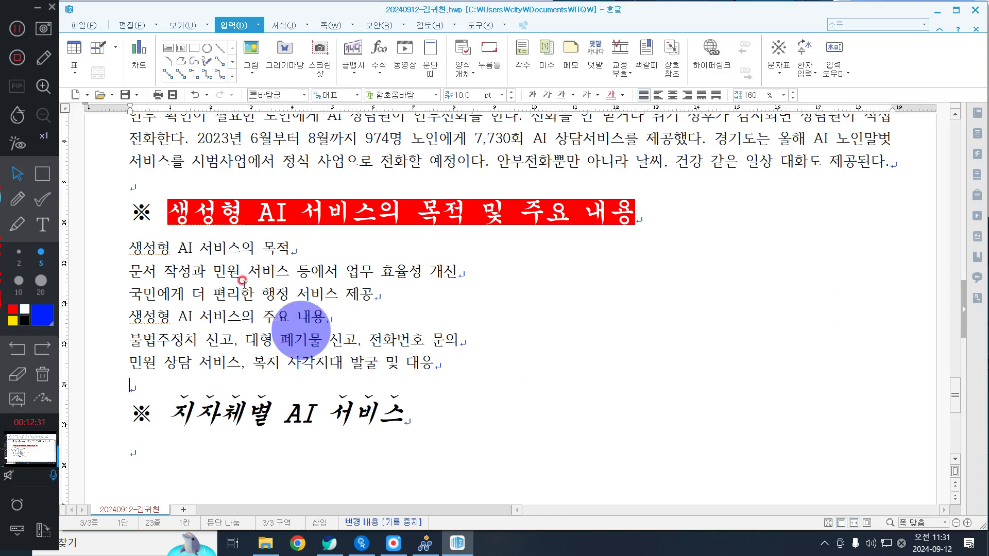
- Apply the 1., 가., 1), 가) paragraph numbering to the six lines under the red heading and open its custom definition
{"action": "left_click_drag", "start_coordinate": [123, 246], "coordinate": [453, 322]}
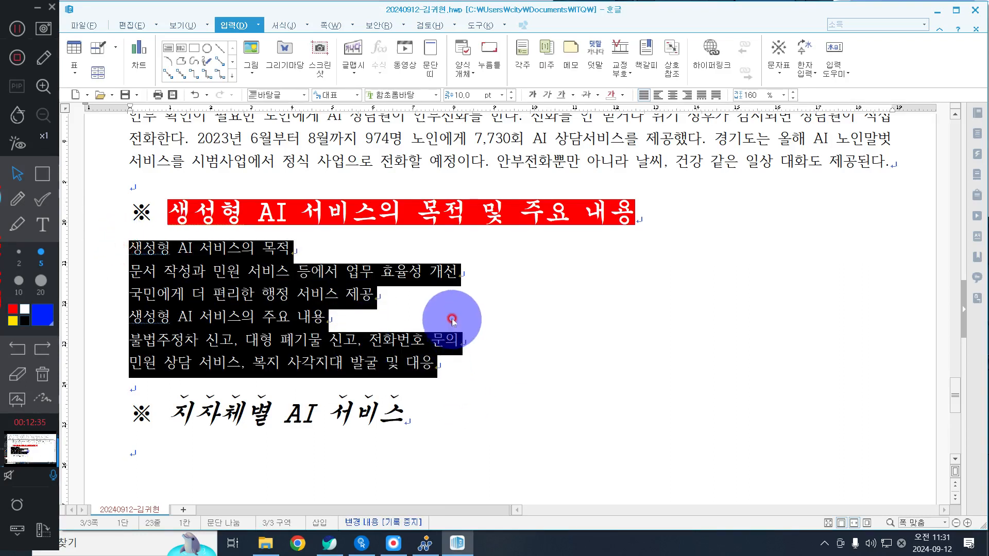
{"action": "right_click", "coordinate": [451, 304]}
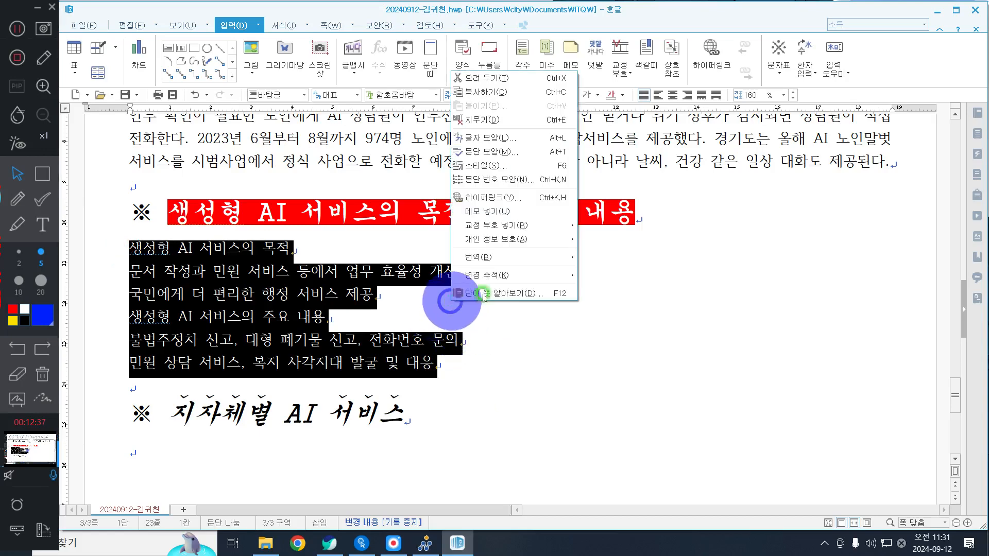
{"action": "left_click", "coordinate": [546, 181]}
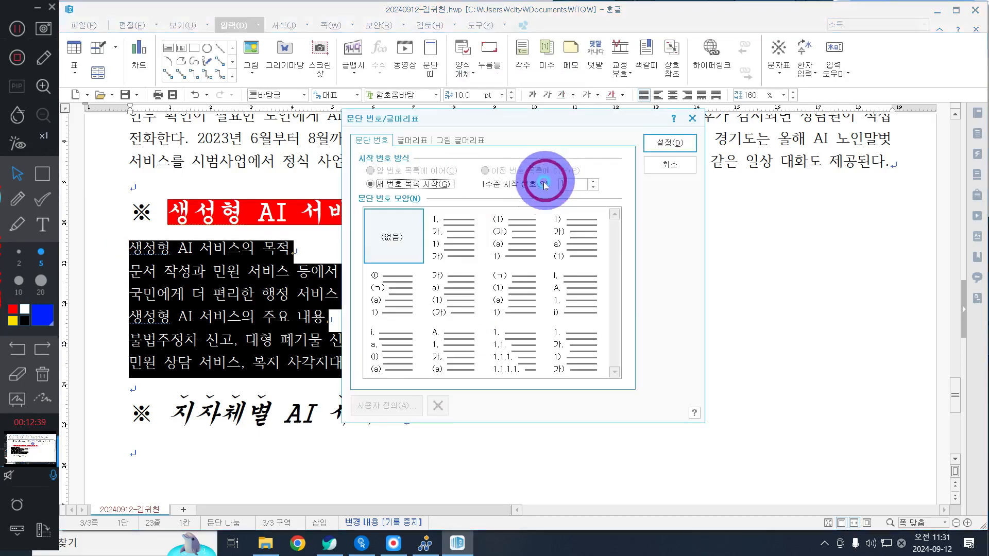
{"action": "left_click", "coordinate": [573, 298]}
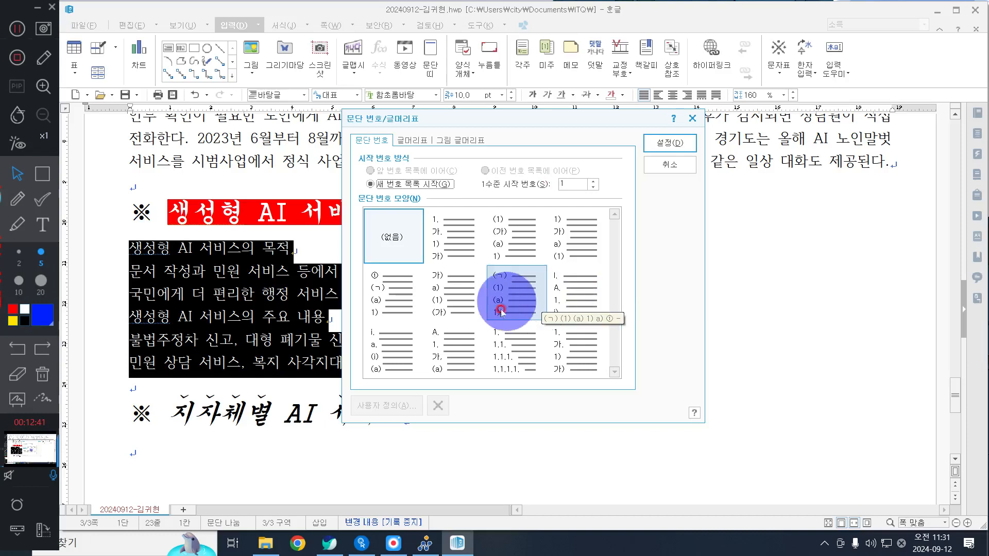
{"action": "left_click", "coordinate": [427, 312]}
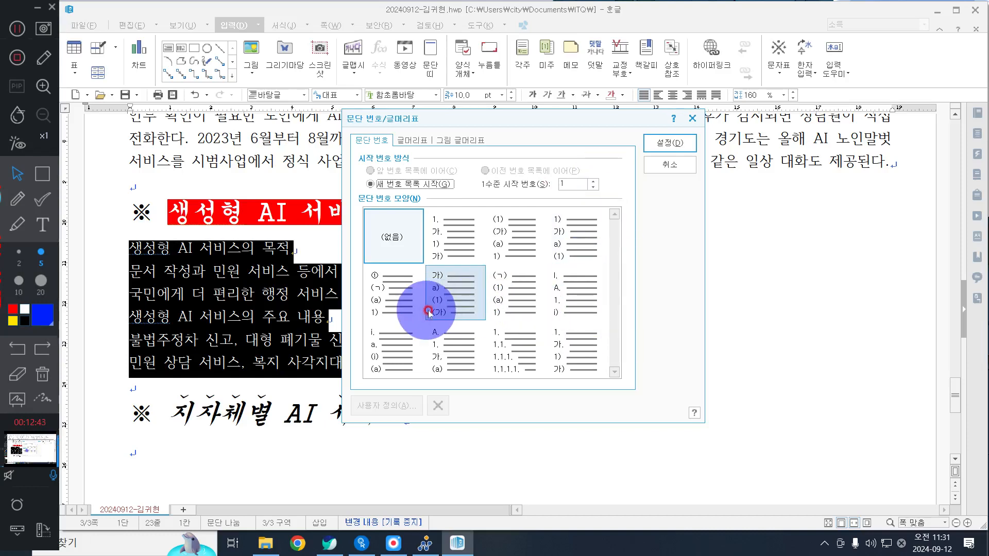
{"action": "left_click", "coordinate": [467, 370]}
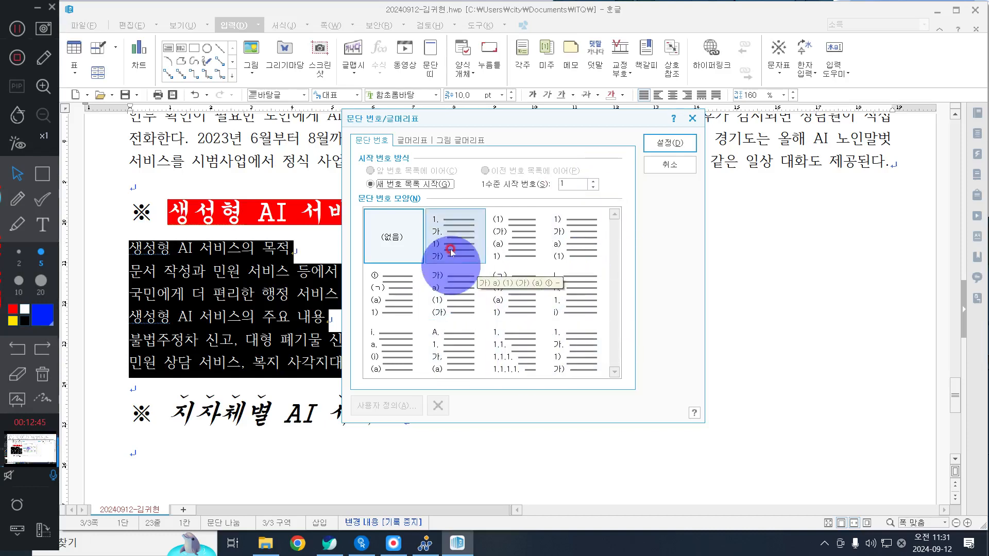
{"action": "left_click", "coordinate": [461, 232]}
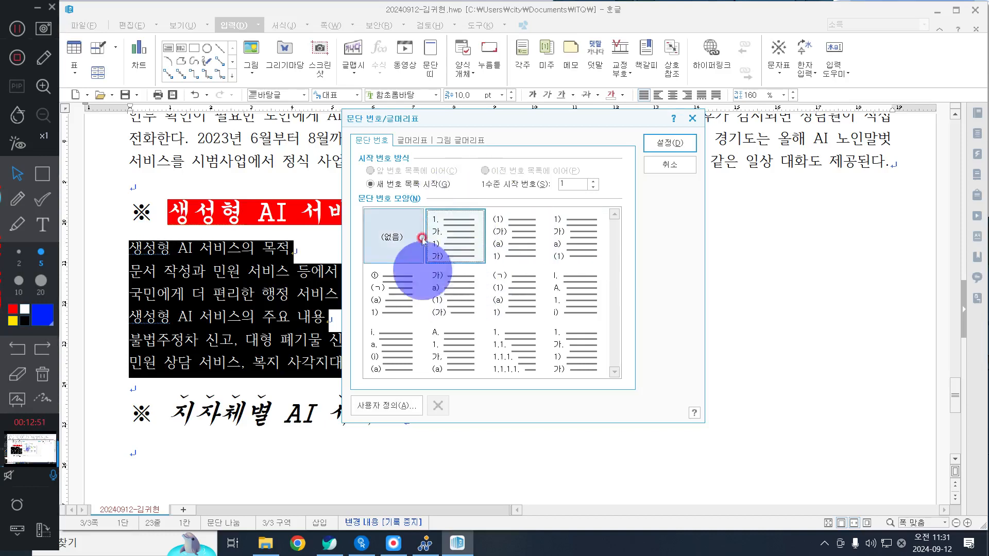
{"action": "left_click", "coordinate": [374, 401]}
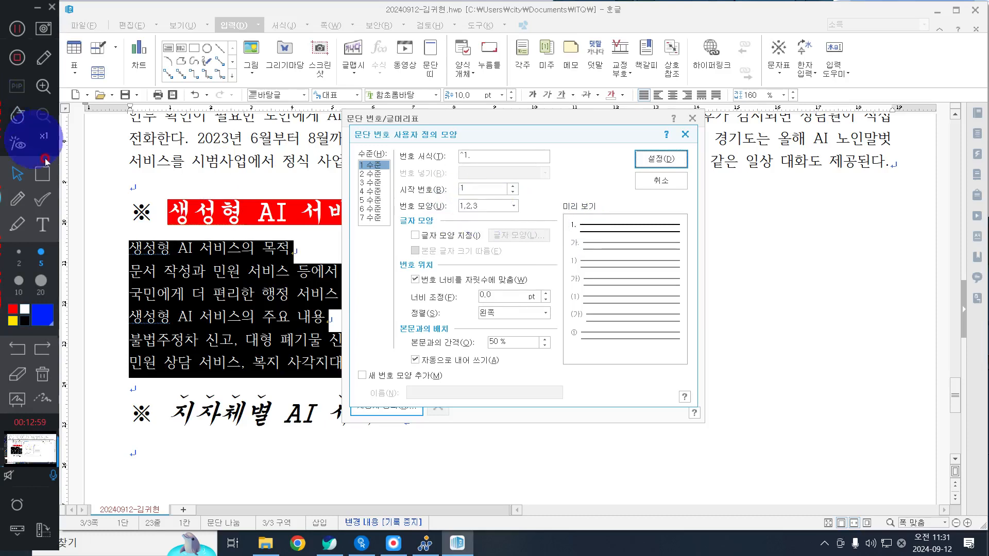
- Define numbering level 1 with the 가,나,다 number shape, a 20 pt width adjustment and right alignment
{"action": "left_click", "coordinate": [491, 206]}
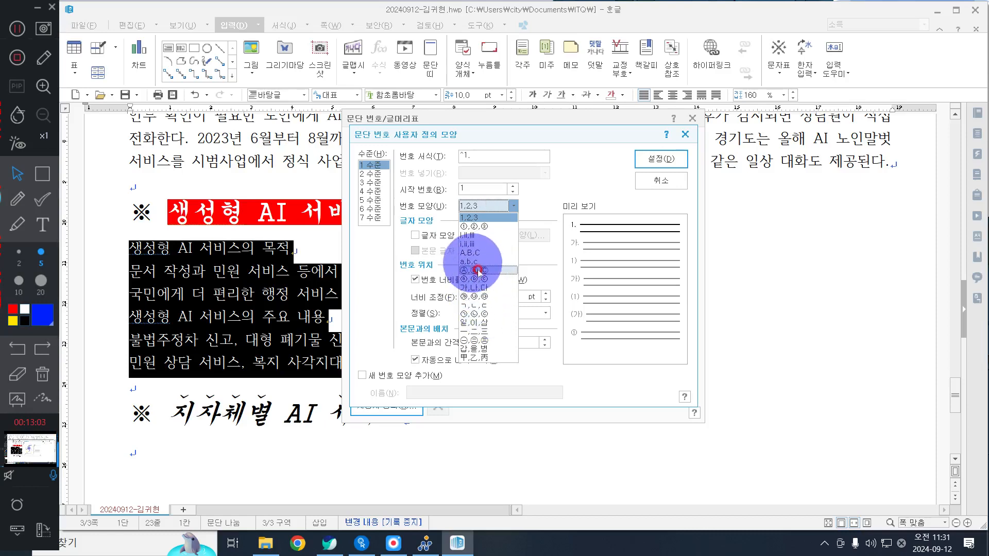
{"action": "left_click", "coordinate": [483, 287]}
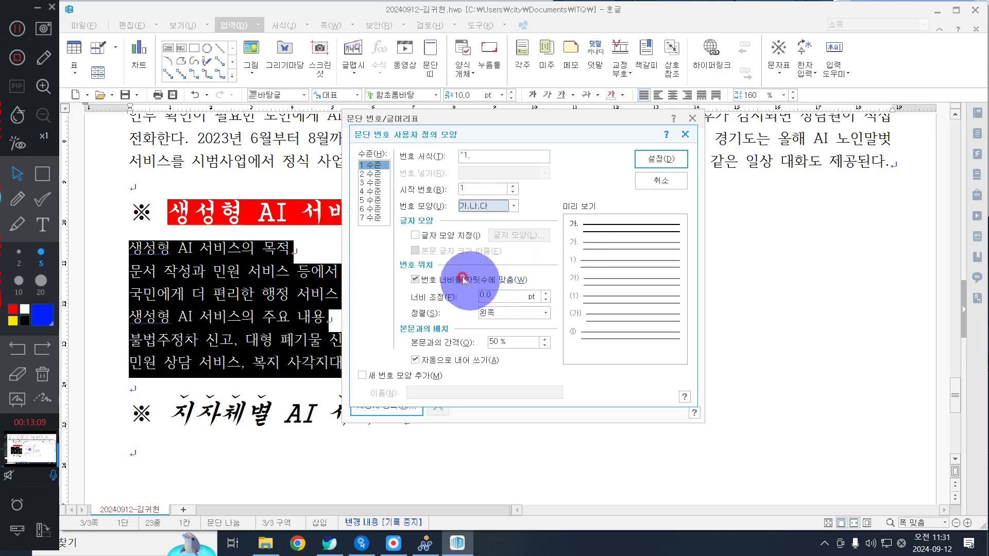
{"action": "left_click", "coordinate": [505, 298]}
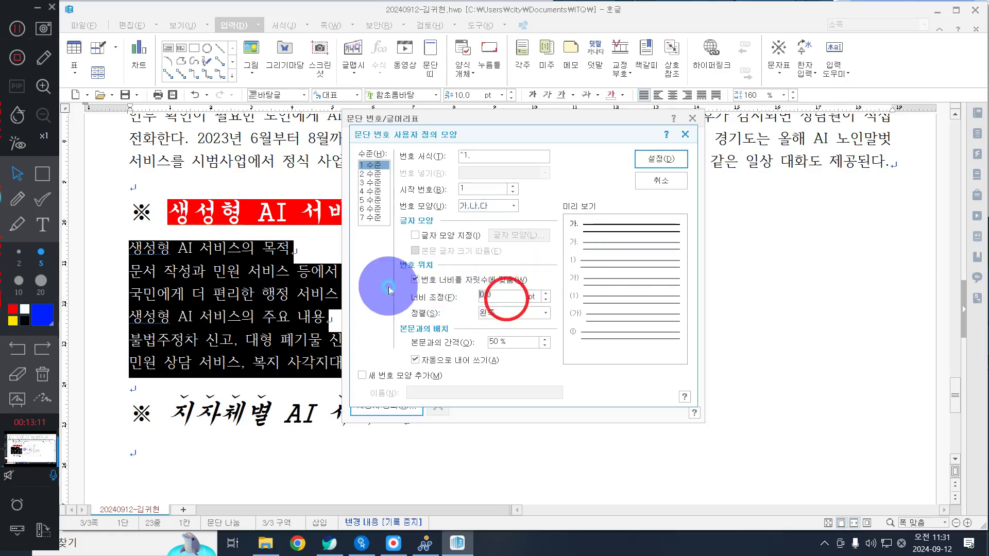
{"action": "type", "text": "20"}
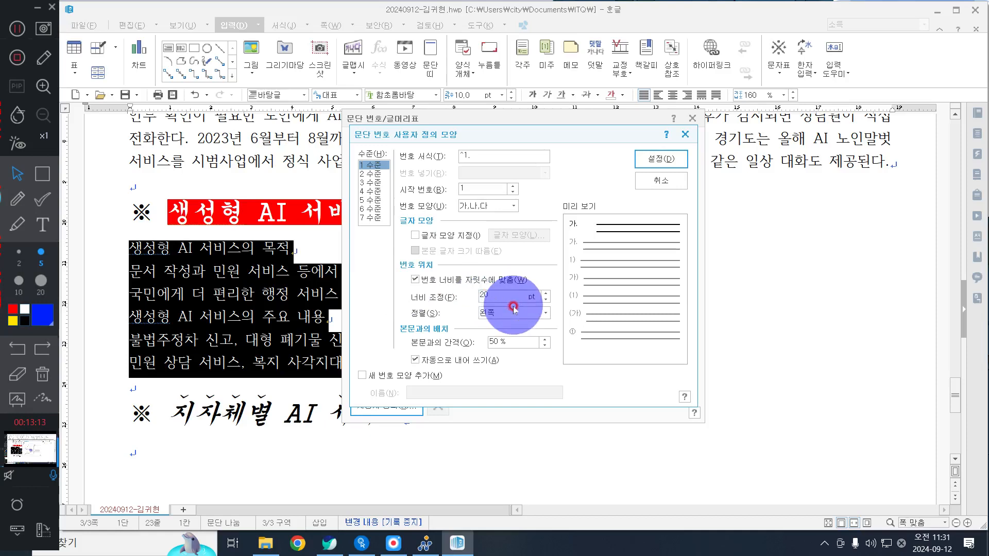
{"action": "left_click", "coordinate": [489, 318]}
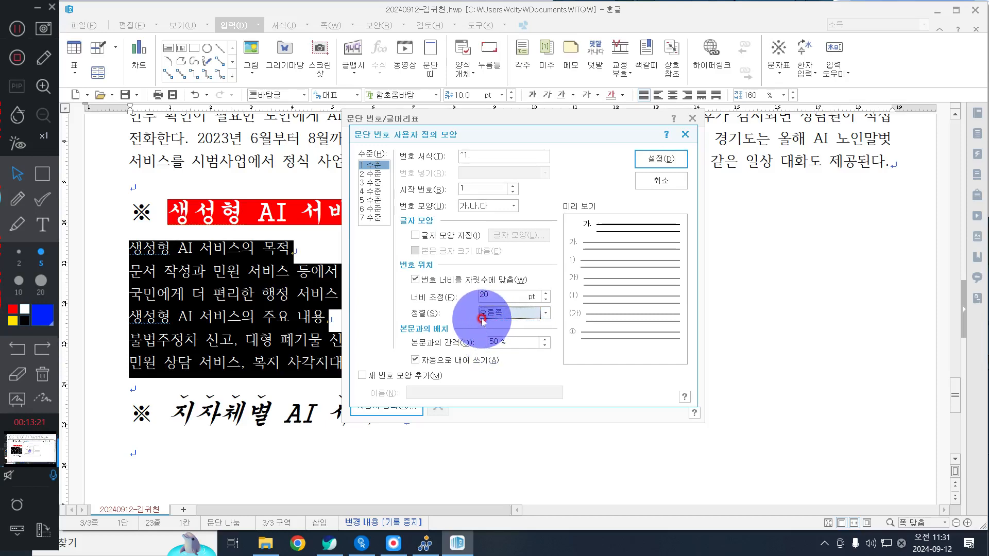
- Give numbering level 2 a width adjustment of 30 pt and right alignment
{"action": "left_click", "coordinate": [376, 175]}
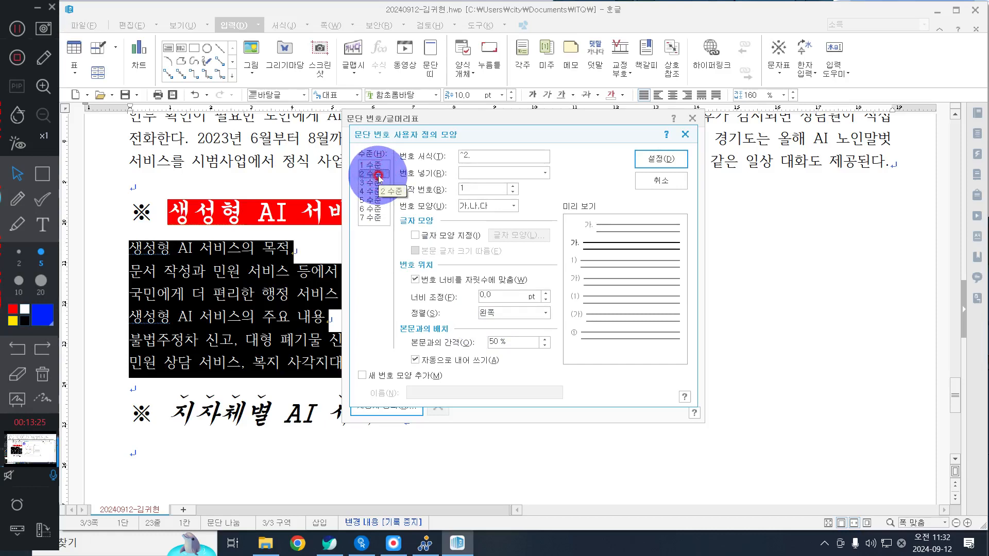
{"action": "double_click", "coordinate": [487, 297]}
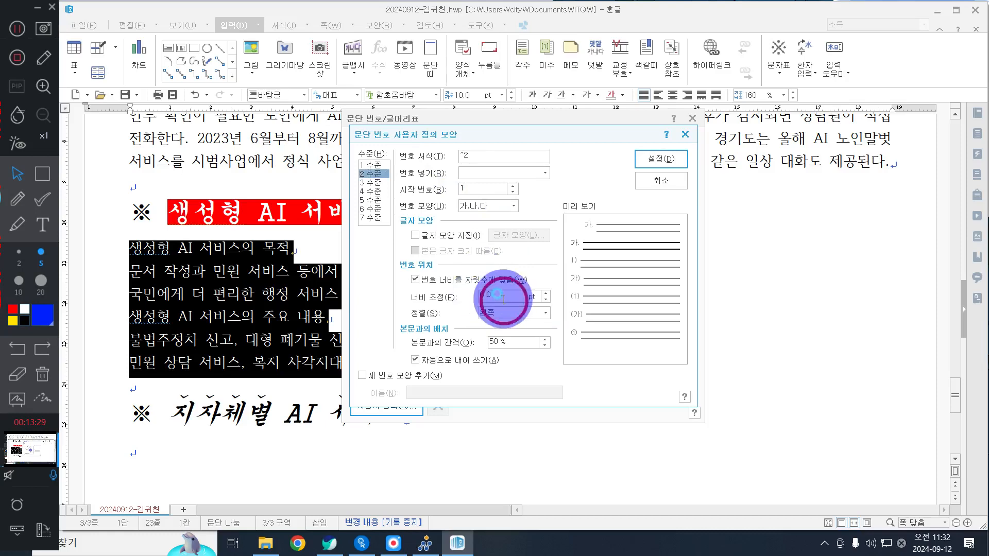
{"action": "type", "text": "30"}
{"action": "left_click", "coordinate": [499, 307]}
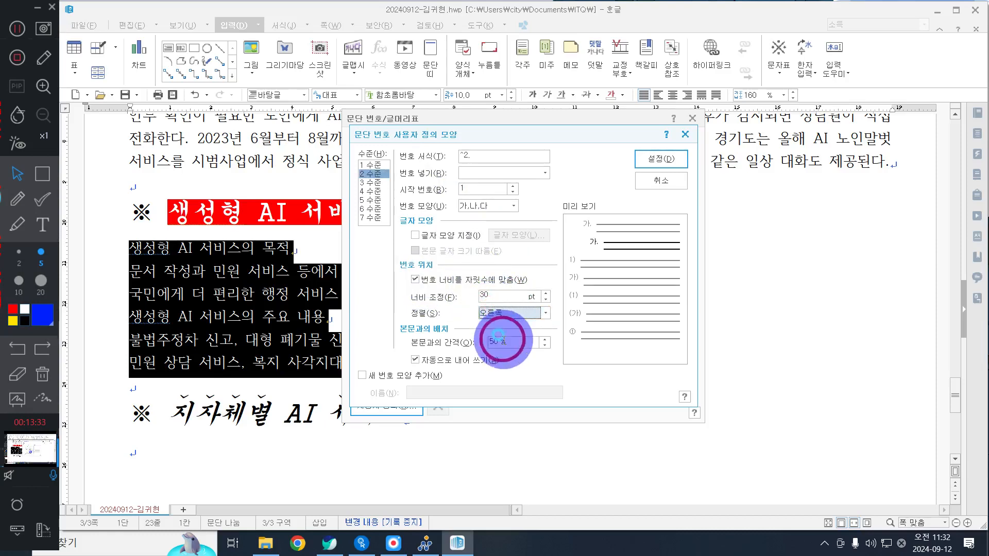
{"action": "left_click", "coordinate": [505, 338]}
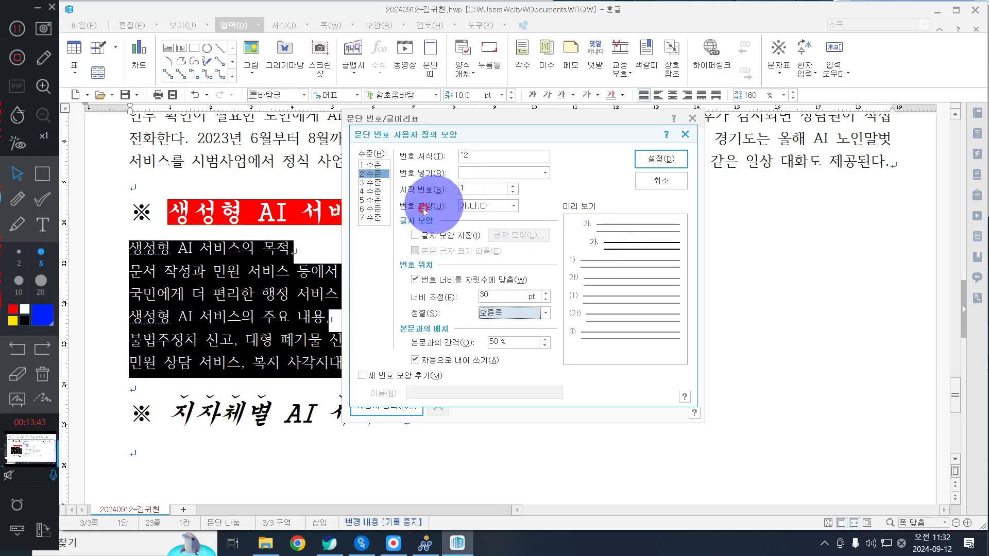
- Set the level 2 number shape to ㉠,㉡,㉢, remove the period from its format to leave ^2, and apply the numbering
{"action": "left_click", "coordinate": [456, 205]}
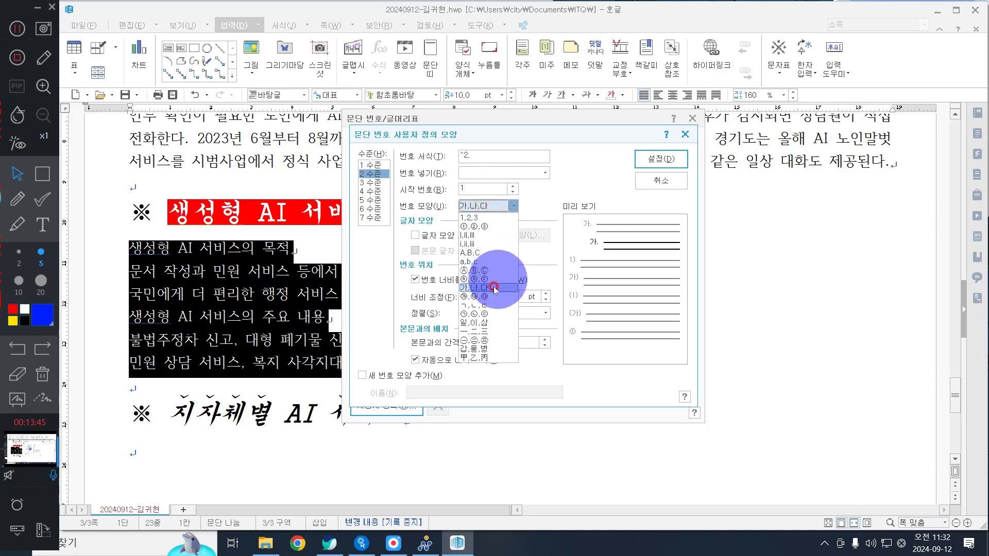
{"action": "left_click", "coordinate": [489, 313]}
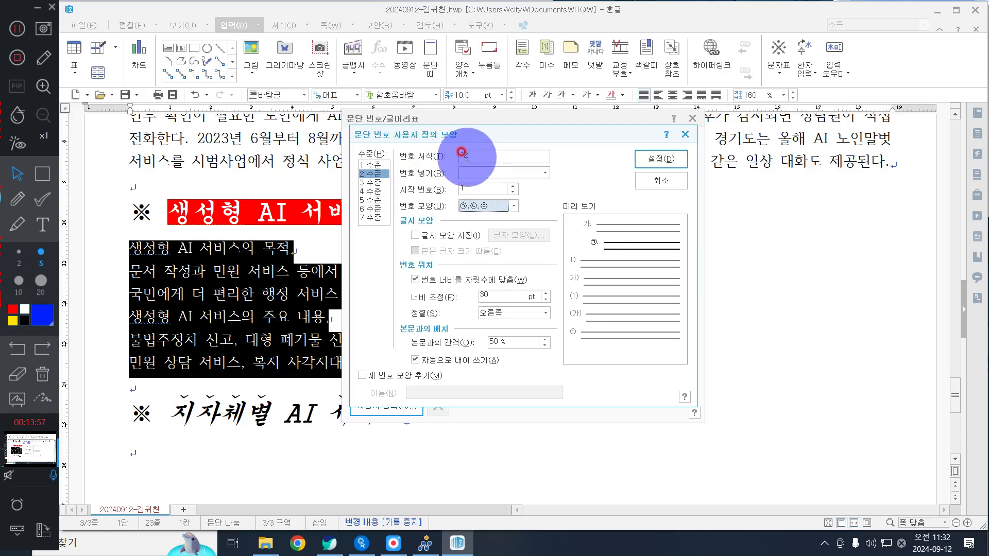
{"action": "left_click", "coordinate": [463, 155]}
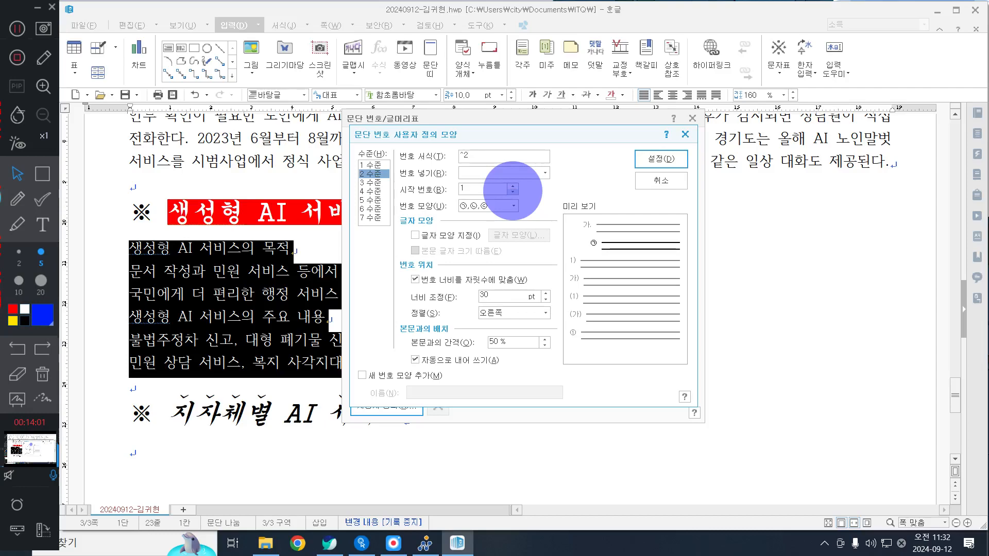
{"action": "left_click", "coordinate": [650, 160]}
{"action": "left_click", "coordinate": [680, 143]}
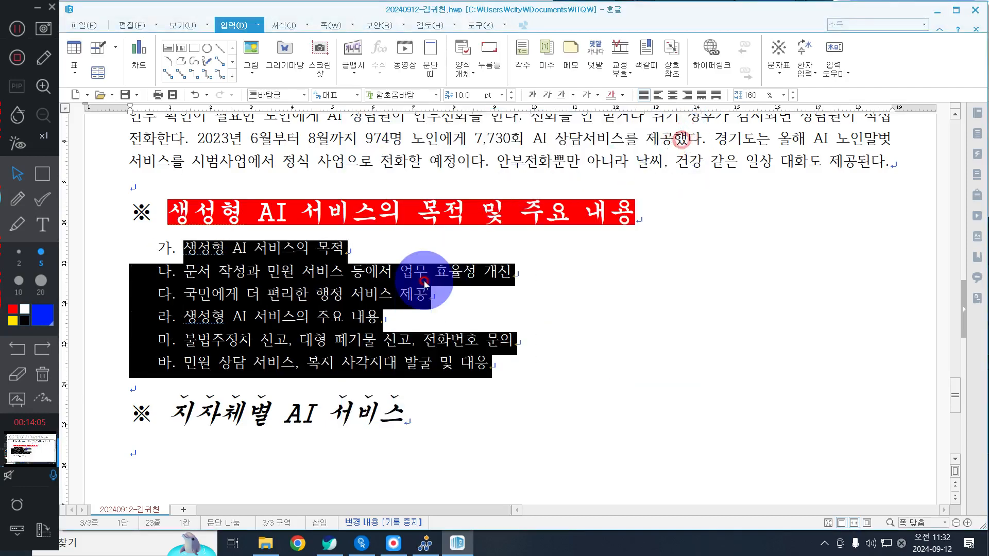
- Demote the two detail lines under "생성형 AI 서비스의 목적" and the two under "생성형 AI 서비스의 주요 내용" to level 2
{"action": "left_click", "coordinate": [571, 324]}
{"action": "left_click_drag", "start_coordinate": [444, 284], "coordinate": [198, 273]}
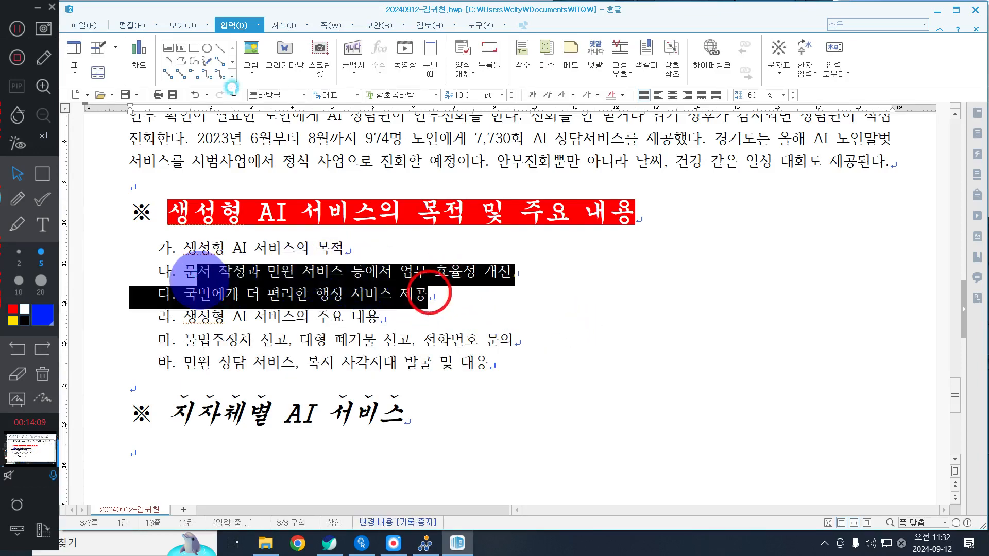
{"action": "left_click_drag", "start_coordinate": [262, 271], "coordinate": [316, 293]}
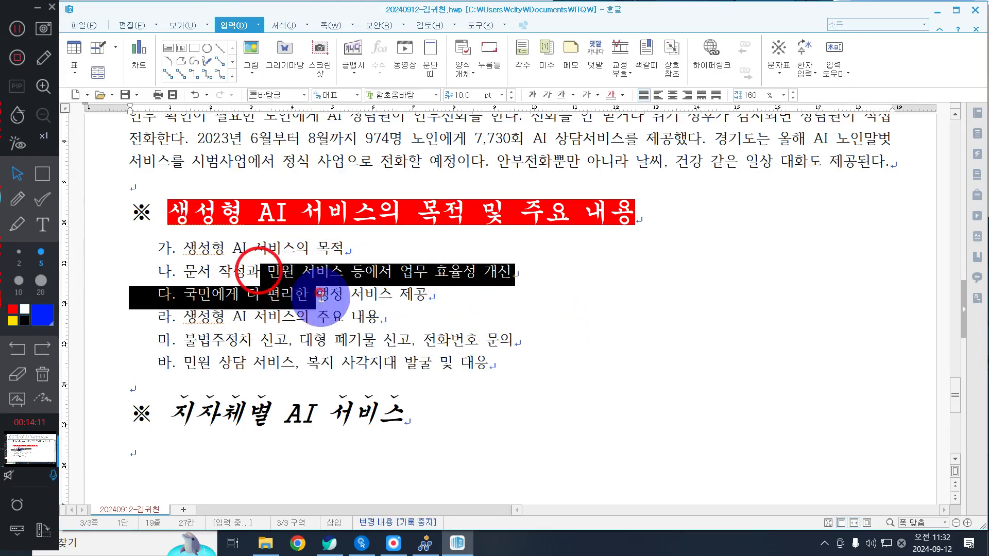
{"action": "left_click", "coordinate": [285, 26]}
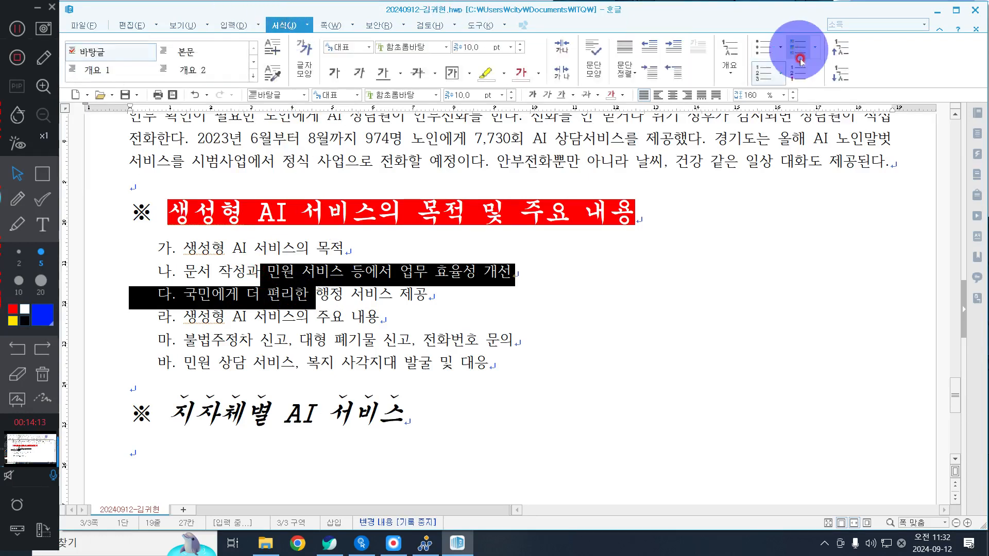
{"action": "left_click", "coordinate": [849, 79]}
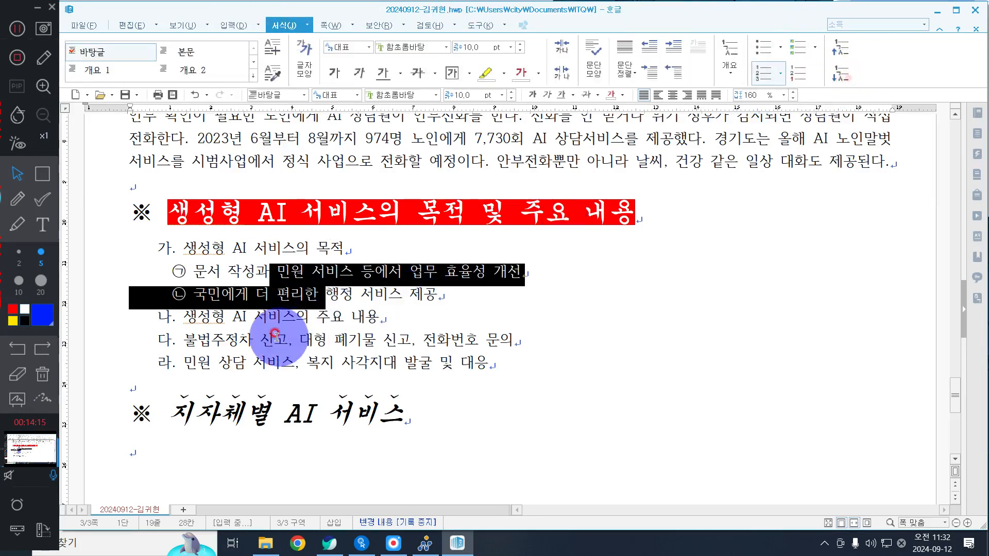
{"action": "left_click_drag", "start_coordinate": [275, 340], "coordinate": [307, 363]}
{"action": "left_click", "coordinate": [843, 69]}
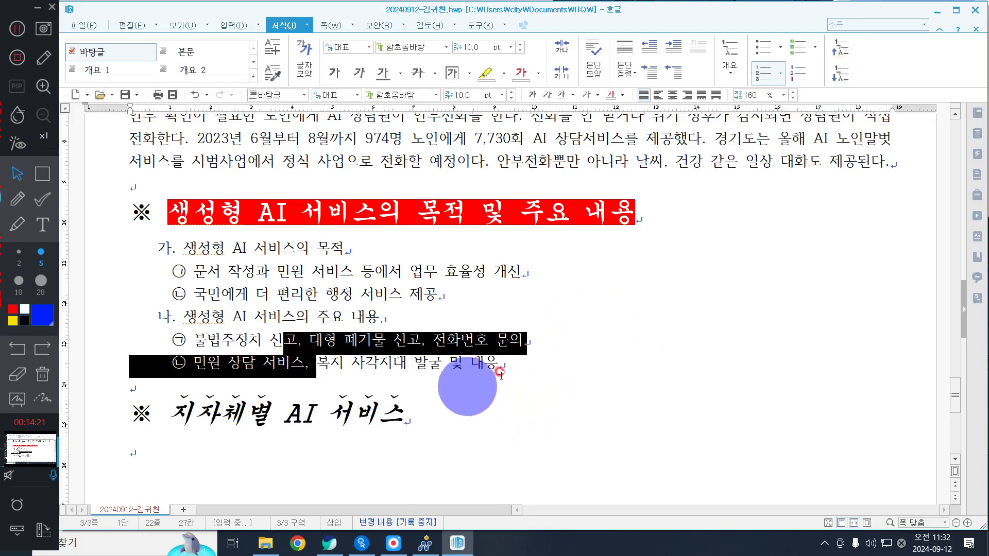
- Set the line spacing of the six numbered lines under the red heading to 180%
{"action": "left_click_drag", "start_coordinate": [500, 372], "coordinate": [168, 249]}
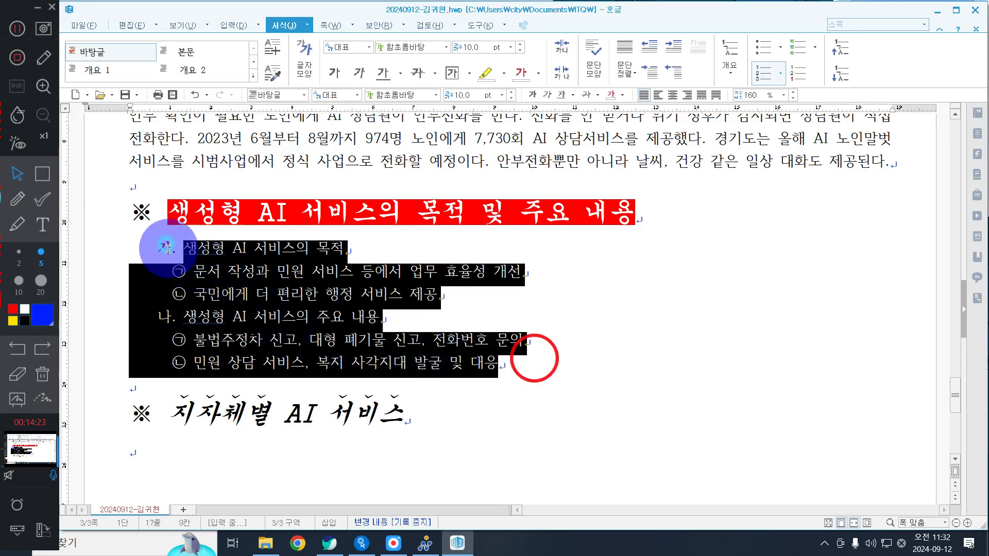
{"action": "left_click", "coordinate": [769, 81]}
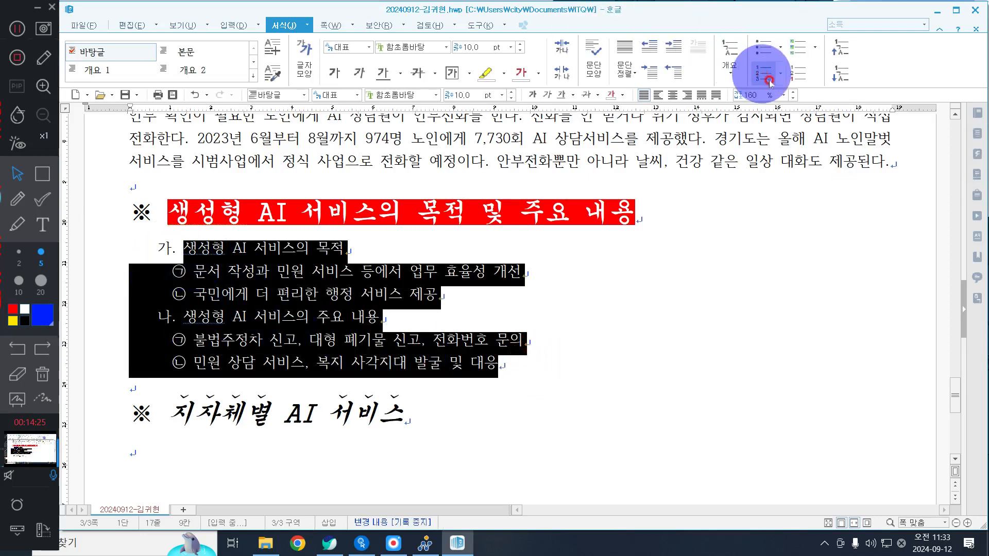
{"action": "left_click", "coordinate": [784, 95]}
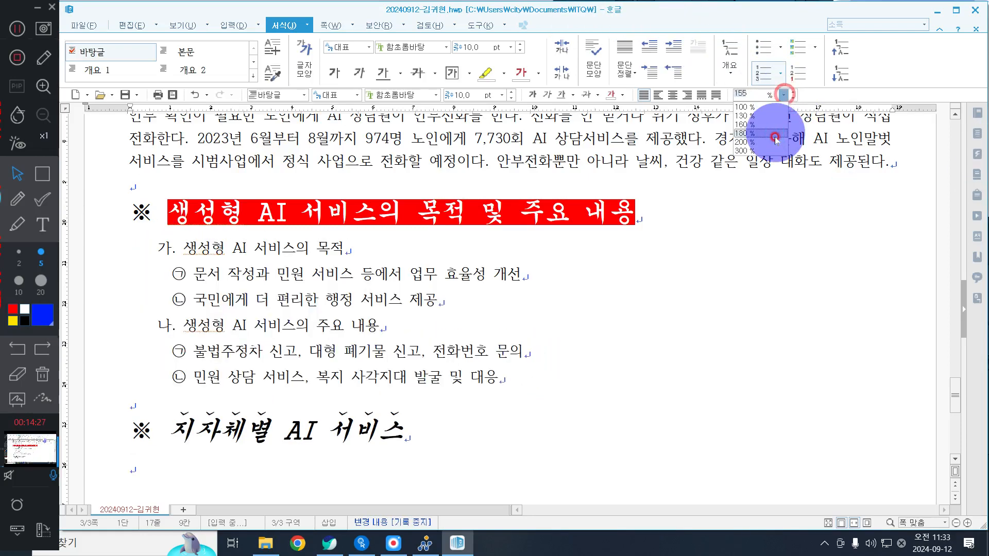
{"action": "left_click", "coordinate": [775, 135]}
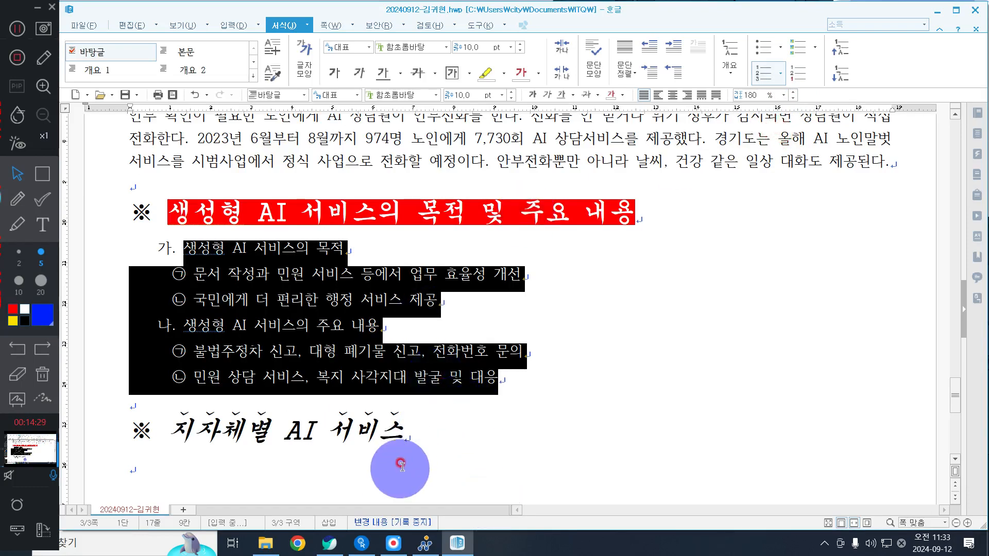
- Insert a blank line directly below the heading "지자체별 AI 서비스"
{"action": "left_click", "coordinate": [395, 436]}
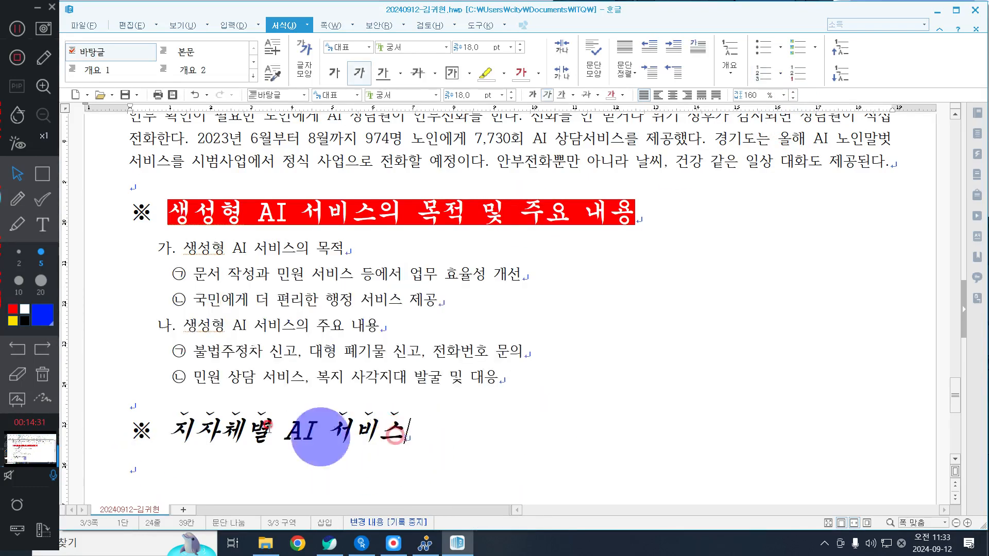
{"action": "scroll", "coordinate": [468, 414], "scroll_direction": "down", "scroll_amount": 3}
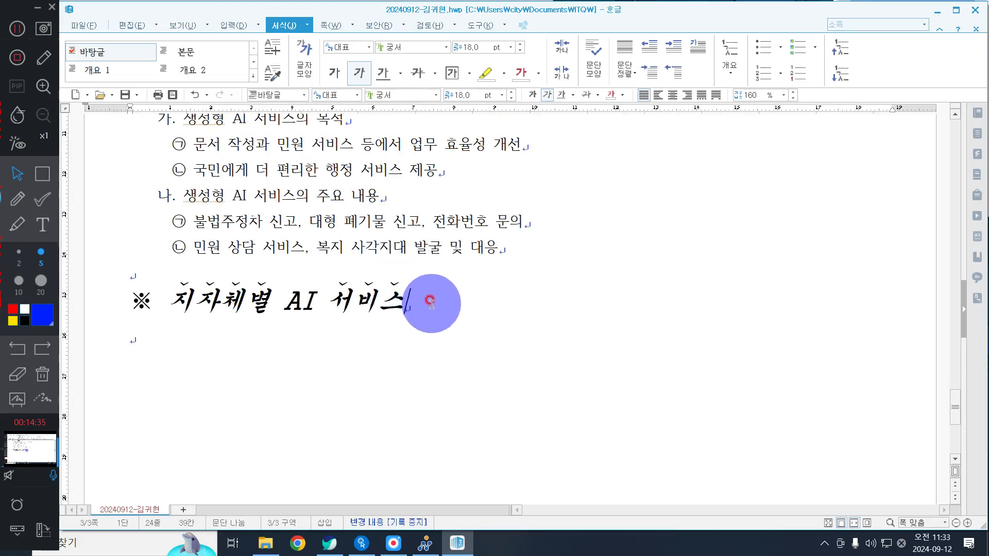
{"action": "key", "text": "Return"}
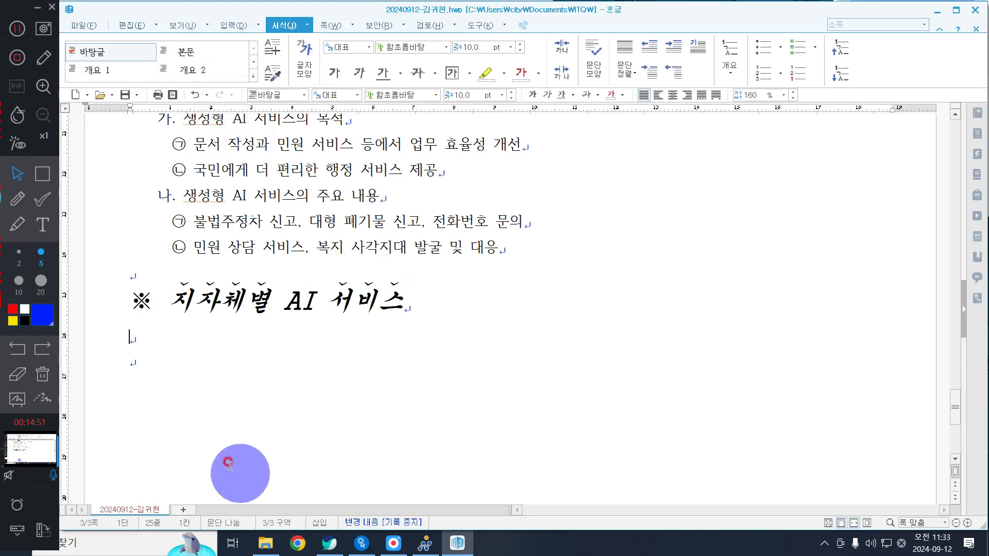
- Save the document, then send it to the proctor PC with the exam answer submission program, confirming the resend, and close the transfer window
{"action": "left_click", "coordinate": [84, 25]}
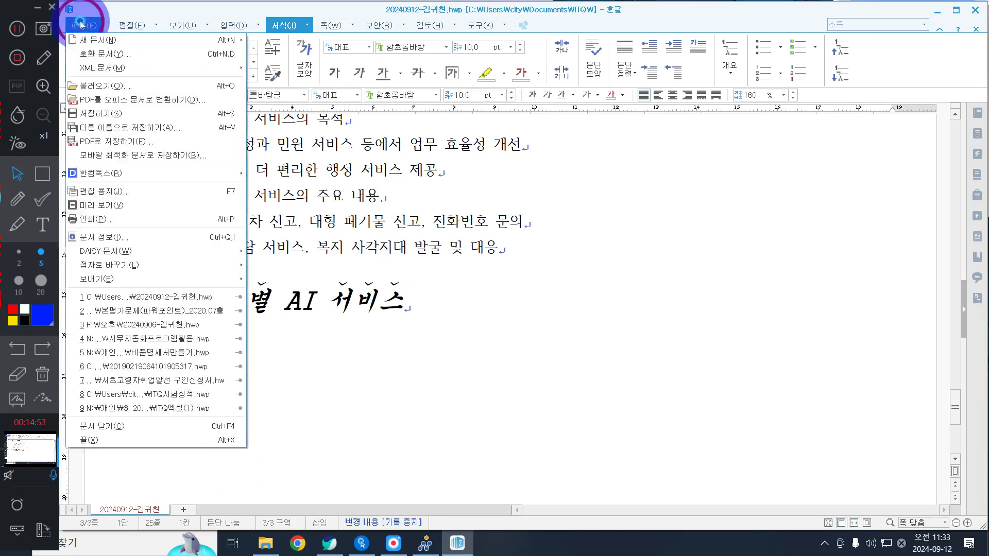
{"action": "left_click", "coordinate": [109, 115]}
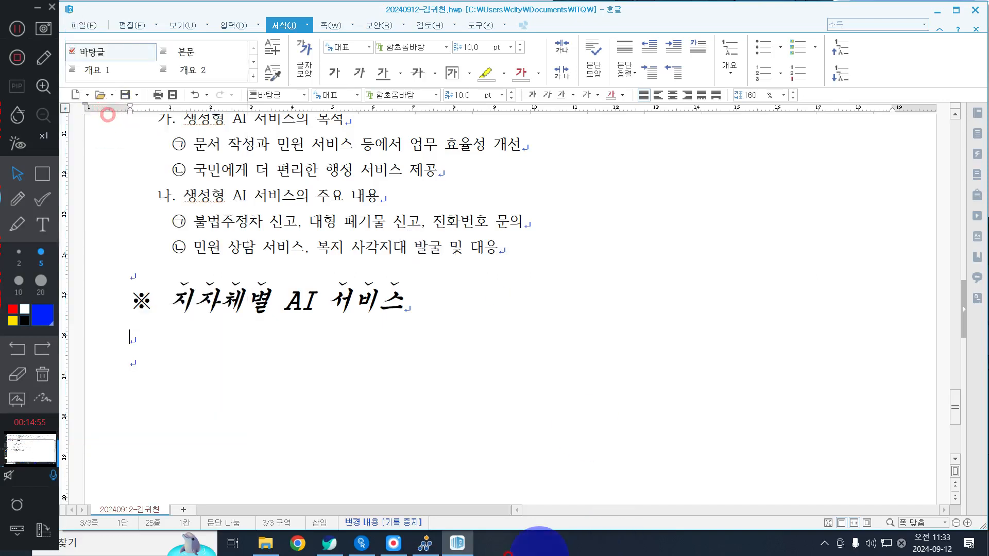
{"action": "left_click", "coordinate": [429, 550]}
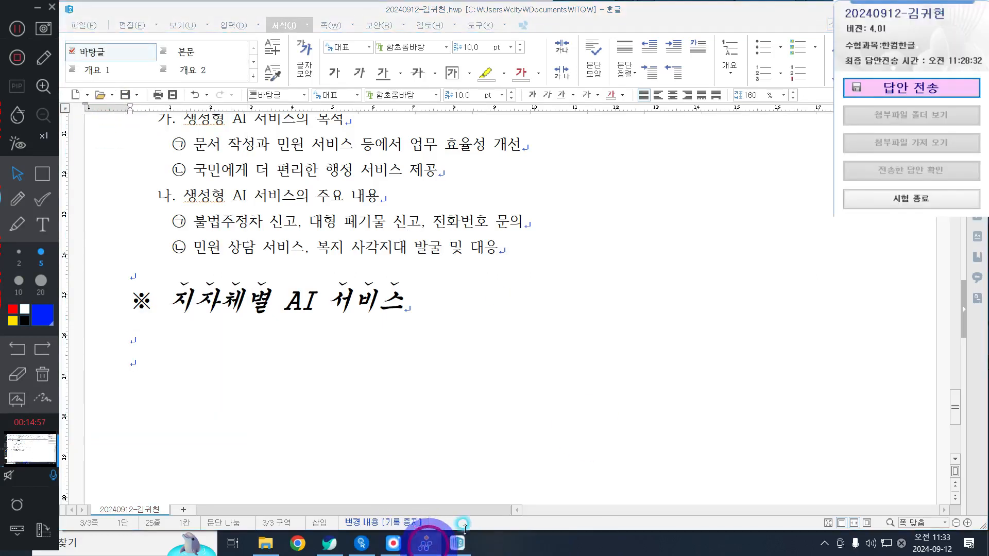
{"action": "left_click", "coordinate": [948, 90]}
{"action": "left_click", "coordinate": [487, 317]}
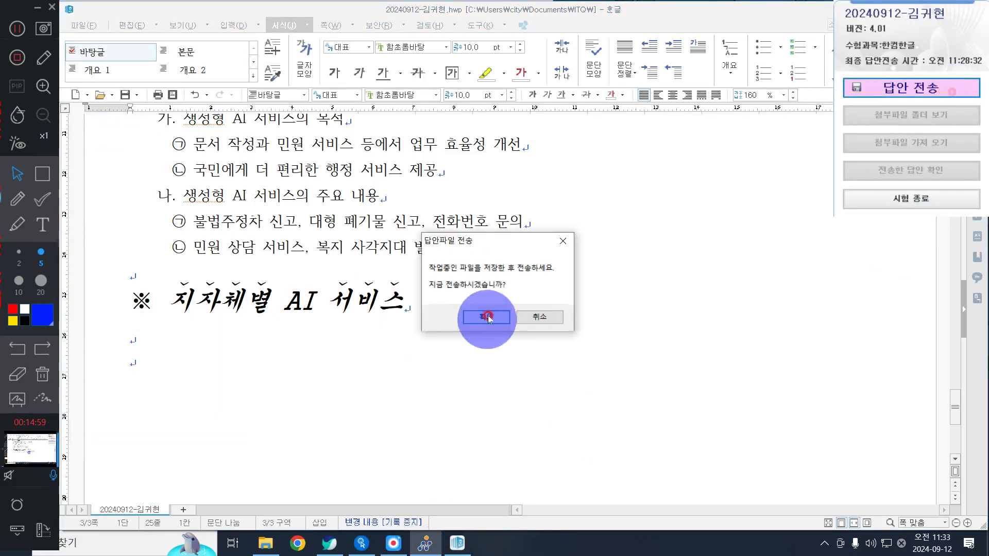
{"action": "left_click", "coordinate": [522, 365]}
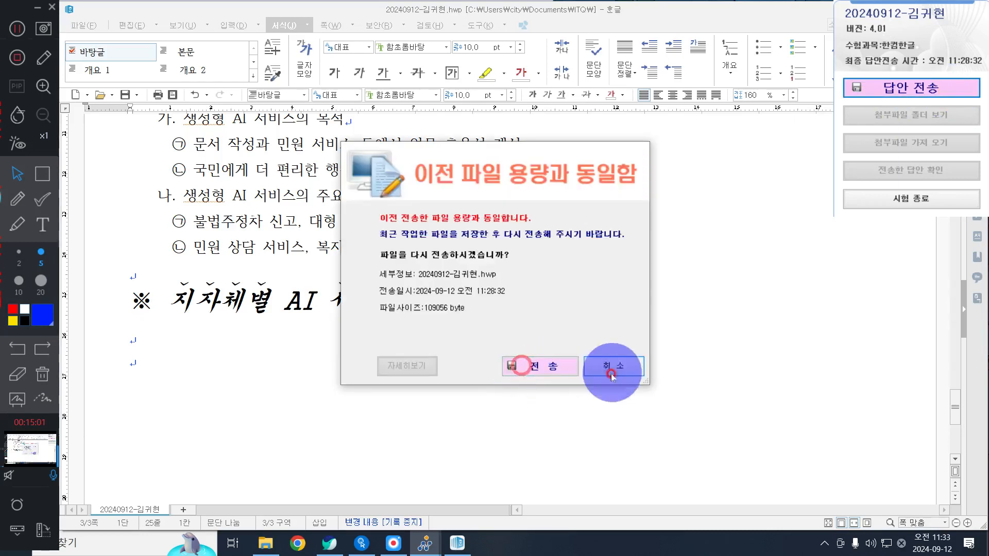
{"action": "left_click", "coordinate": [556, 366]}
{"action": "left_click", "coordinate": [530, 310]}
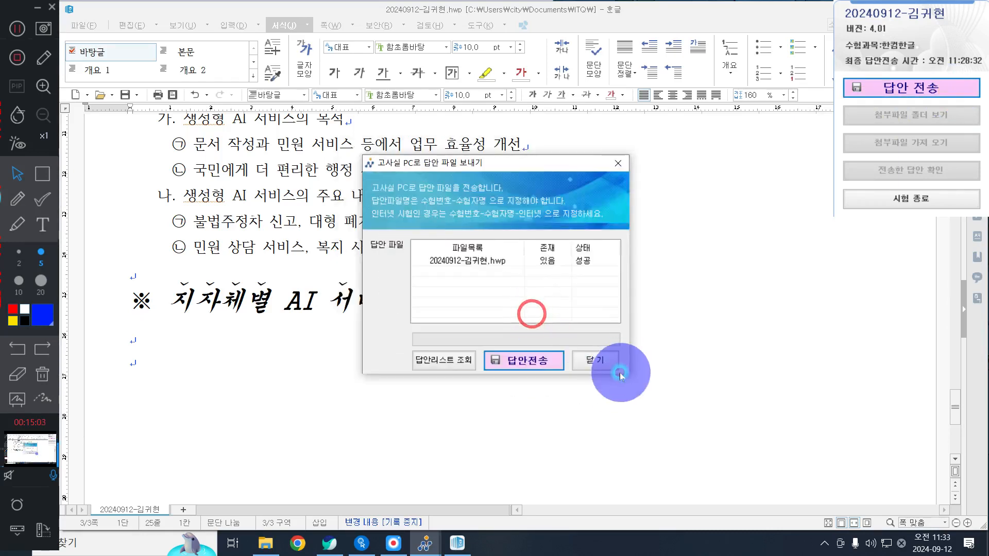
{"action": "left_click", "coordinate": [594, 365]}
- Insert a table of 6 rows and 3 columns, treated as a character, on the blank line below "지자체별 AI 서비스"
{"action": "left_click", "coordinate": [162, 339]}
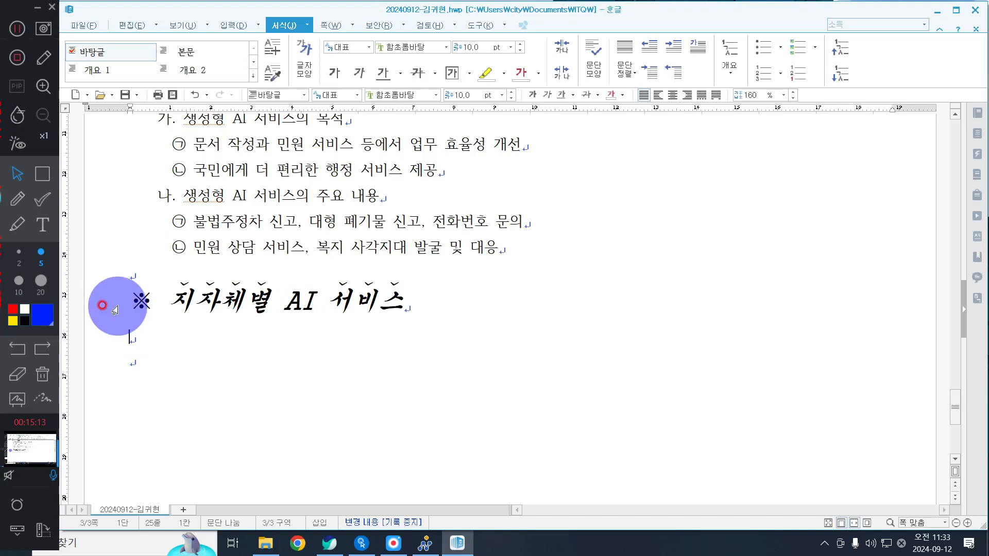
{"action": "left_click", "coordinate": [230, 25]}
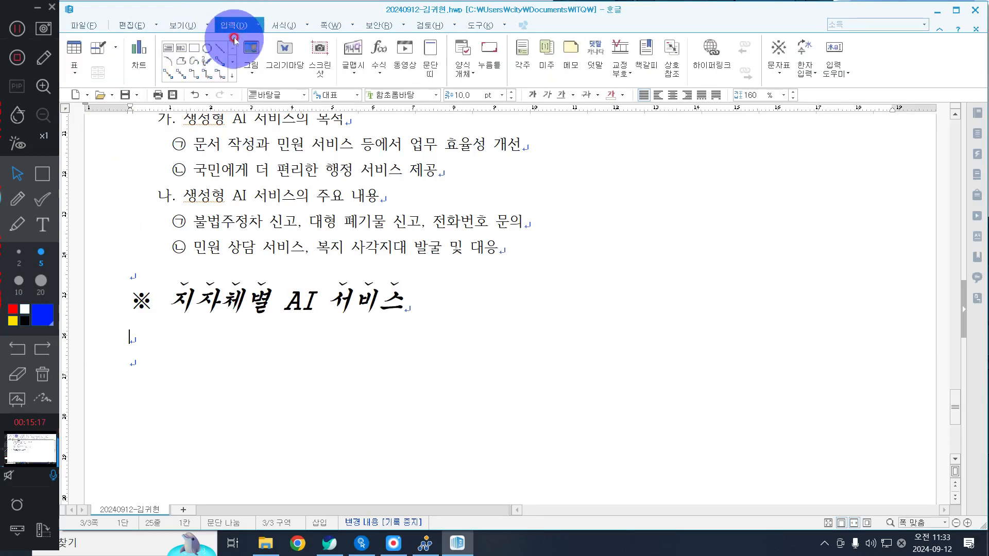
{"action": "left_click", "coordinate": [80, 46]}
{"action": "type", "text": "5"}
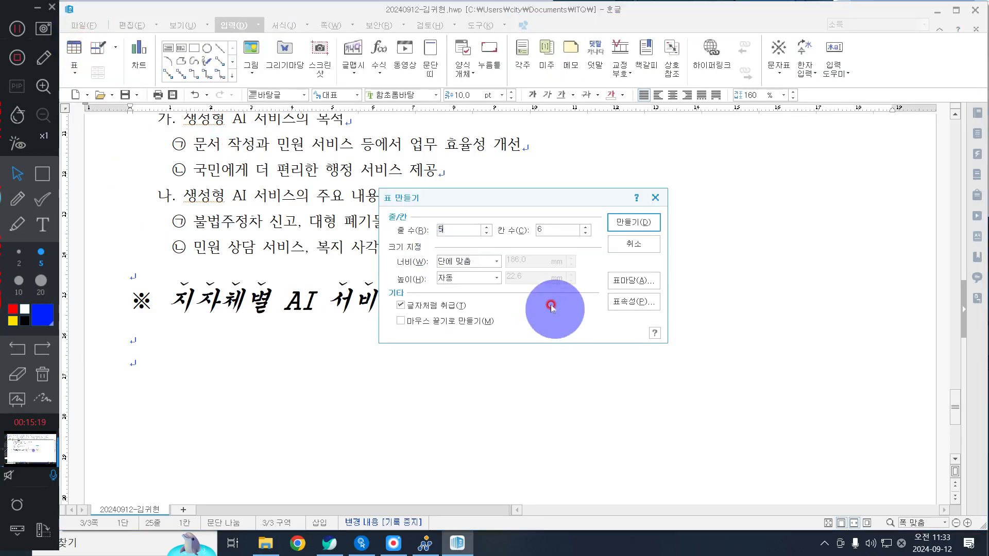
{"action": "left_click", "coordinate": [577, 260]}
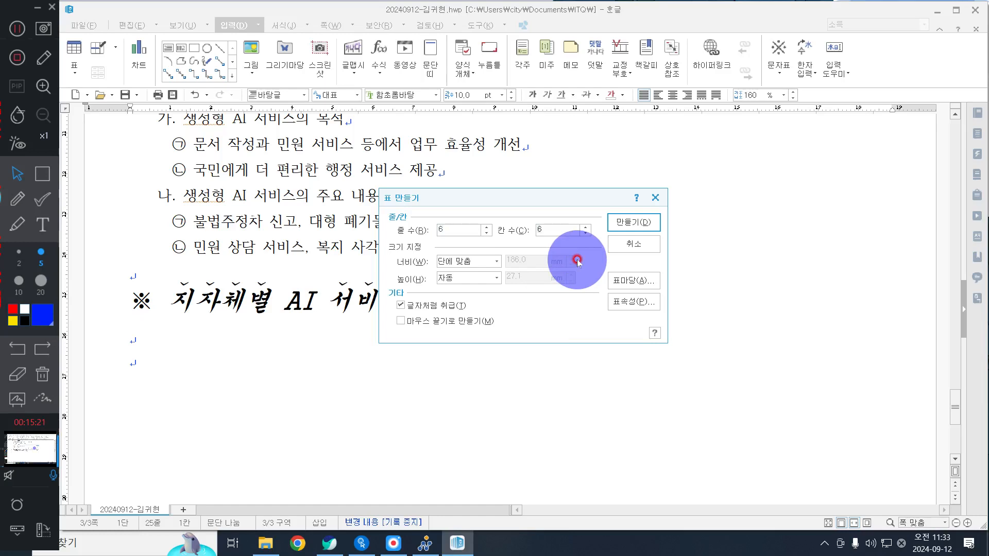
{"action": "left_click", "coordinate": [632, 221]}
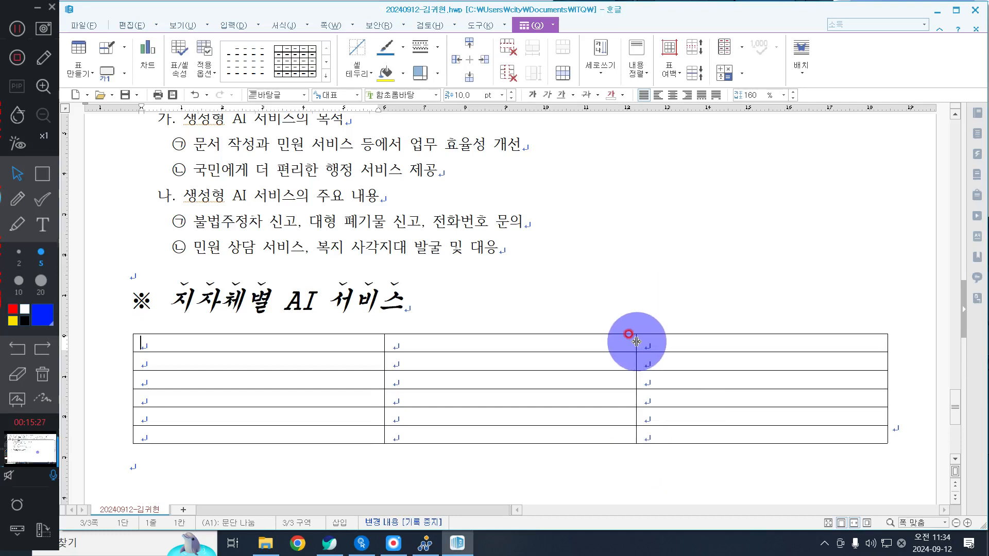
- Narrow the table's first and second columns, keeping the first narrowest and giving the third column most of the width
{"action": "left_click_drag", "start_coordinate": [637, 341], "coordinate": [446, 343]}
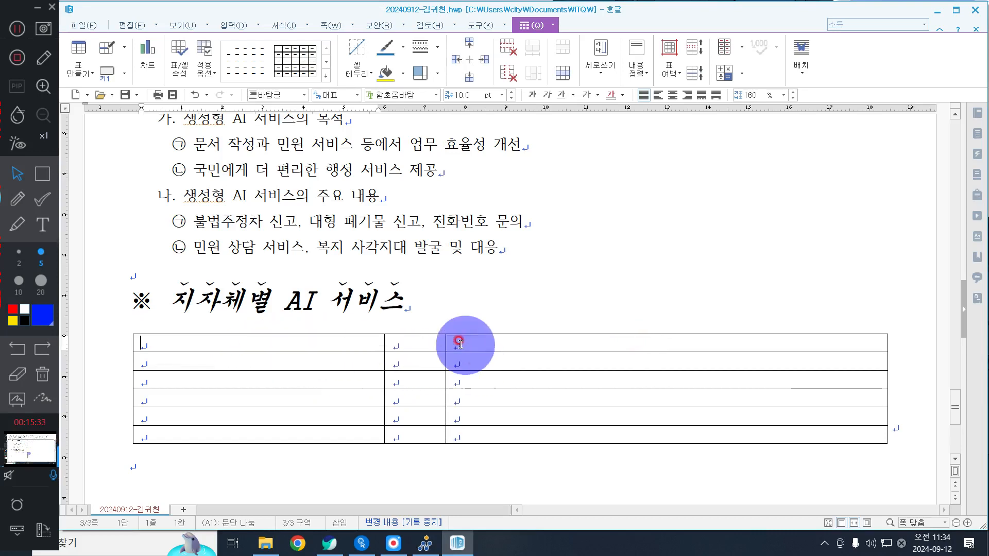
{"action": "left_click_drag", "start_coordinate": [447, 341], "coordinate": [247, 335]}
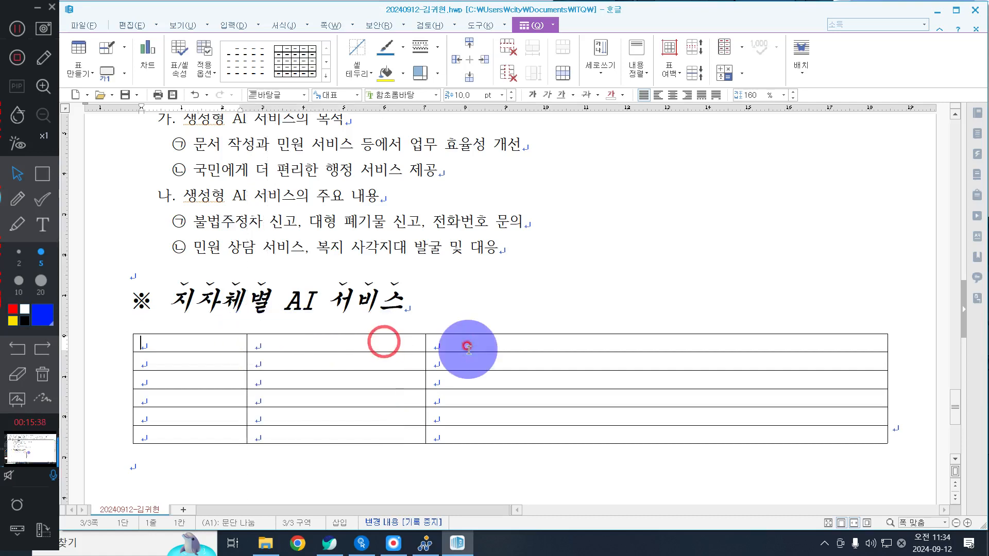
{"action": "left_click", "coordinate": [426, 346]}
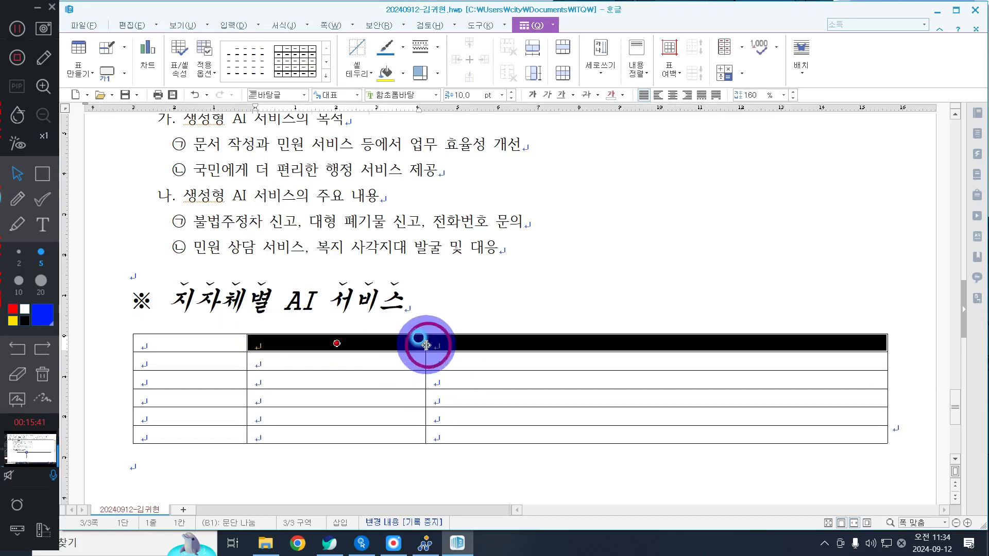
{"action": "left_click", "coordinate": [440, 334]}
{"action": "left_click_drag", "start_coordinate": [425, 338], "coordinate": [414, 337]}
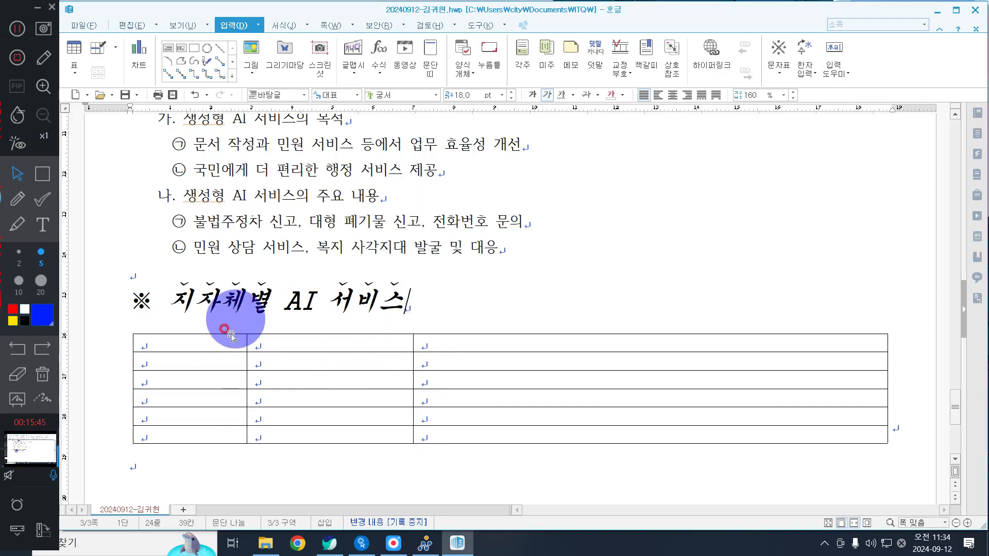
- Increase the height of all six table rows evenly
{"action": "left_click_drag", "start_coordinate": [216, 343], "coordinate": [651, 417]}
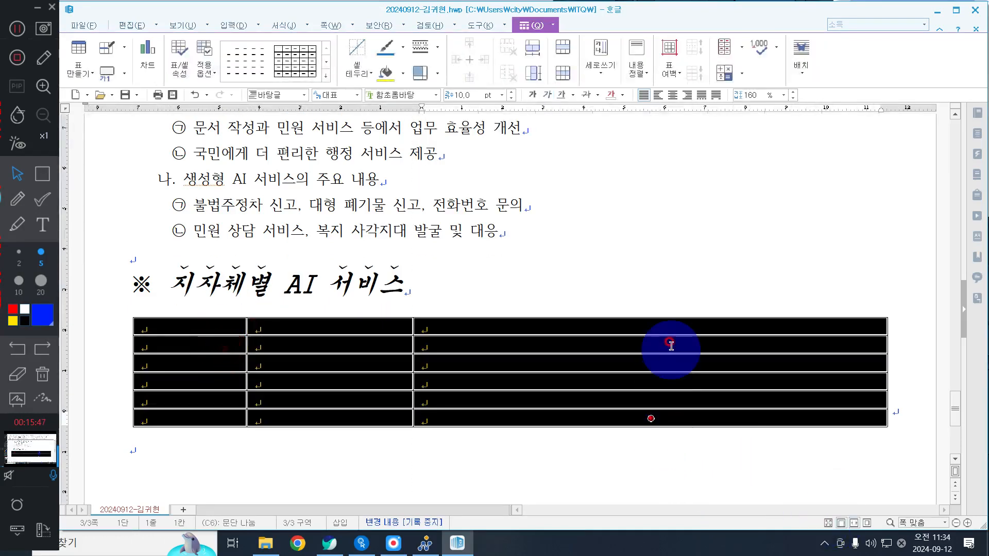
{"action": "key", "text": "ctrl+Down"}
{"action": "key", "text": "ctrl+Down"}
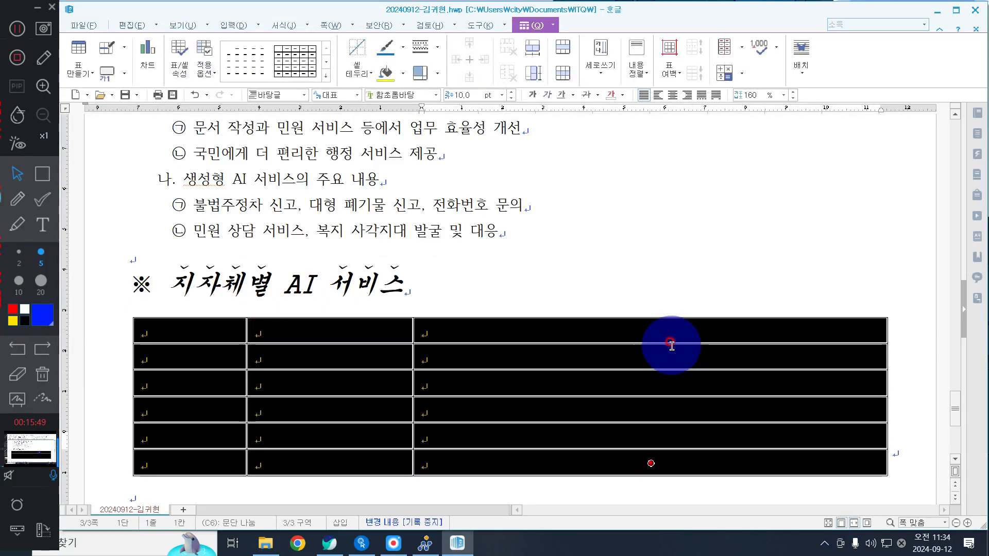
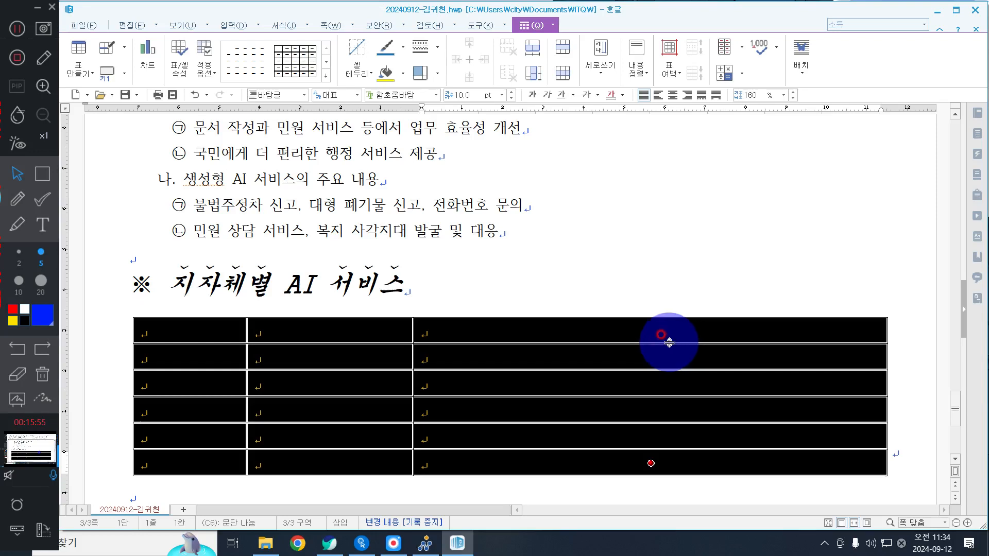
- Set the font of all cells in the selected table to 굴림 and centre their text
{"action": "left_click", "coordinate": [411, 96]}
{"action": "type", "text": "굴림"}
{"action": "key", "text": "Return"}
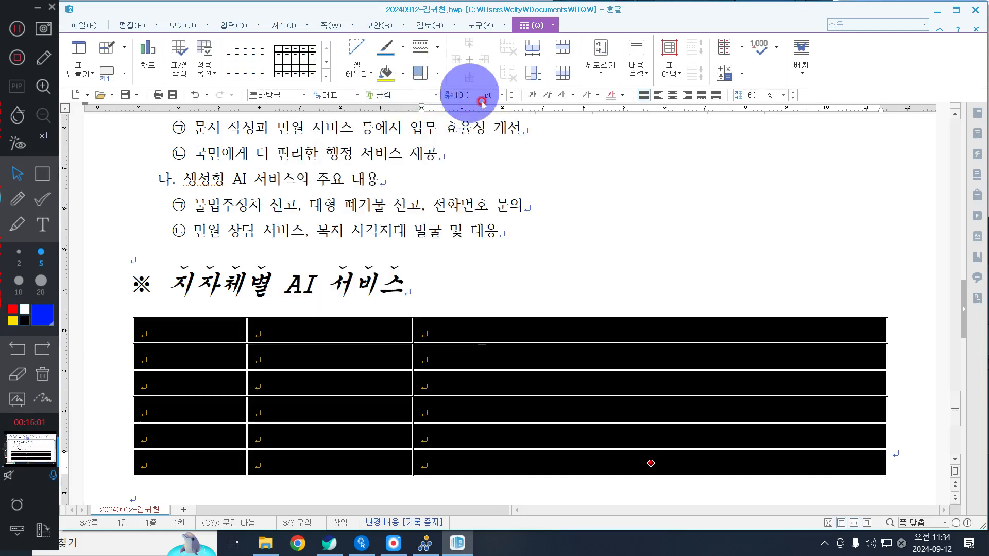
{"action": "left_click", "coordinate": [673, 95]}
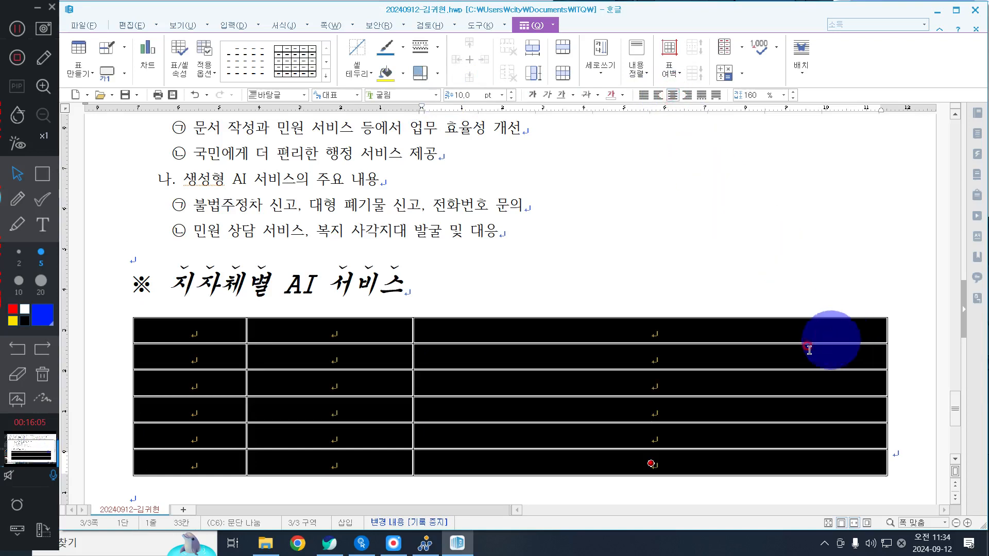
{"action": "left_click", "coordinate": [699, 267]}
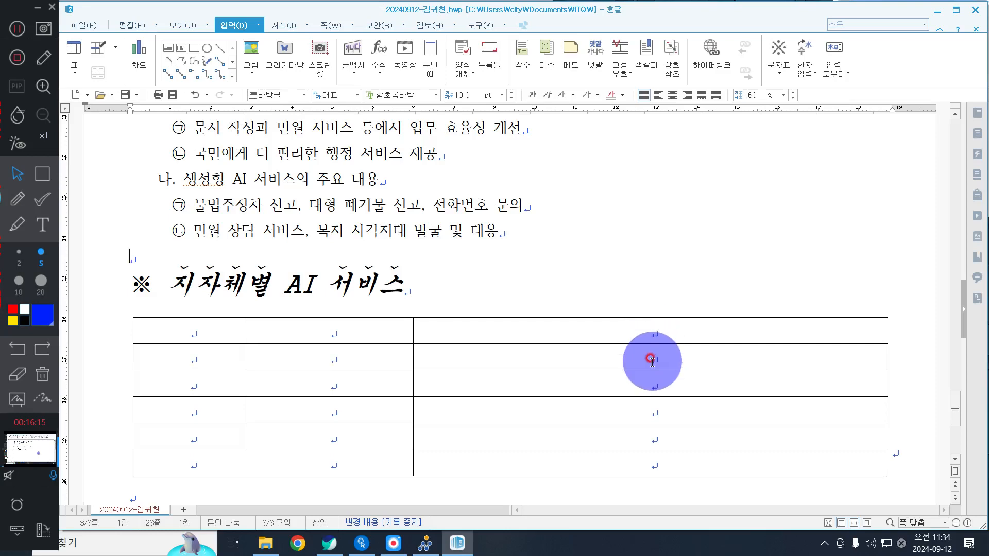
- Merge the second and third cells of the table's third column
{"action": "left_click_drag", "start_coordinate": [648, 359], "coordinate": [654, 380]}
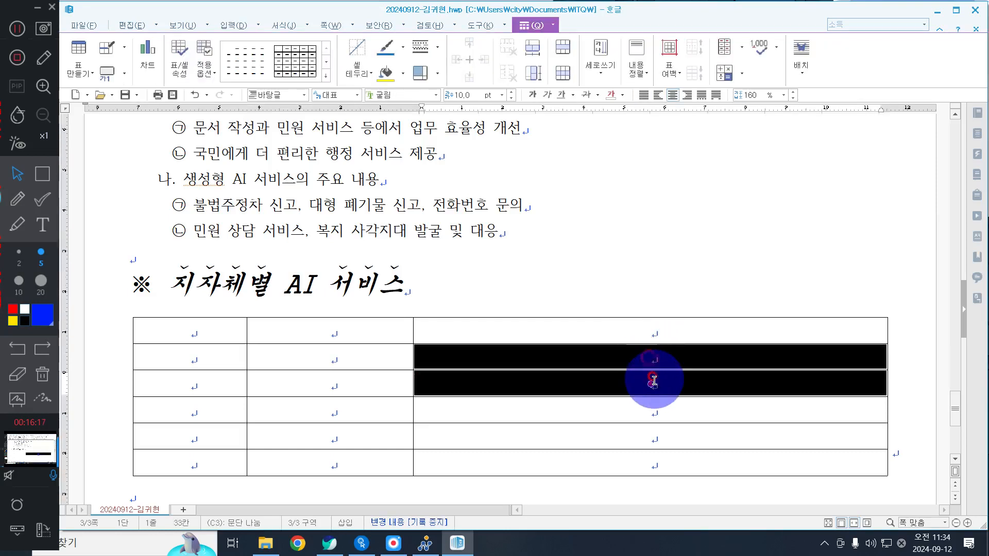
{"action": "right_click", "coordinate": [646, 256]}
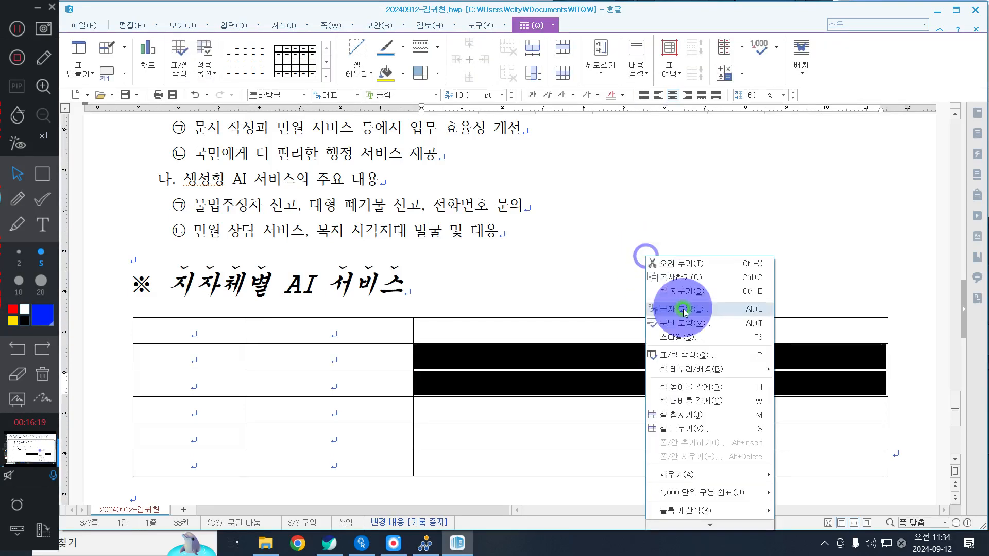
{"action": "left_click", "coordinate": [694, 415]}
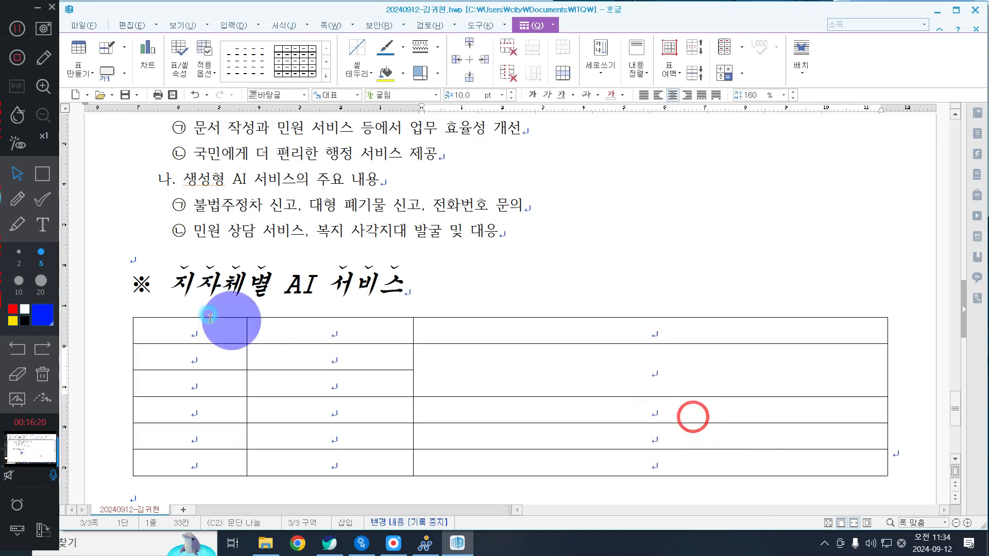
- Fill the table's header row with 지자체, AI 서비스 and 내용
{"action": "left_click", "coordinate": [178, 329]}
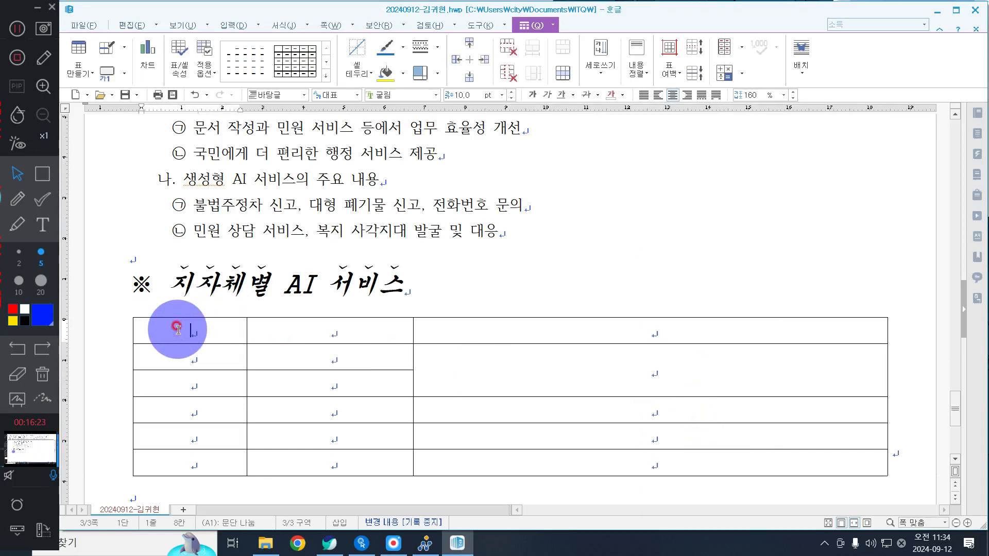
{"action": "type", "text": "지자체"}
{"action": "key", "text": "Tab"}
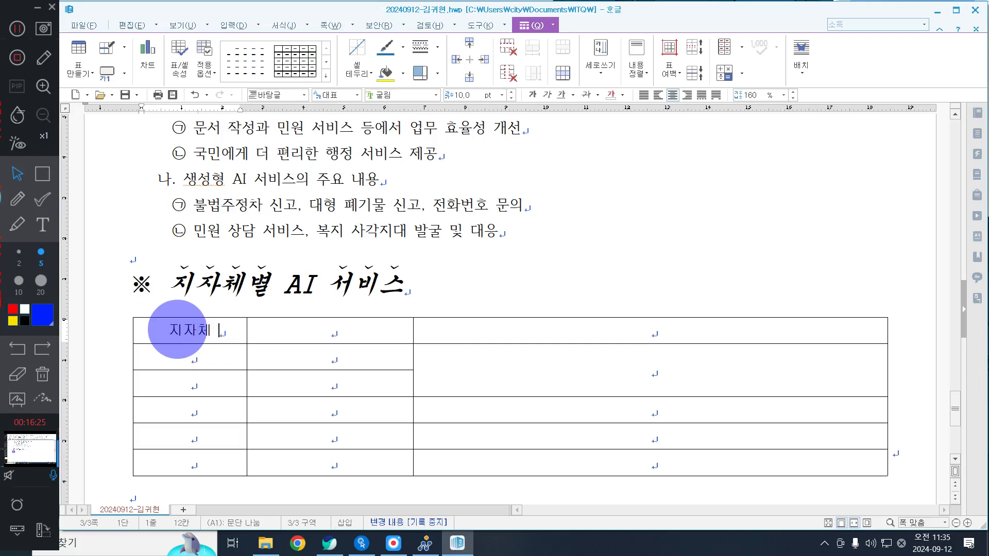
{"action": "key", "text": "Left"}
{"action": "key", "text": "BackSpace"}
{"action": "key", "text": "Right"}
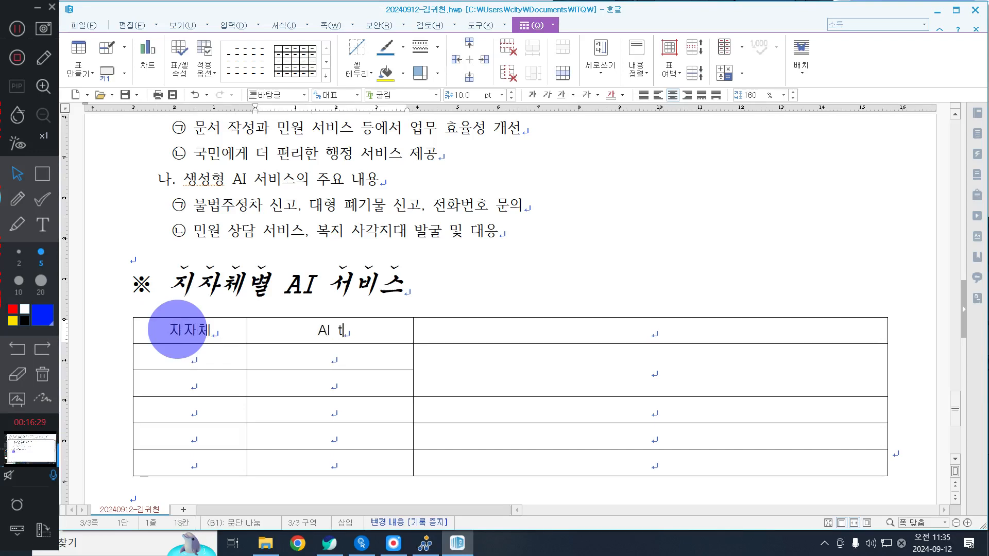
{"action": "type", "text": "AI t"}
{"action": "key", "text": "BackSpace"}
{"action": "type", "text": "서비스"}
{"action": "key", "text": "Tab"}
{"action": "type", "text": "내용"}
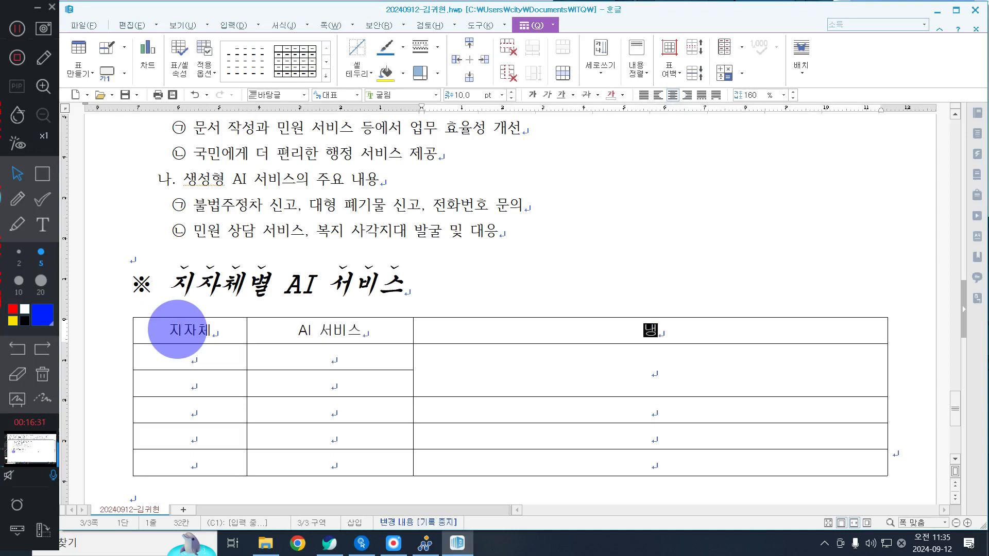
- Enter 서울특별시 and 대구광역시 in the first two cells below the 지자체 header
{"action": "key", "text": "Tab"}
{"action": "type", "text": "서울"}
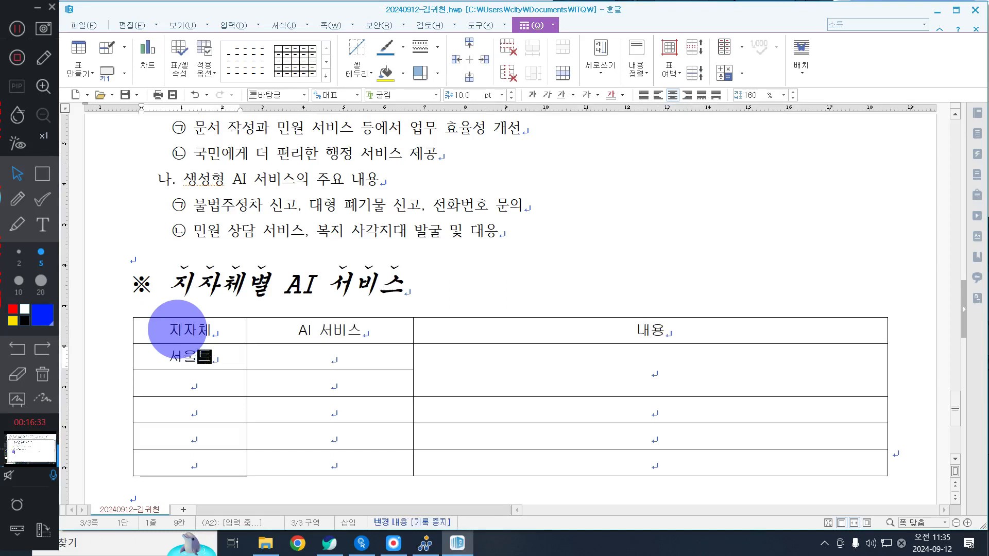
{"action": "type", "text": "특별시"}
{"action": "key", "text": "Tab"}
{"action": "type", "text": "대구"}
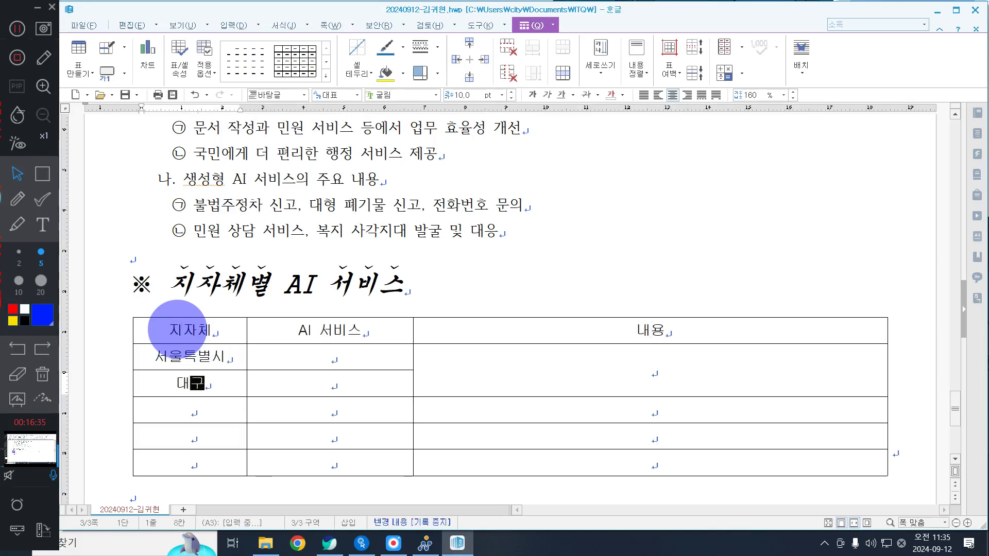
{"action": "type", "text": "광역시"}
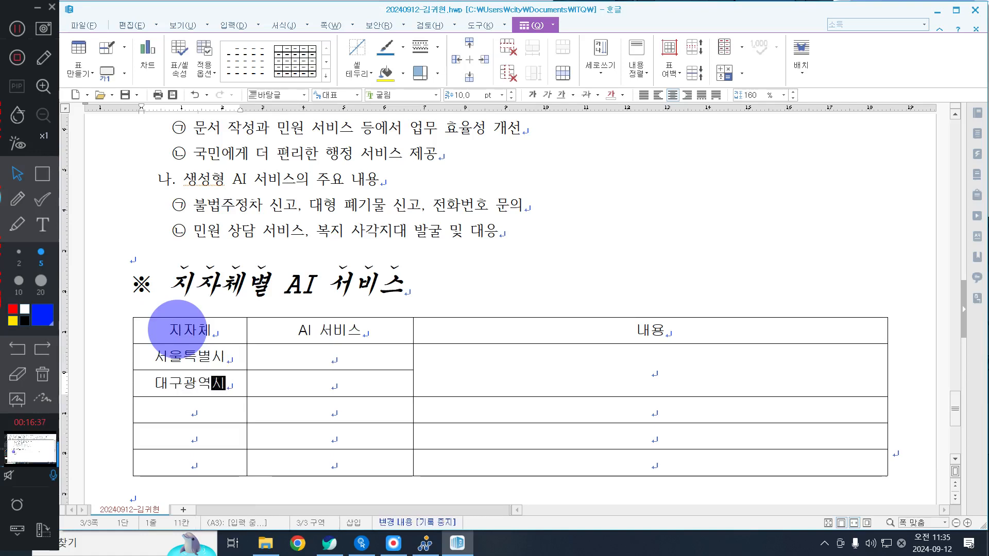
- Complete the 지자체 column below 대구광역시 with 경기도, 광주광역시 and 경상북도
{"action": "key", "text": "Tab"}
{"action": "type", "text": "경기도"}
{"action": "key", "text": "Tab"}
{"action": "type", "text": "광주"}
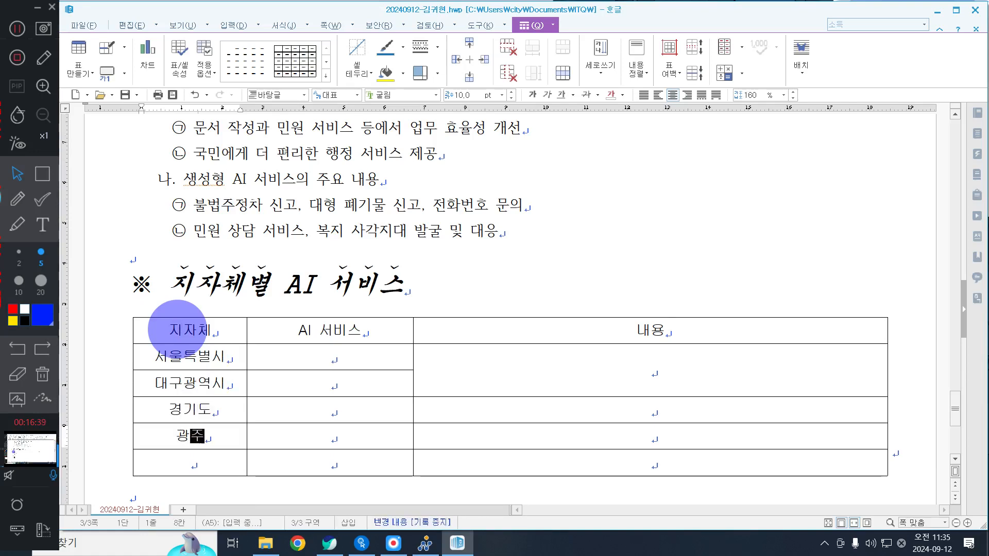
{"action": "type", "text": "광여"}
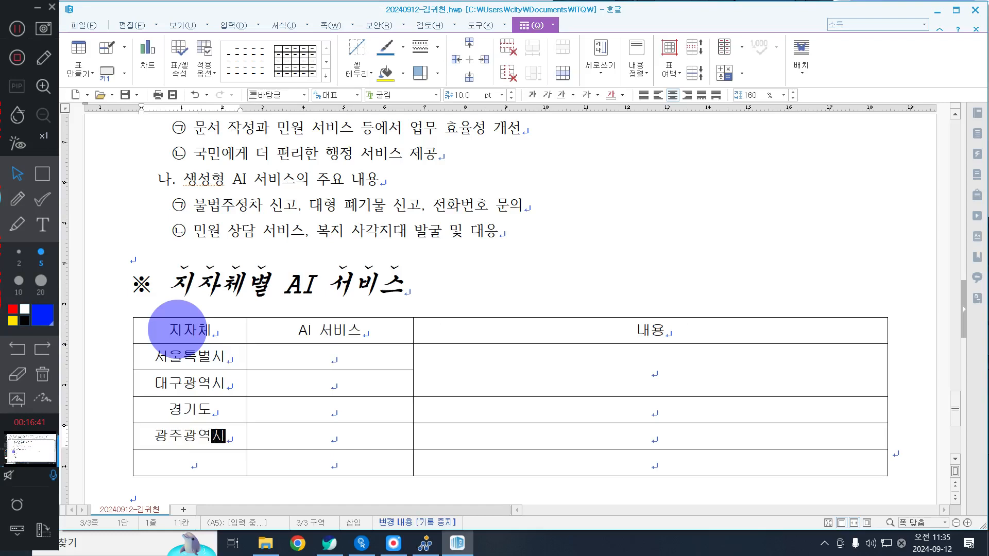
{"action": "type", "text": "시"}
{"action": "key", "text": "Tab"}
{"action": "type", "text": "경"}
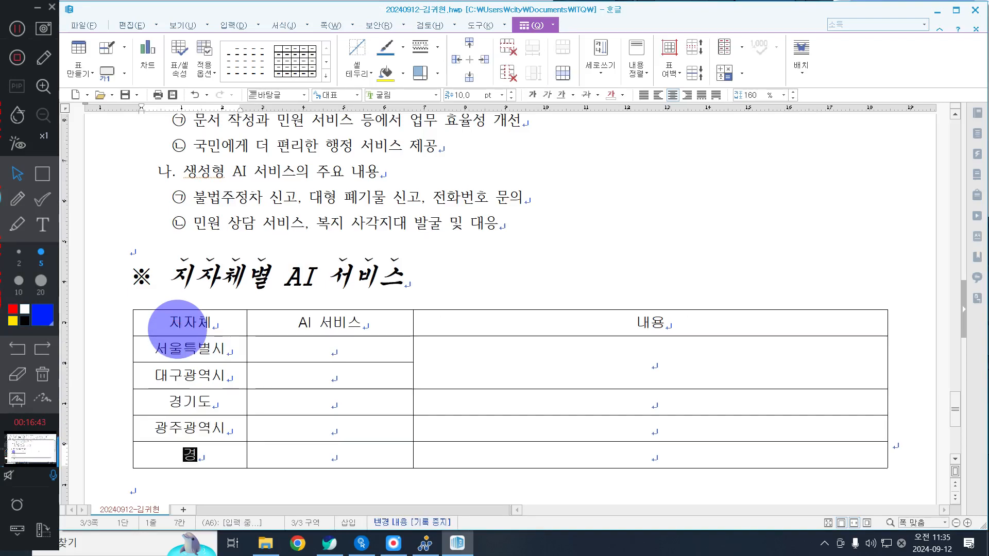
{"action": "type", "text": "상북ㄷ"}
- In the AI 서비스 column, enter AI 다산콜 스마트 상담 for 서울특별시 and 뚜봇 for 대구광역시
{"action": "key", "text": "Right"}
{"action": "key", "text": "Up"}
{"action": "key", "text": "Up"}
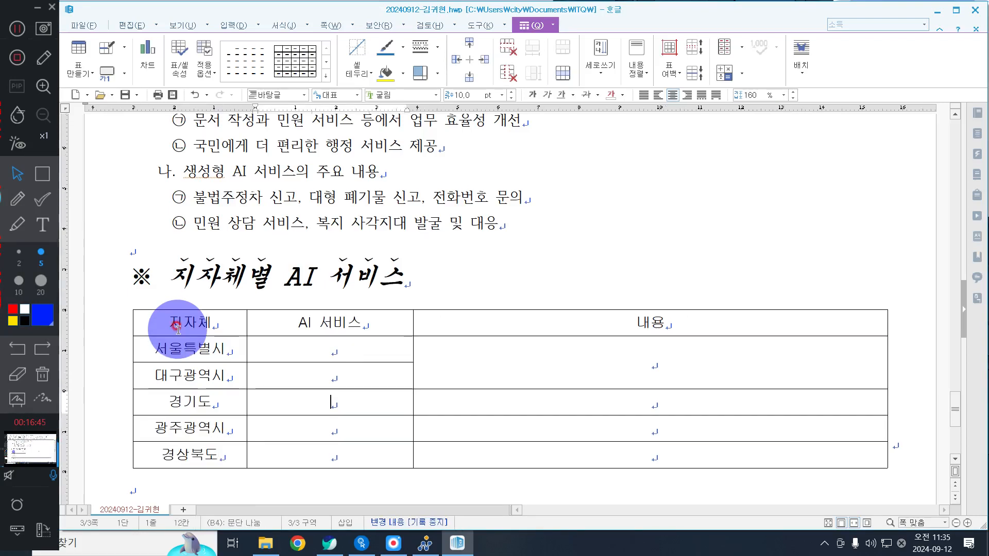
{"action": "key", "text": "Up"}
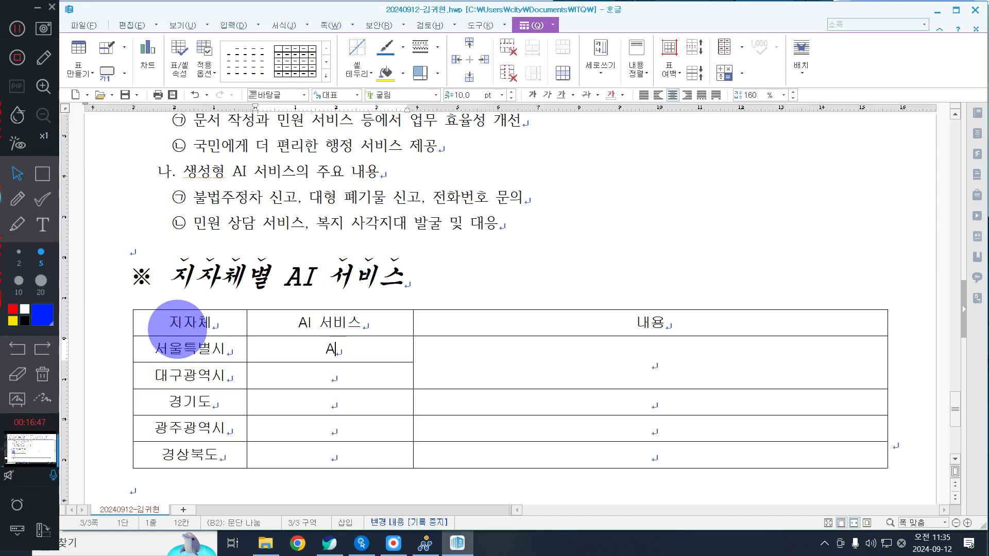
{"action": "type", "text": "AI"}
{"action": "type", "text": "ㅏㅅ"}
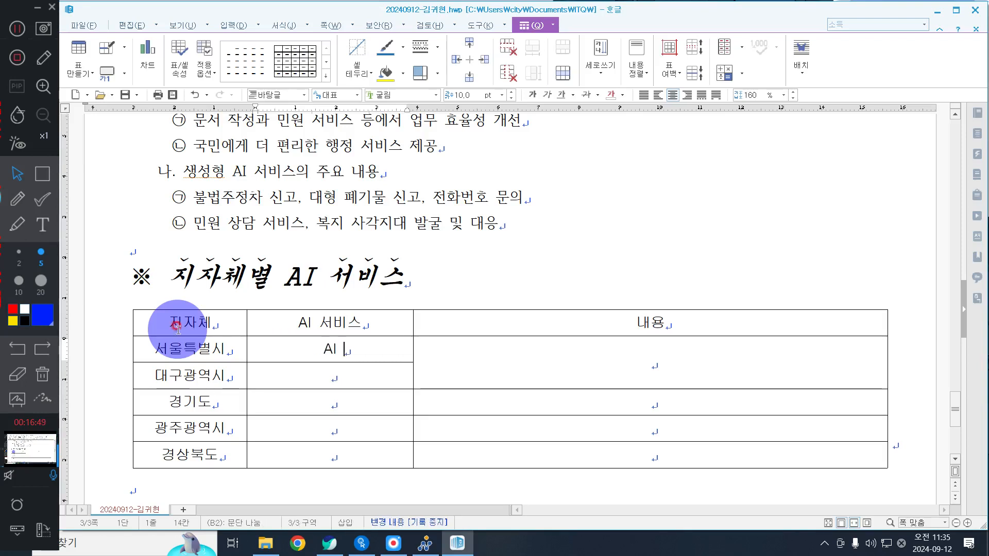
{"action": "type", "text": " ㅅㅌㅡ ㅅㅏㅇㄷㅏㅁ"}
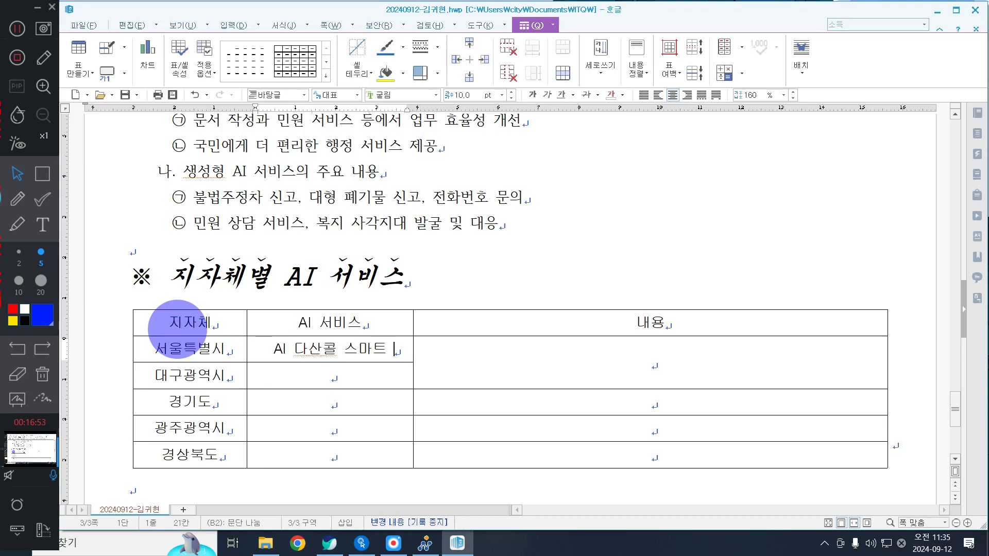
{"action": "key", "text": "Down"}
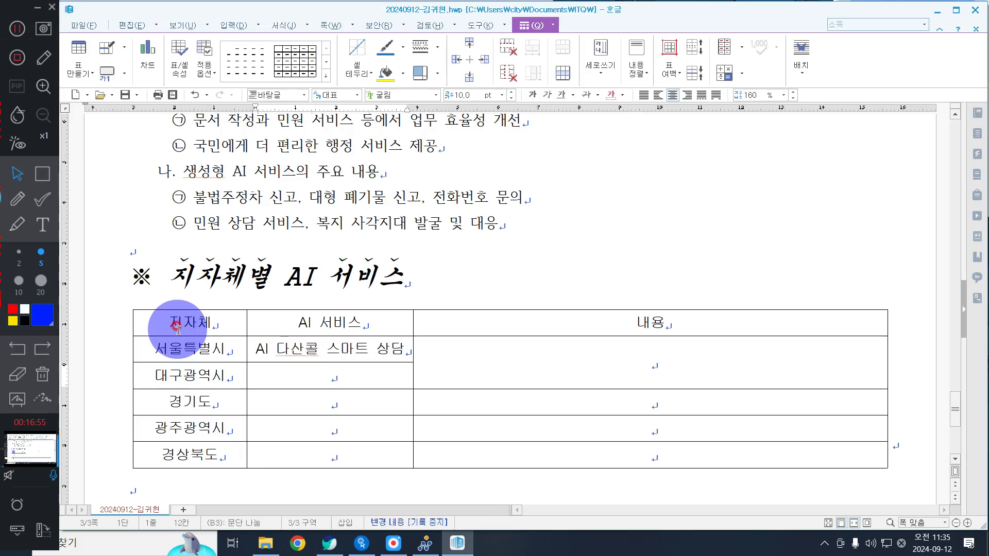
{"action": "type", "text": "ㄸㅜㅂㅗㅋ"}
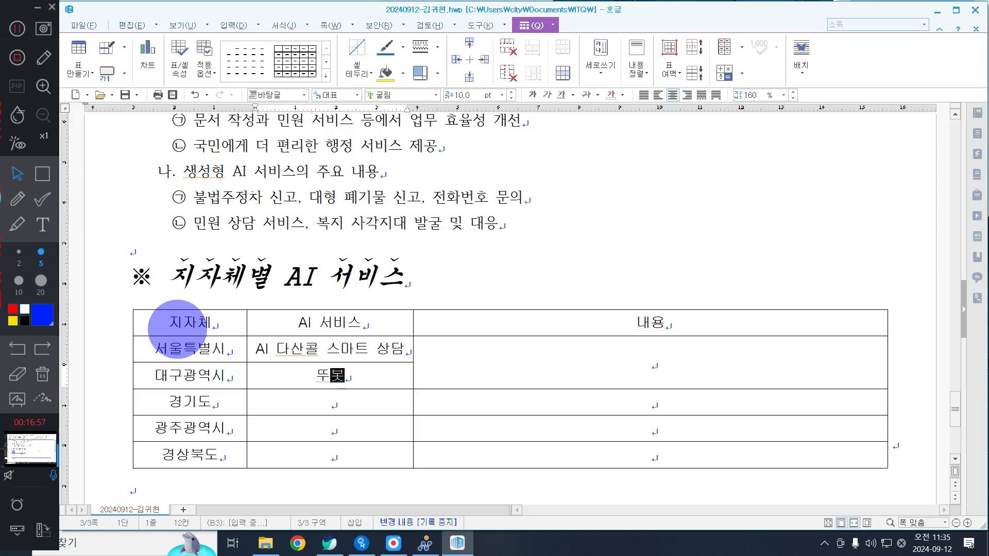
- In the AI 서비스 column, enter AI 노인말벗서비스 for 경기도, 120 빛고을 콜센터 for 광주광역시 and 챗경북 for 경상북도
{"action": "key", "text": "Down"}
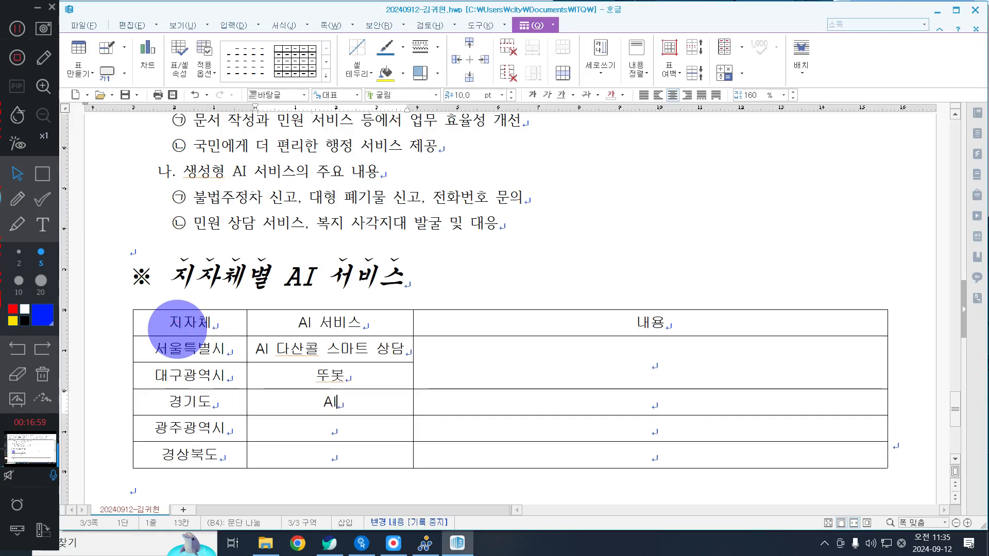
{"action": "type", "text": "AI ㄴ"}
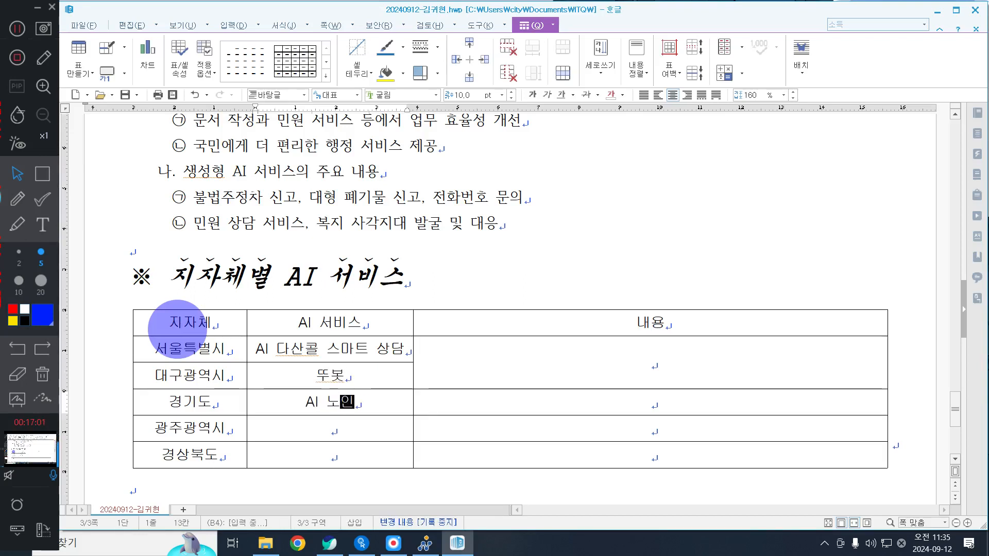
{"action": "type", "text": "ㅗㅇㅣㄴㅁㅏㄹㅂㅓ"}
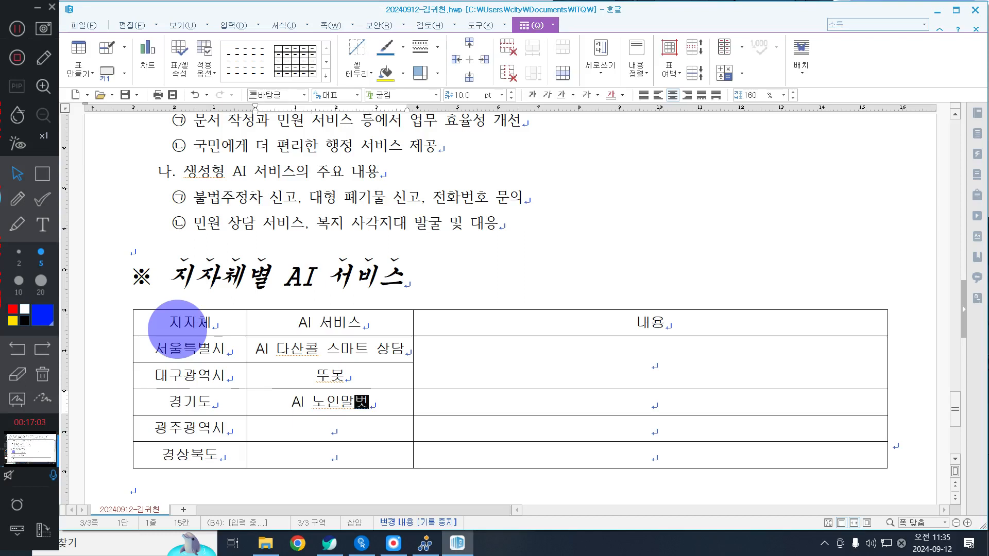
{"action": "key", "text": "Down"}
{"action": "type", "text": "1"}
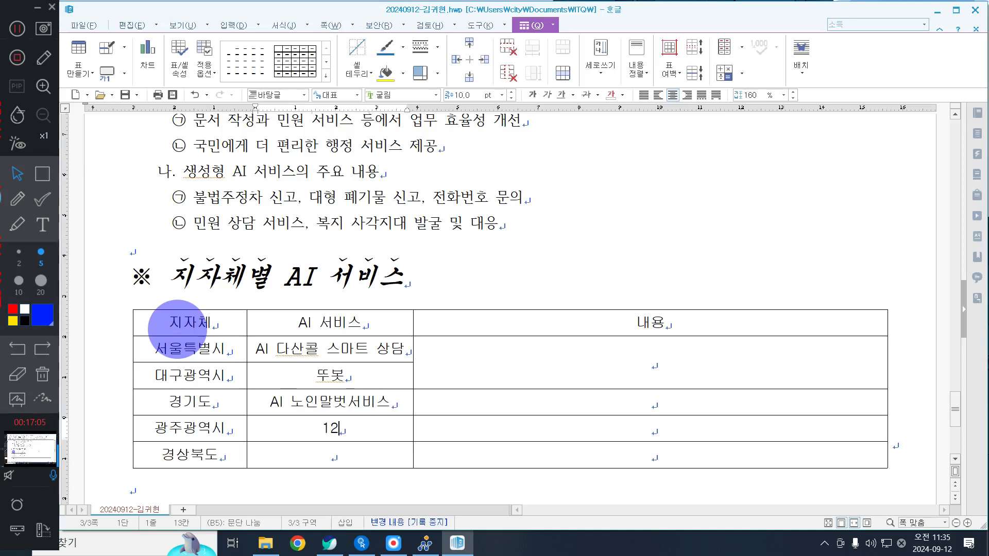
{"action": "type", "text": "20 ㅂㅣㅊㄱㅗㅇㅡㄹ ㅋㅗㄹㅅㅔㄴㅌ"}
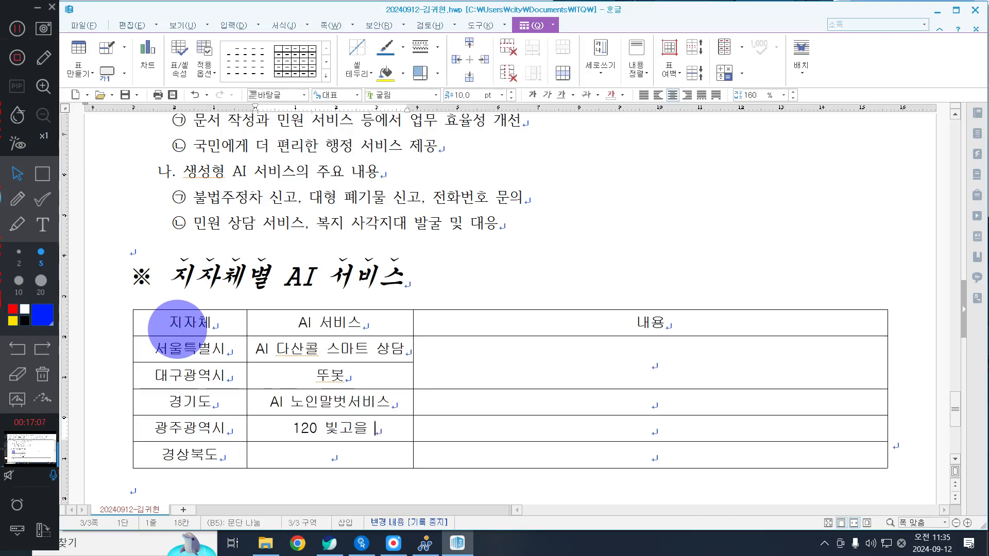
{"action": "key", "text": "Down"}
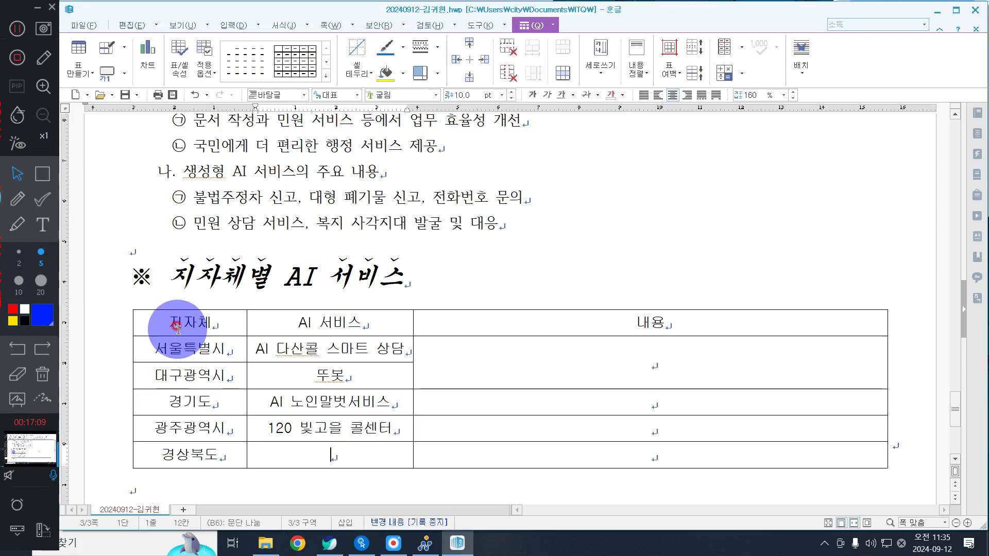
{"action": "type", "text": "ㅈ"}
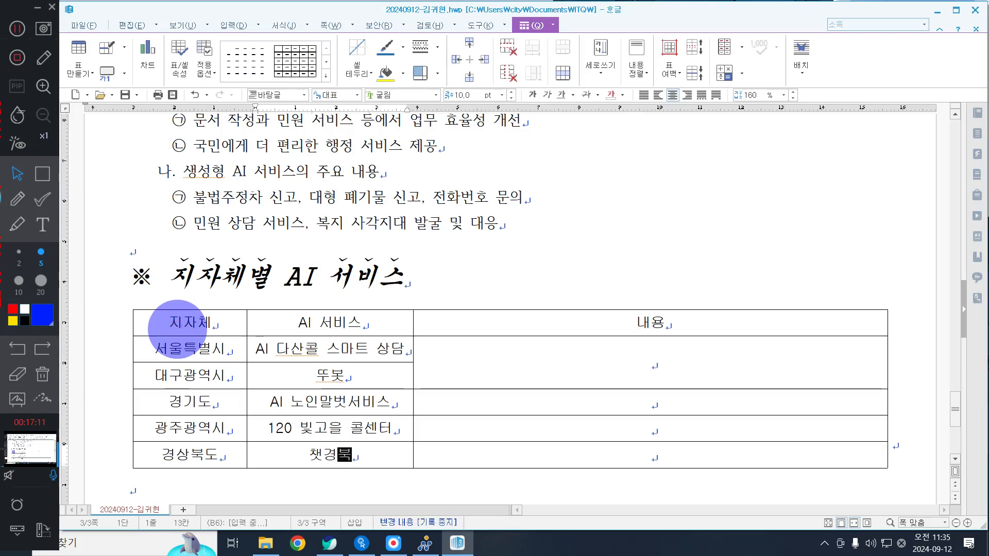
- Enter 민원 상담 서비스 in the merged 내용 cell beside 서울특별시 and 대구광역시
{"action": "key", "text": "Tab"}
{"action": "key", "text": "Up"}
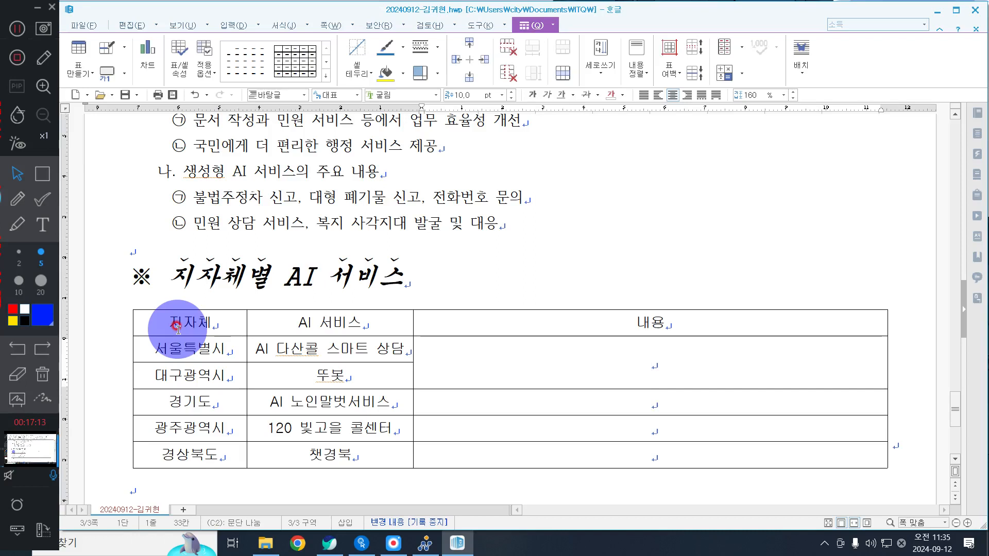
{"action": "type", "text": "미"}
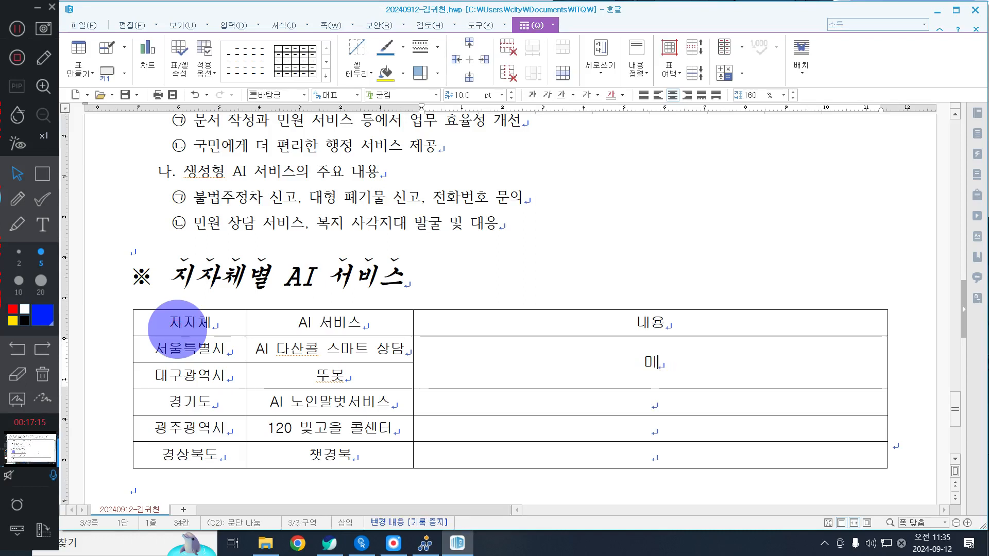
{"action": "type", "text": "우민원 상담 섭"}
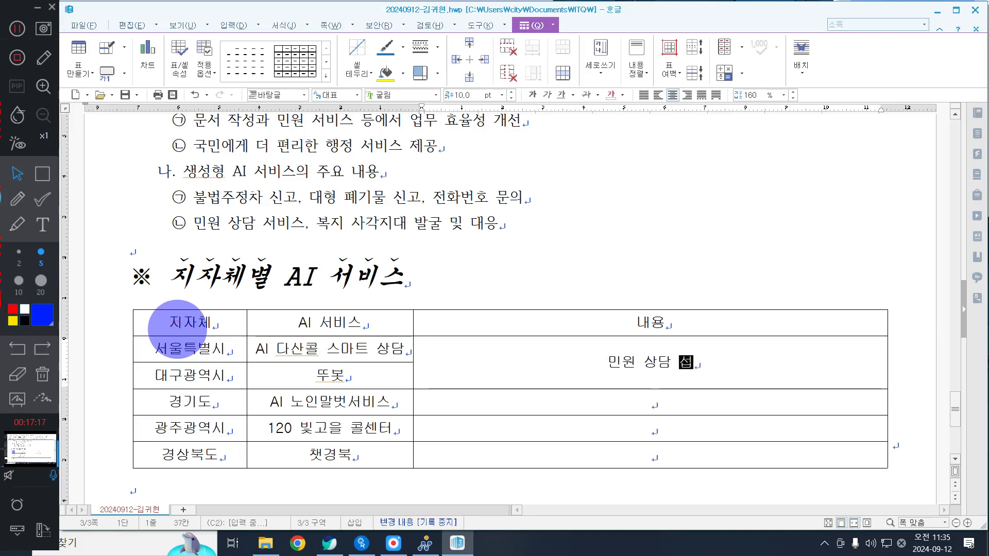
{"action": "type", "text": "비스"}
- Enter 주기적인 AI 상담원 전화로 복지사각지대 발굴 in the 내용 cell for 경기도
{"action": "key", "text": "Down"}
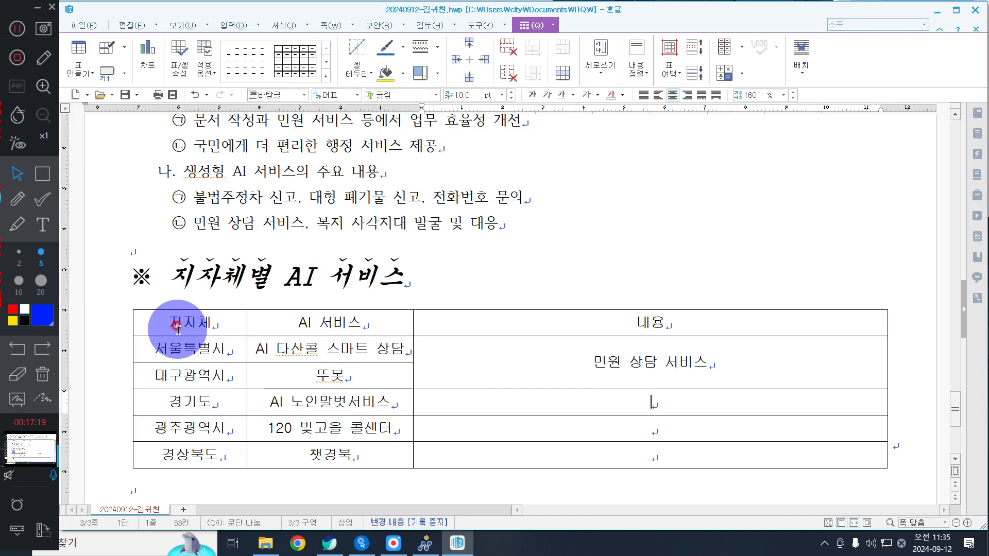
{"action": "type", "text": "주"}
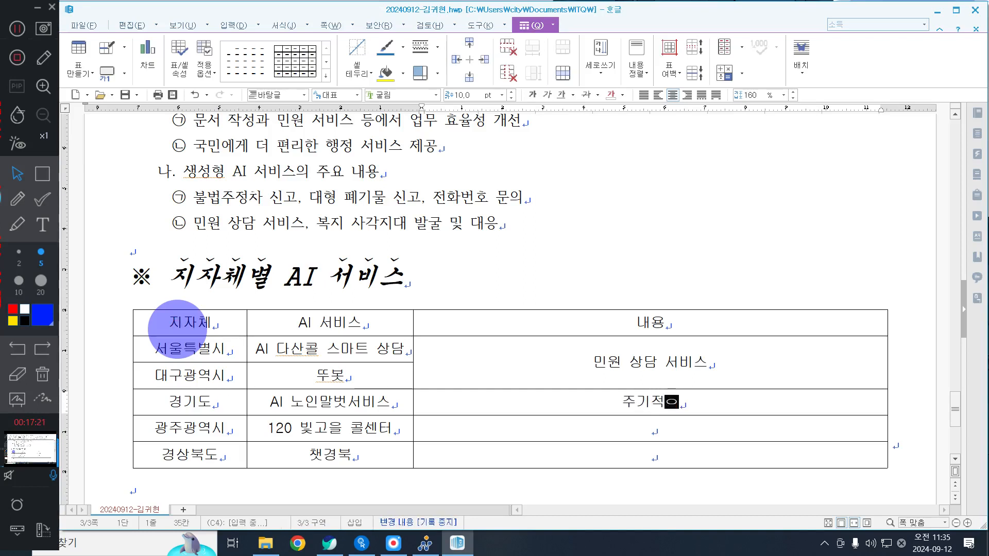
{"action": "type", "text": "기적인 AI "}
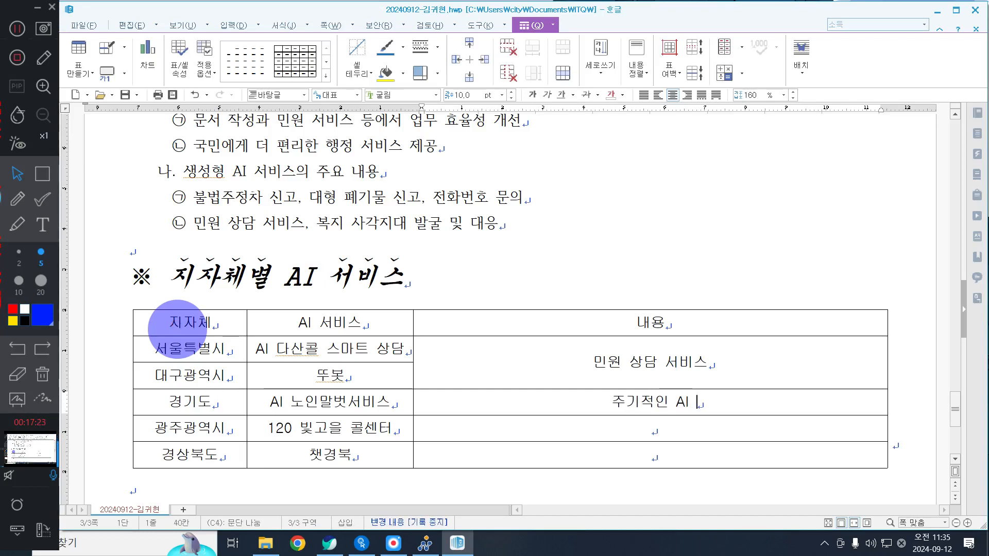
{"action": "type", "text": "상담원 전"}
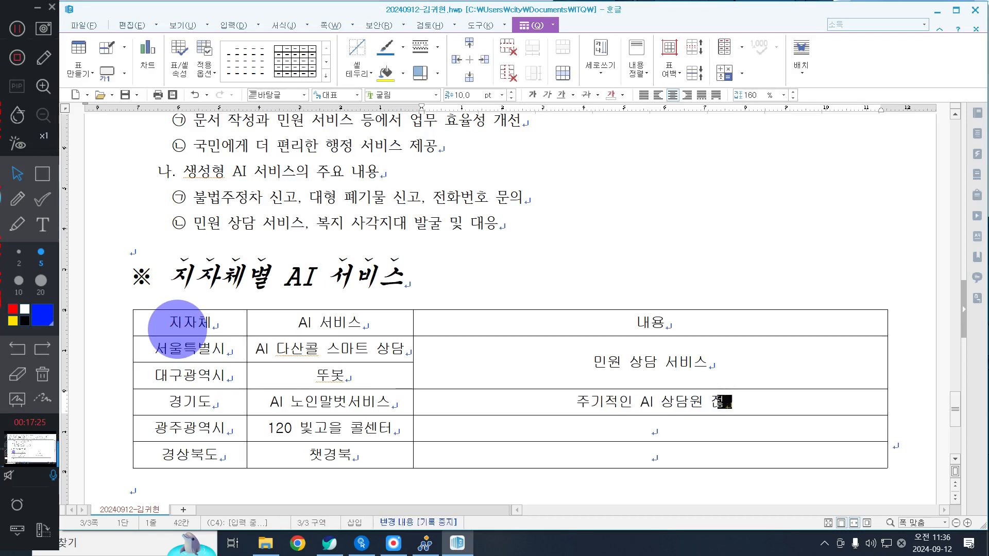
{"action": "type", "text": "화로 복ㅈ"}
{"action": "type", "text": "사"}
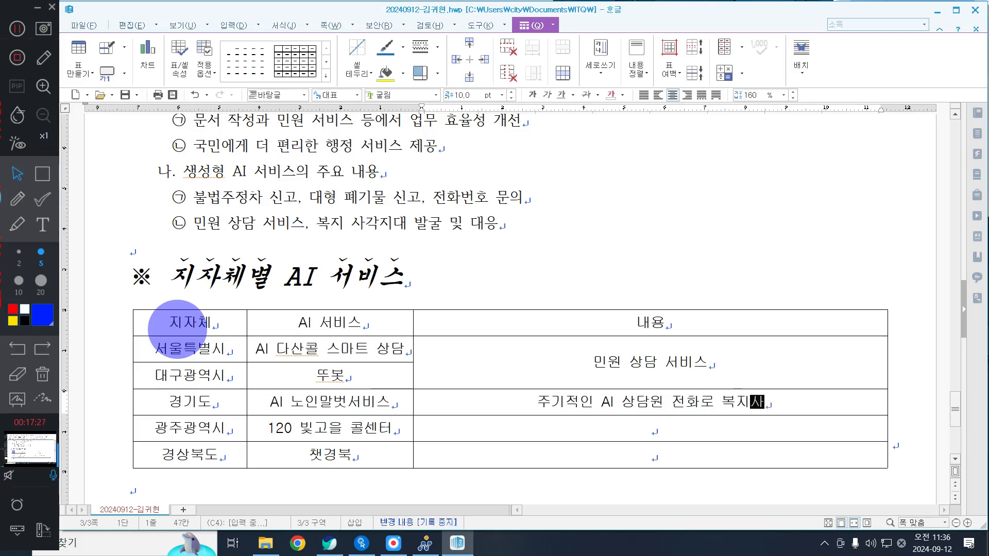
{"action": "type", "text": "각지대 발굴"}
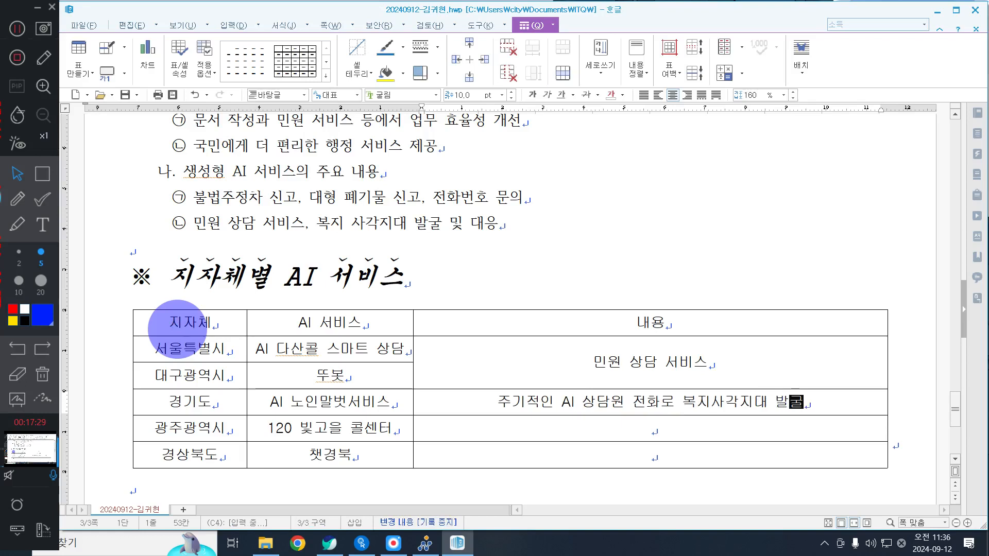
- Enter 민원 상담서비스, 돌범 서비스와 연계한 복지 서비스 in the 내용 cell for 광주광역시
{"action": "key", "text": "Down"}
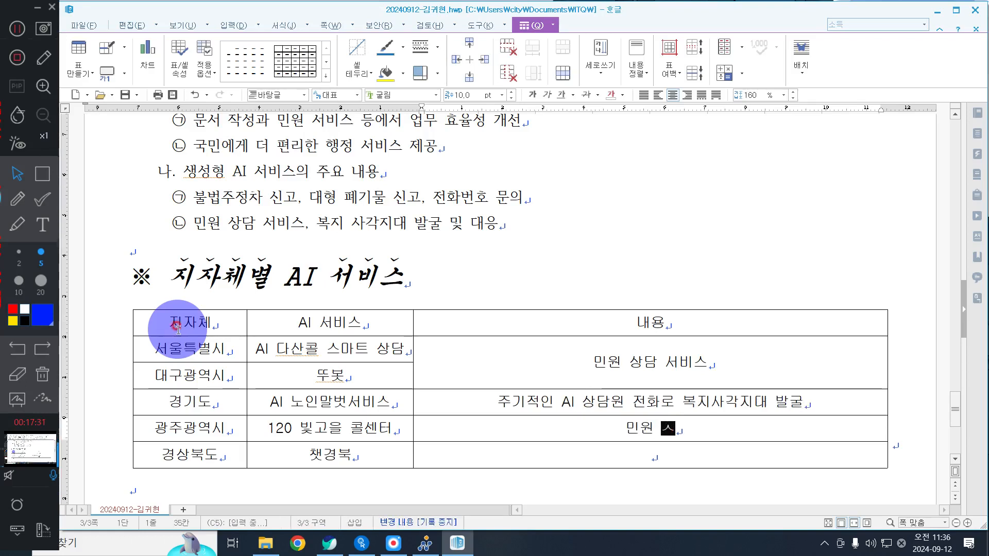
{"action": "type", "text": "민원 상담서비스, 돌"}
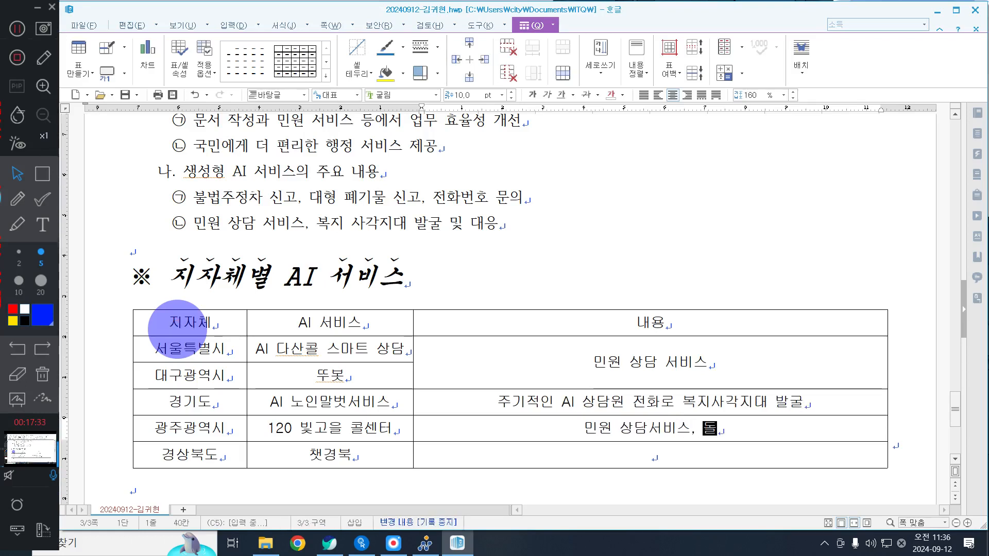
{"action": "type", "text": "범 서비스"}
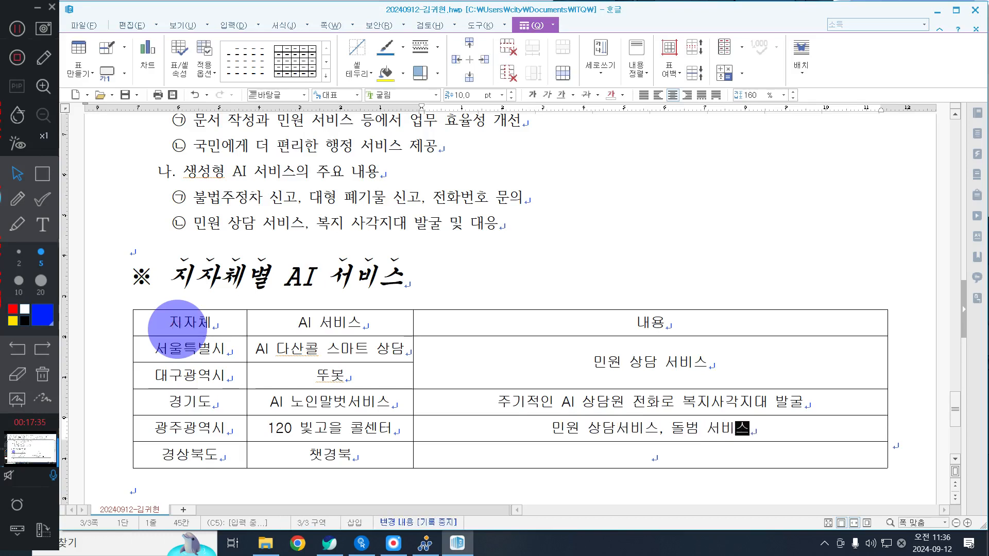
{"action": "type", "text": "와 연계"}
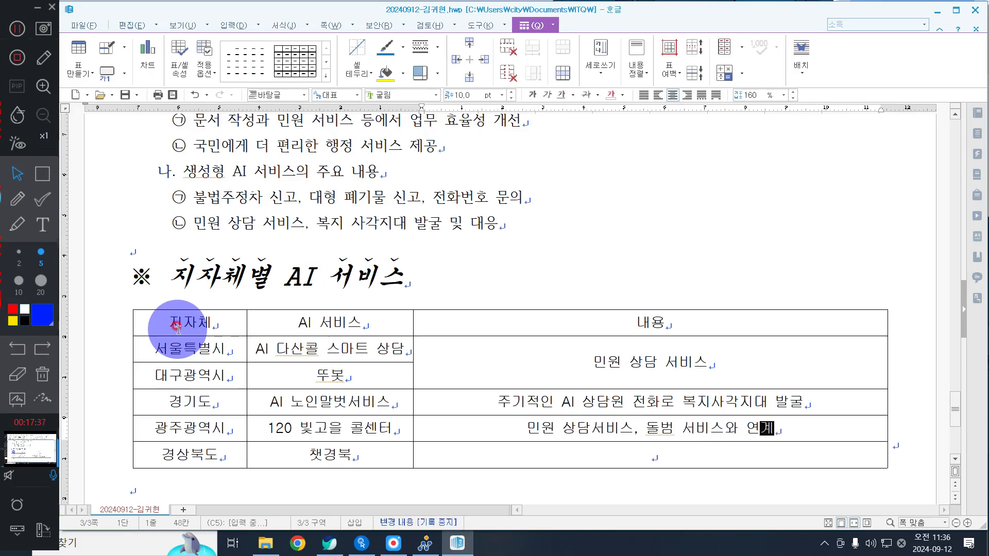
{"action": "type", "text": "한 복지 서"}
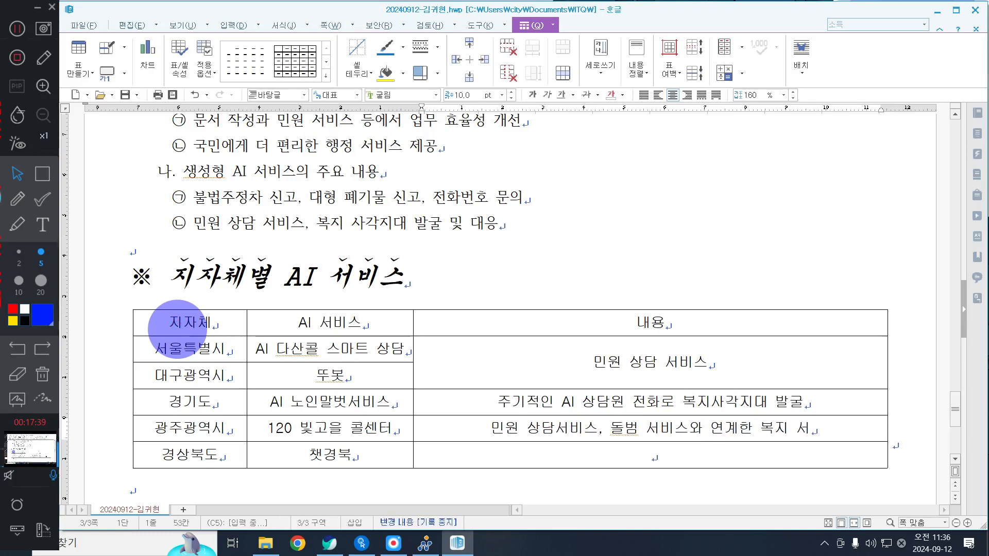
{"action": "type", "text": "비스"}
- Enter 자원 초안 작성, 홍보자료 등 내부 행정 서비스에 활용 in the 내용 cell for 경상북도
{"action": "key", "text": "Down"}
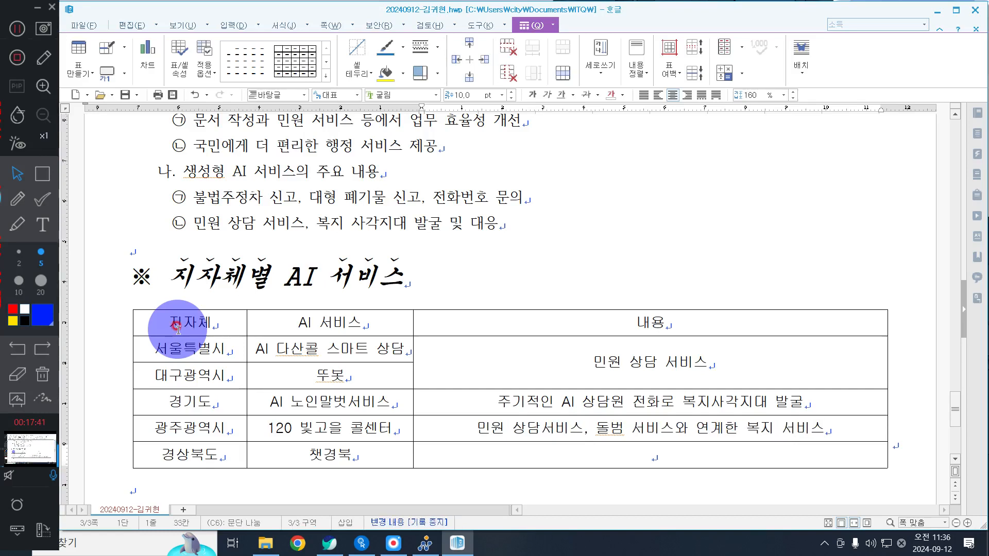
{"action": "type", "text": "자원 조"}
{"action": "type", "text": "안 작성, "}
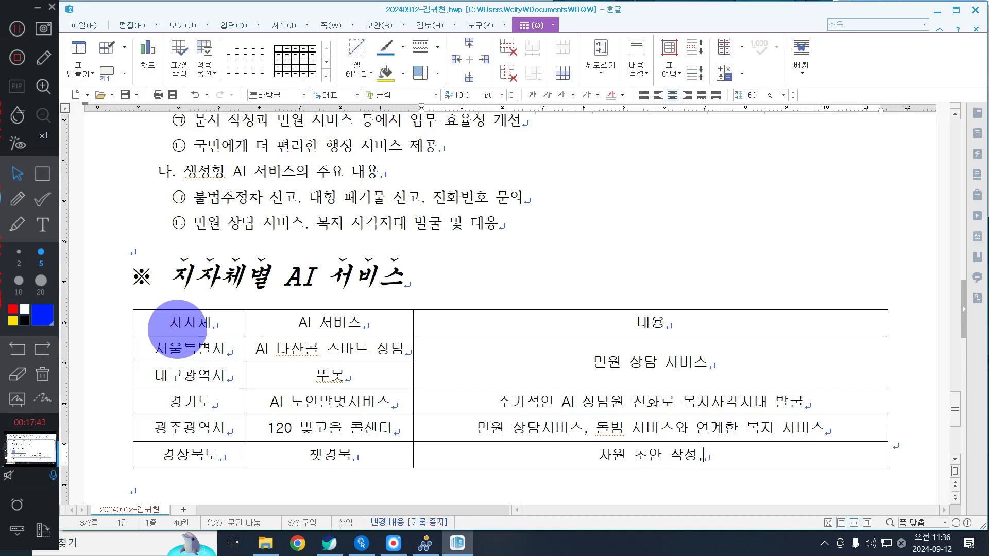
{"action": "type", "text": "홍보자료"}
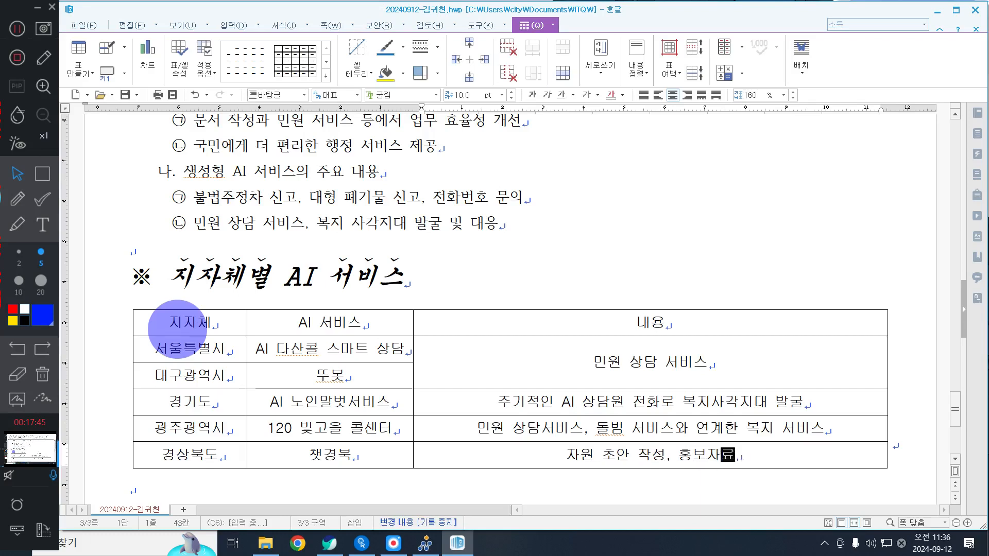
{"action": "type", "text": " 등 내부 "}
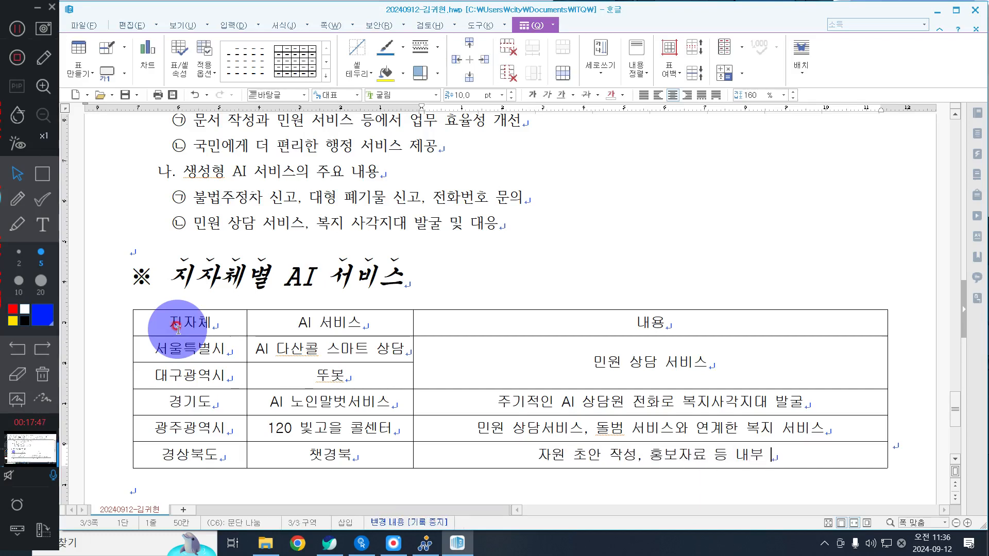
{"action": "type", "text": "행정 서비스"}
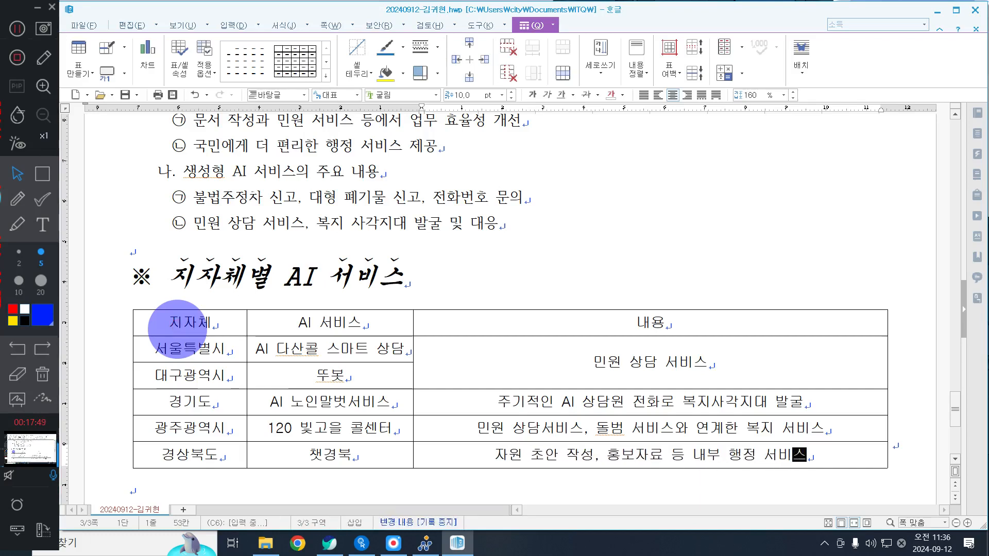
{"action": "type", "text": "에 ㅎ용"}
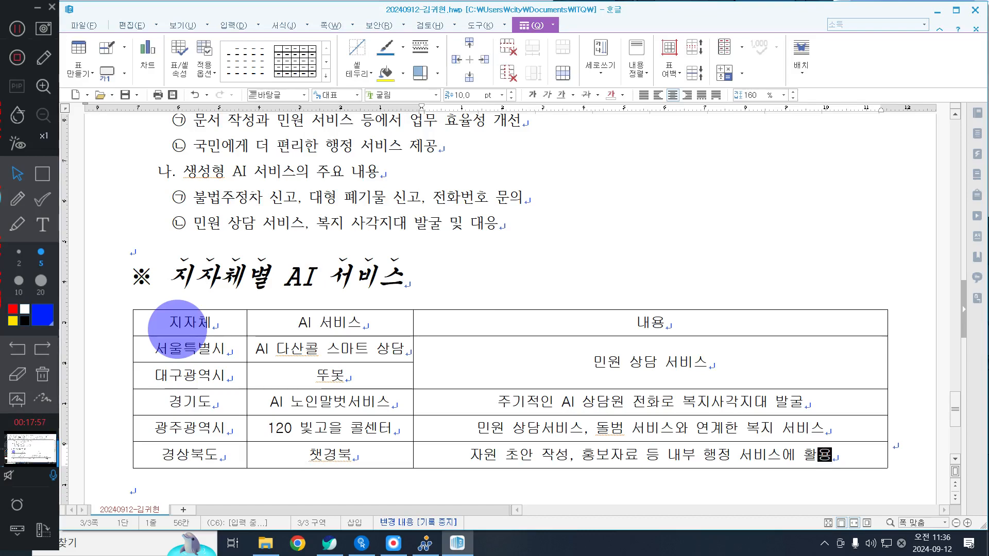
{"action": "left_click", "coordinate": [188, 322]}
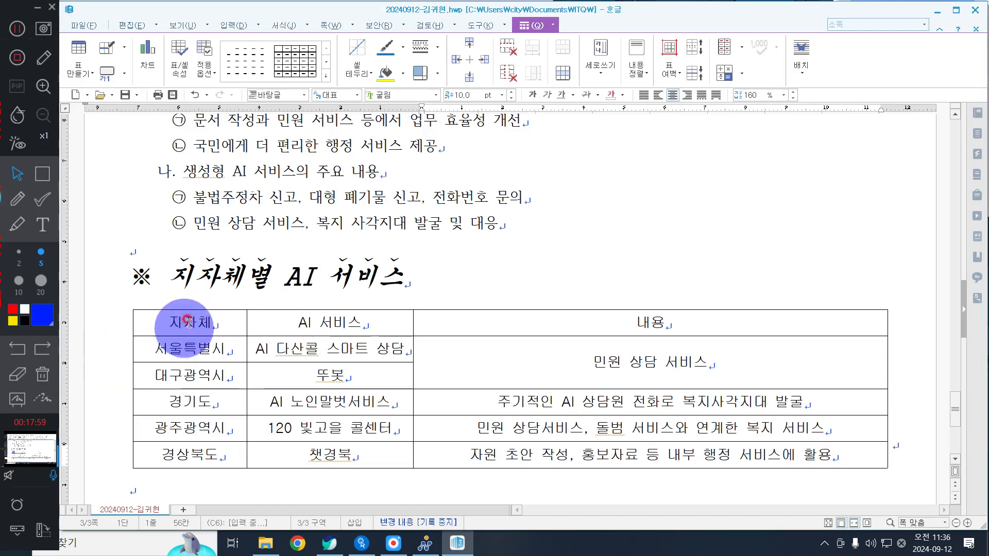
{"action": "left_click_drag", "start_coordinate": [188, 323], "coordinate": [727, 447]}
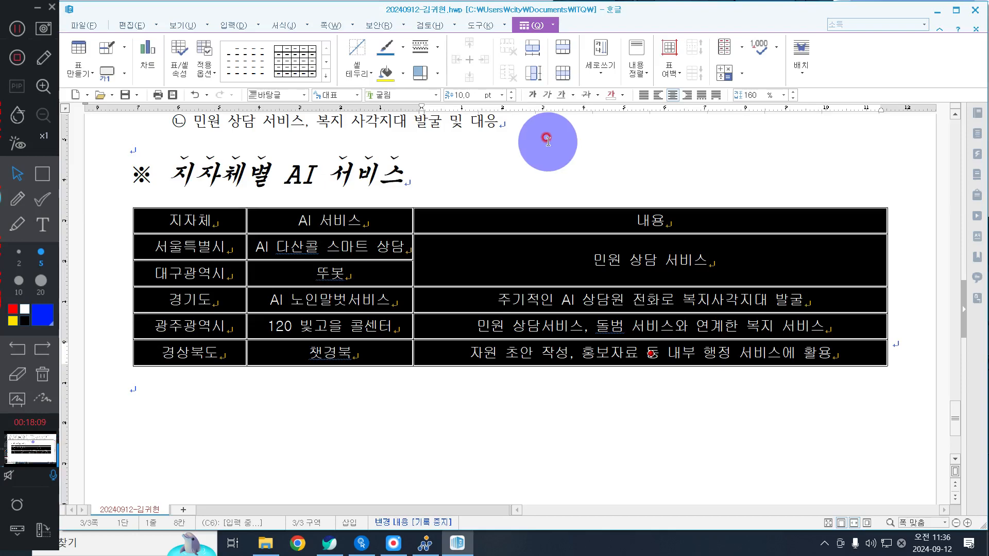
{"action": "left_click", "coordinate": [558, 193]}
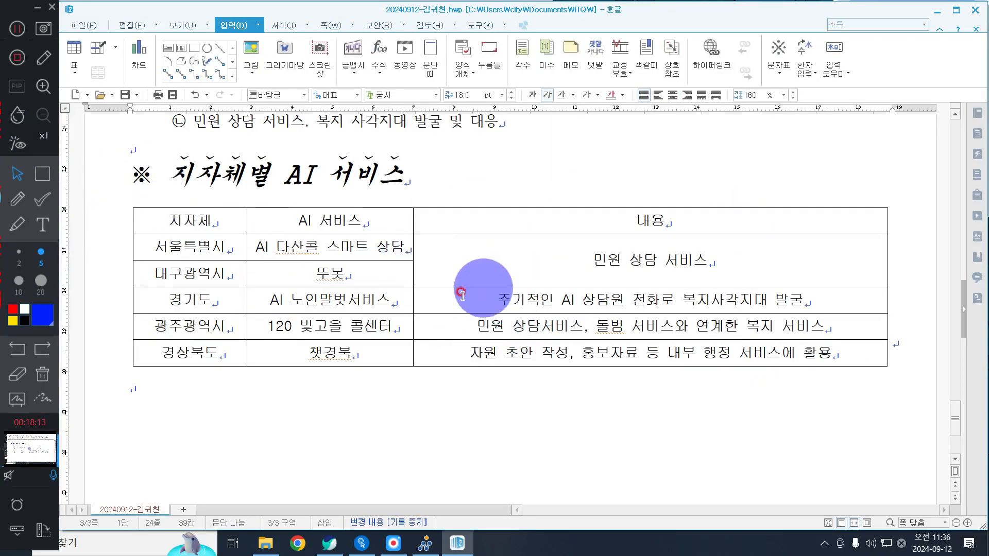
{"action": "left_click_drag", "start_coordinate": [205, 221], "coordinate": [750, 394]}
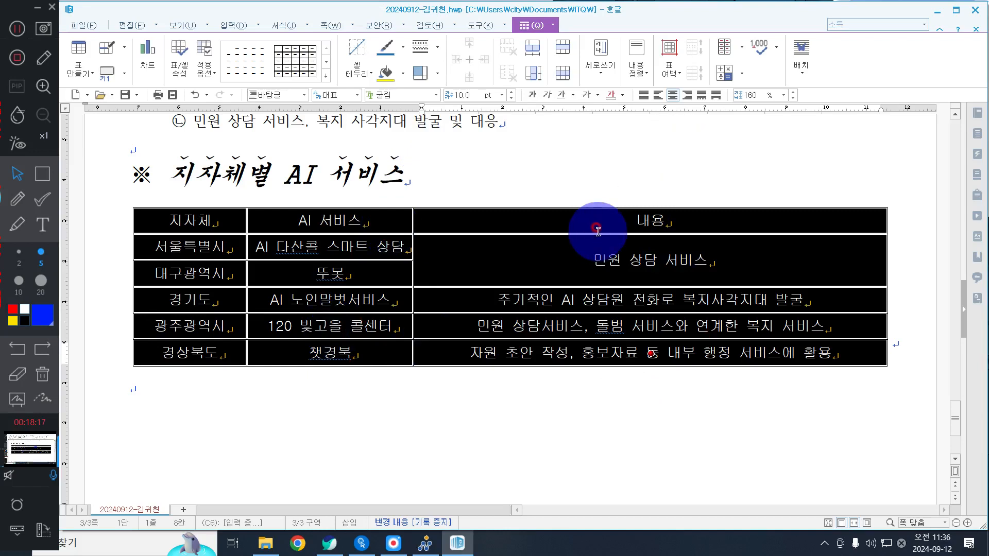
- Correct the misspelled word before 서비스와 연계한 to 돌봄 in the 내용 cell for 광주광역시
{"action": "left_click", "coordinate": [624, 327]}
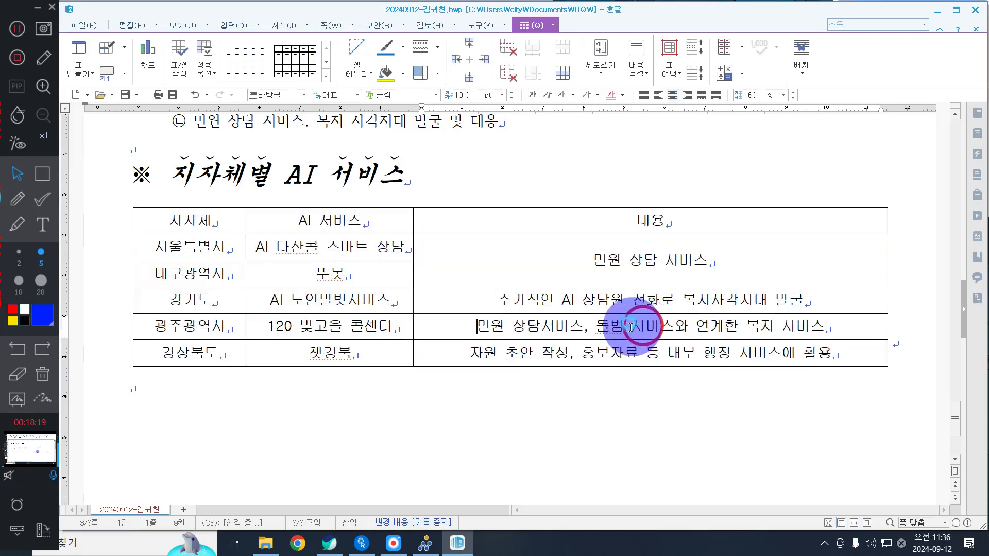
{"action": "key", "text": "BackSpace"}
{"action": "type", "text": "보"}
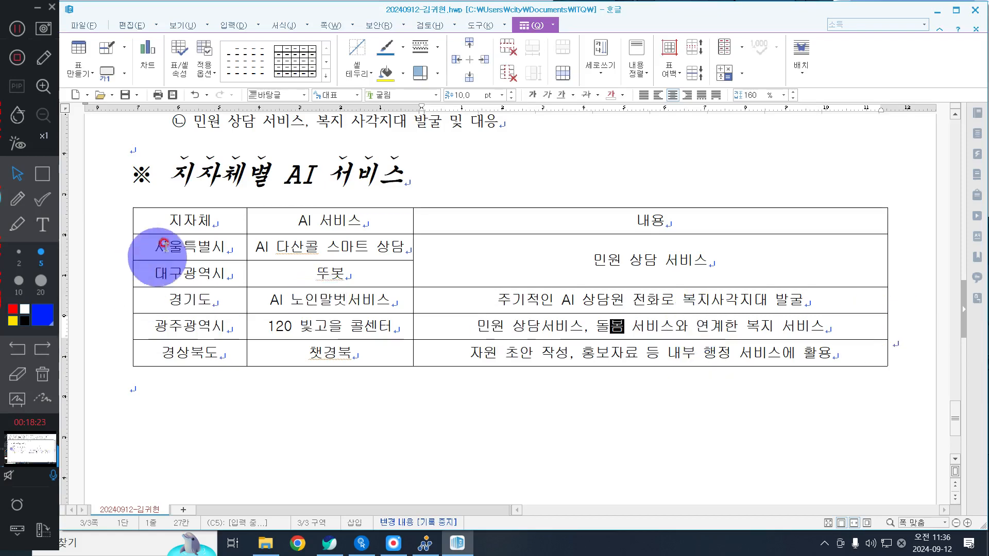
- Apply a double line to the outer border of the whole 지자체별 AI 서비스 table
{"action": "left_click_drag", "start_coordinate": [179, 220], "coordinate": [655, 190]}
{"action": "right_click", "coordinate": [627, 170]}
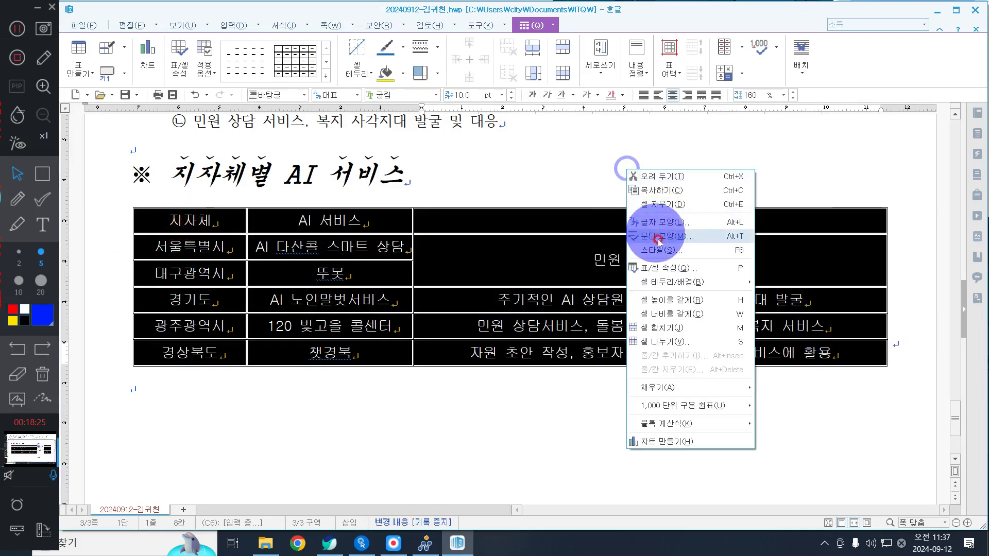
{"action": "left_click", "coordinate": [688, 283]}
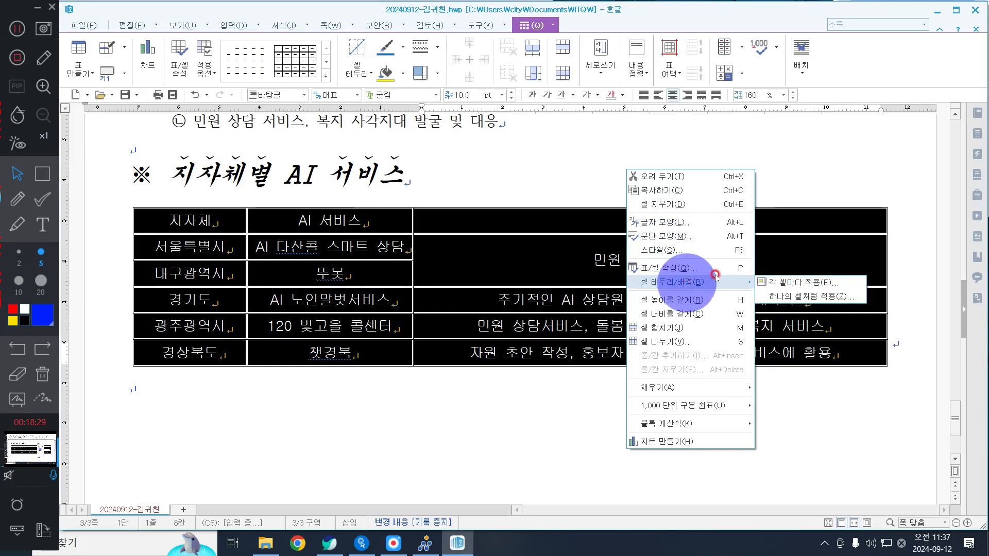
{"action": "left_click", "coordinate": [794, 283]}
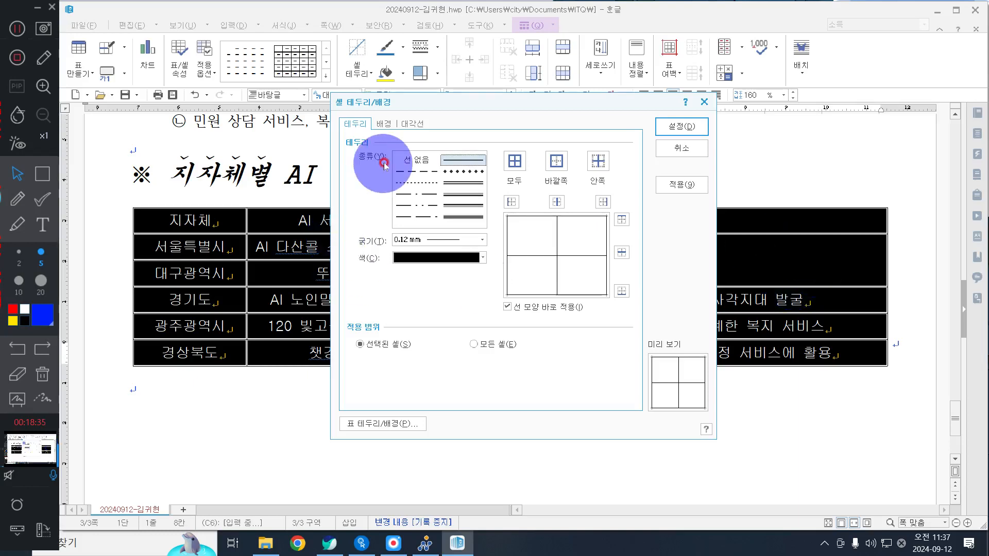
{"action": "left_click", "coordinate": [474, 182]}
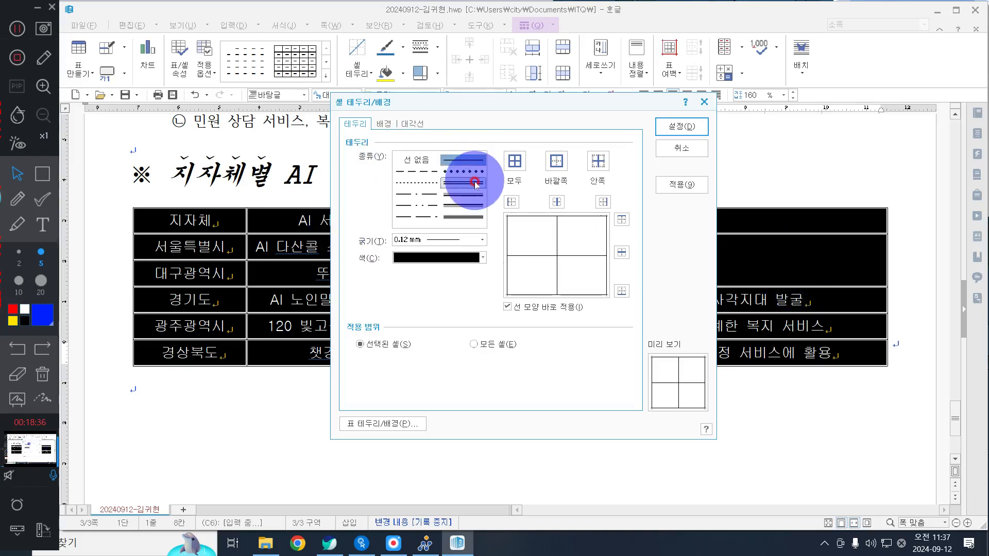
{"action": "left_click", "coordinate": [555, 161]}
{"action": "left_click", "coordinate": [697, 133]}
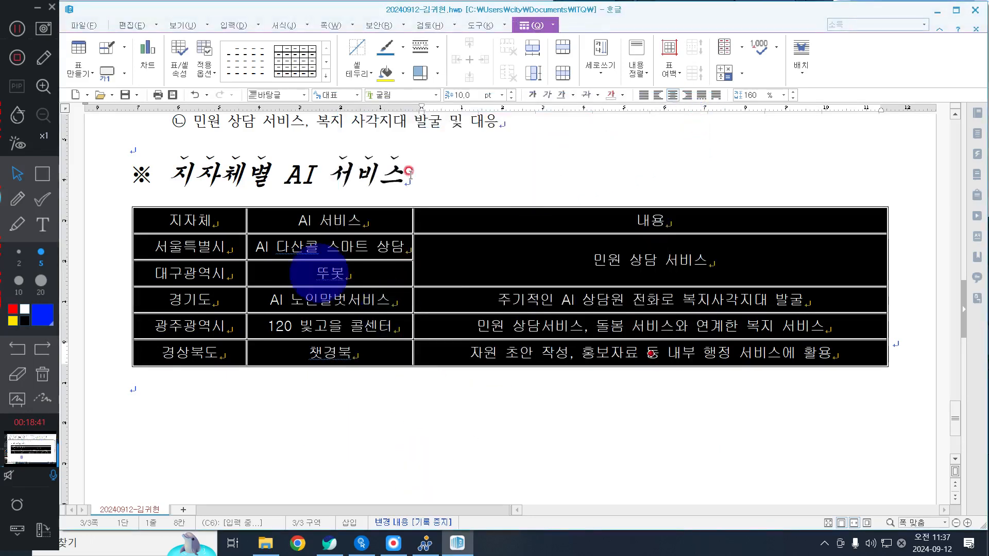
- Remove the left and right outer borders of the whole table by setting them to 선 없음
{"action": "right_click", "coordinate": [545, 161]}
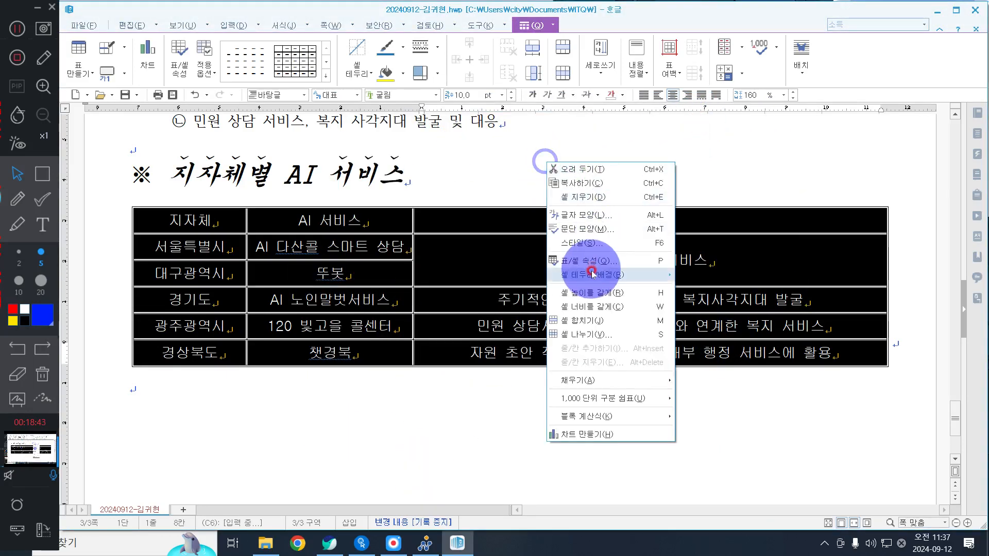
{"action": "mouse_move", "coordinate": [645, 265]}
{"action": "left_click", "coordinate": [719, 274]}
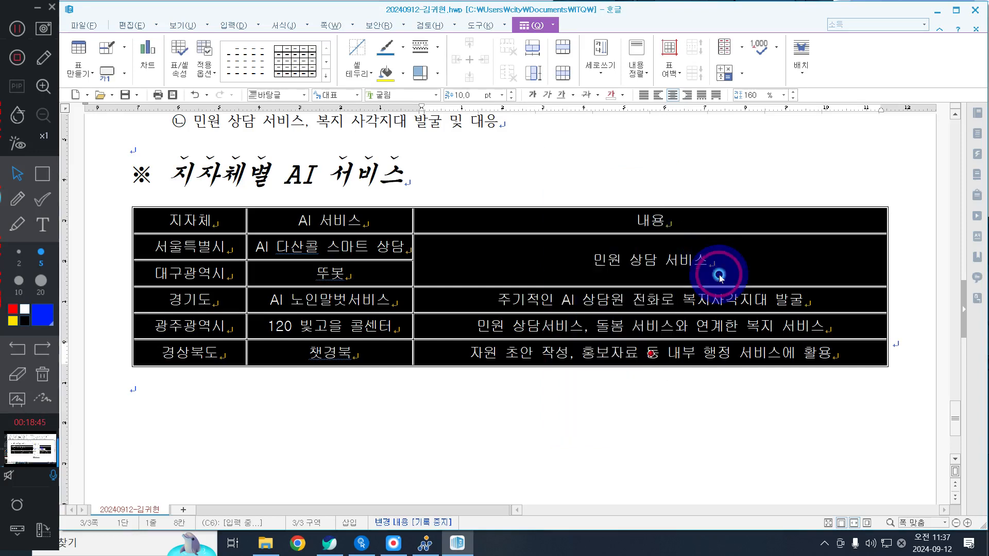
{"action": "left_click", "coordinate": [418, 159]}
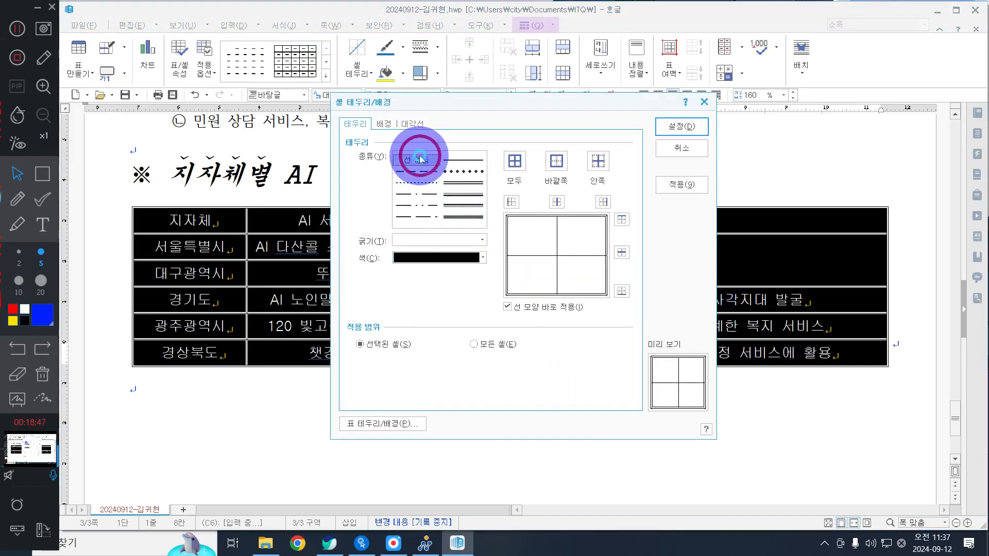
{"action": "left_click", "coordinate": [511, 202]}
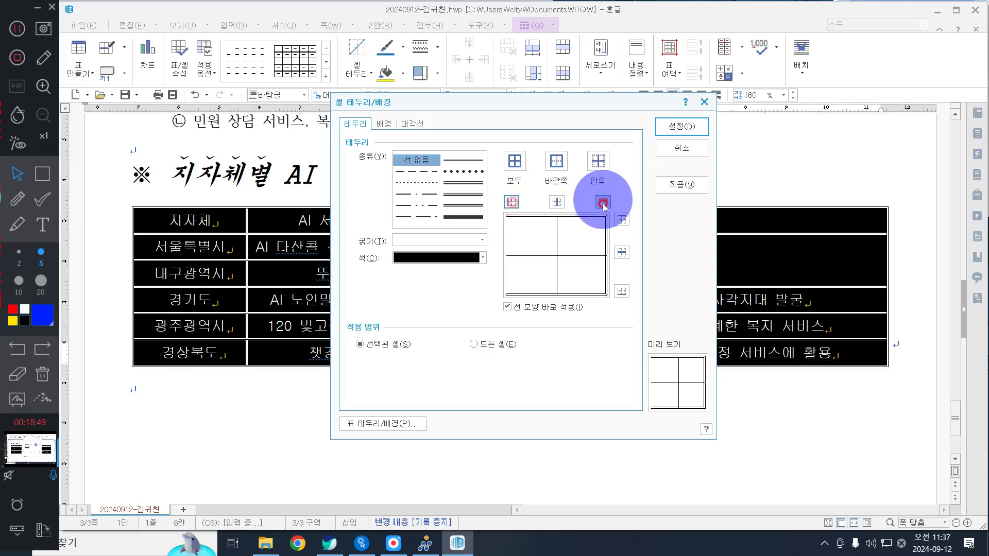
{"action": "left_click", "coordinate": [602, 201]}
{"action": "left_click", "coordinate": [672, 126]}
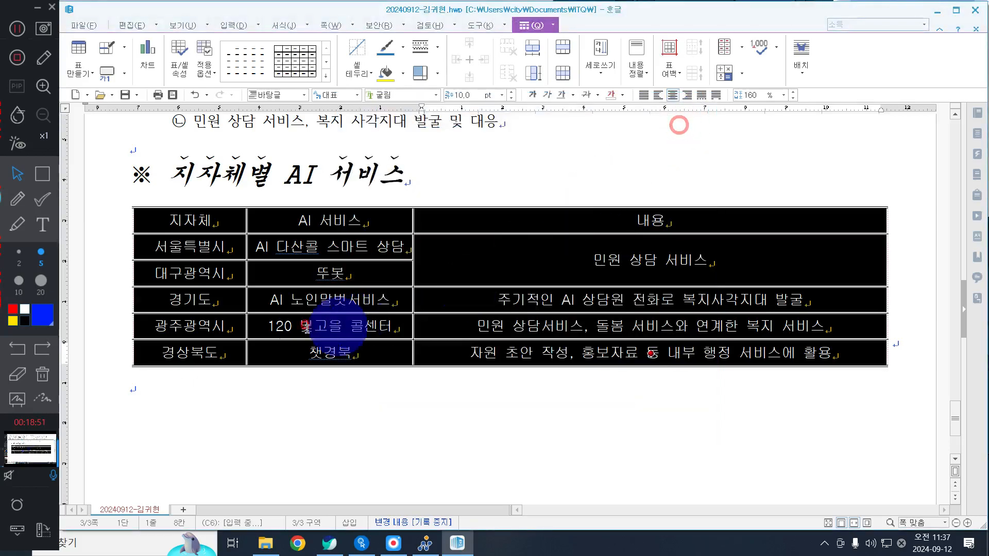
- Apply a double line to the bottom border of the header row in the 지자체별 AI 서비스 table
{"action": "left_click_drag", "start_coordinate": [225, 222], "coordinate": [643, 168]}
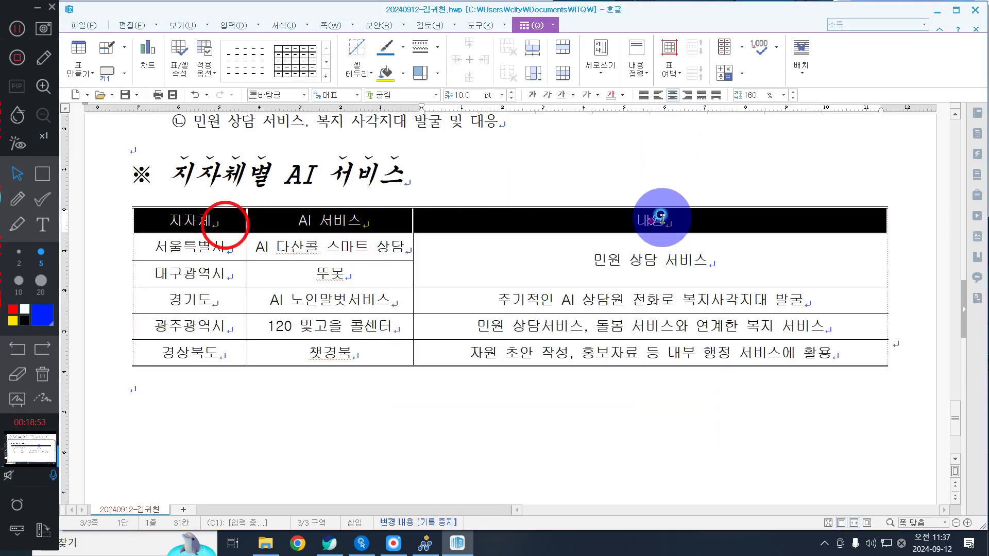
{"action": "right_click", "coordinate": [602, 160]}
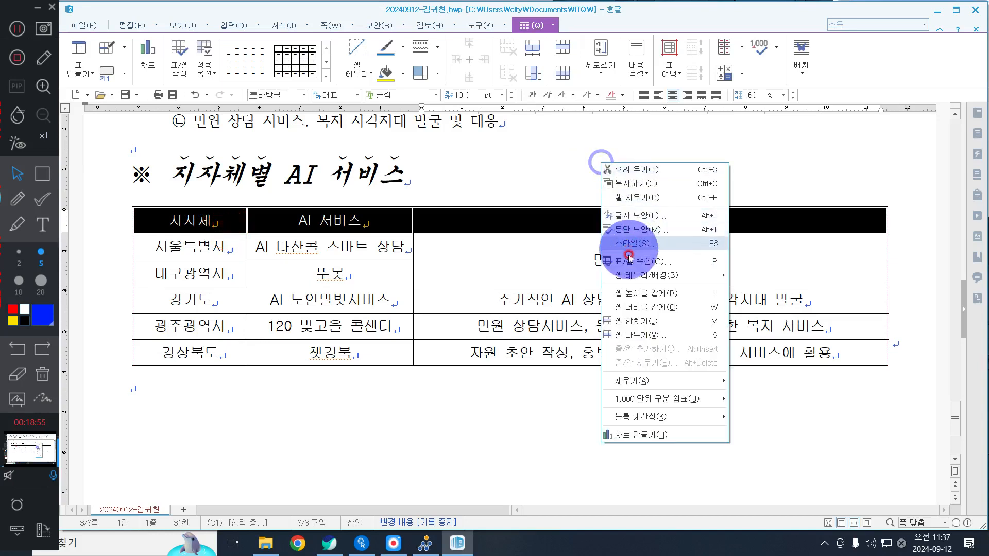
{"action": "mouse_move", "coordinate": [638, 277]}
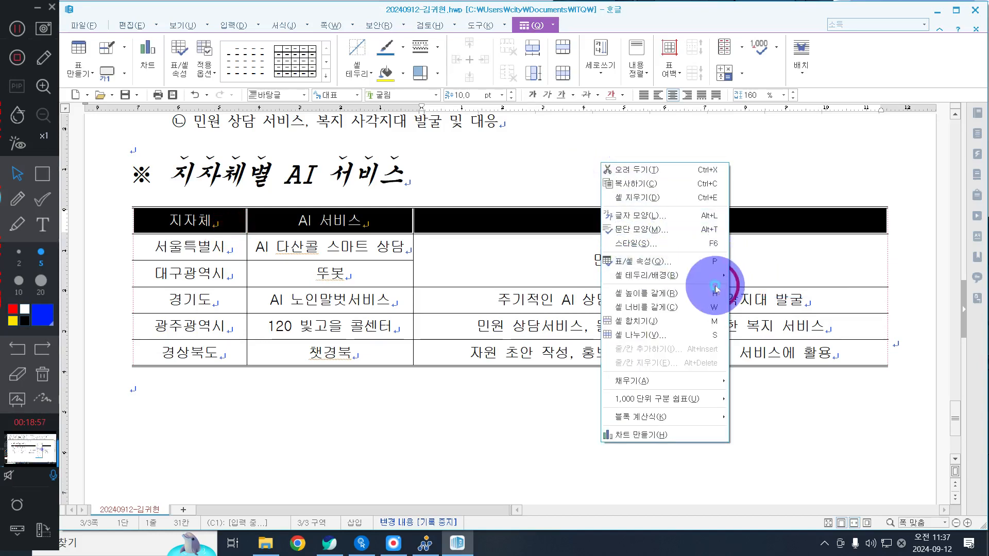
{"action": "left_click", "coordinate": [755, 277]}
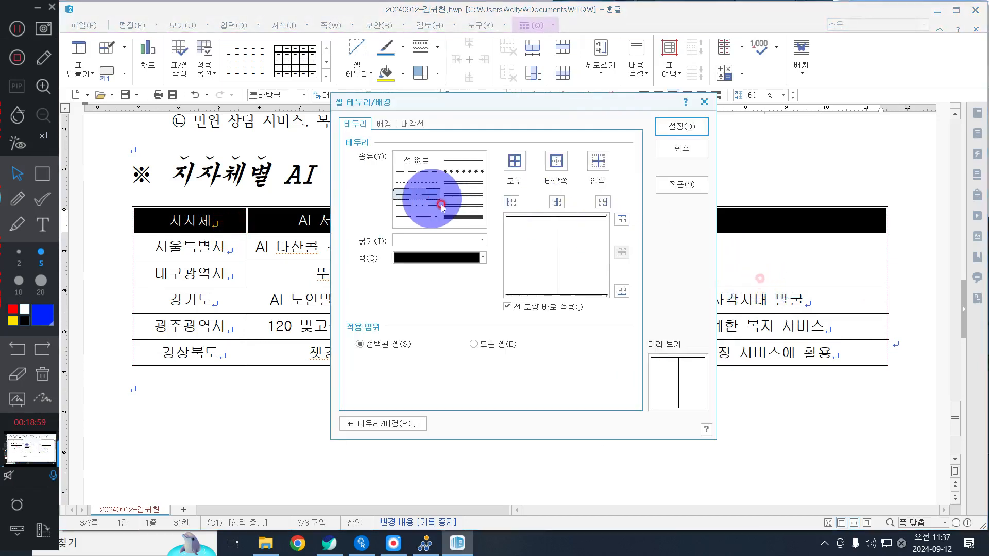
{"action": "left_click", "coordinate": [470, 183]}
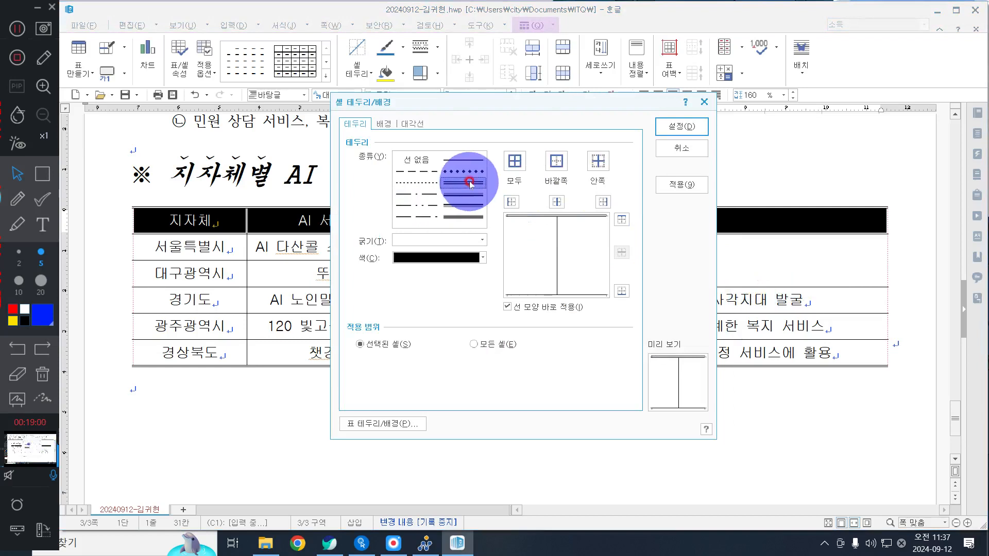
{"action": "left_click", "coordinate": [622, 291]}
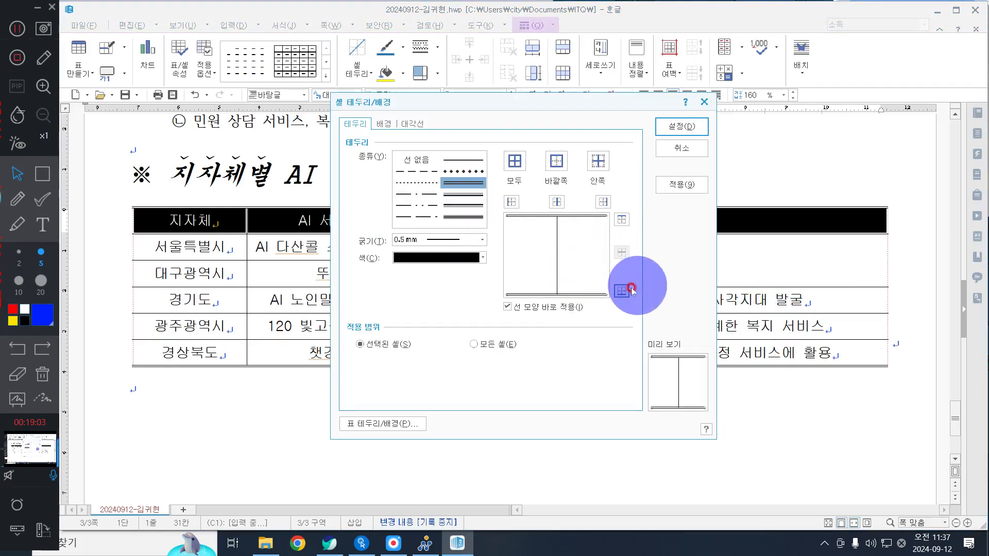
- Fill the header row with a 수평 gradient that starts in white and ends in yellow
{"action": "left_click", "coordinate": [388, 128]}
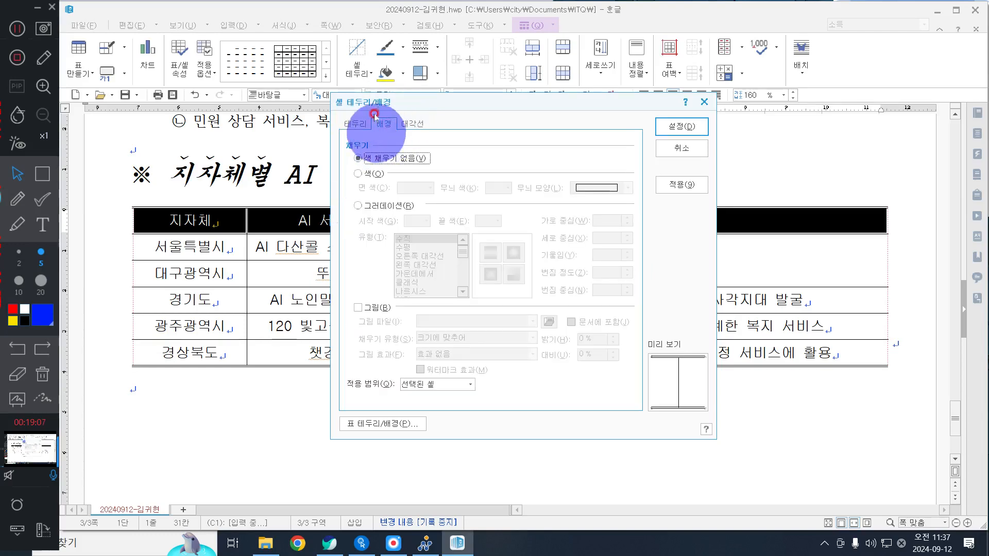
{"action": "left_click", "coordinate": [371, 205]}
{"action": "left_click", "coordinate": [432, 228]}
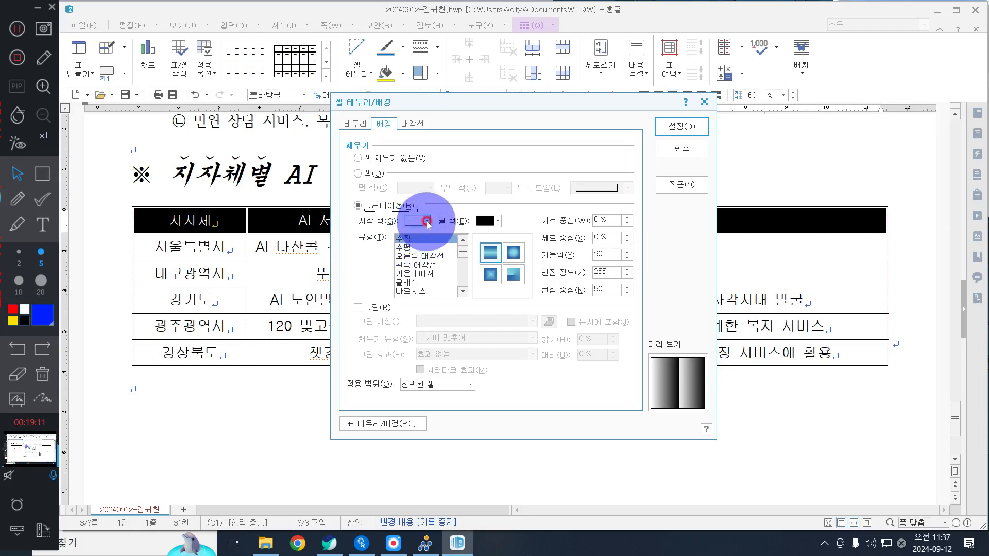
{"action": "left_click", "coordinate": [486, 219]}
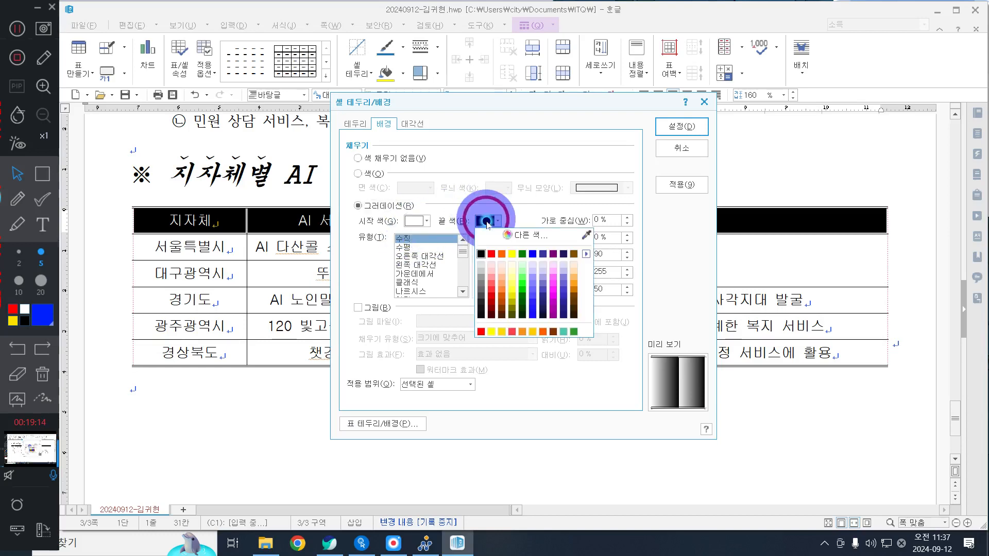
{"action": "left_click", "coordinate": [512, 254]}
{"action": "left_click", "coordinate": [407, 248]}
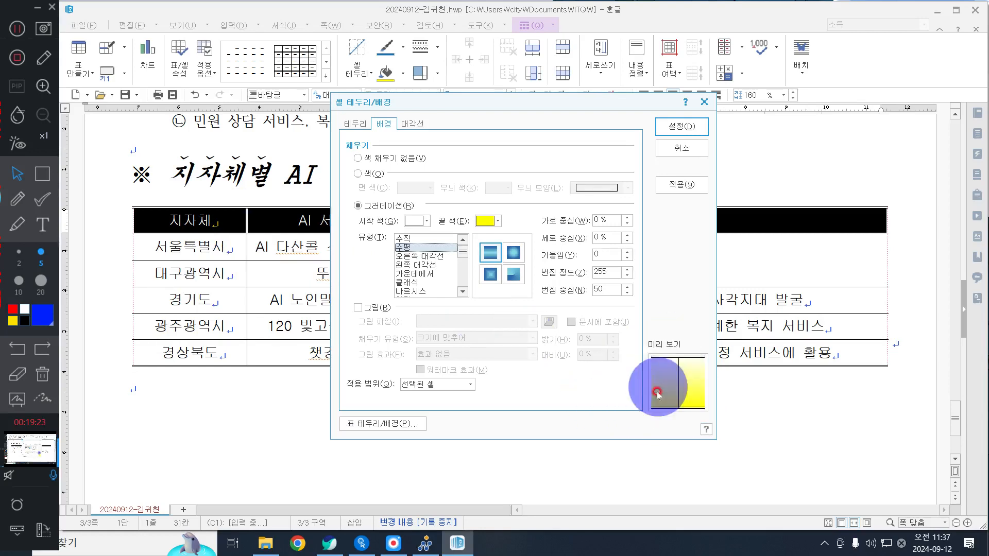
{"action": "left_click", "coordinate": [678, 132]}
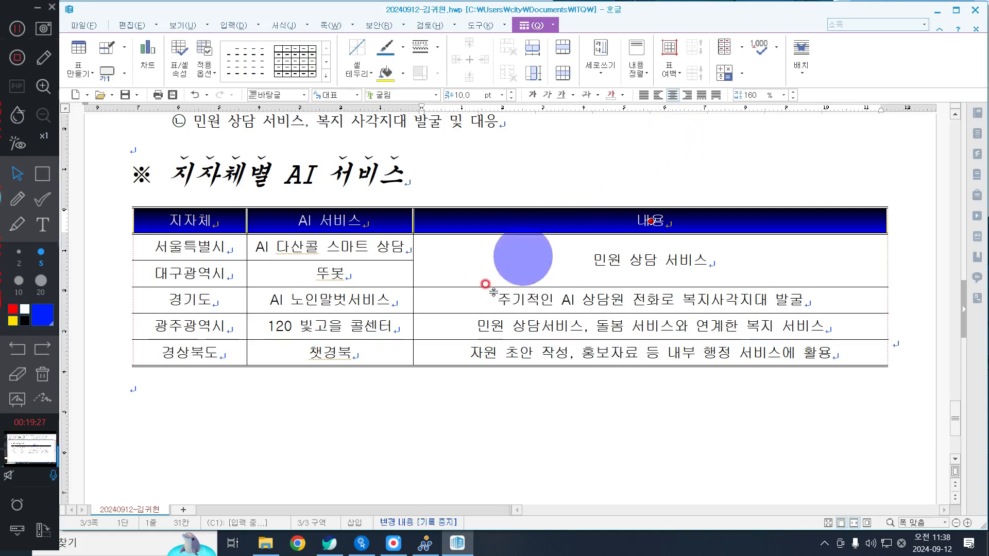
{"action": "left_click", "coordinate": [513, 405]}
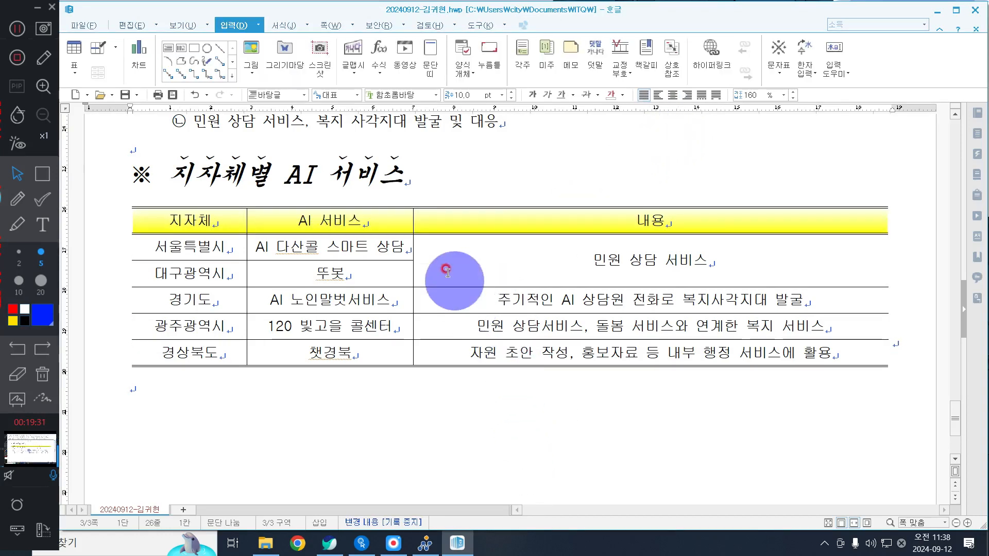
- Widen the AI 서비스 column slightly by moving its border with the 내용 column
{"action": "left_click_drag", "start_coordinate": [412, 266], "coordinate": [425, 272]}
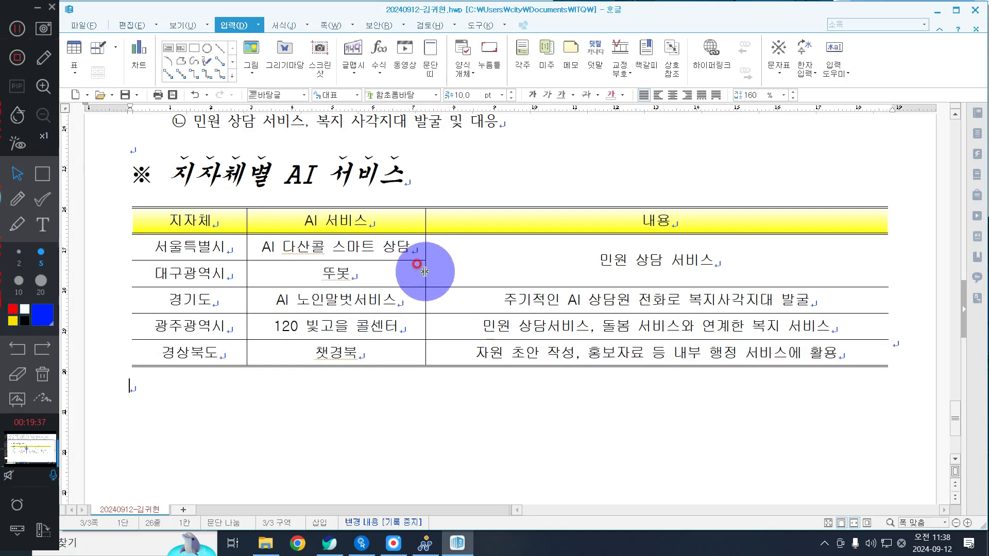
{"action": "left_click_drag", "start_coordinate": [425, 265], "coordinate": [434, 271]}
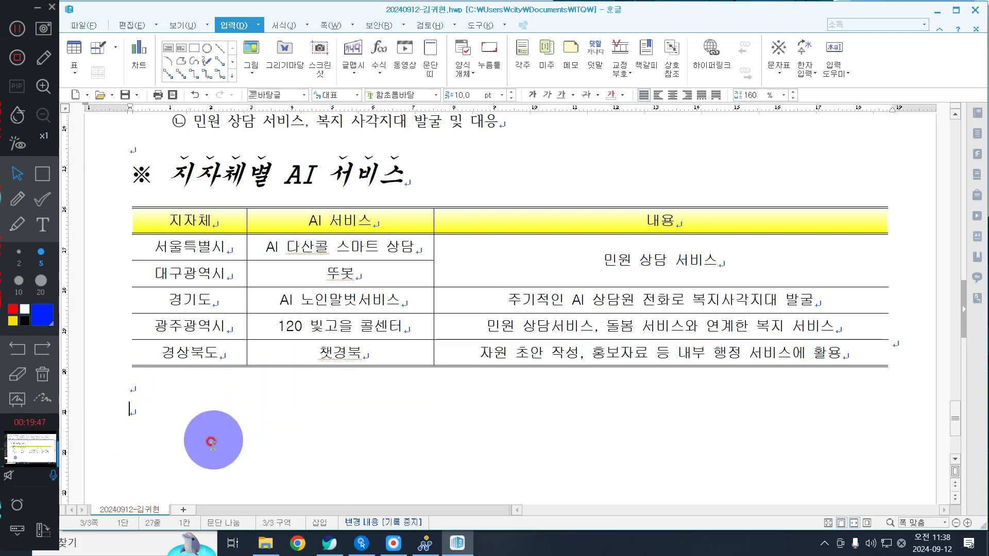
- Enter 서울특별시 on a new line below the table
{"action": "type", "text": "서"}
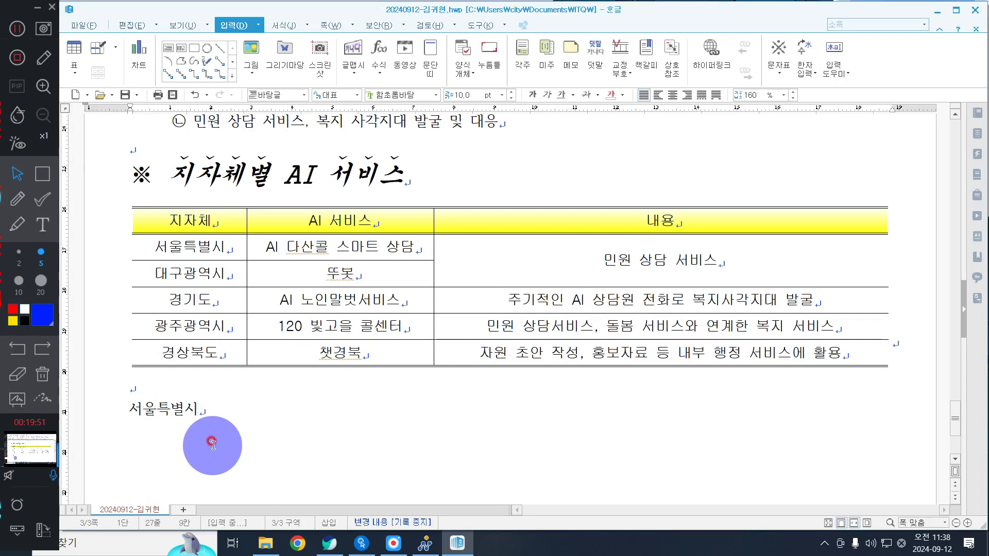
{"action": "type", "text": "울특별시"}
{"action": "left_click", "coordinate": [93, 412]}
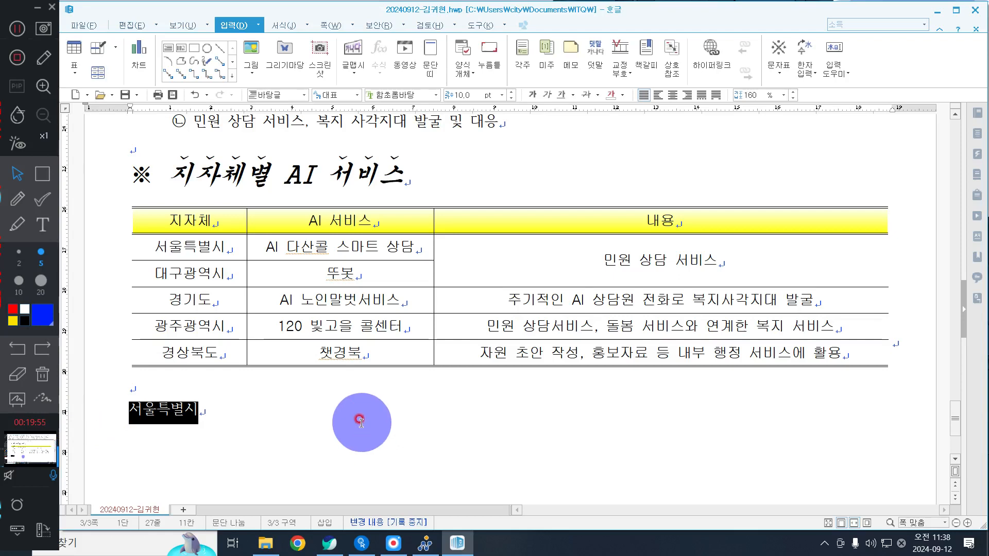
{"action": "left_click", "coordinate": [417, 93]}
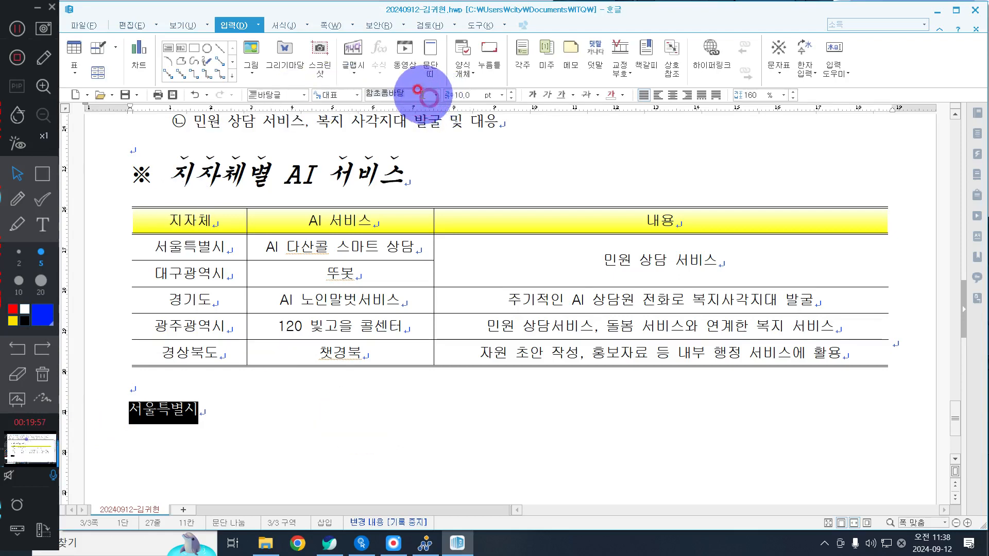
{"action": "left_click", "coordinate": [214, 407]}
{"action": "left_click", "coordinate": [126, 413]}
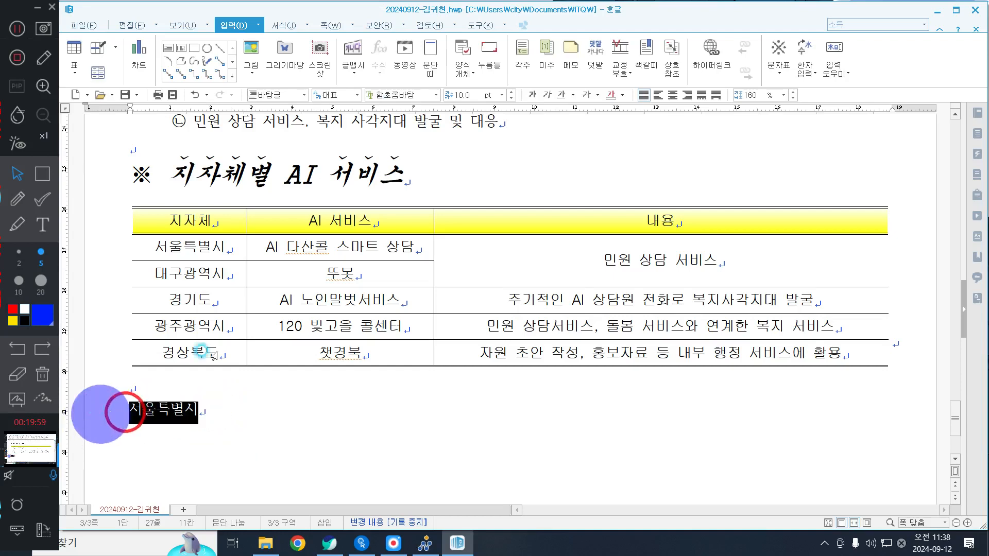
{"action": "right_click", "coordinate": [231, 407]}
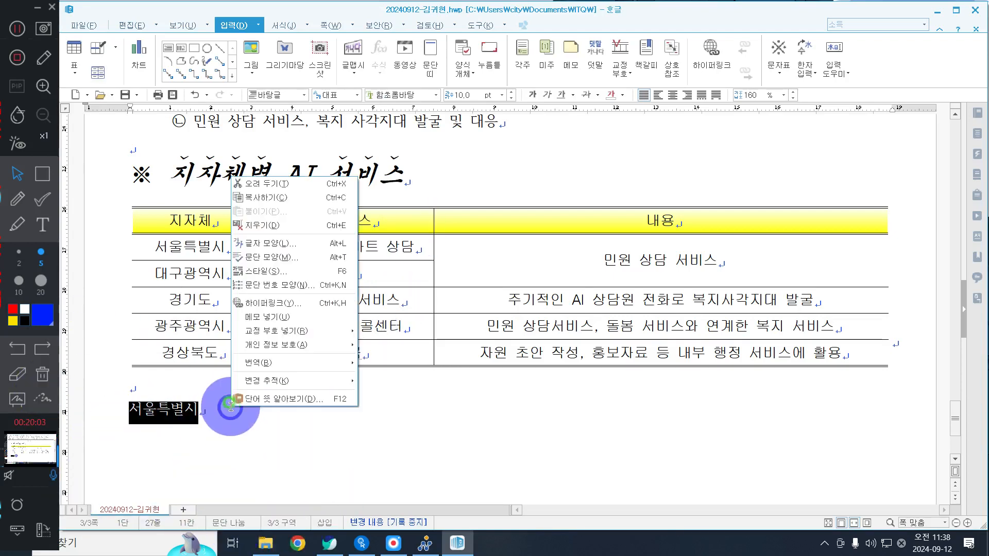
{"action": "left_click", "coordinate": [192, 440]}
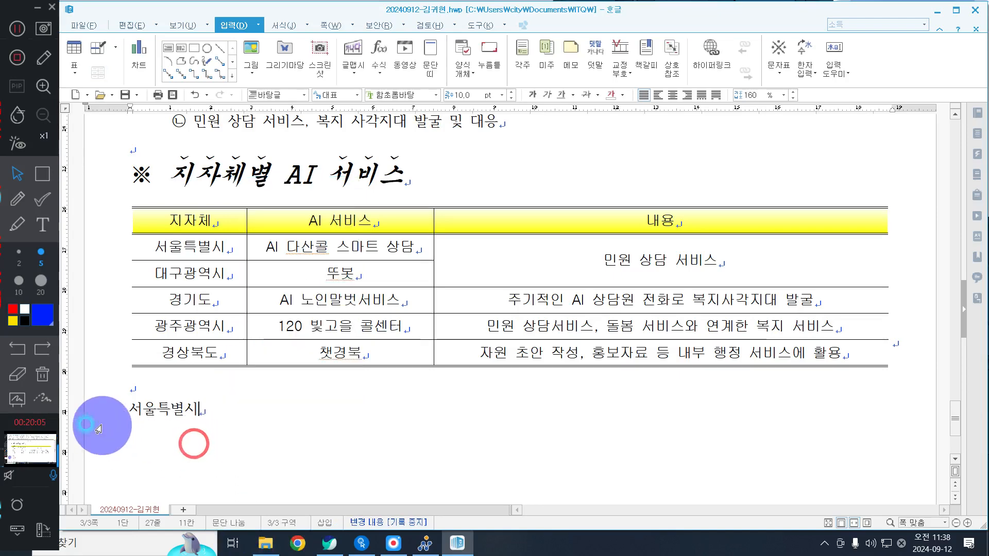
- Set the 서울특별시 line below the table to a 24 pt base size and the 돋움 font
{"action": "left_click_drag", "start_coordinate": [98, 427], "coordinate": [235, 414]}
{"action": "right_click", "coordinate": [235, 415]}
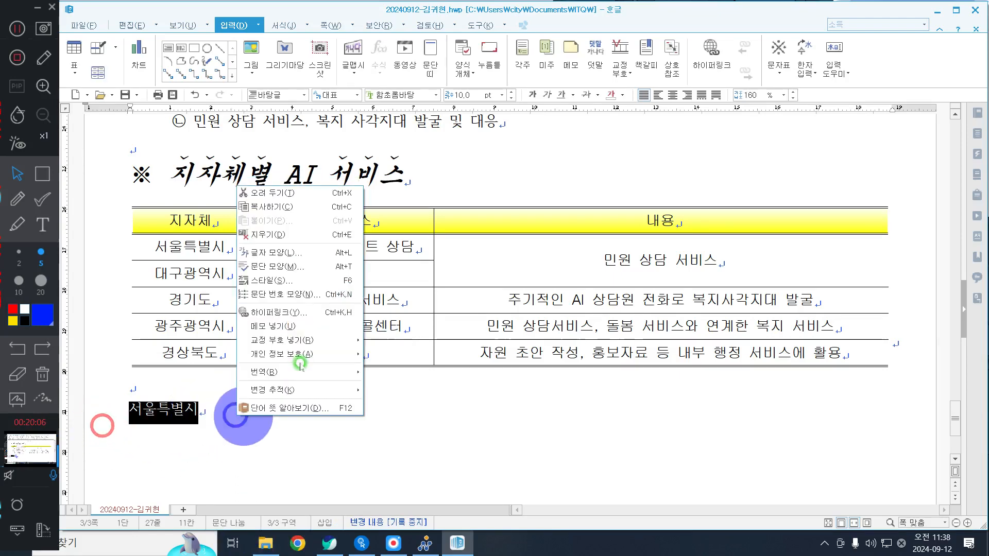
{"action": "left_click", "coordinate": [290, 254]}
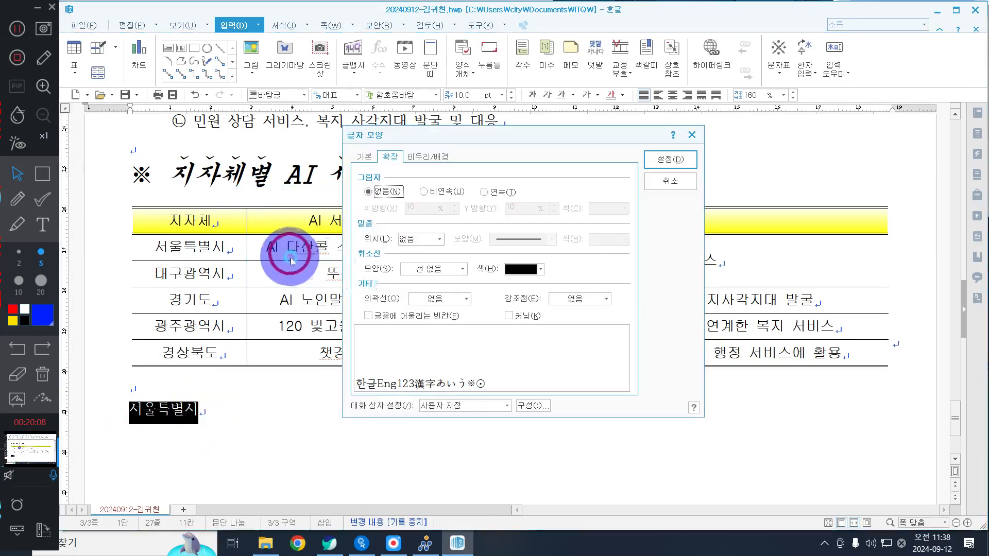
{"action": "left_click", "coordinate": [364, 157]}
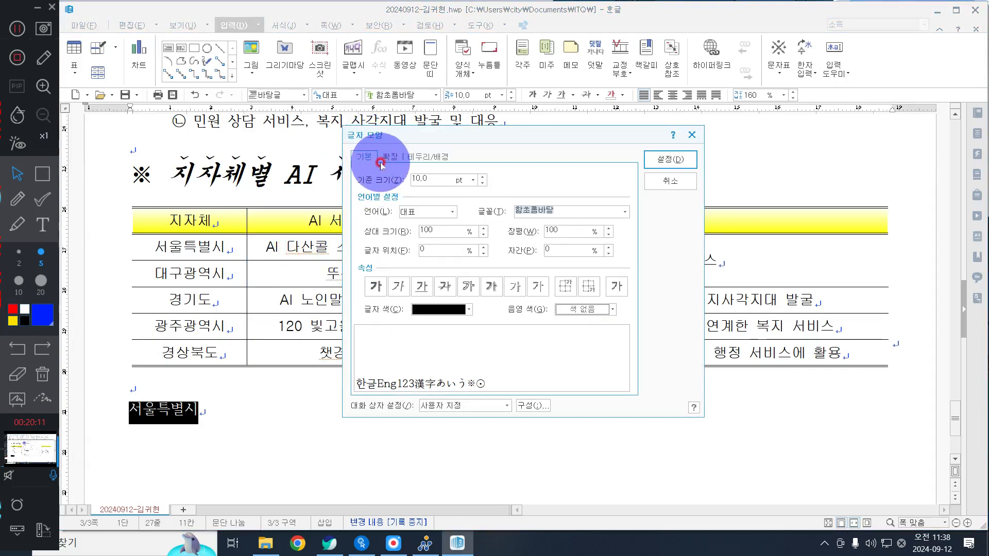
{"action": "left_click", "coordinate": [472, 176]}
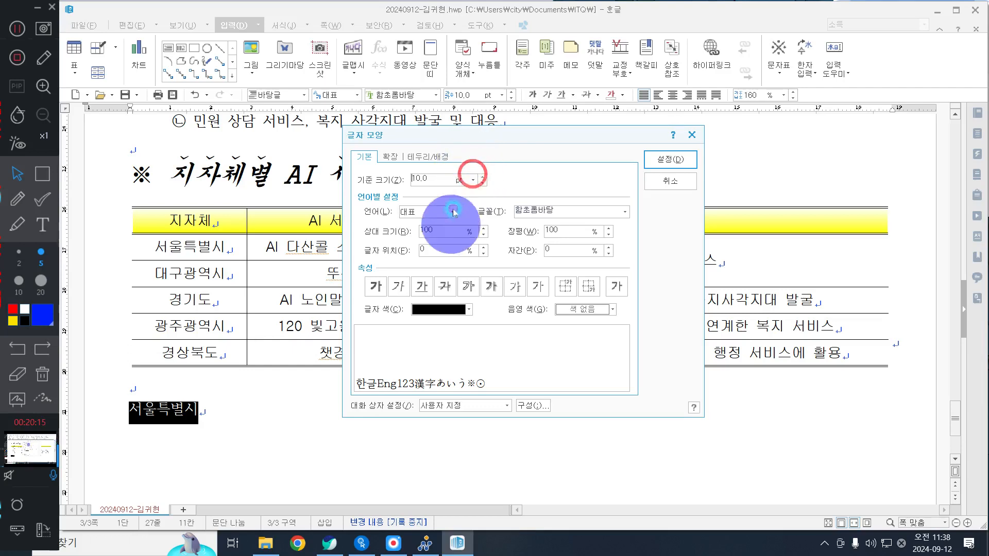
{"action": "left_click", "coordinate": [472, 180]}
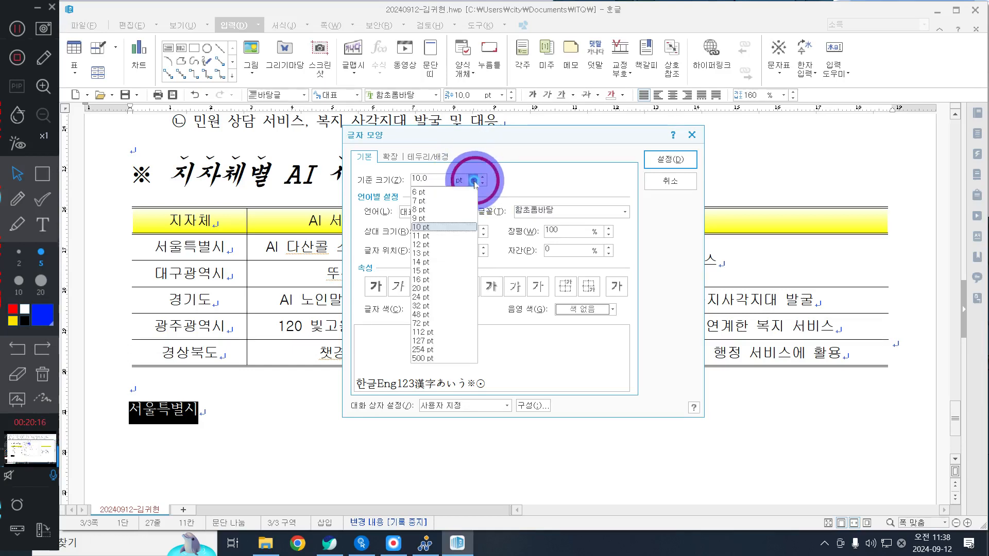
{"action": "left_click", "coordinate": [441, 303]}
{"action": "left_click", "coordinate": [555, 211]}
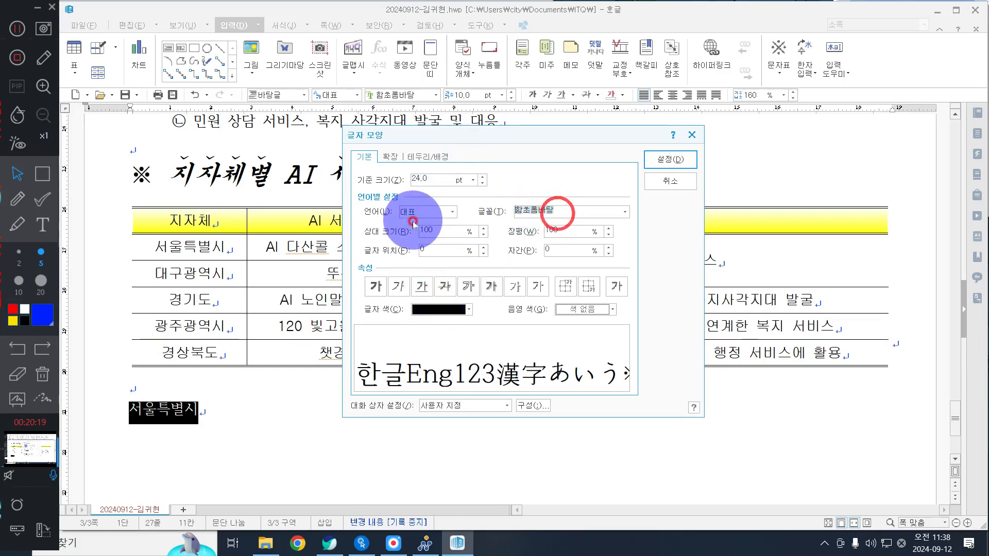
{"action": "type", "text": "돋움"}
{"action": "key", "text": "Return"}
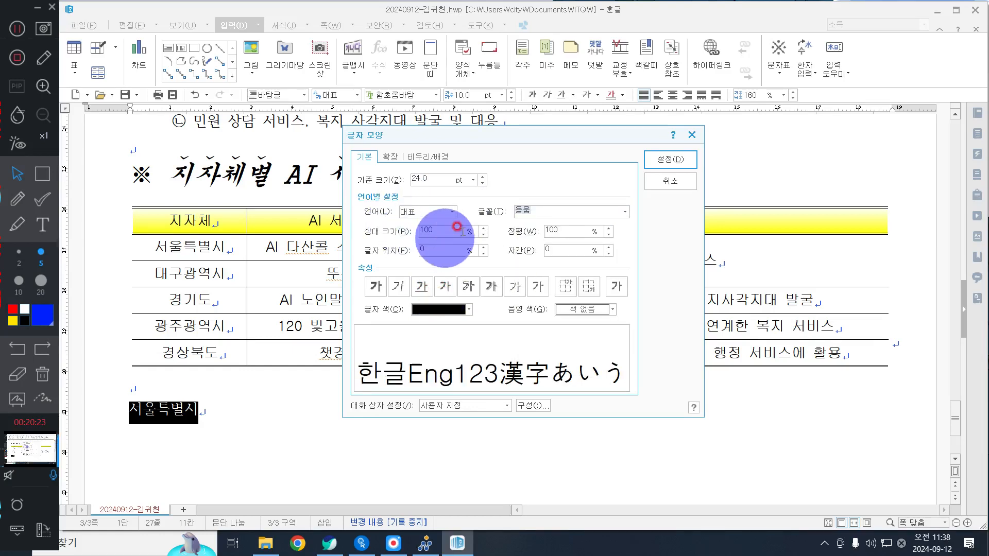
- Set the character width (장평) of the 서울특별시 line to 105% and make it bold
{"action": "left_click", "coordinate": [563, 231]}
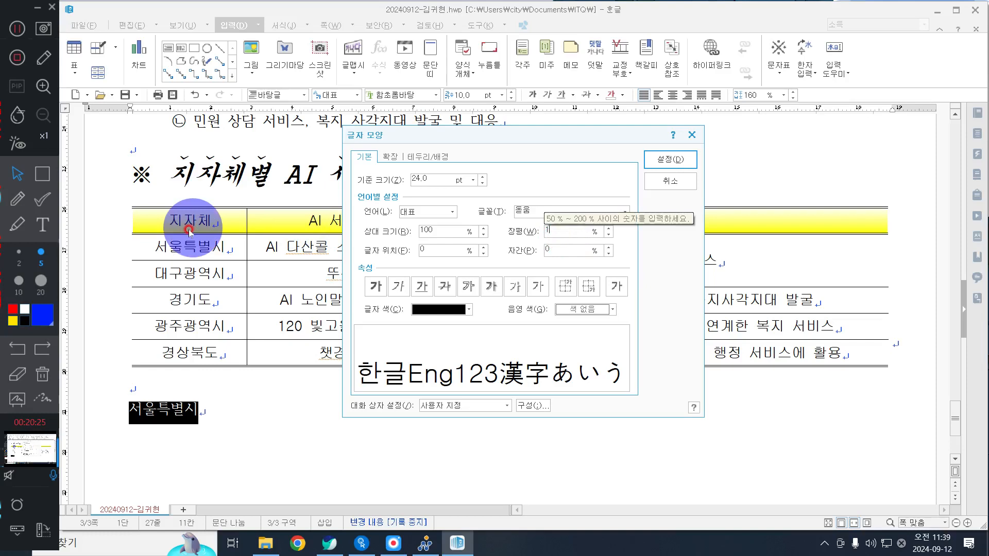
{"action": "type", "text": "105"}
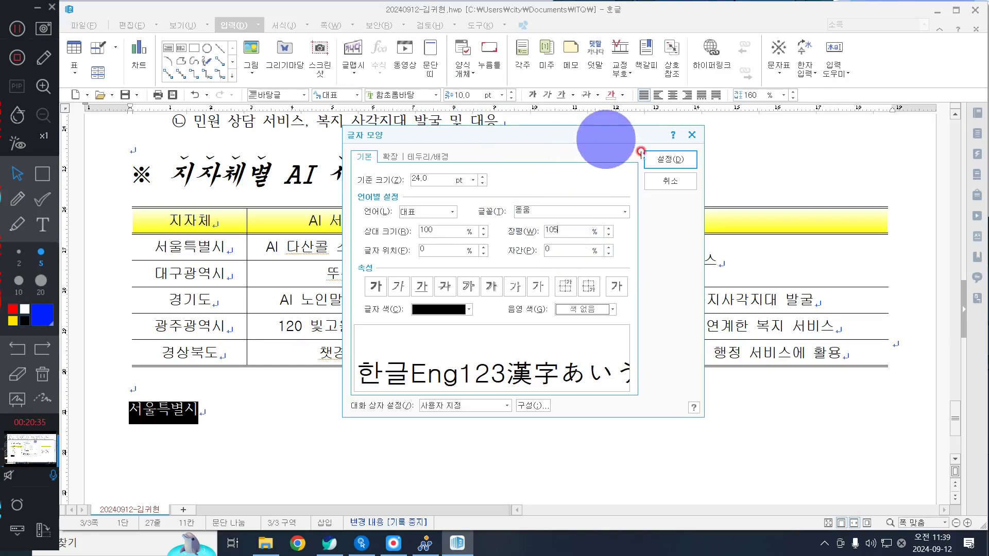
{"action": "left_click", "coordinate": [375, 287]}
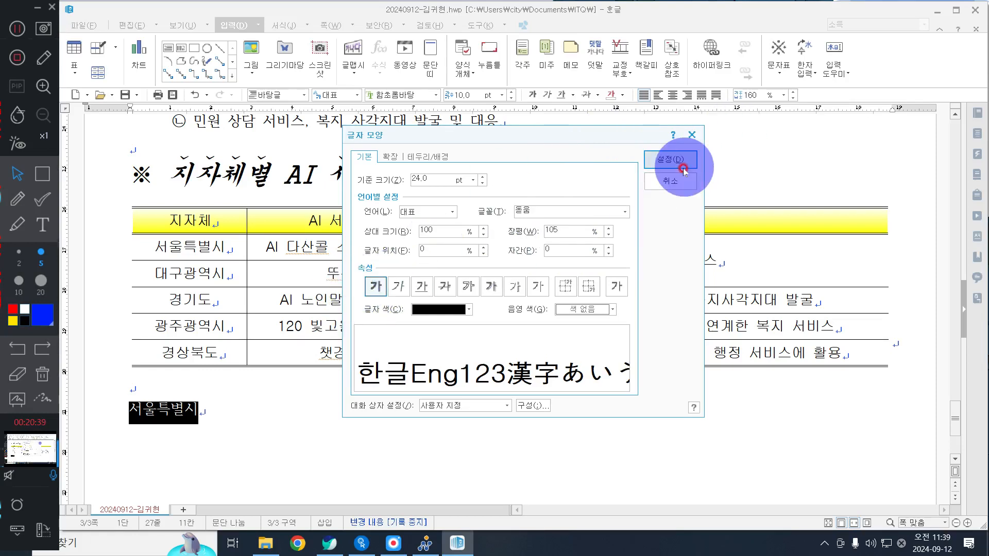
{"action": "left_click", "coordinate": [671, 160]}
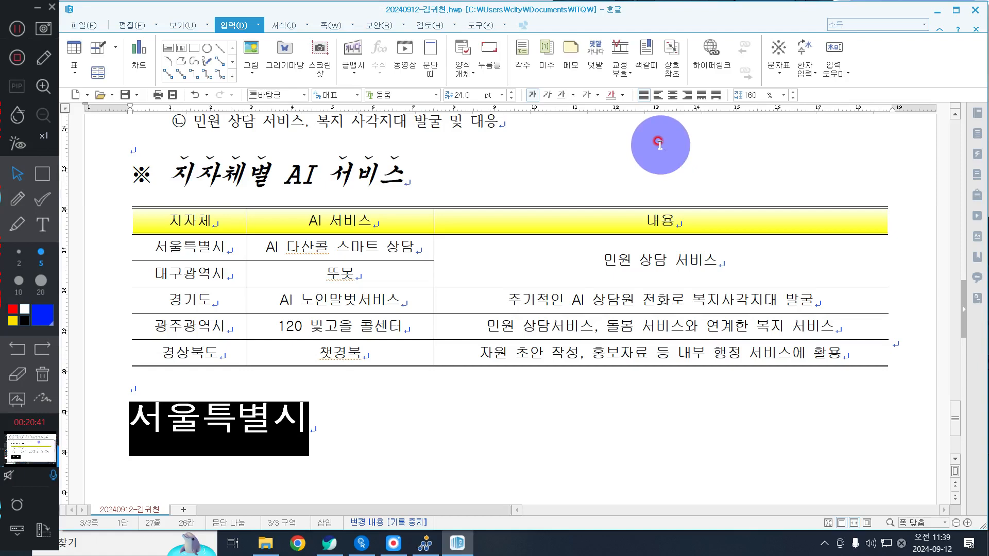
- Align the 서울특별시 line below the table to the right
{"action": "left_click", "coordinate": [687, 95]}
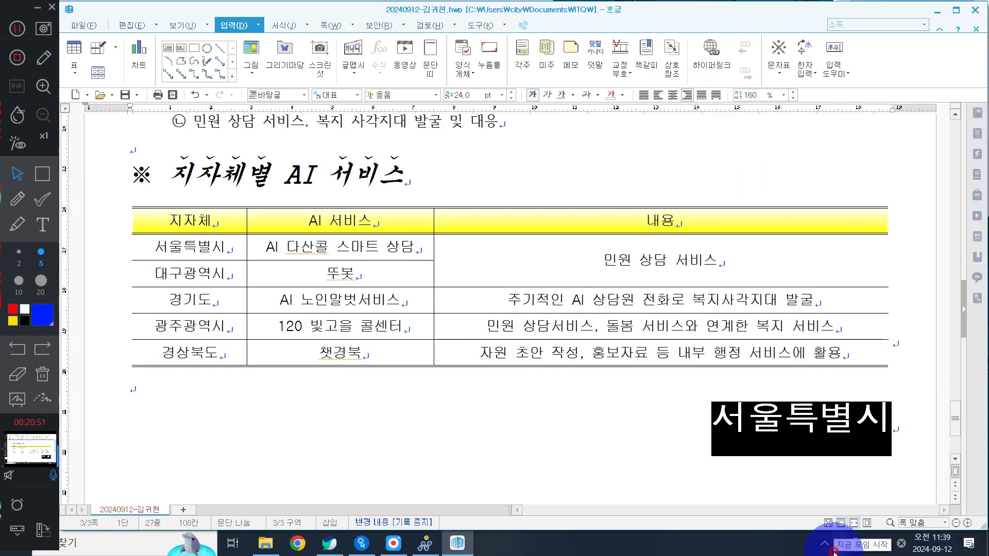
{"action": "left_click", "coordinate": [715, 424]}
- Insert page numbers at the lower right of the page in ①,②,③ format, without dashes, starting from 6
{"action": "scroll", "coordinate": [812, 441], "scroll_direction": "down", "scroll_amount": 3}
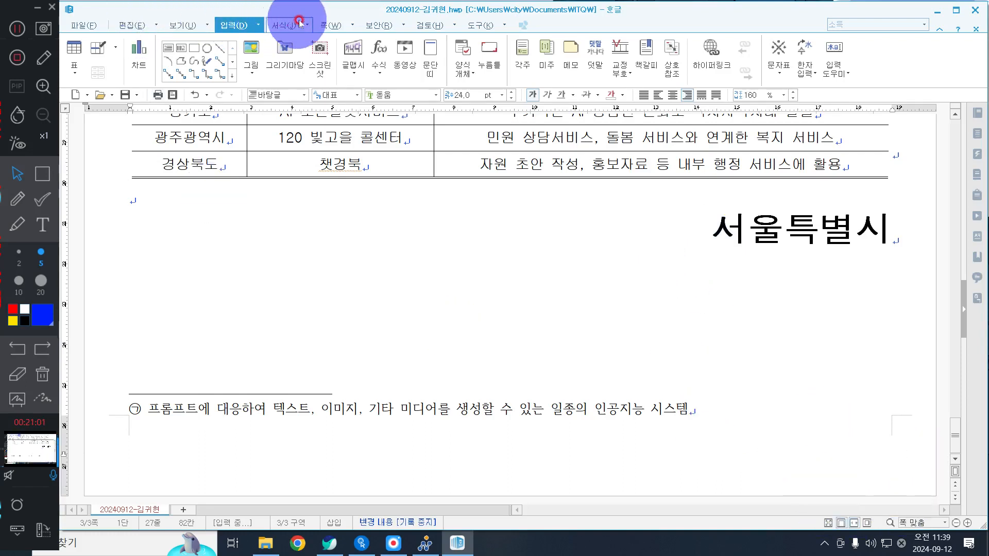
{"action": "left_click", "coordinate": [325, 23]}
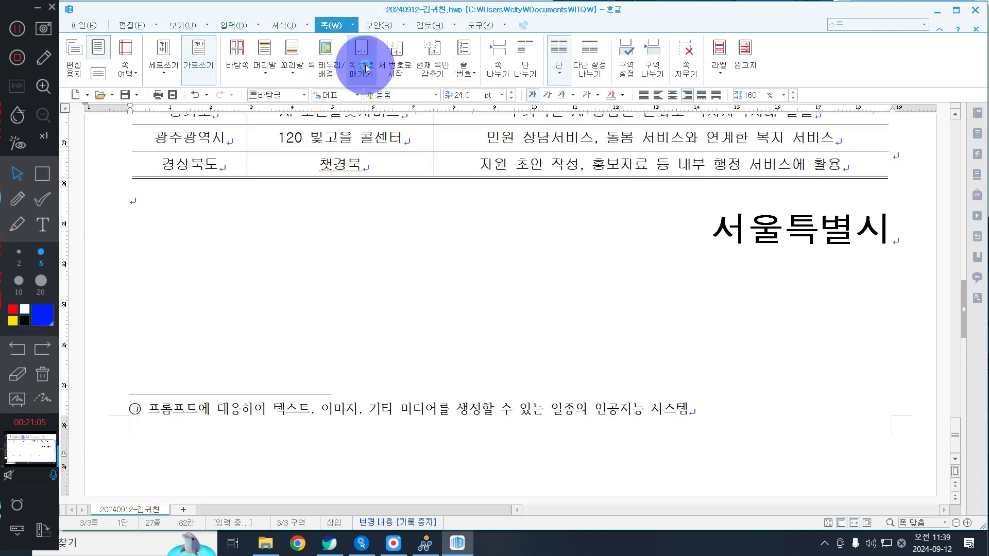
{"action": "left_click", "coordinate": [365, 67]}
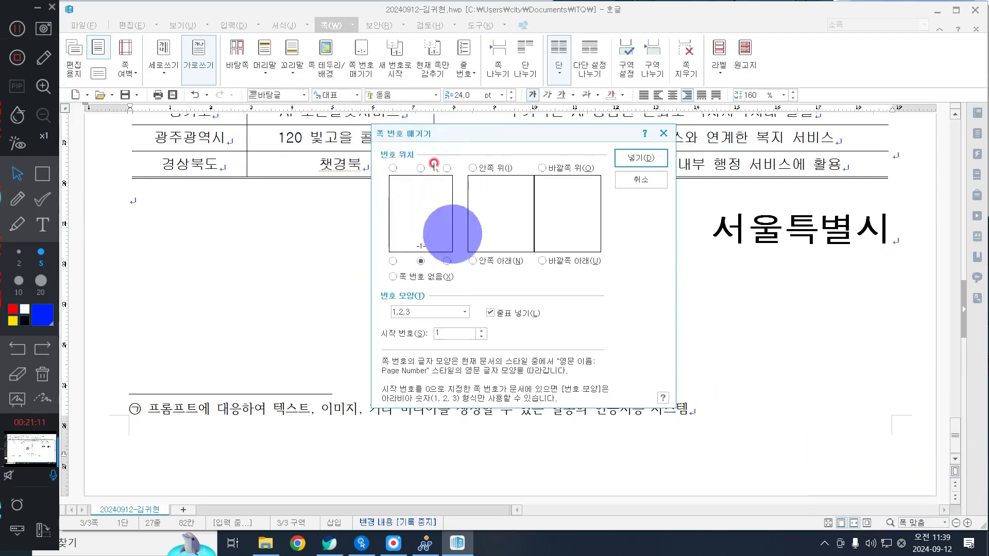
{"action": "left_click", "coordinate": [448, 262]}
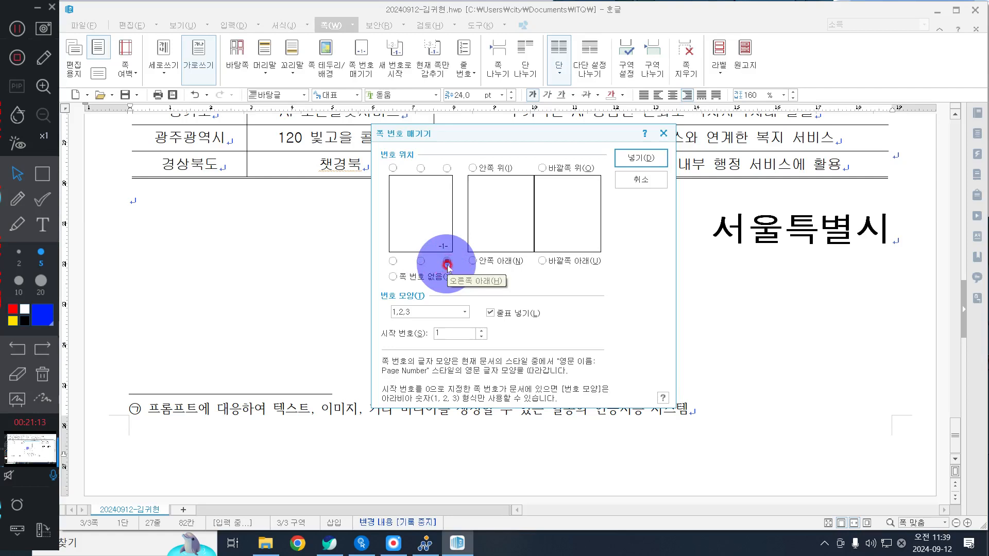
{"action": "left_click", "coordinate": [434, 315]}
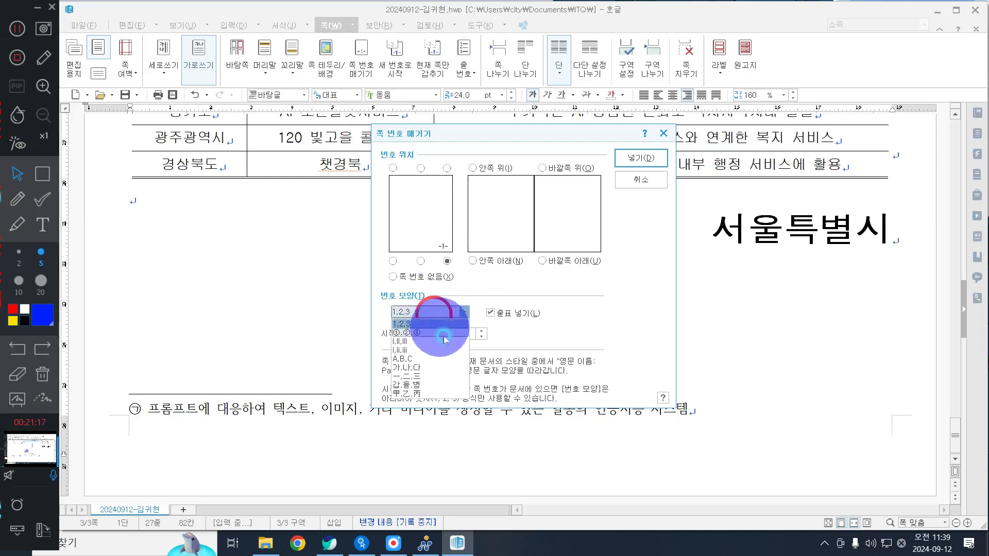
{"action": "left_click", "coordinate": [436, 333]}
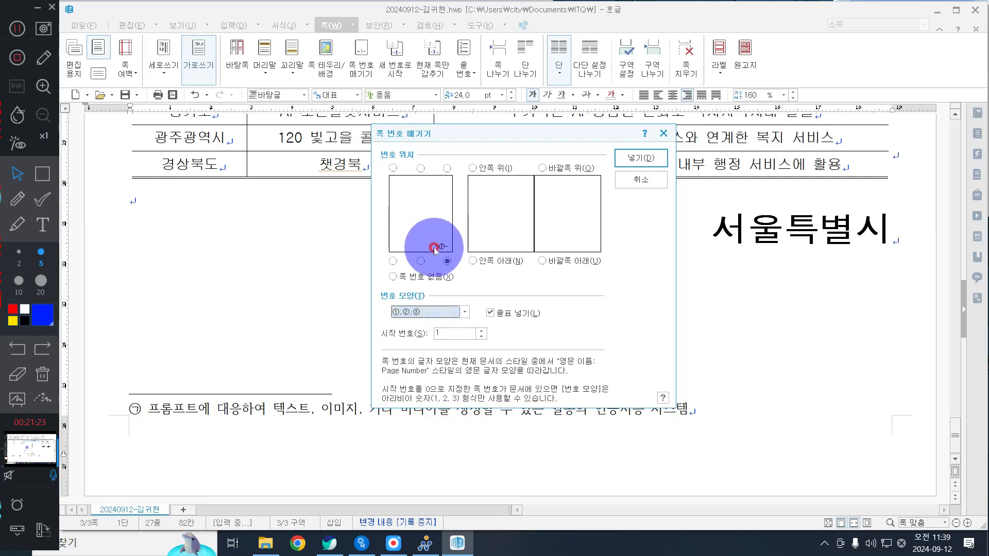
{"action": "left_click", "coordinate": [518, 314]}
{"action": "mouse_move", "coordinate": [437, 282]}
{"action": "left_mouse_down"}
{"action": "mouse_move", "coordinate": [521, 305]}
{"action": "mouse_move", "coordinate": [527, 295]}
{"action": "mouse_move", "coordinate": [516, 284]}
{"action": "left_mouse_up"}
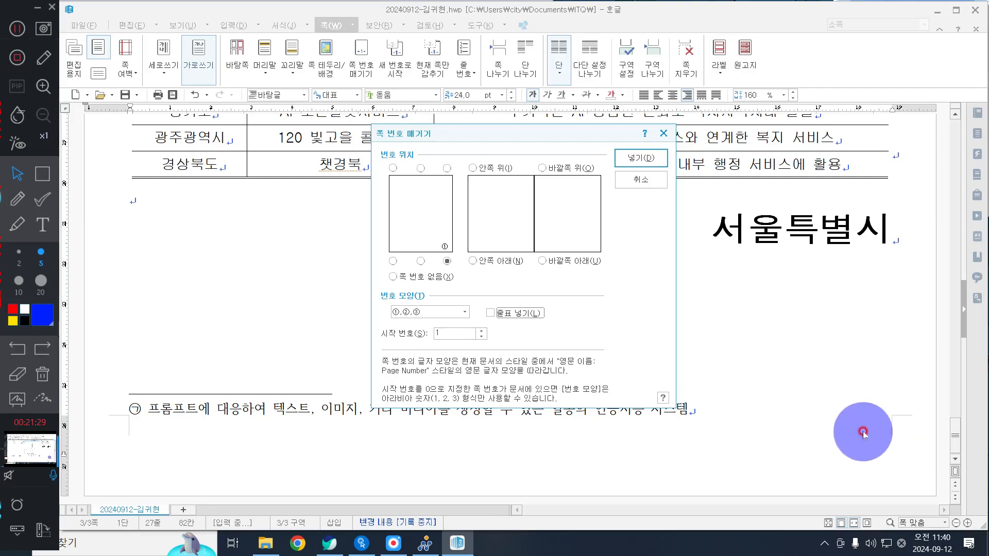
{"action": "left_click", "coordinate": [482, 332]}
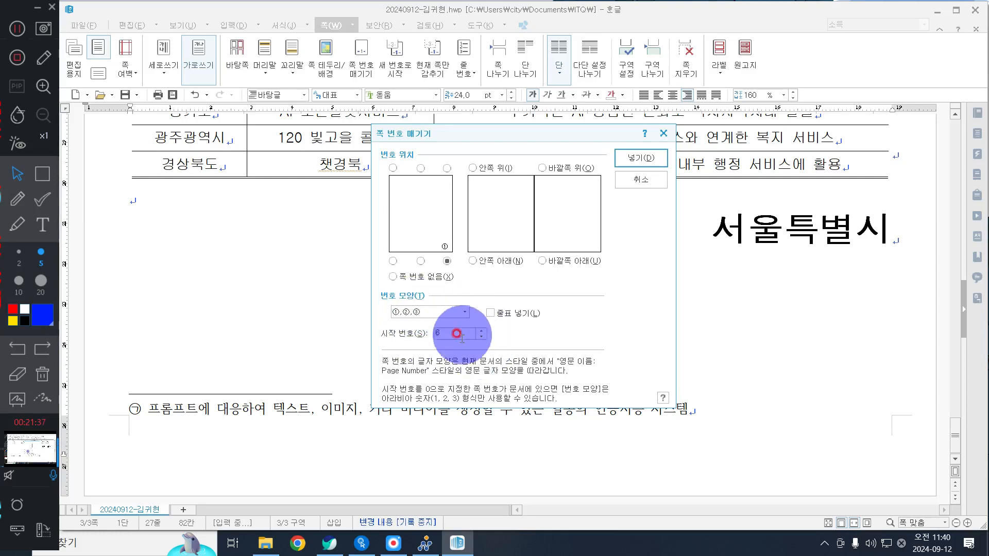
{"action": "left_click", "coordinate": [629, 156]}
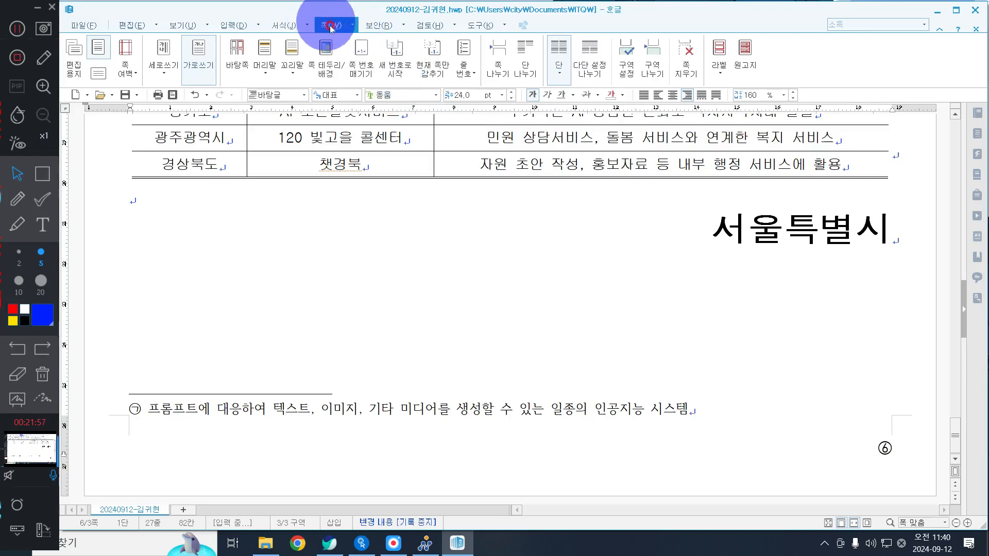
{"action": "left_click", "coordinate": [393, 72]}
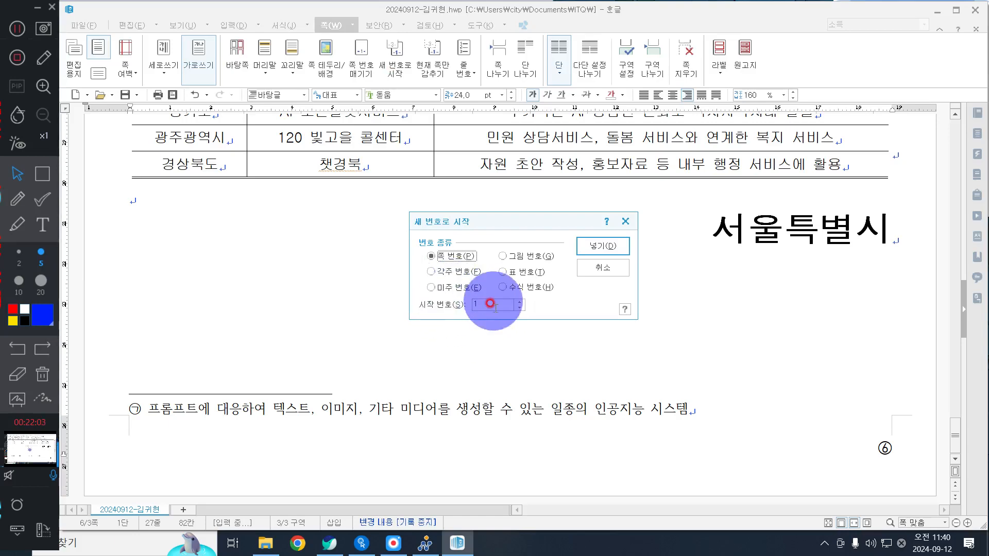
{"action": "left_click", "coordinate": [592, 269]}
{"action": "scroll", "coordinate": [570, 334], "scroll_direction": "up", "scroll_amount": 18}
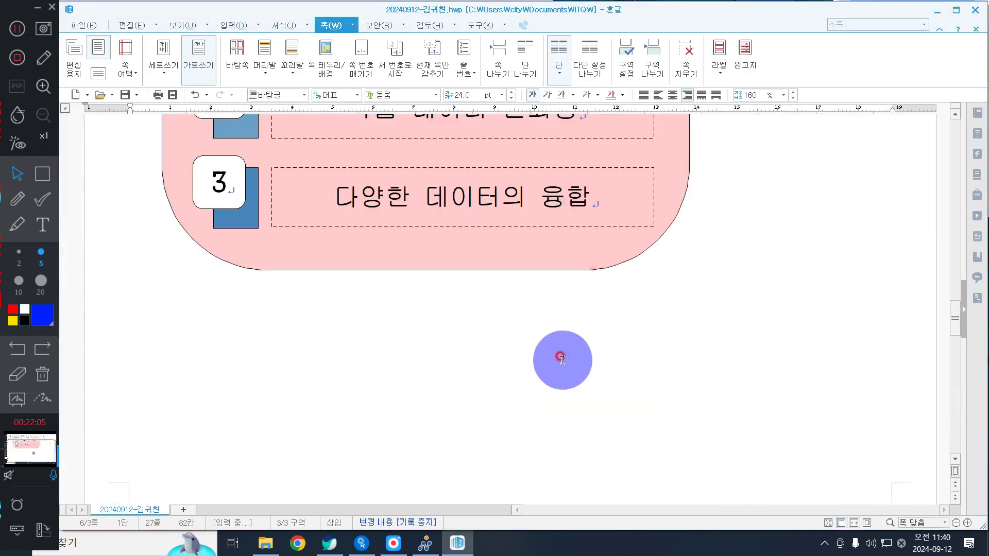
{"action": "left_click", "coordinate": [811, 374]}
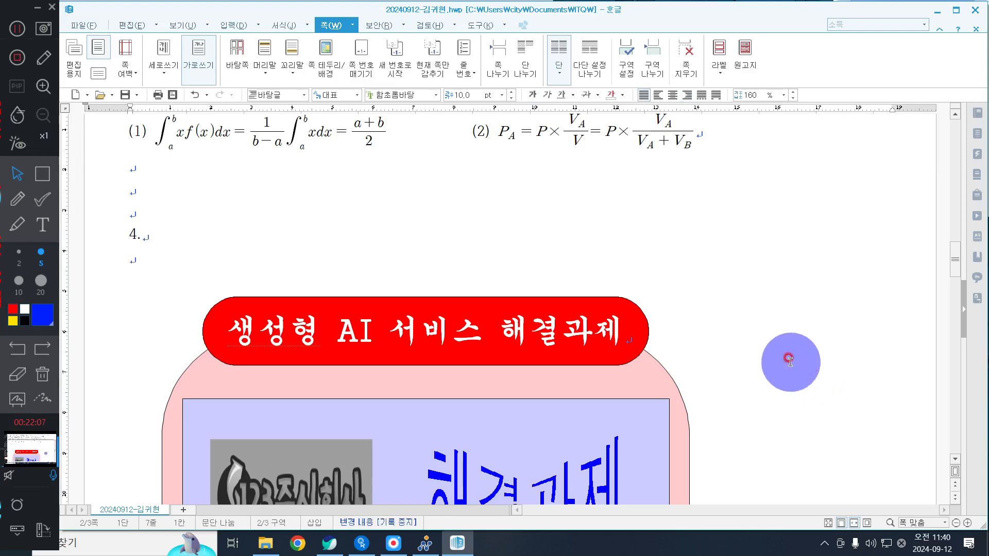
{"action": "scroll", "coordinate": [155, 261], "scroll_direction": "up", "scroll_amount": 3}
{"action": "left_click", "coordinate": [170, 392]}
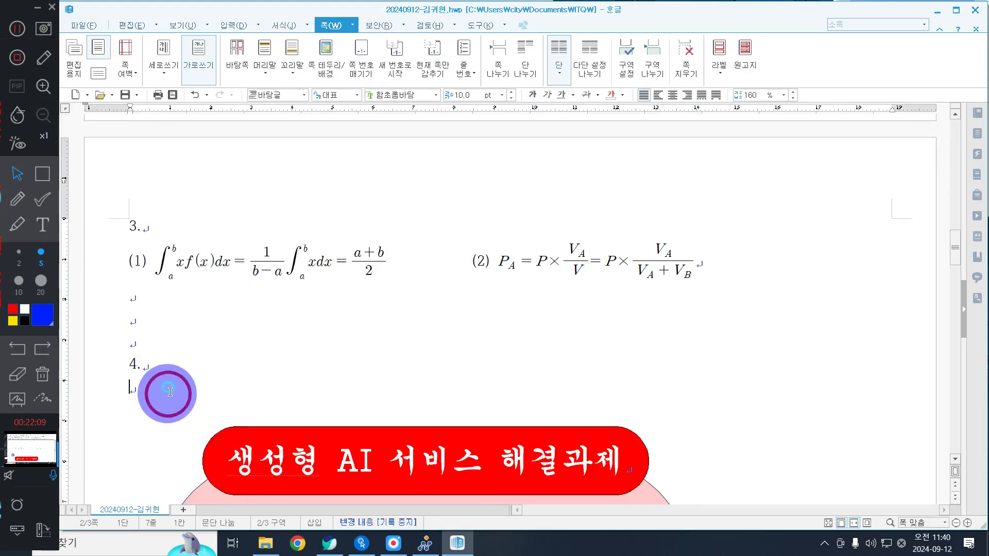
{"action": "scroll", "coordinate": [361, 154], "scroll_direction": "down", "scroll_amount": 12}
{"action": "left_click", "coordinate": [436, 53]}
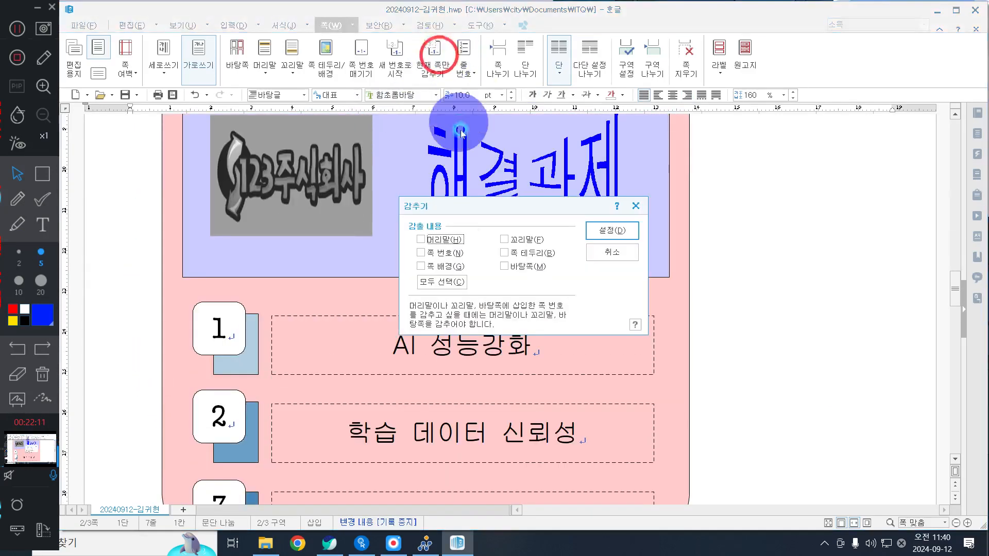
{"action": "left_click", "coordinate": [425, 245]}
{"action": "left_click", "coordinate": [604, 249]}
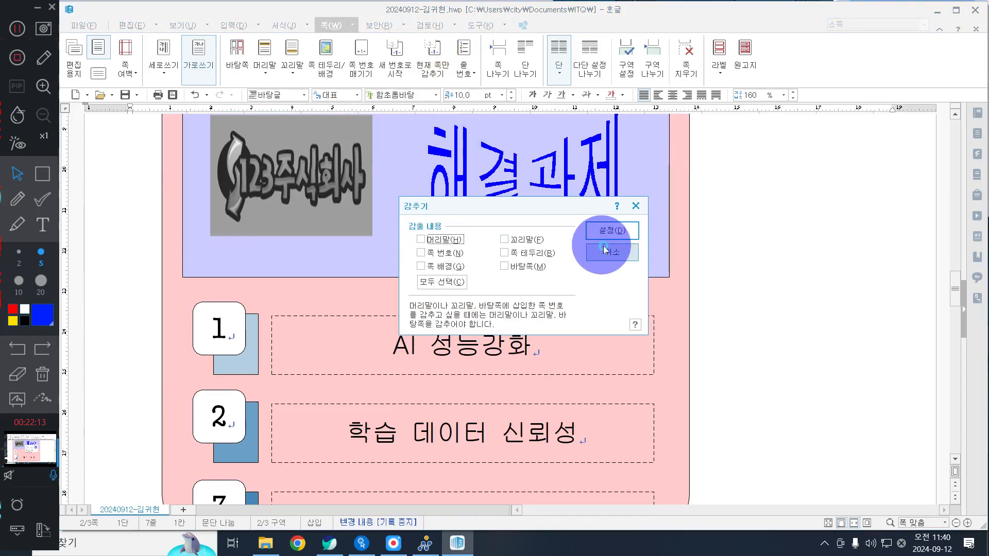
{"action": "scroll", "coordinate": [922, 357], "scroll_direction": "down", "scroll_amount": 15}
{"action": "left_click", "coordinate": [121, 287]}
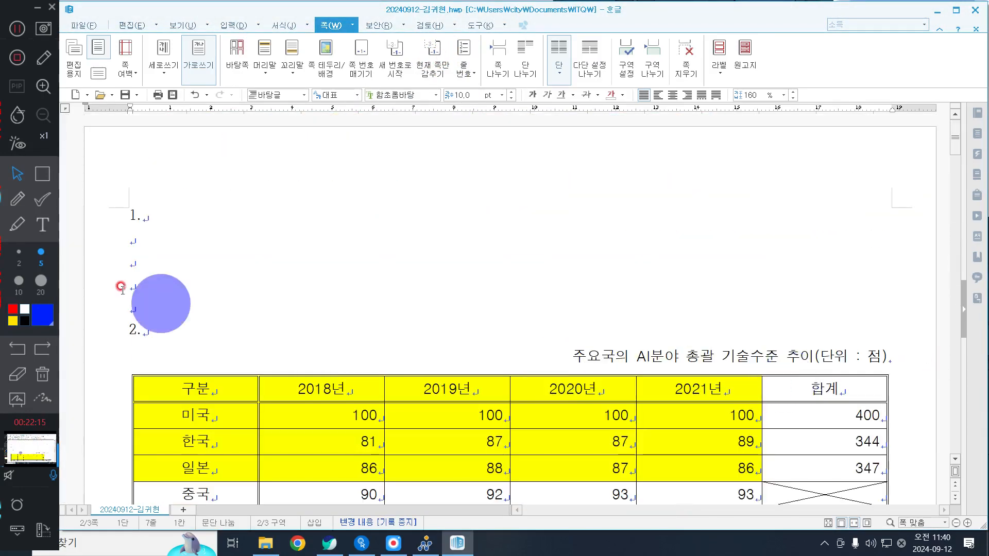
{"action": "left_click", "coordinate": [439, 63]}
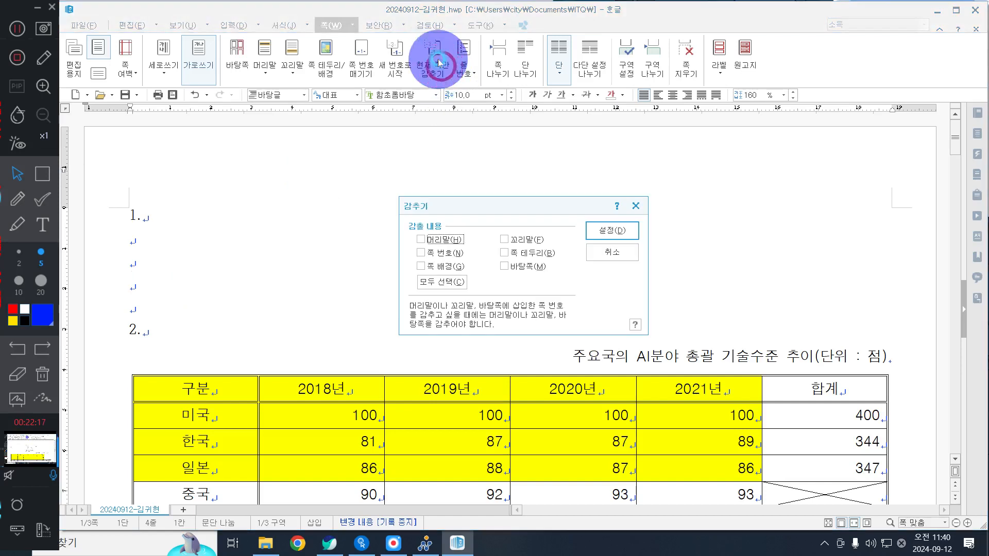
{"action": "left_click", "coordinate": [419, 253]}
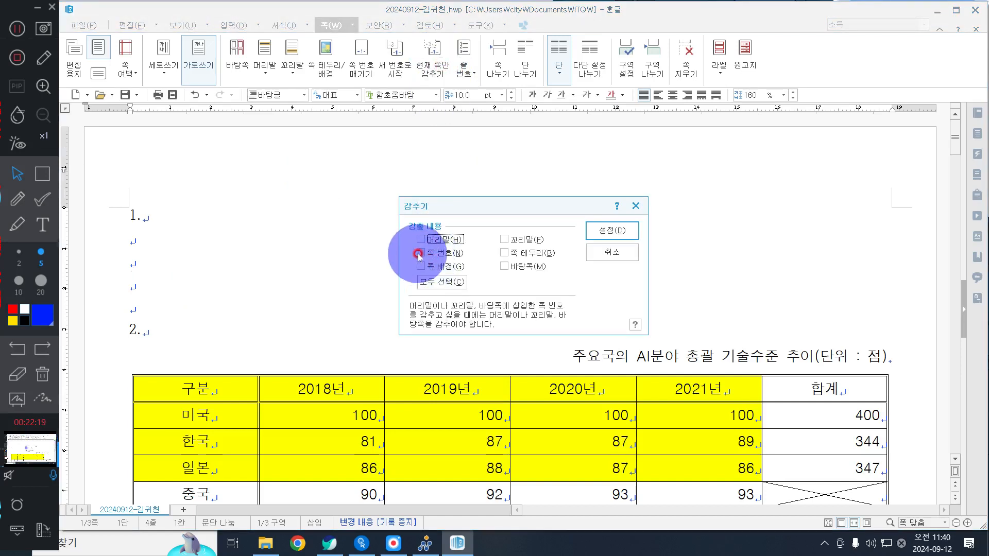
{"action": "left_click", "coordinate": [604, 257]}
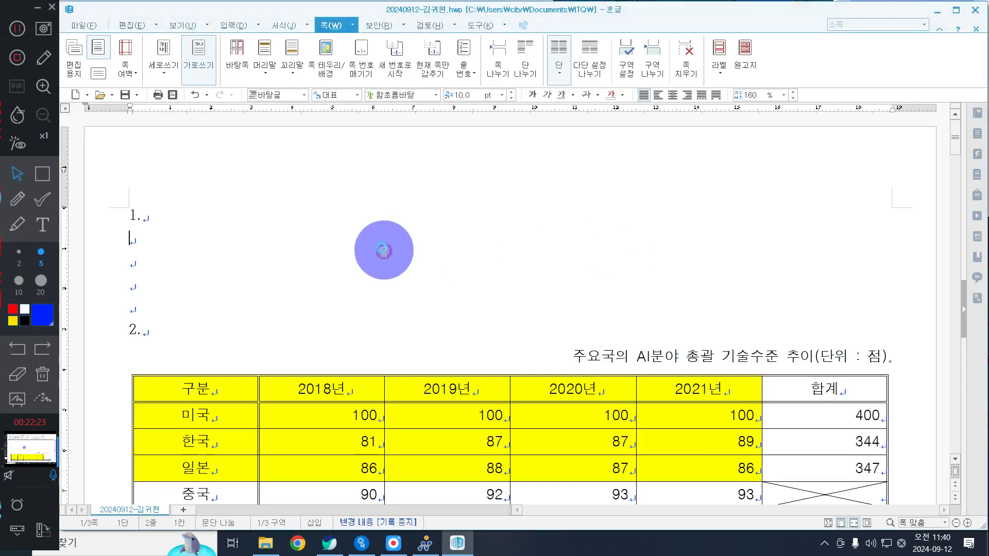
{"action": "scroll", "coordinate": [381, 250], "scroll_direction": "down", "scroll_amount": 10}
{"action": "scroll", "coordinate": [384, 255], "scroll_direction": "down", "scroll_amount": 20}
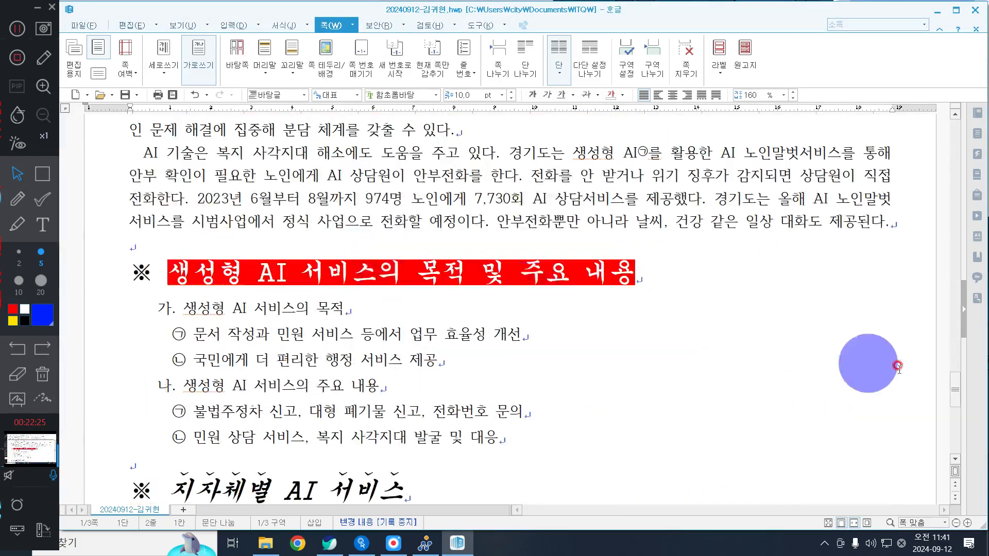
{"action": "scroll", "coordinate": [707, 331], "scroll_direction": "up", "scroll_amount": 20}
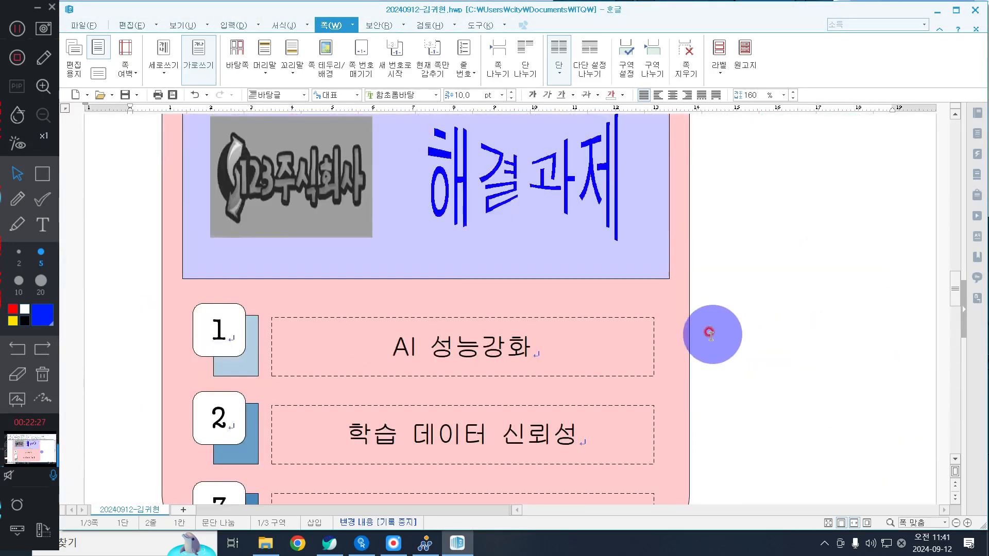
{"action": "scroll", "coordinate": [369, 338], "scroll_direction": "up", "scroll_amount": 15}
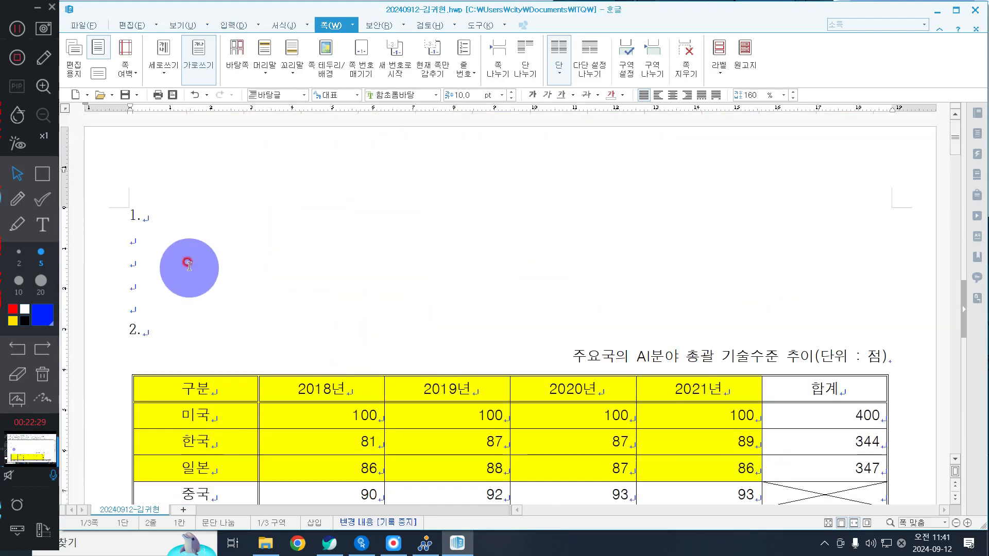
- Switch to the exam program, transfer the .hwp answer file to the exam-room PC, and close the transfer window
{"action": "left_click", "coordinate": [185, 244]}
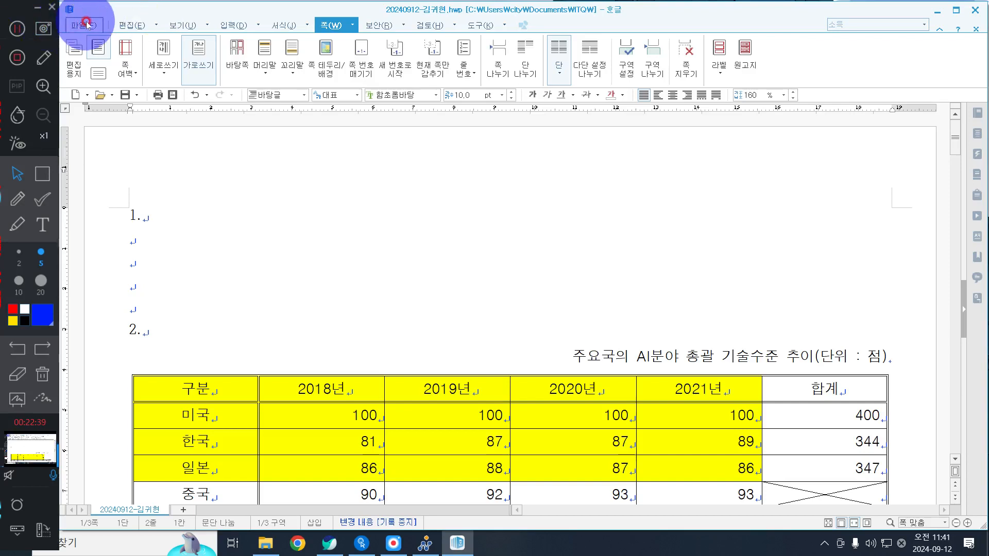
{"action": "left_click", "coordinate": [86, 24]}
{"action": "left_click", "coordinate": [185, 247]}
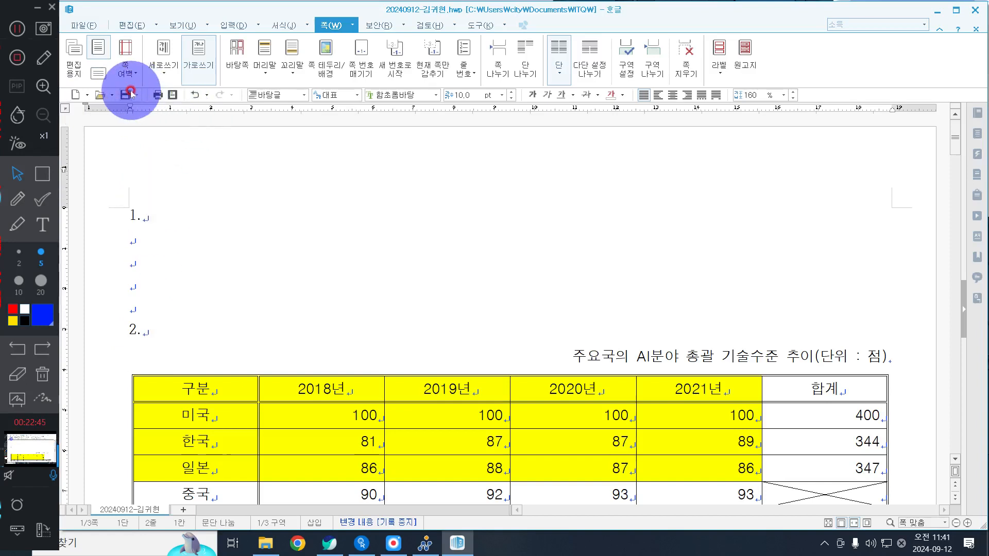
{"action": "left_click", "coordinate": [425, 544]}
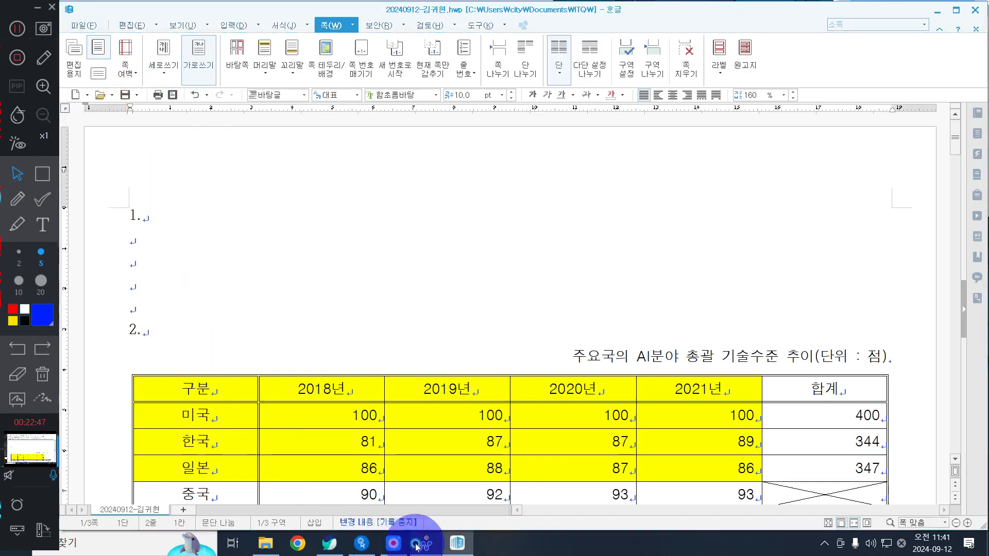
{"action": "left_click", "coordinate": [950, 88]}
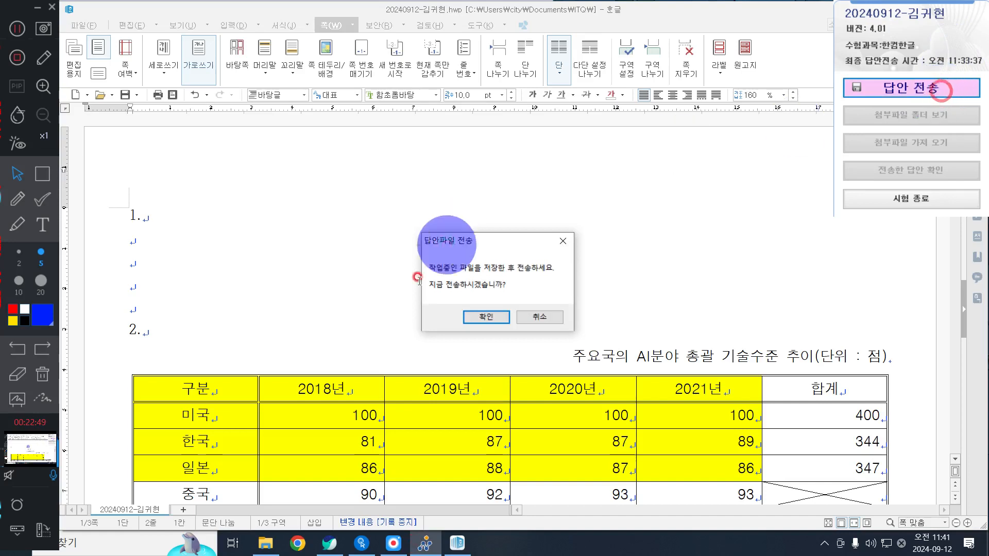
{"action": "left_click", "coordinate": [467, 317]}
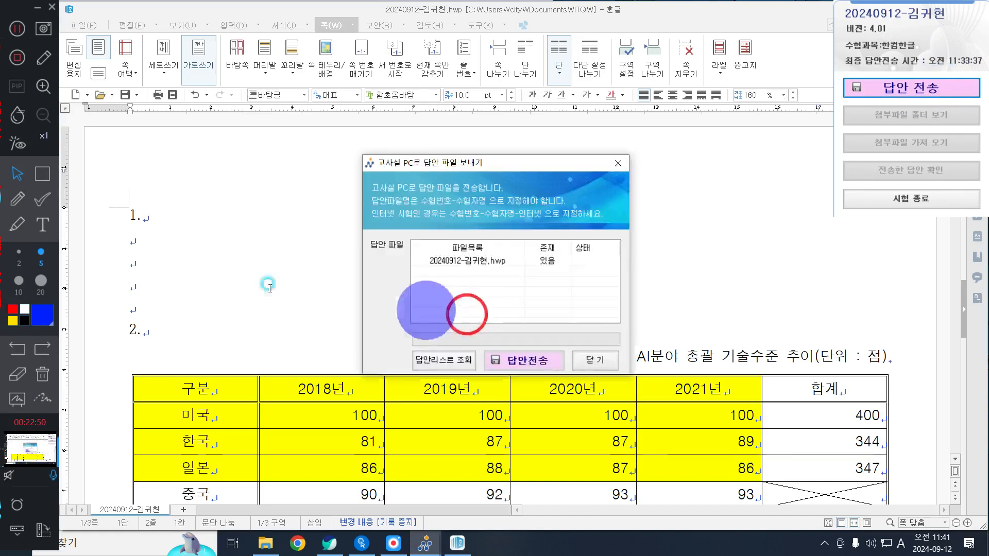
{"action": "left_click", "coordinate": [527, 360]}
{"action": "left_click", "coordinate": [530, 310]}
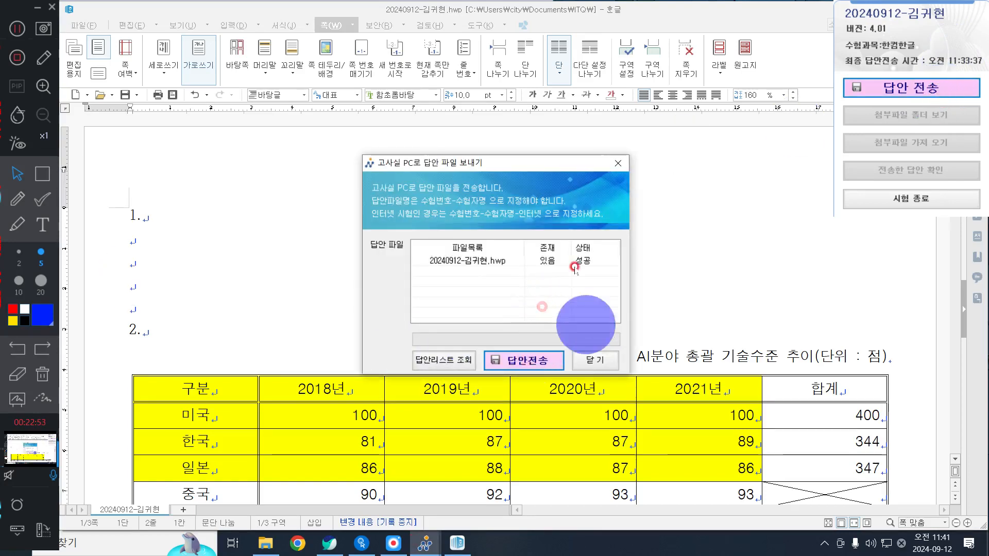
{"action": "left_click", "coordinate": [594, 360]}
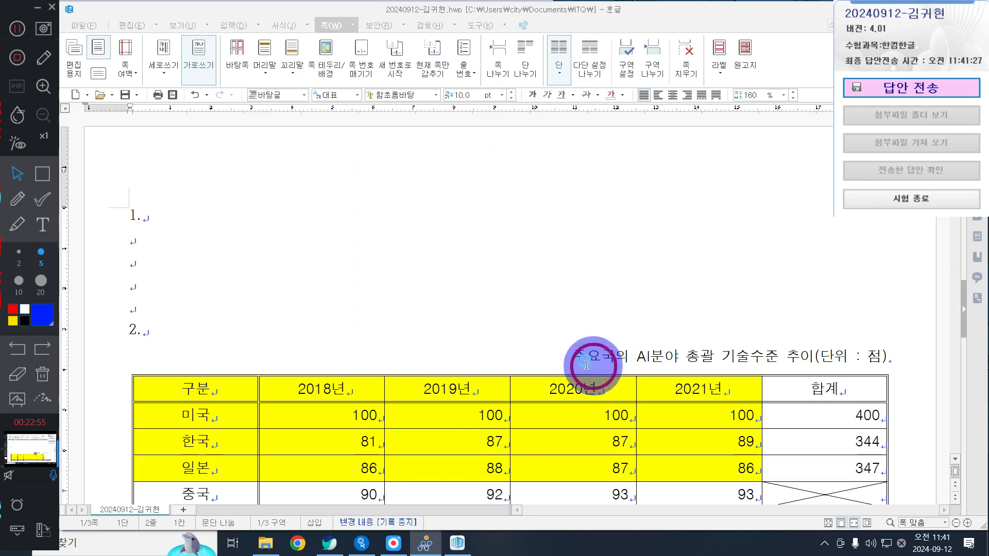
- Clear the stray characters under item 1 and enter "Bu incorporating artificial intelligence, local governments" on that line
{"action": "left_click", "coordinate": [165, 259]}
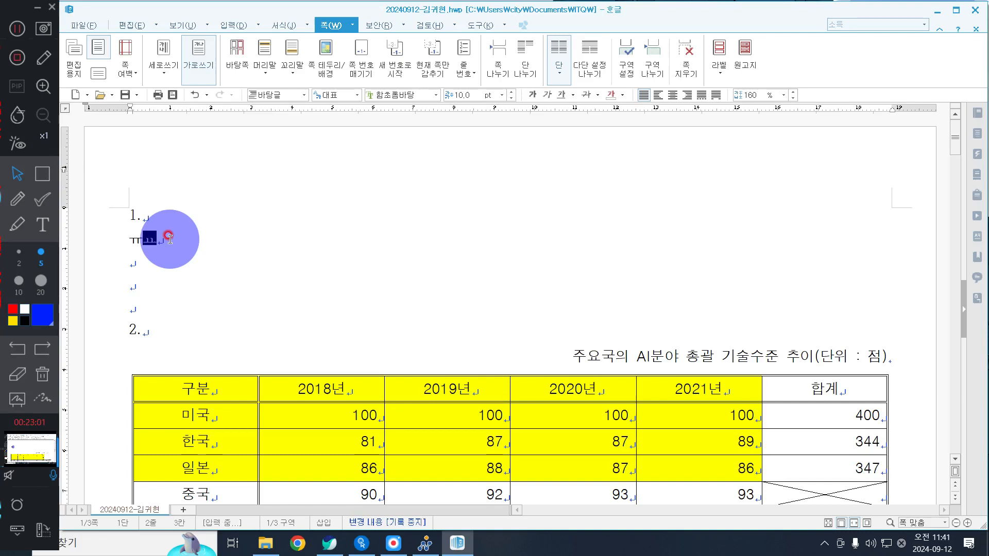
{"action": "key", "text": "BackSpace"}
{"action": "key", "text": "BackSpace"}
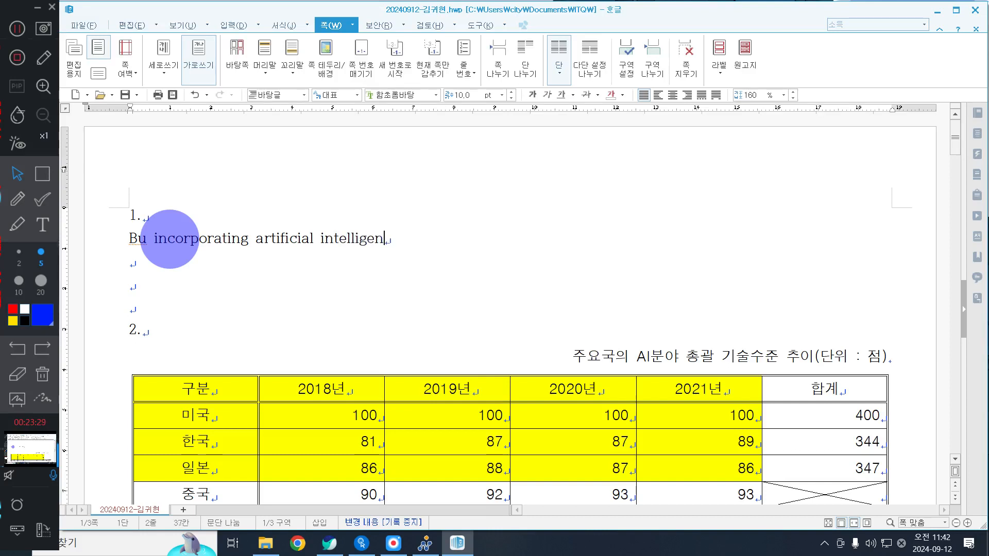
{"action": "type", "text": "ce, local gov"}
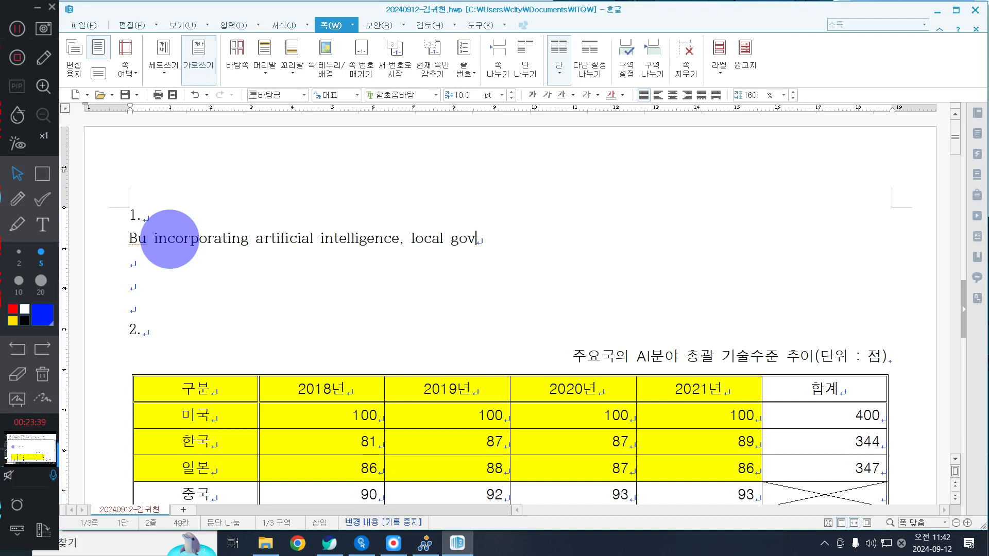
{"action": "type", "text": "ernments ca"}
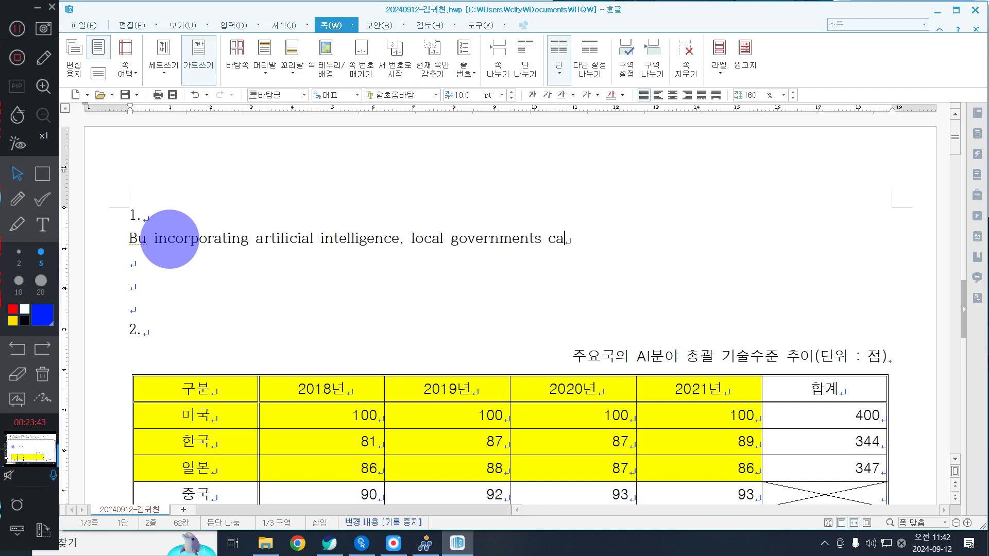
- Continue the English sentence under item 1 so it reads "can improve the efficiency of document" following "local governments"
{"action": "type", "text": "n in"}
{"action": "key", "text": "BackSpace"}
{"action": "type", "text": "=m"}
{"action": "type", "text": "mpr"}
{"action": "type", "text": "ove the "}
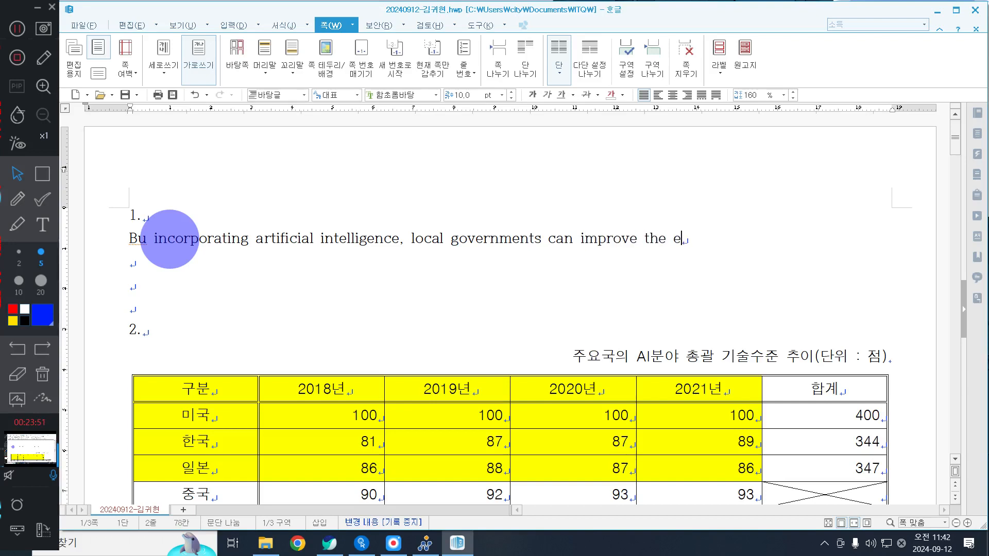
{"action": "type", "text": "effic "}
{"action": "type", "text": "c"}
{"action": "type", "text": "nc"}
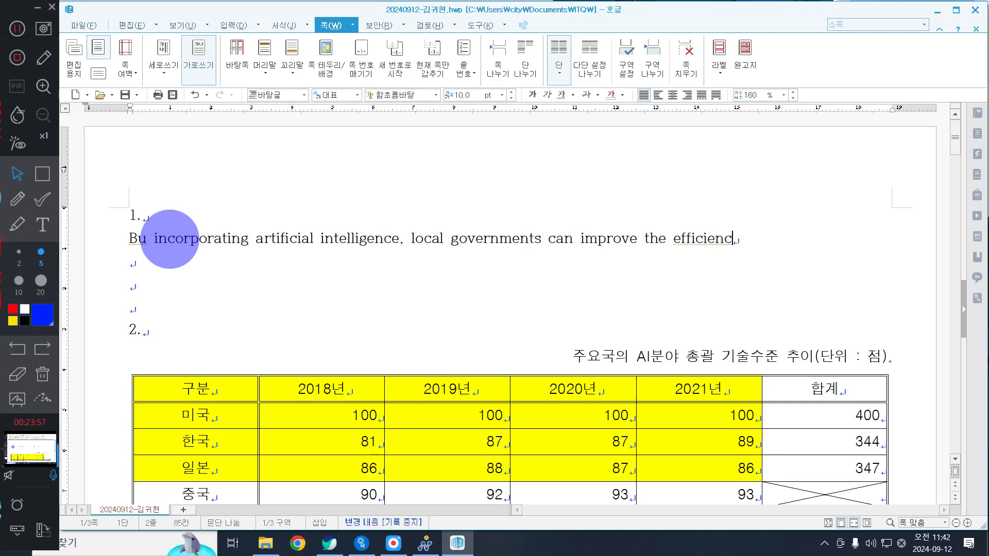
{"action": "type", "text": "y of document "}
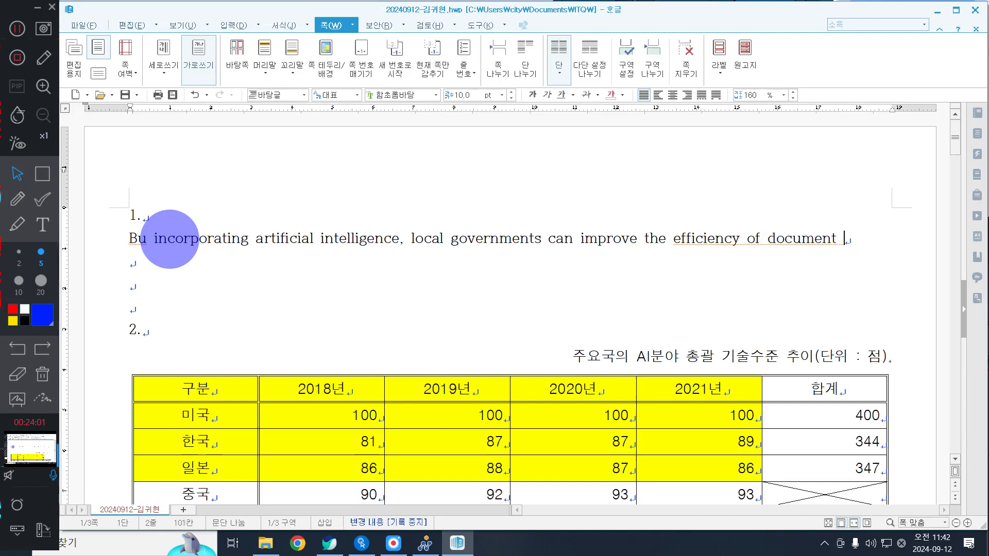
- Extend the English sentence with "creation servies , and citizens"
{"action": "type", "text": "creatio"}
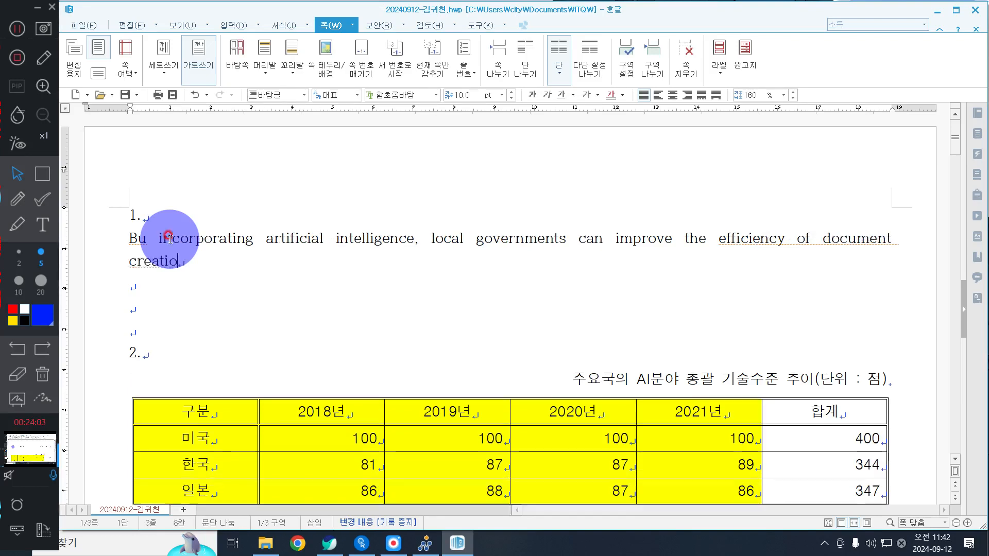
{"action": "type", "text": "n servi"}
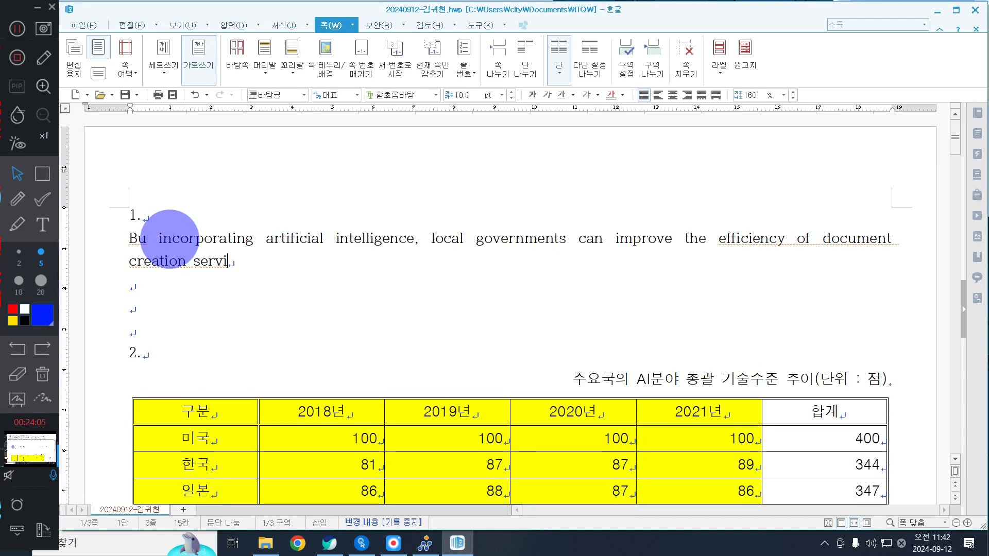
{"action": "type", "text": "es , and ci"}
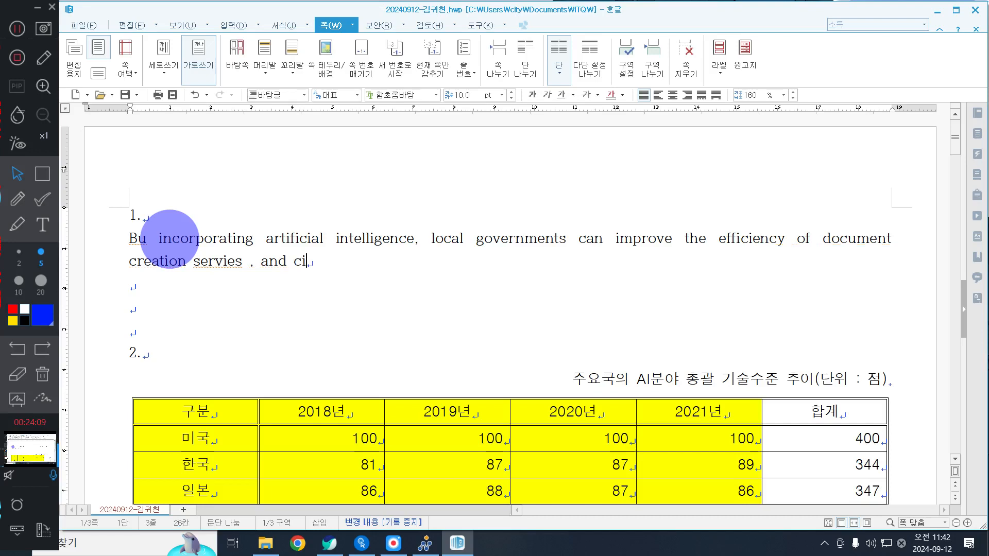
{"action": "type", "text": "tizens"}
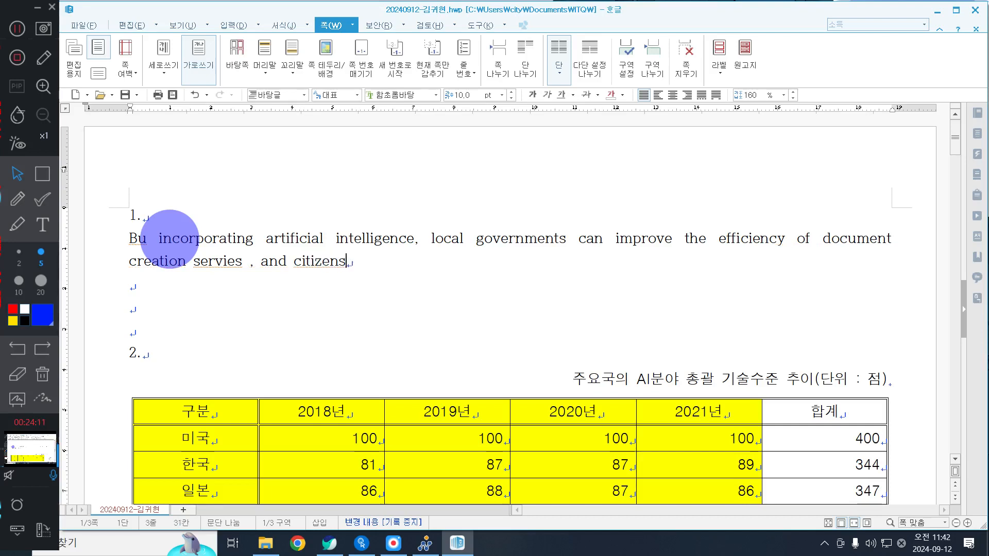
- Finish the English sentence with "can receive conventient administrative services."
{"action": "type", "text": " co"}
{"action": "key", "text": "BackSpace"}
{"action": "type", "text": "am"}
{"action": "key", "text": "BackSpace"}
{"action": "key", "text": "BackSpace"}
{"action": "type", "text": "n rece"}
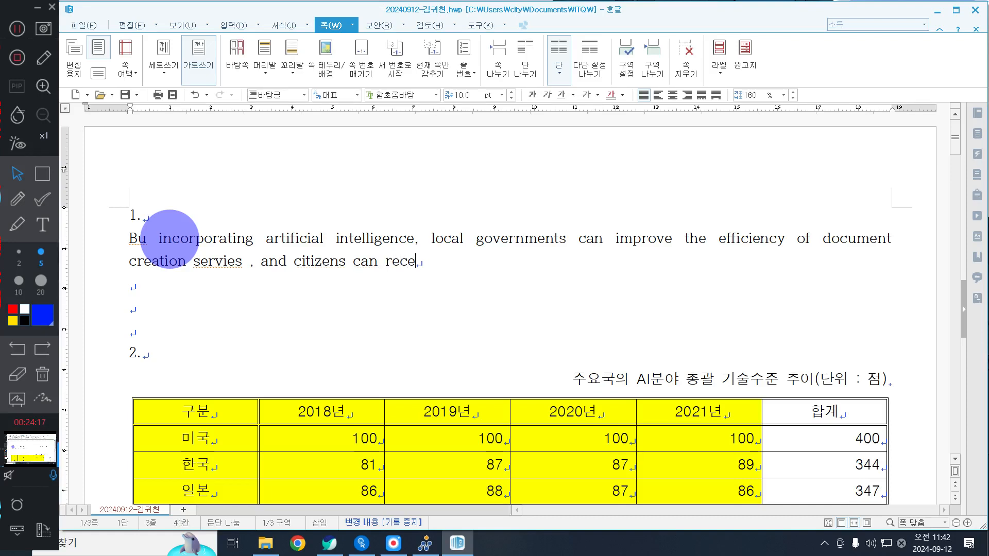
{"action": "type", "text": "ive coo"}
{"action": "type", "text": "nventi"}
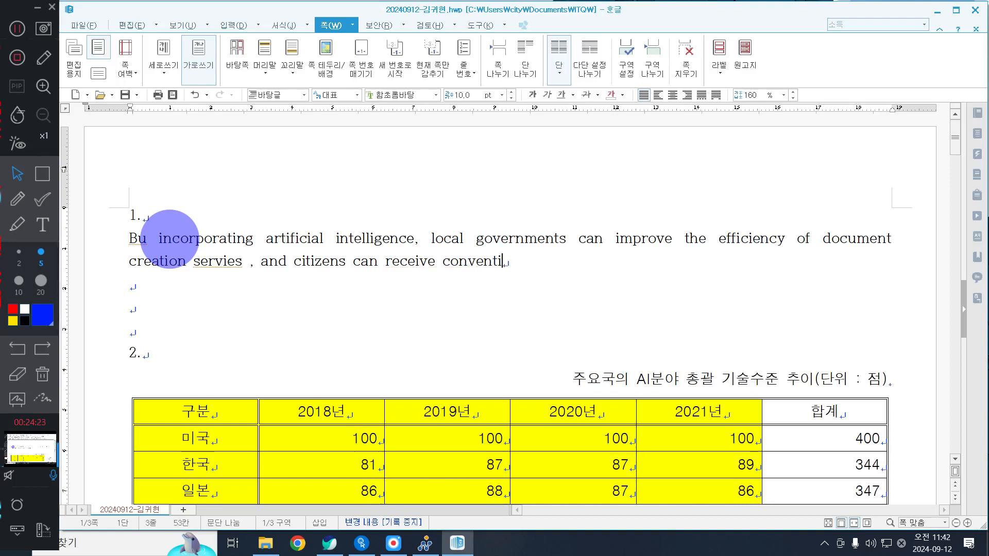
{"action": "type", "text": "ent admi"}
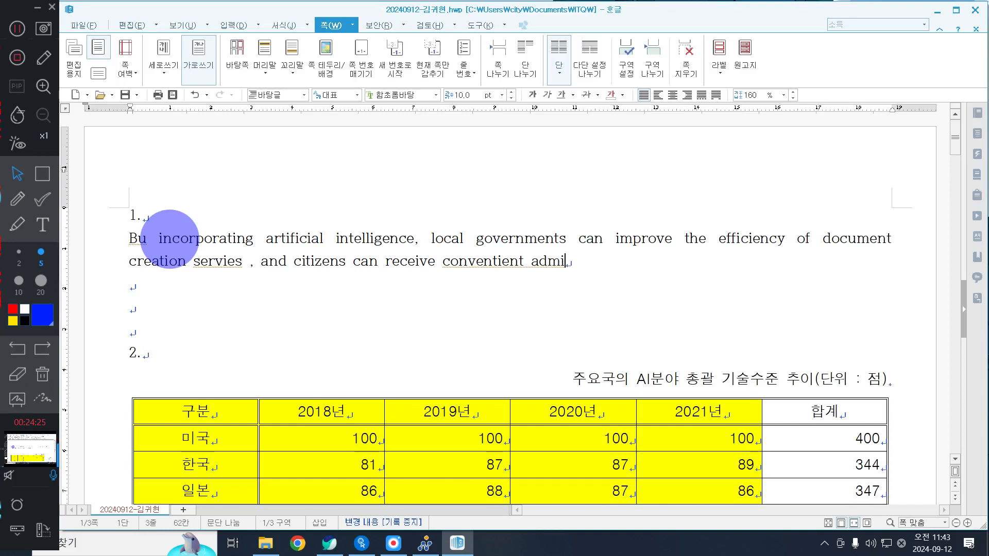
{"action": "type", "text": "nistrati"}
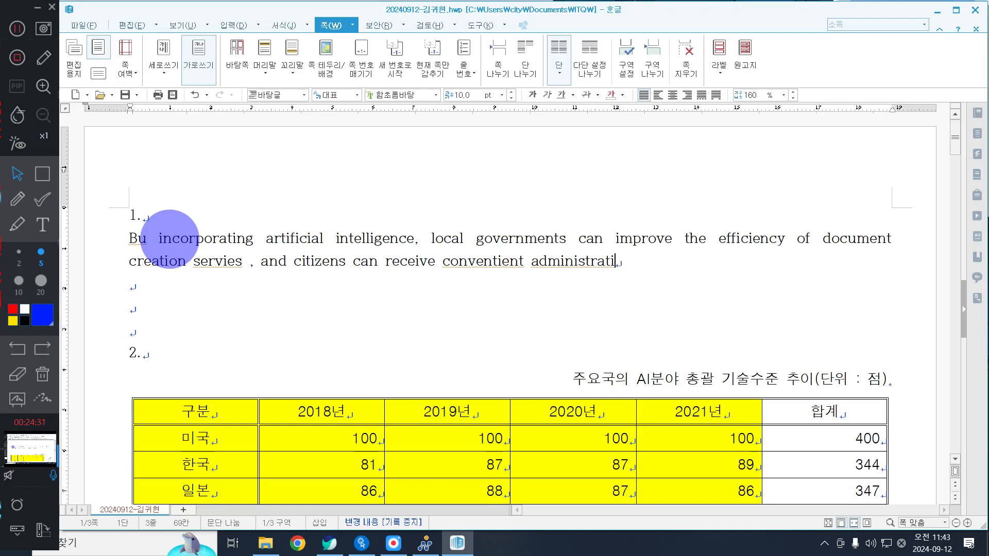
{"action": "type", "text": "ve ser"}
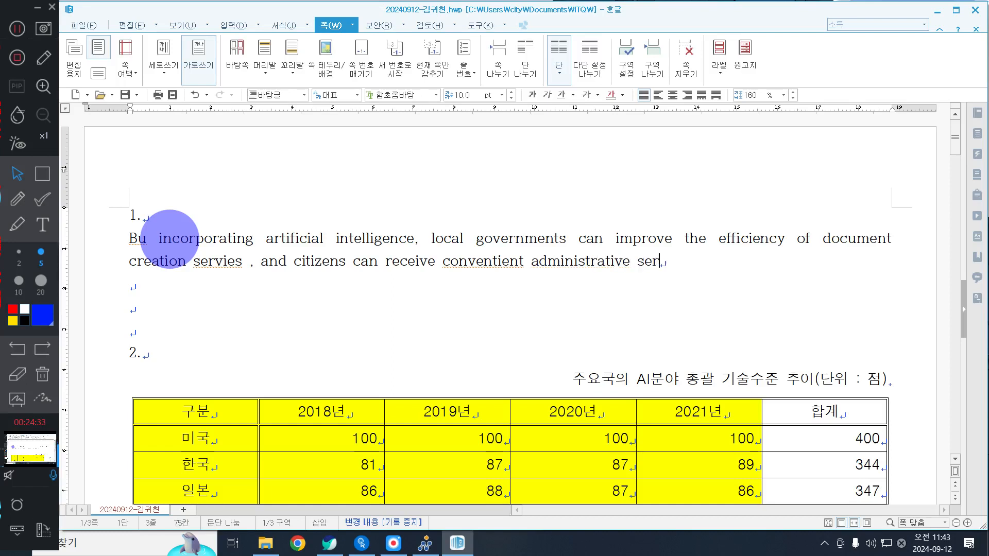
{"action": "type", "text": "vic"}
- Correct the misspelled word before "administrative services" to "convenient"
{"action": "key", "text": "Left"}
{"action": "key", "text": "Left"}
{"action": "key", "text": "Left"}
{"action": "key", "text": "Left"}
{"action": "key", "text": "Left"}
{"action": "key", "text": "Left"}
{"action": "key", "text": "Left"}
{"action": "key", "text": "Left"}
{"action": "key", "text": "Left"}
{"action": "key", "text": "Left"}
{"action": "key", "text": "Left"}
{"action": "key", "text": "Left"}
{"action": "key", "text": "Left"}
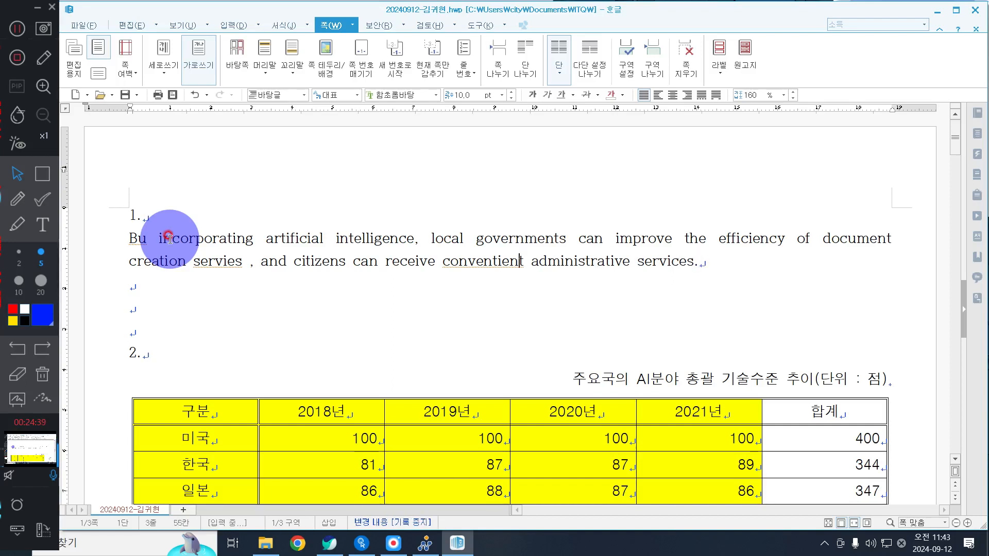
{"action": "key", "text": "BackSpace"}
{"action": "key", "text": "BackSpace"}
{"action": "key", "text": "BackSpace"}
{"action": "key", "text": "BackSpace"}
{"action": "key", "text": "BackSpace"}
{"action": "key", "text": "BackSpace"}
{"action": "key", "text": "BackSpace"}
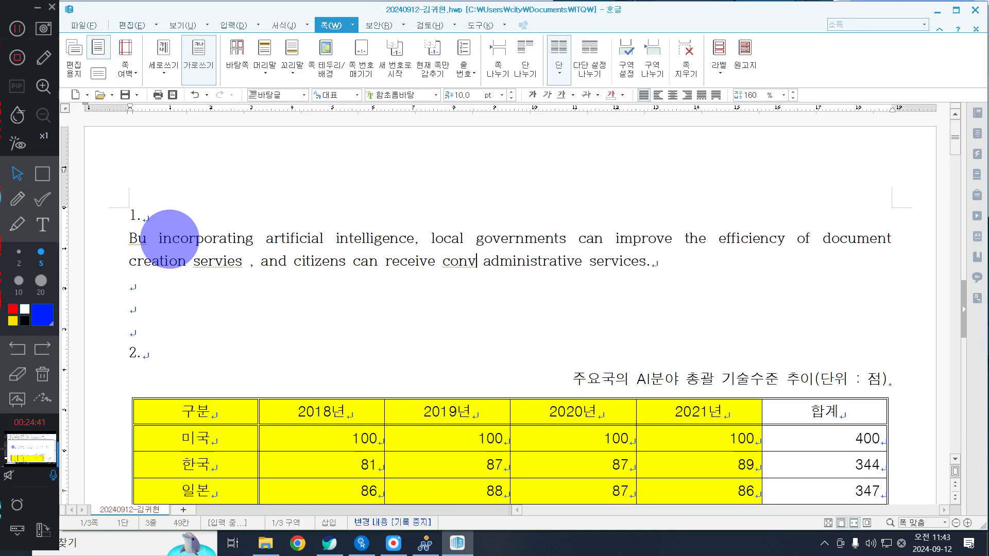
{"action": "type", "text": "e"}
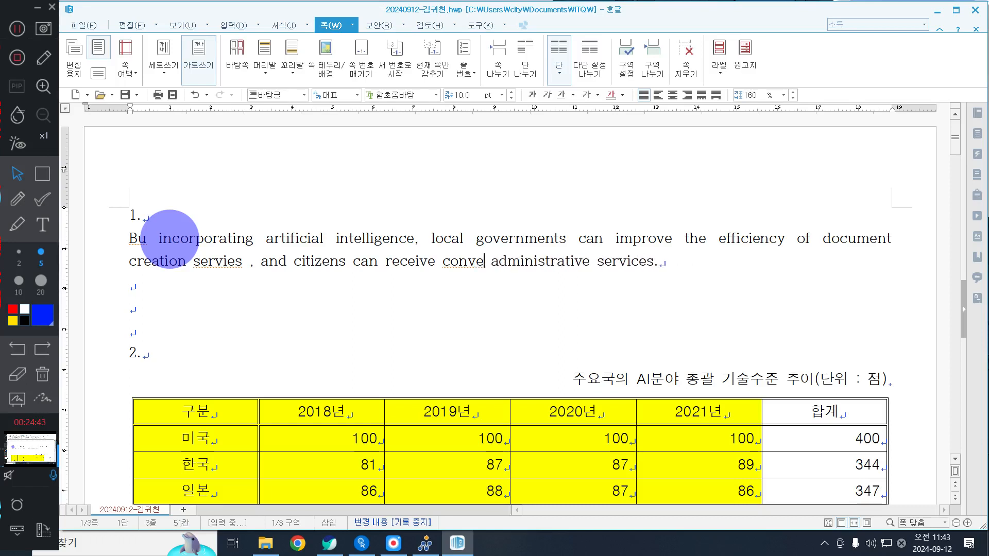
{"action": "type", "text": "nient"}
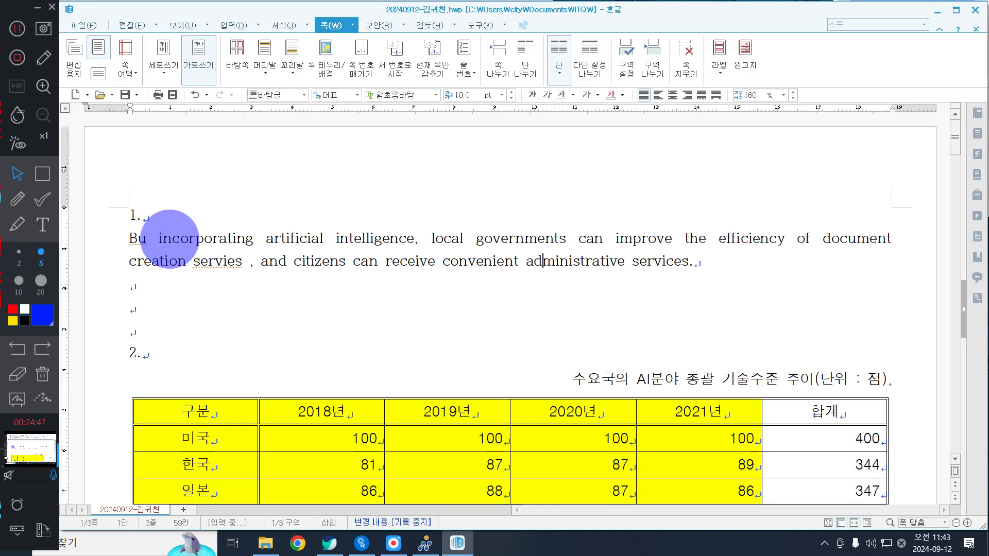
- Insert the missing "c" in the word following "creation" so it reads "services"
{"action": "key", "text": "Left"}
{"action": "key", "text": "Left"}
{"action": "key", "text": "Left"}
{"action": "key", "text": "Left"}
{"action": "key", "text": "Left"}
{"action": "key", "text": "Left"}
{"action": "key", "text": "Left"}
{"action": "key", "text": "Left"}
{"action": "key", "text": "Left"}
{"action": "key", "text": "Left"}
{"action": "key", "text": "Left"}
{"action": "key", "text": "Left"}
{"action": "key", "text": "Left"}
{"action": "key", "text": "Left"}
{"action": "key", "text": "Left"}
{"action": "key", "text": "Left"}
{"action": "key", "text": "Left"}
{"action": "key", "text": "Right"}
{"action": "type", "text": "c"}
- Correct the first word of the English sentence to "By"
{"action": "key", "text": "Down"}
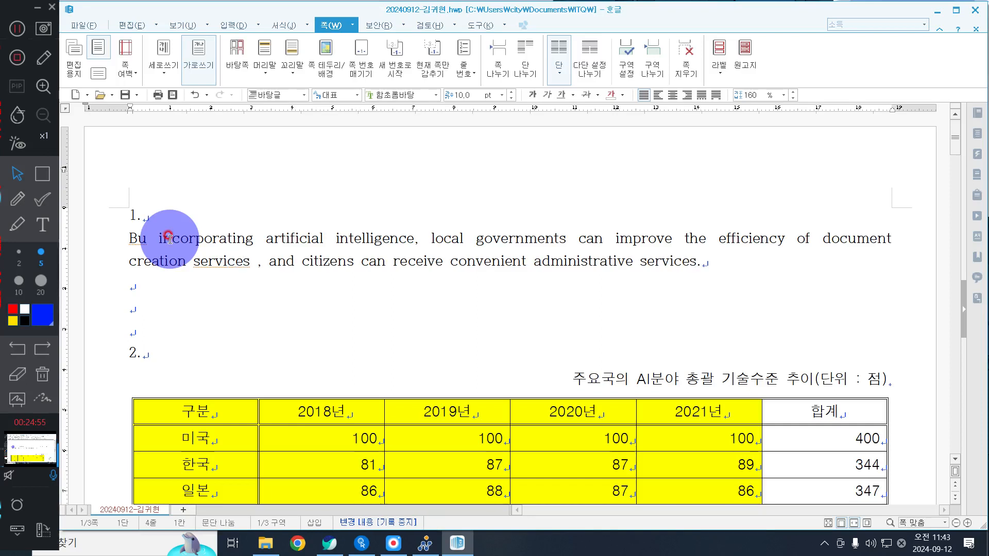
{"action": "key", "text": "Up"}
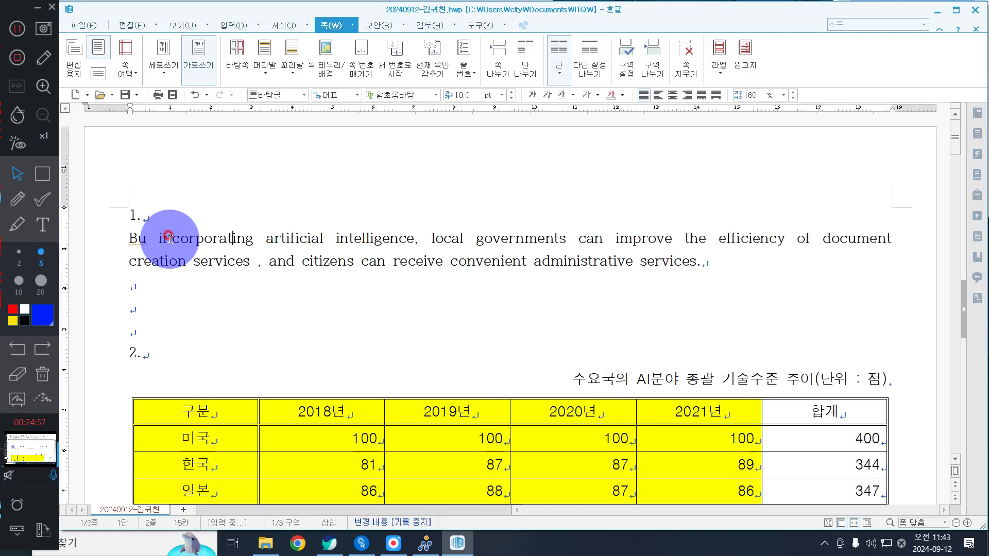
{"action": "type", "text": "o"}
{"action": "left_click", "coordinate": [170, 239]}
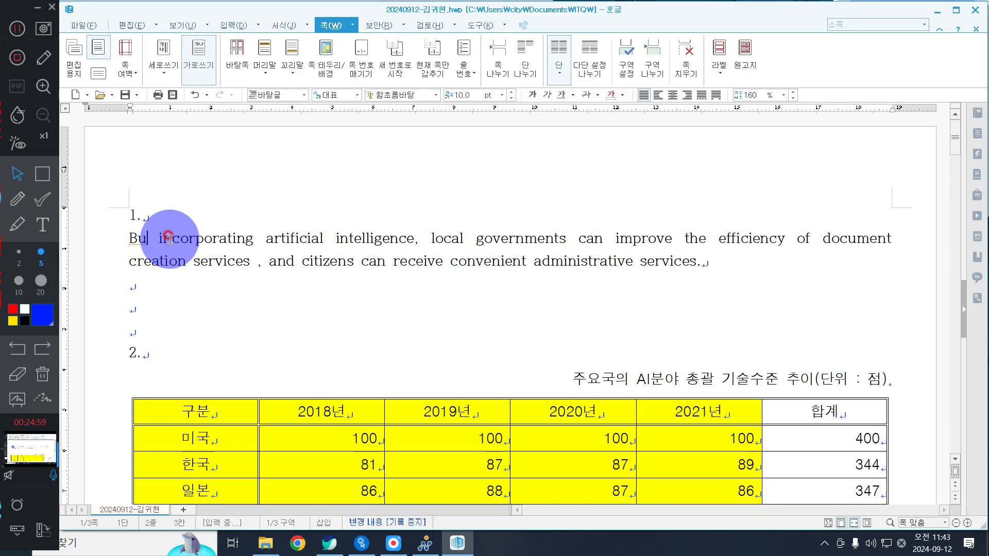
{"action": "key", "text": "BackSpace"}
{"action": "type", "text": "y"}
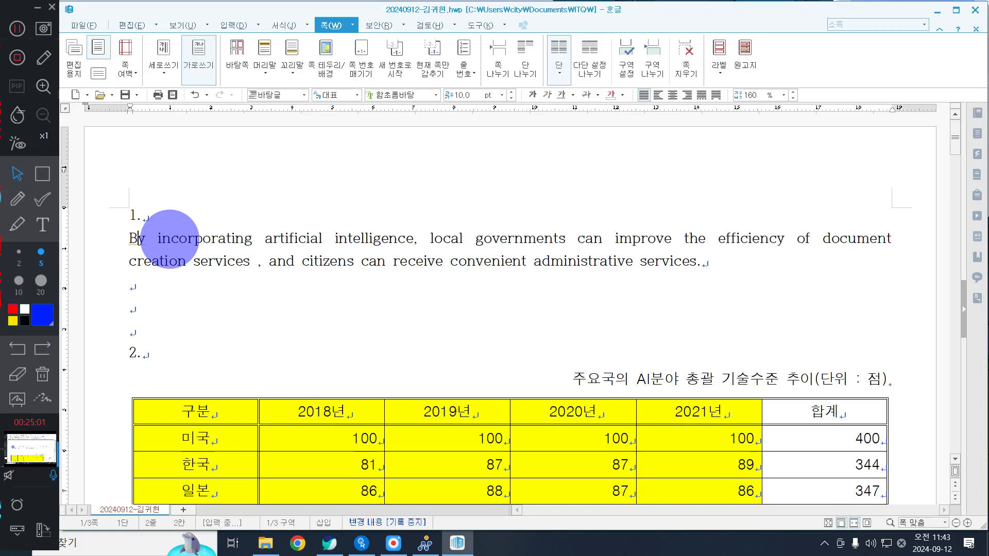
- Below the English sentence, enter the Korean text "지방자치단쳉서 행정 서비스에 생성형 인공지능을 접목하여 문서작성과 민원"
{"action": "key", "text": "Left"}
{"action": "key", "text": "Down"}
{"action": "key", "text": "Down"}
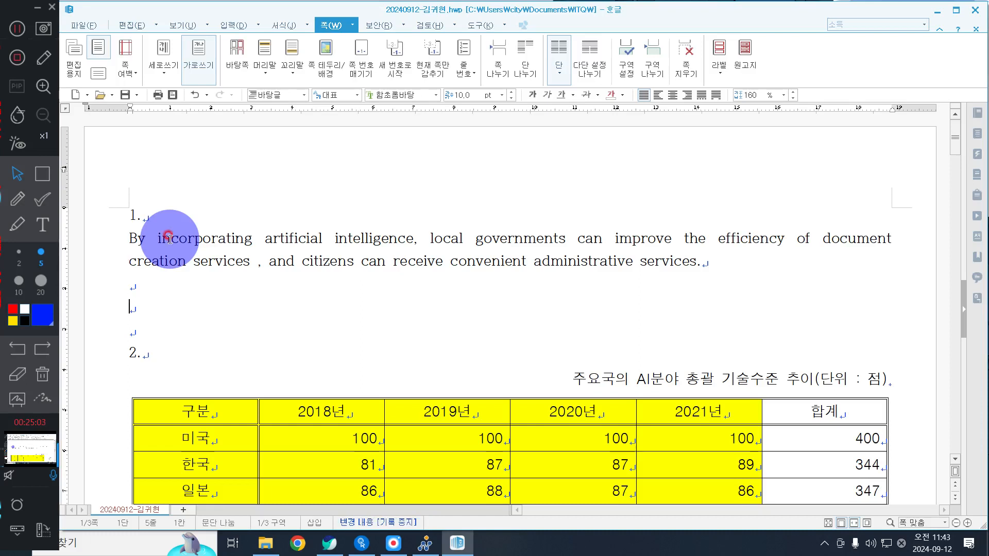
{"action": "type", "text": "지방다"}
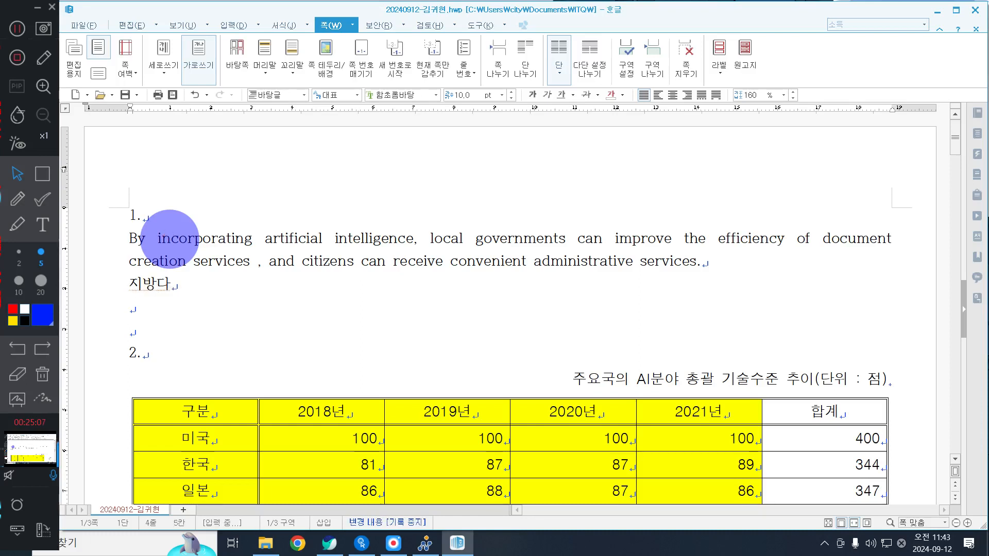
{"action": "key", "text": "BackSpace"}
{"action": "type", "text": "자"}
{"action": "type", "text": "치단쳉서 행정 서비스에 생"}
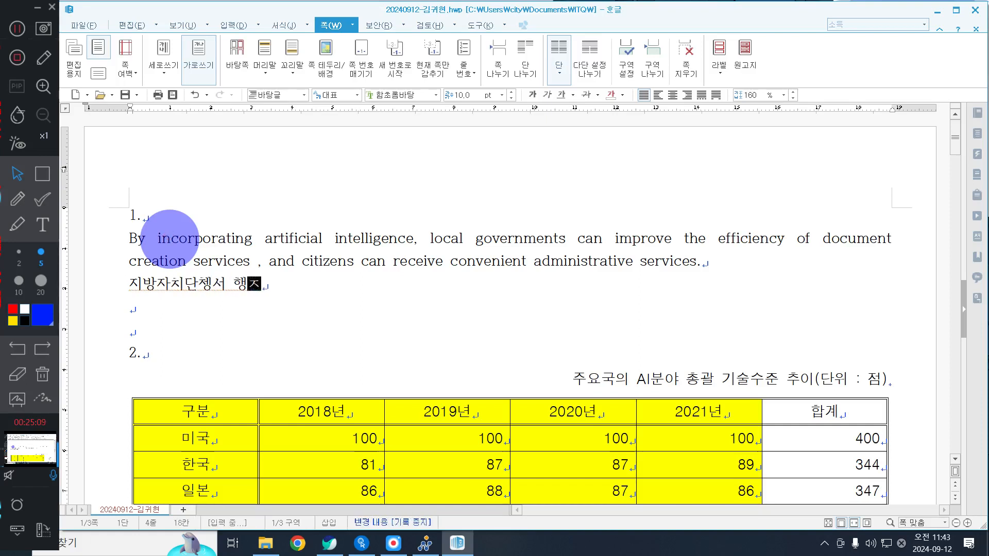
{"action": "type", "text": "성"}
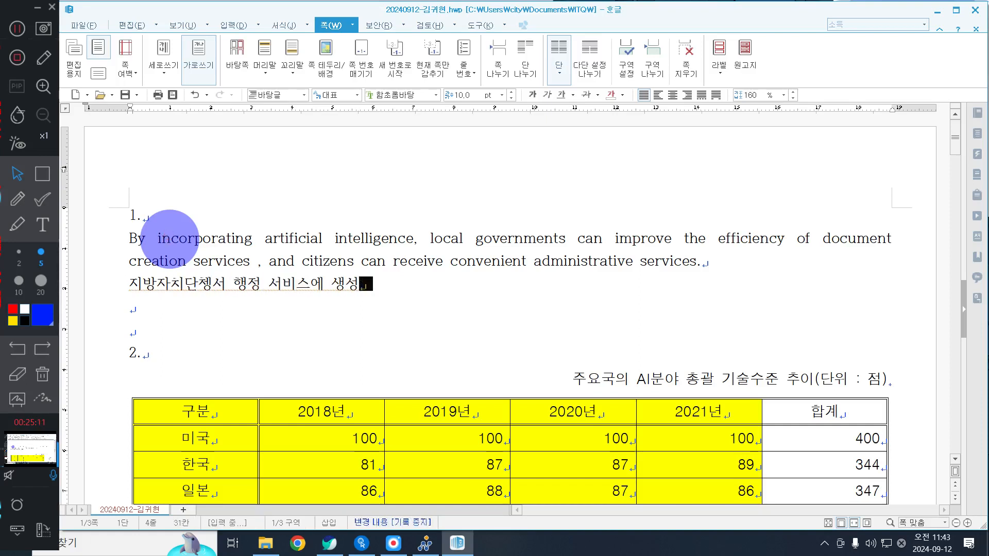
{"action": "type", "text": "형 인공지능을 접목하"}
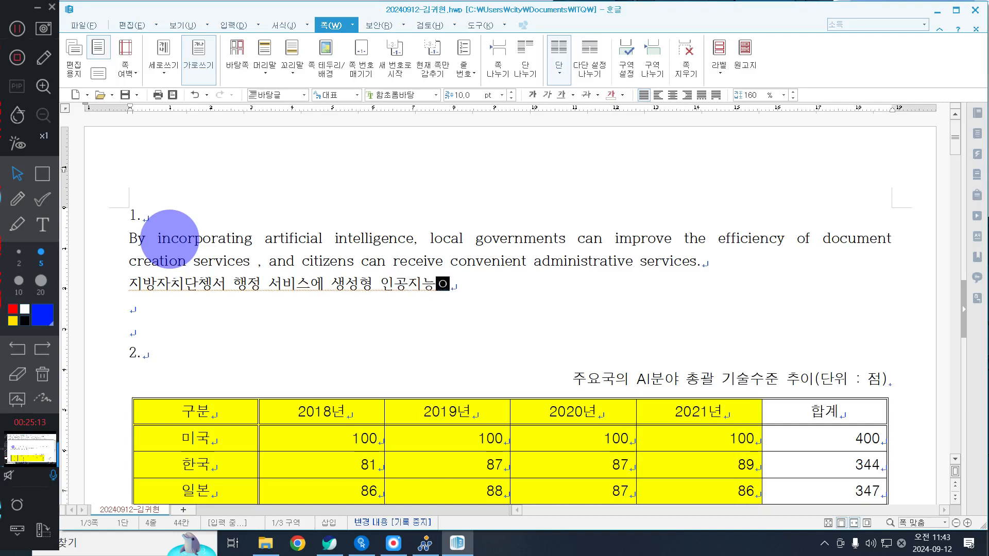
{"action": "type", "text": "여 문서작성고"}
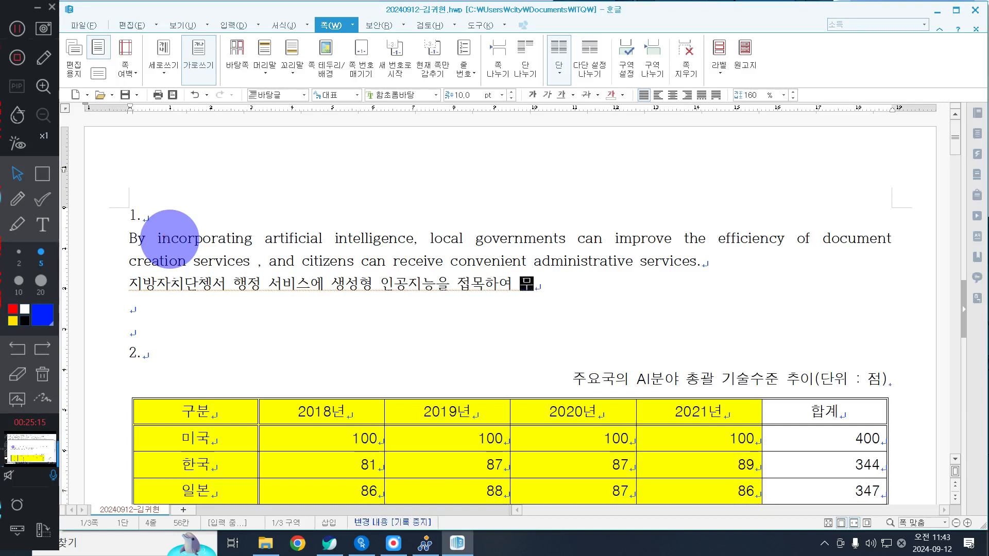
{"action": "type", "text": "과 민원 섭"}
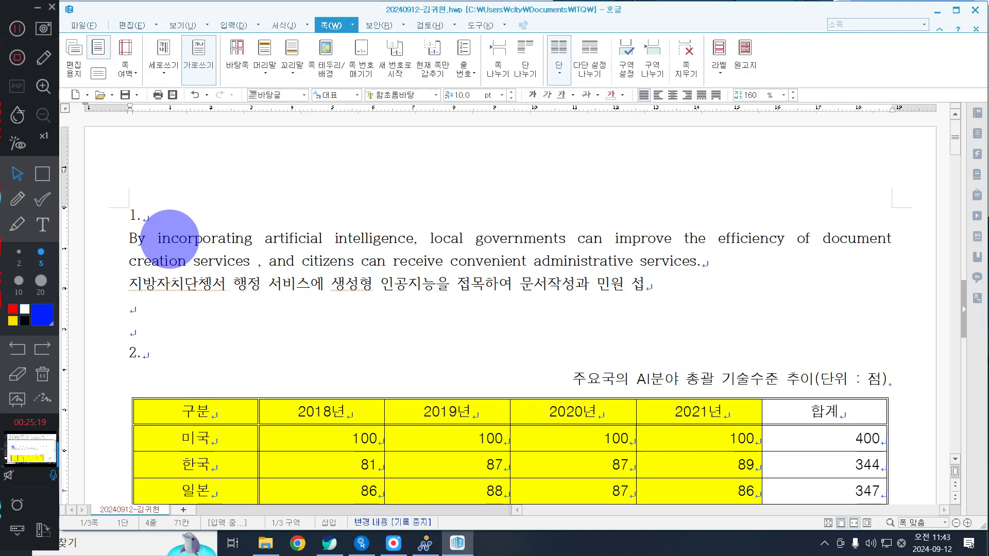
- Complete the Korean sentence with "서비스의 효율성을 높이고, 국민은 더 편리한 행정 서비스를 받을 수 있습니다."
{"action": "type", "text": "비스의 흥"}
{"action": "type", "text": "효율성으"}
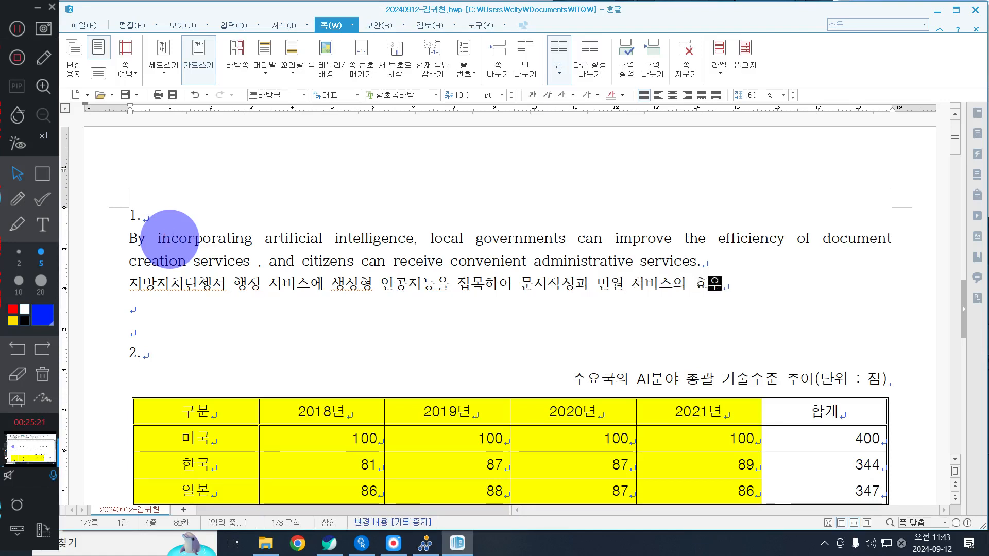
{"action": "type", "text": "을 높이"}
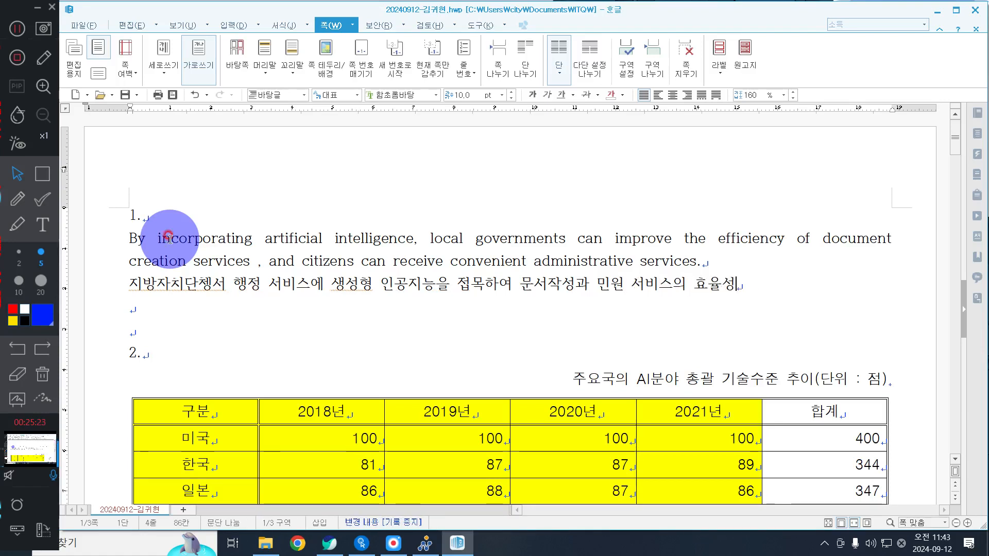
{"action": "type", "text": "고, "}
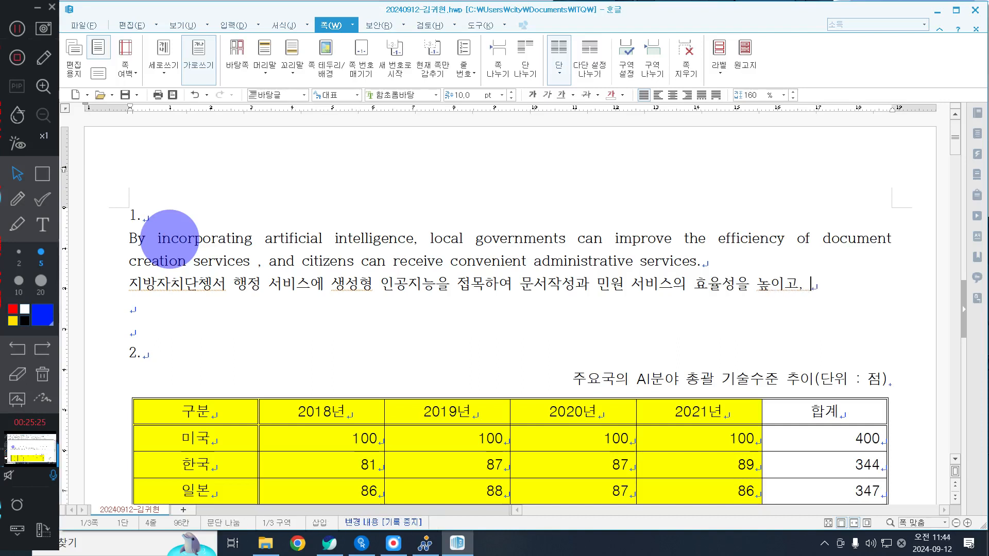
{"action": "type", "text": "국민은 더 편리한 행ㅈ"}
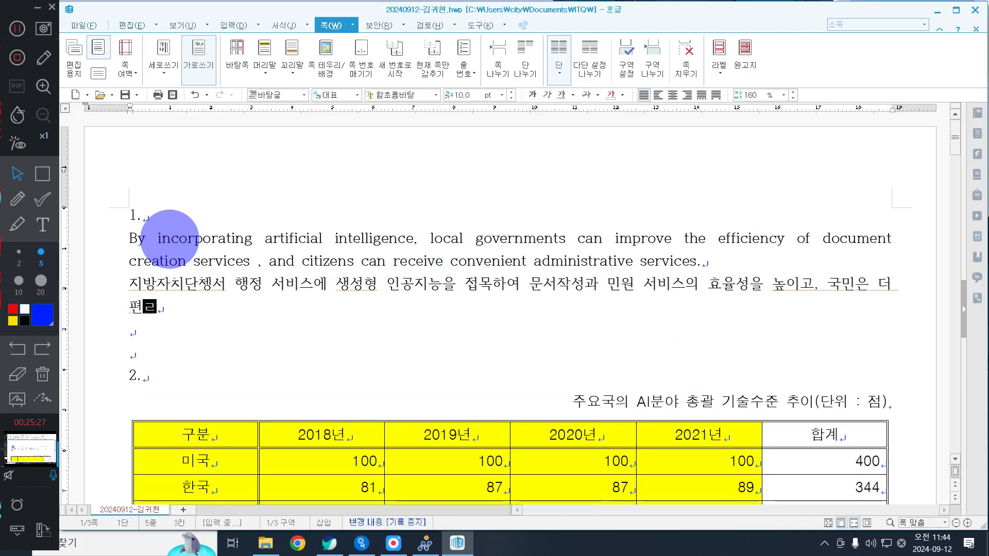
{"action": "type", "text": "정 "}
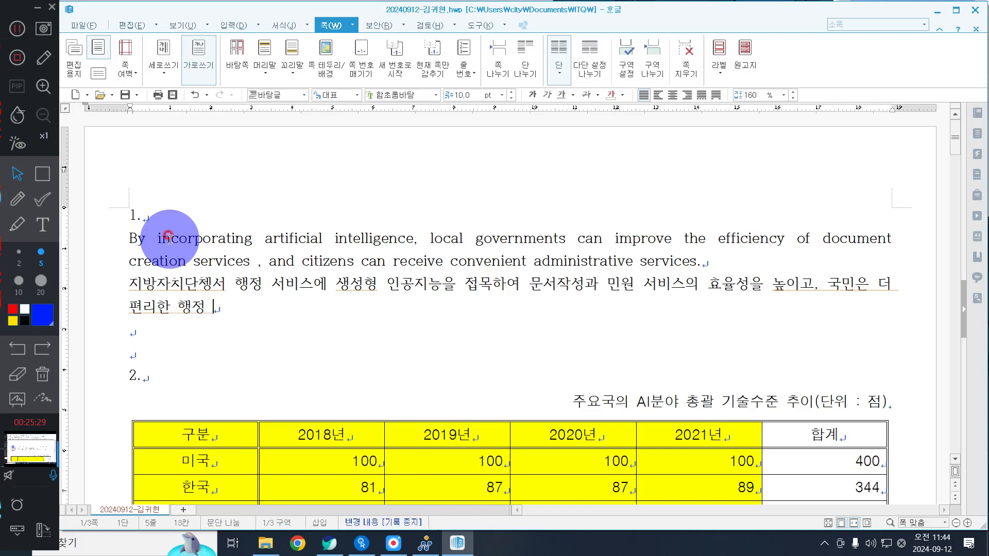
{"action": "type", "text": "서빗스를 "}
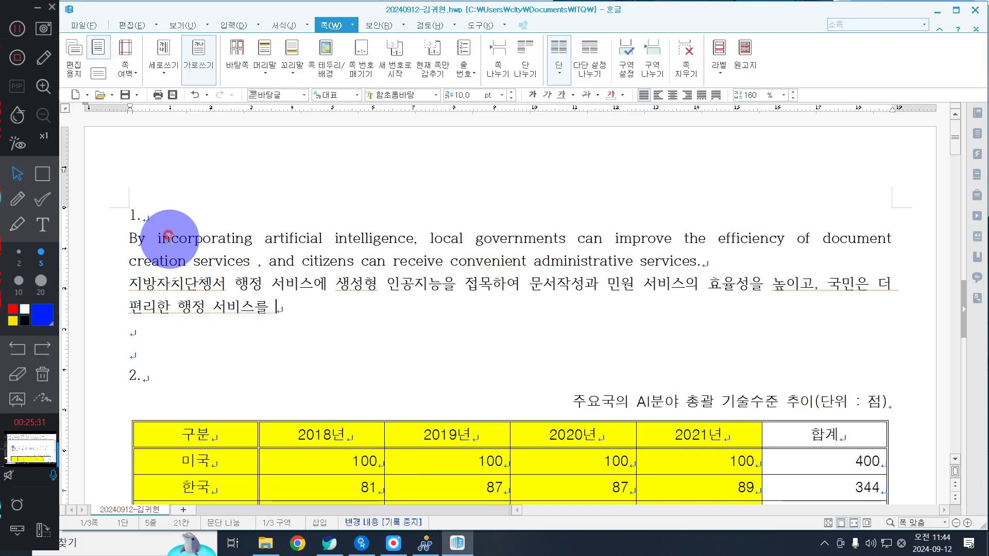
{"action": "type", "text": "받을 수 이있습니다."}
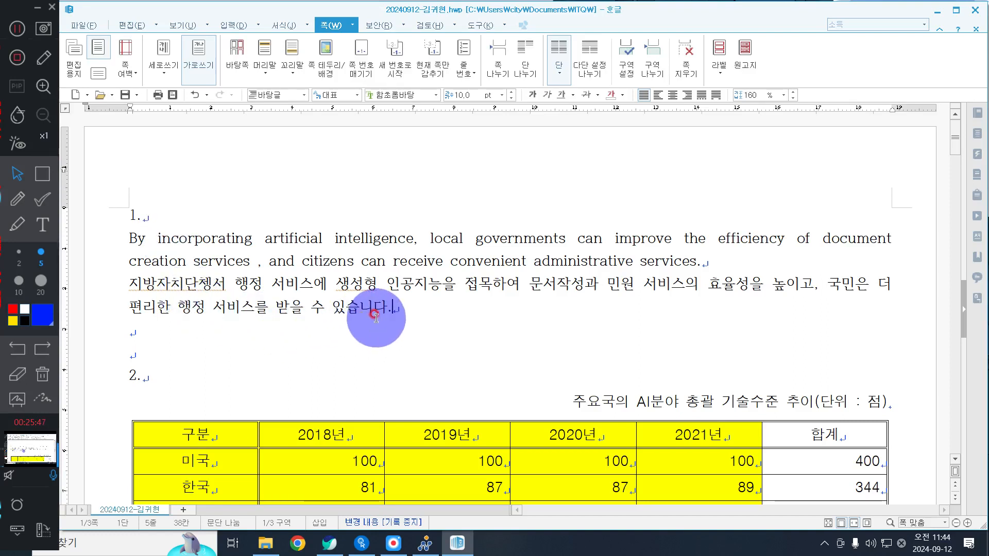
{"action": "left_click_drag", "start_coordinate": [444, 322], "coordinate": [113, 245]}
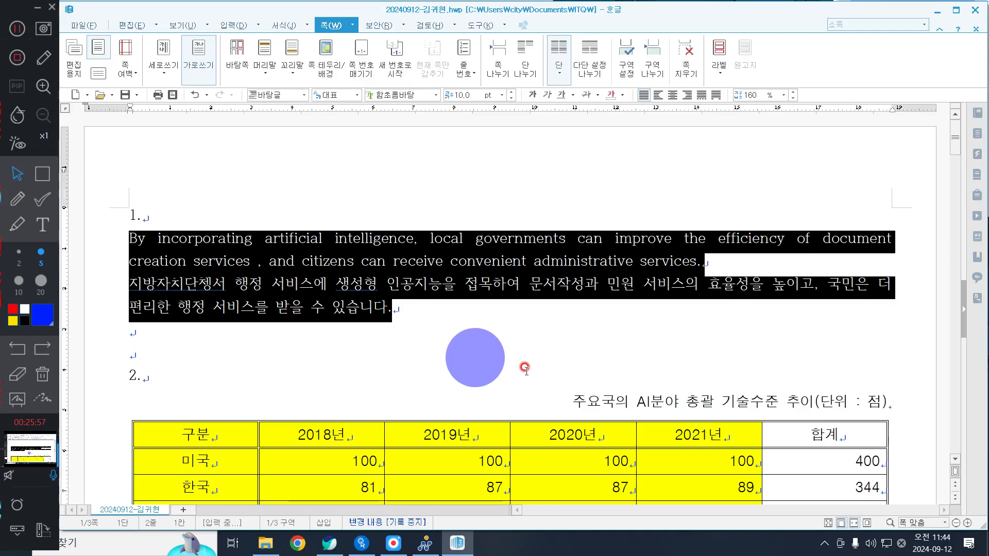
{"action": "left_click", "coordinate": [497, 281]}
{"action": "left_click_drag", "start_coordinate": [457, 325], "coordinate": [315, 304]}
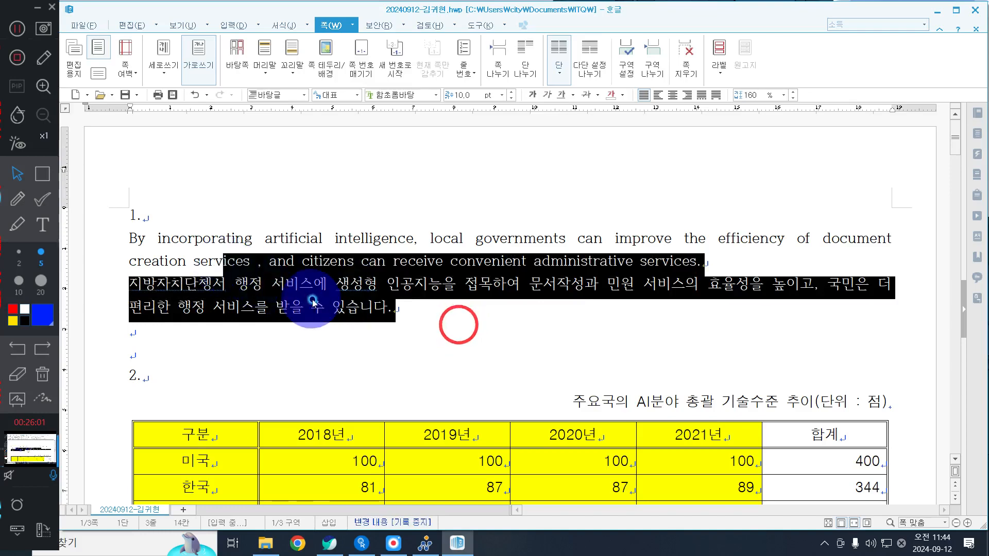
{"action": "left_click", "coordinate": [313, 283]}
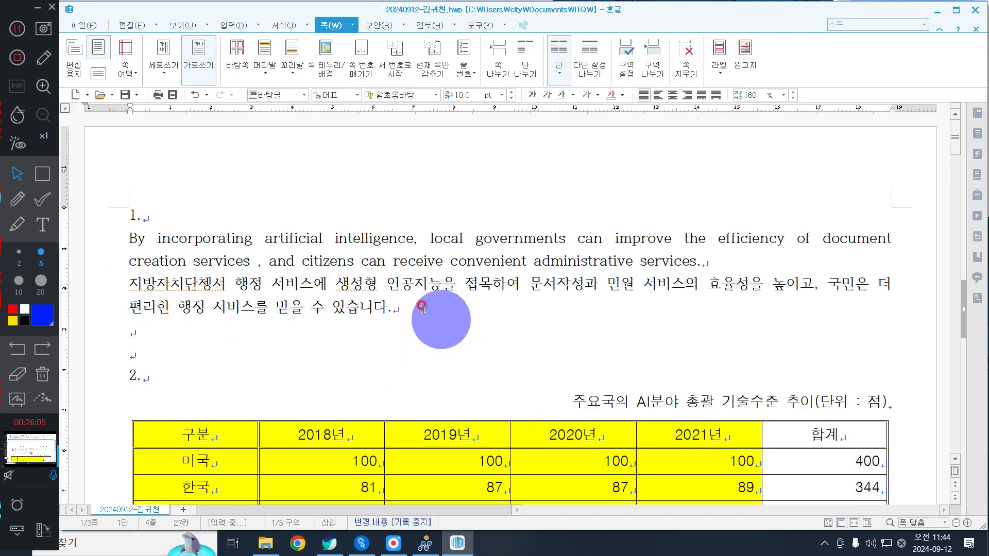
{"action": "left_click_drag", "start_coordinate": [420, 311], "coordinate": [120, 242]}
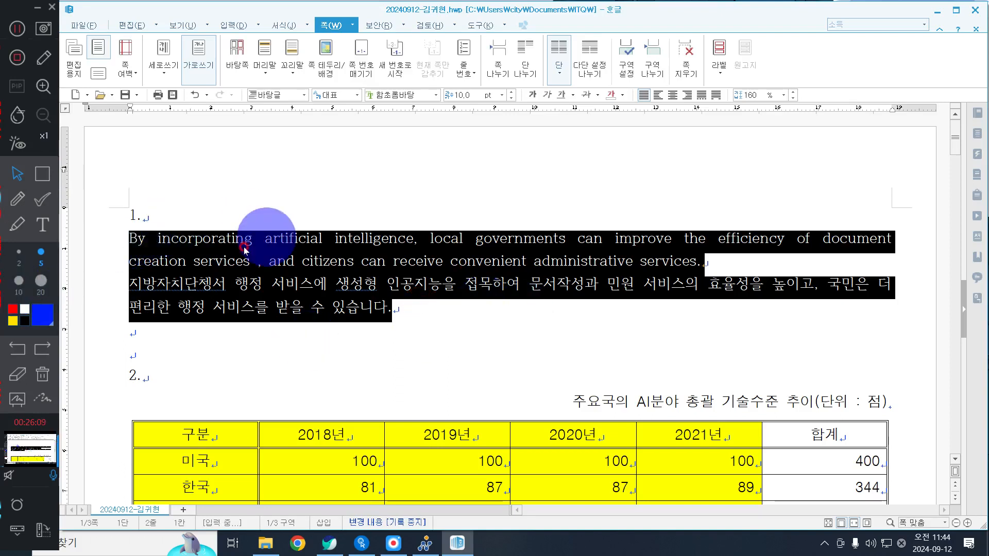
- Delete the extra space before the comma following "creation services" in the English sentence
{"action": "left_click", "coordinate": [262, 263]}
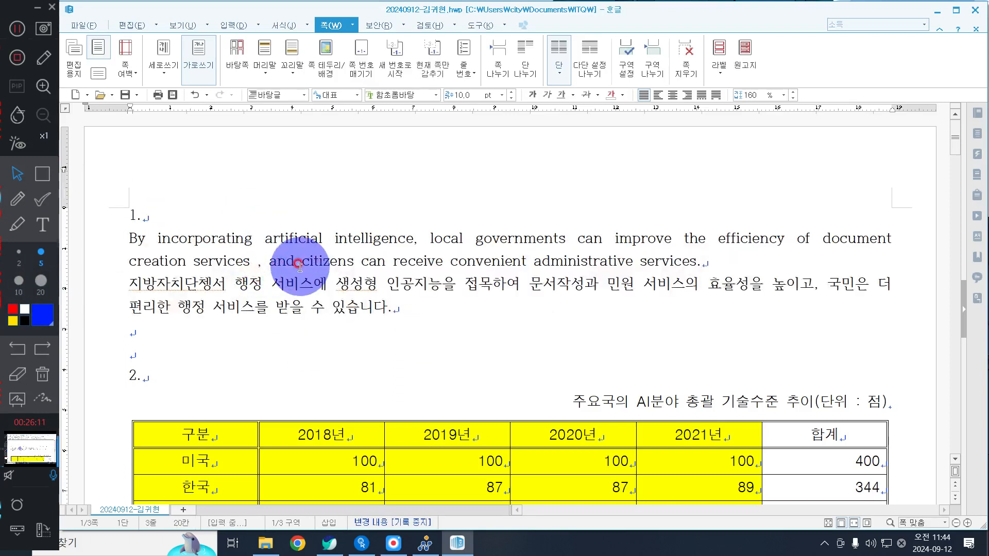
{"action": "key", "text": "BackSpace"}
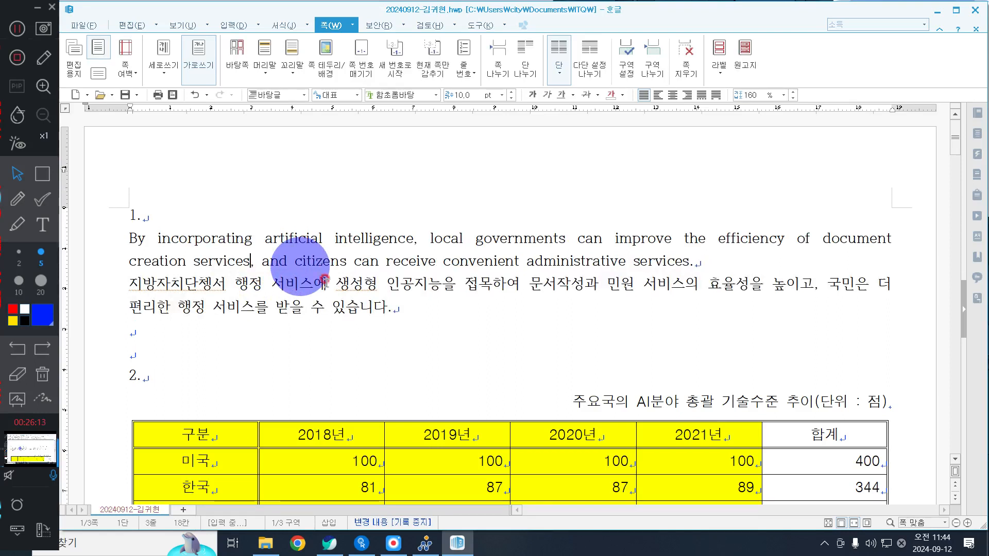
- Select the English and Korean passages under item 1 and start a new paragraph style named "generative" for them
{"action": "left_click_drag", "start_coordinate": [435, 317], "coordinate": [83, 241]}
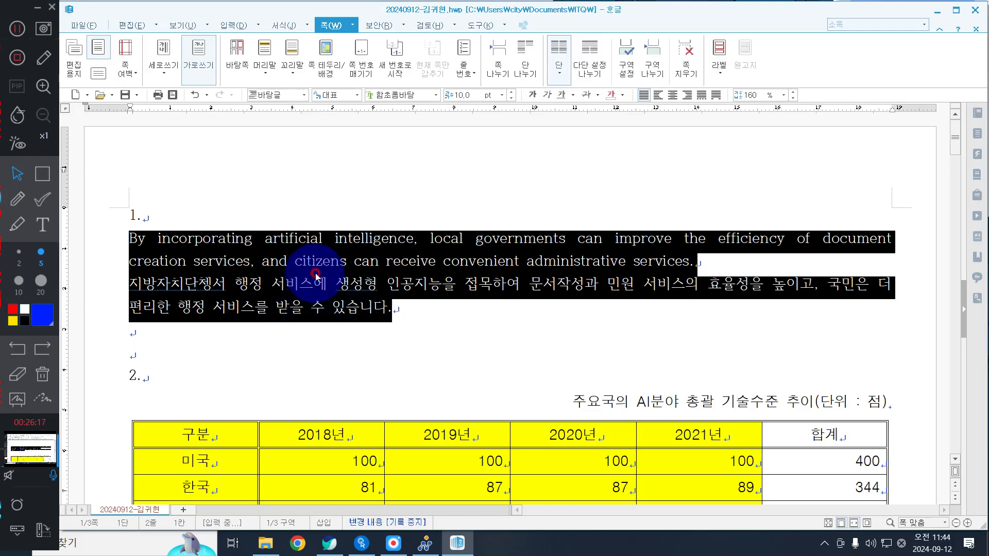
{"action": "key", "text": "F6"}
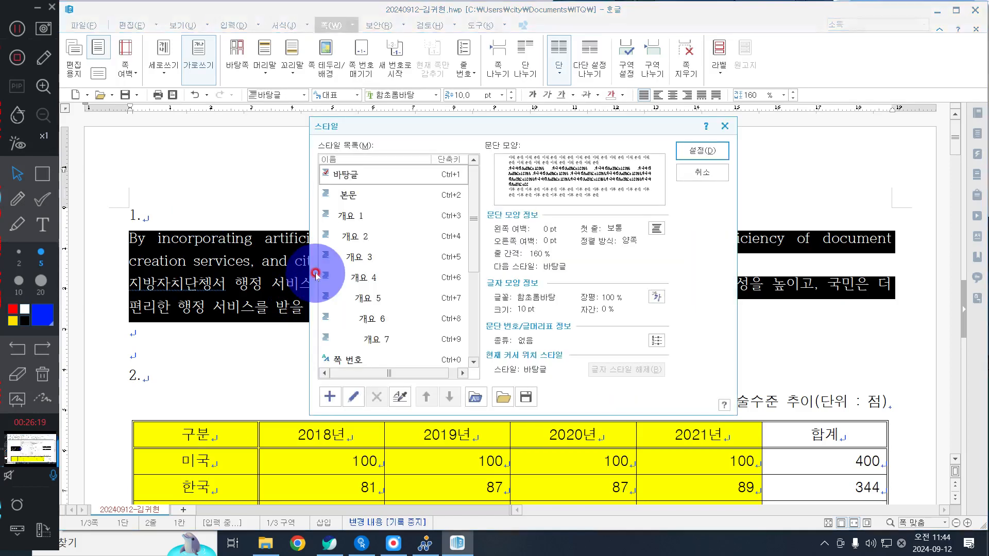
{"action": "left_click", "coordinate": [333, 398]}
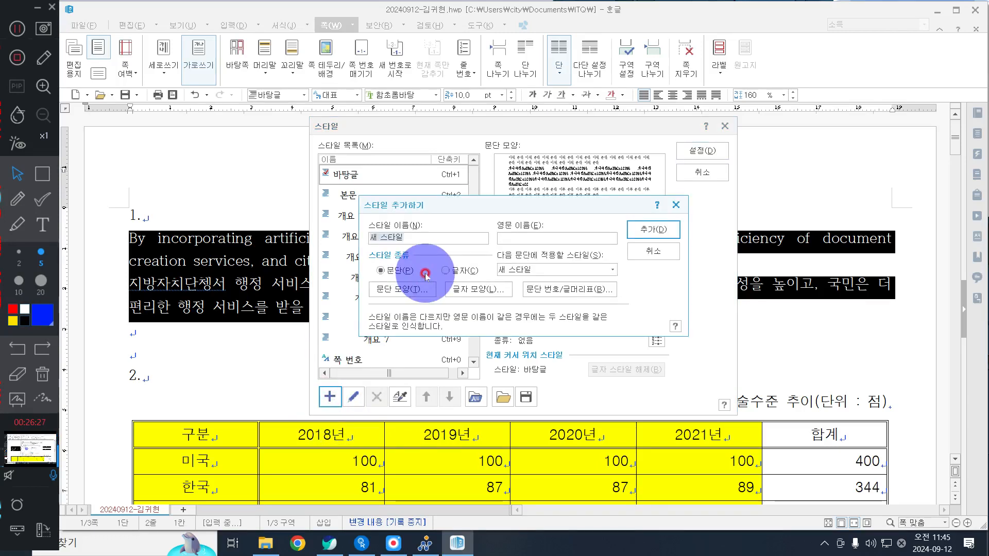
{"action": "left_click", "coordinate": [410, 228]}
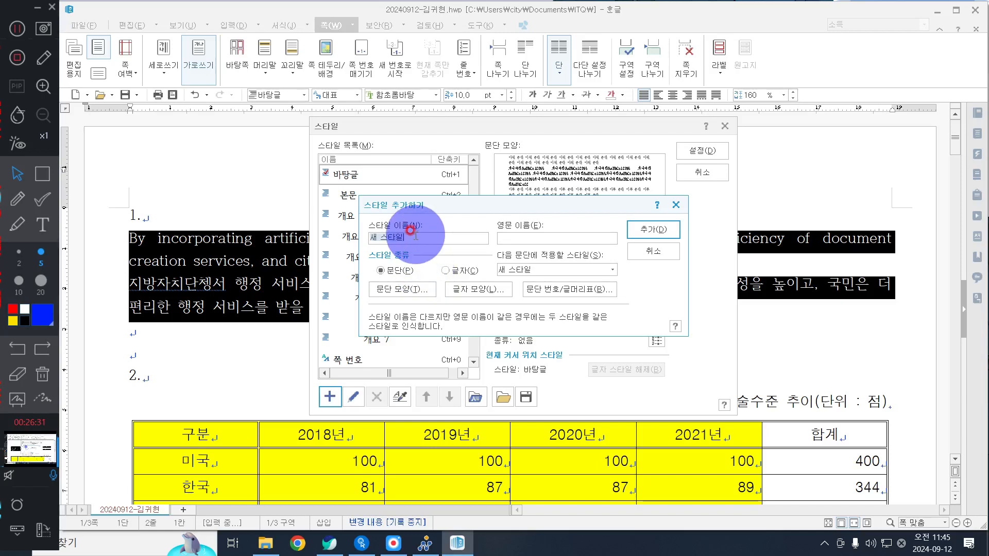
{"action": "key", "text": "BackSpace"}
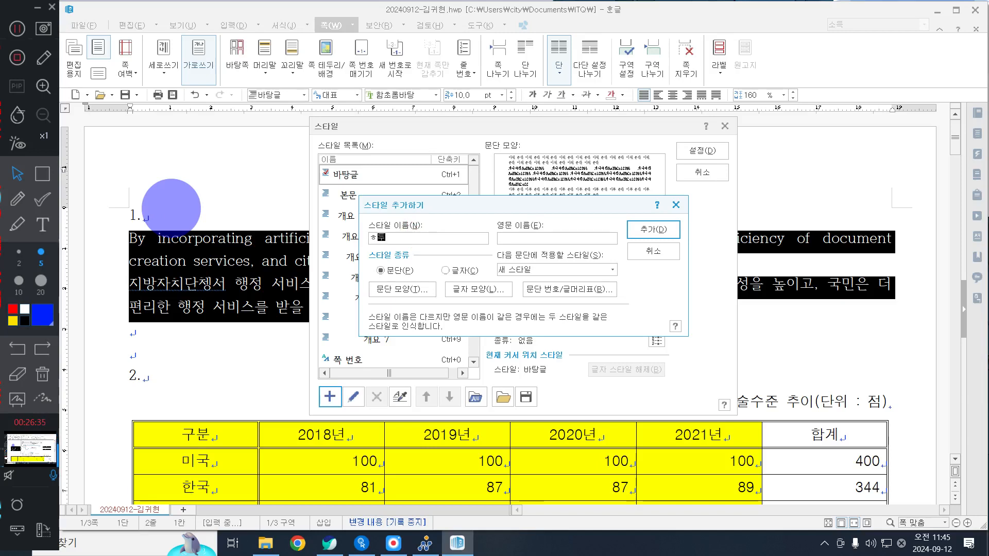
{"action": "type", "text": "ㅎ둘ㄱㅁㅅ"}
{"action": "key", "text": "BackSpace"}
{"action": "key", "text": "BackSpace"}
{"action": "key", "text": "BackSpace"}
{"action": "key", "text": "BackSpace"}
{"action": "key", "text": "BackSpace"}
{"action": "key", "text": "BackSpace"}
{"action": "type", "text": "tive"}
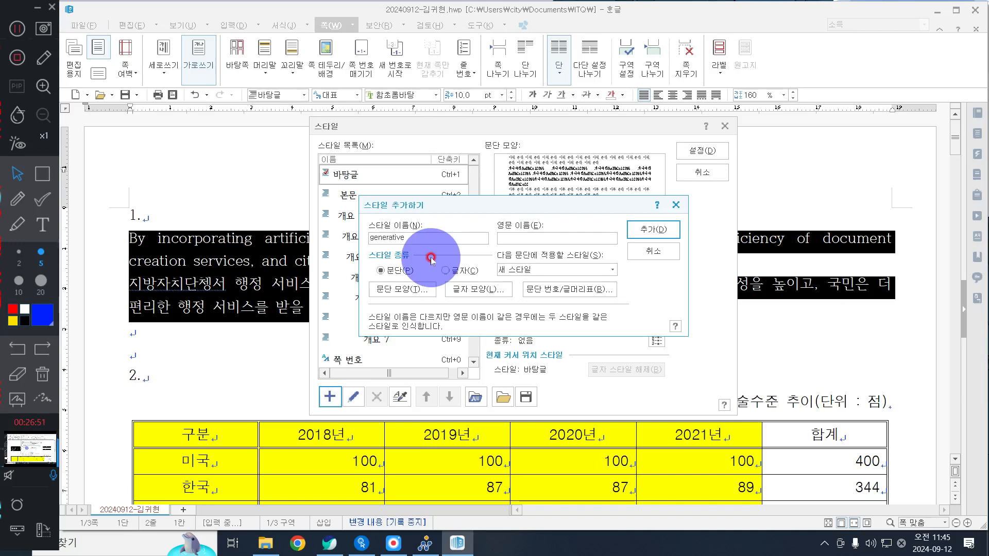
- In the new style's paragraph shape, set the left margin to 15 pt and the spacing below the paragraph to 10 pt
{"action": "left_click", "coordinate": [423, 290]}
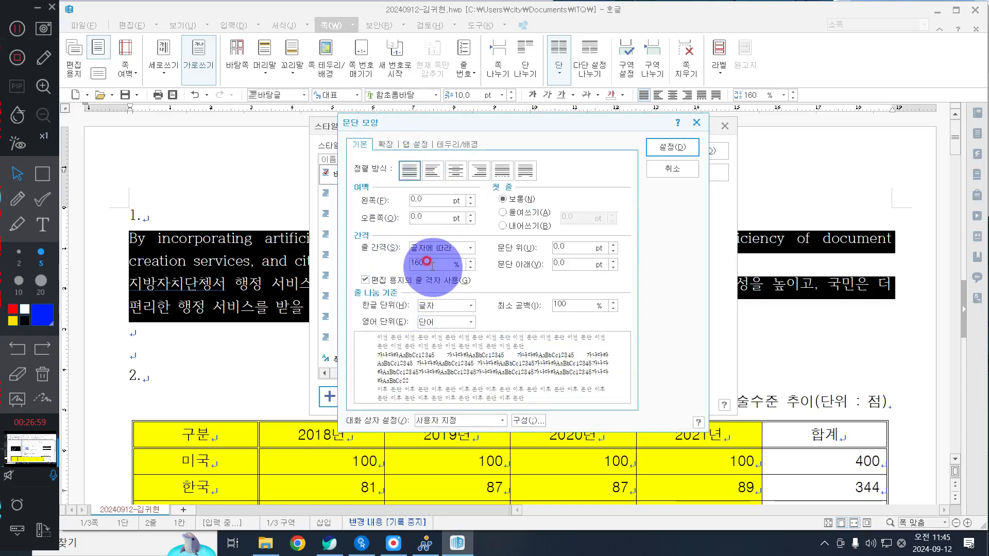
{"action": "left_click", "coordinate": [422, 200]}
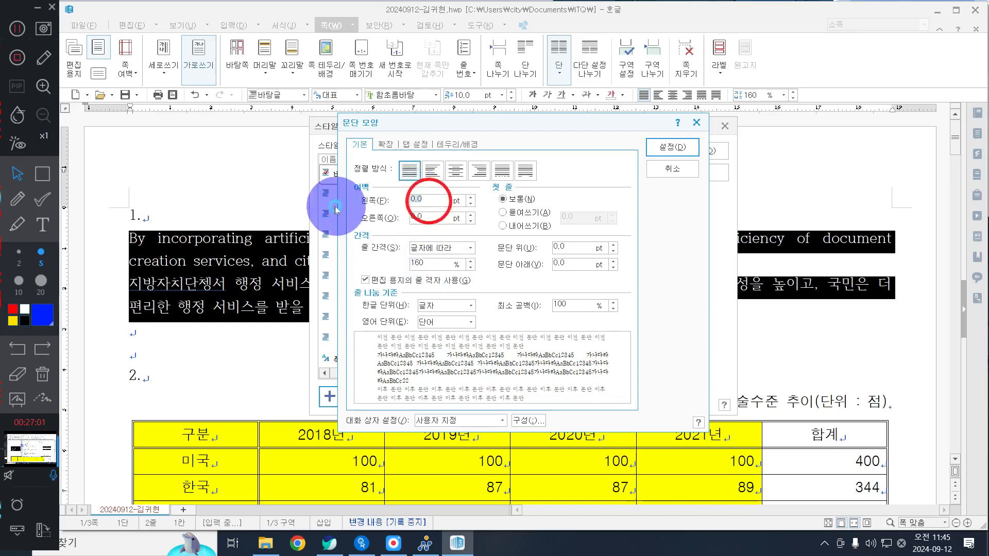
{"action": "type", "text": "15"}
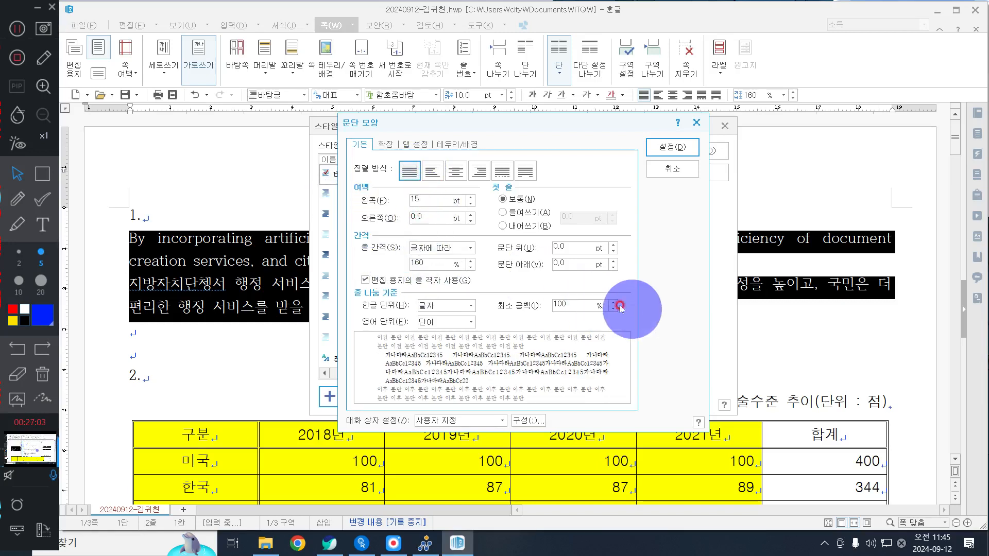
{"action": "left_click", "coordinate": [576, 271]}
{"action": "type", "text": "10"}
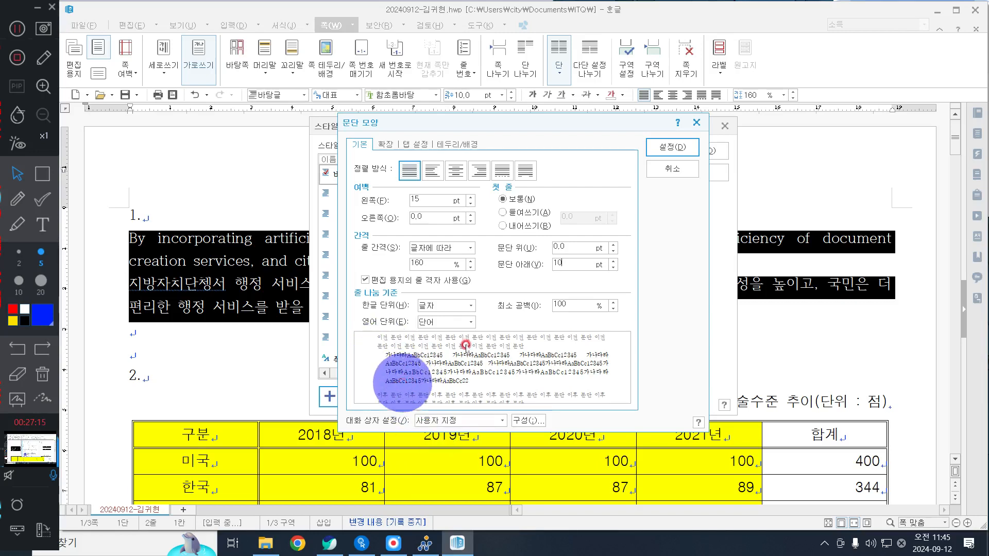
{"action": "left_click", "coordinate": [670, 146]}
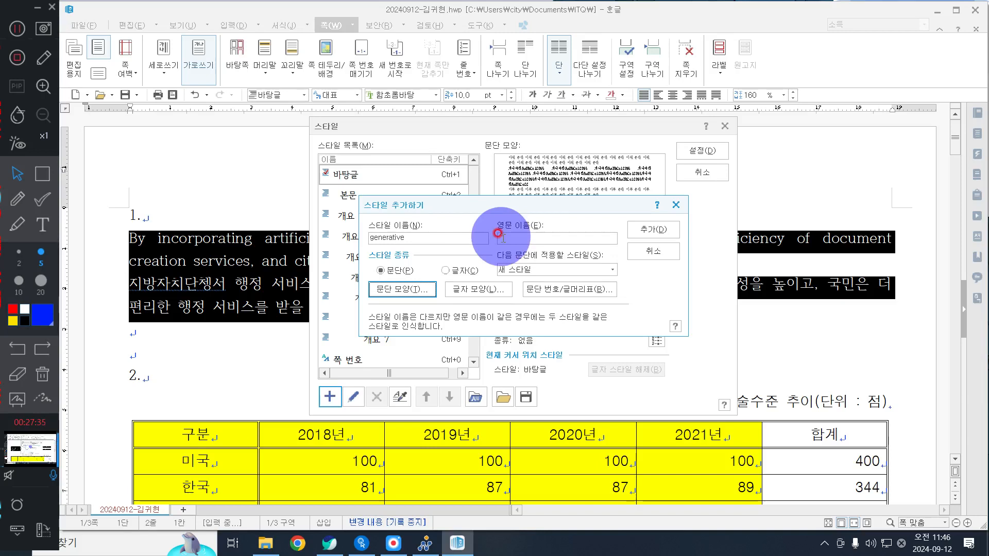
- In the new style's character shape, set the character width (장평) to 95% and the letter spacing (자간) to 5%
{"action": "left_click", "coordinate": [484, 291]}
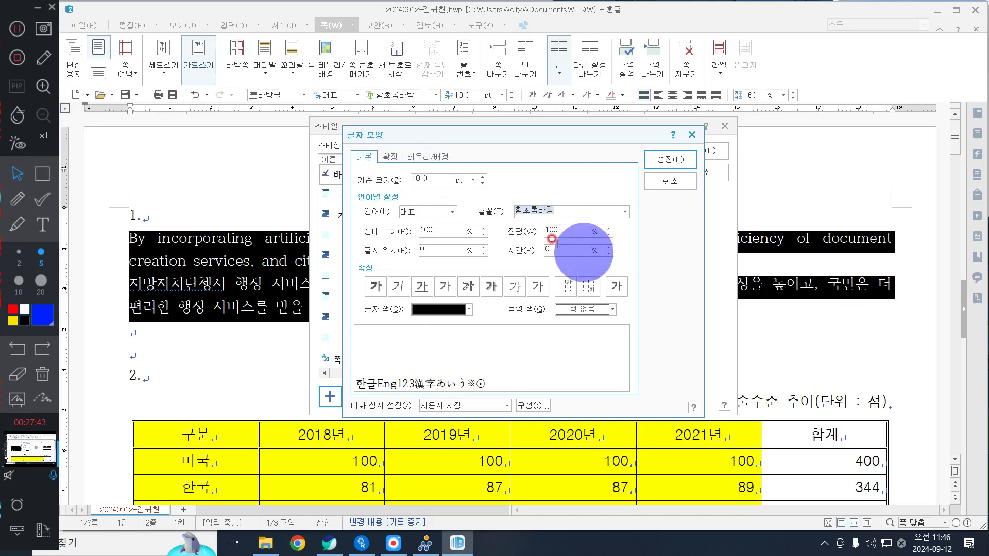
{"action": "left_click", "coordinate": [569, 232]}
{"action": "type", "text": "95"}
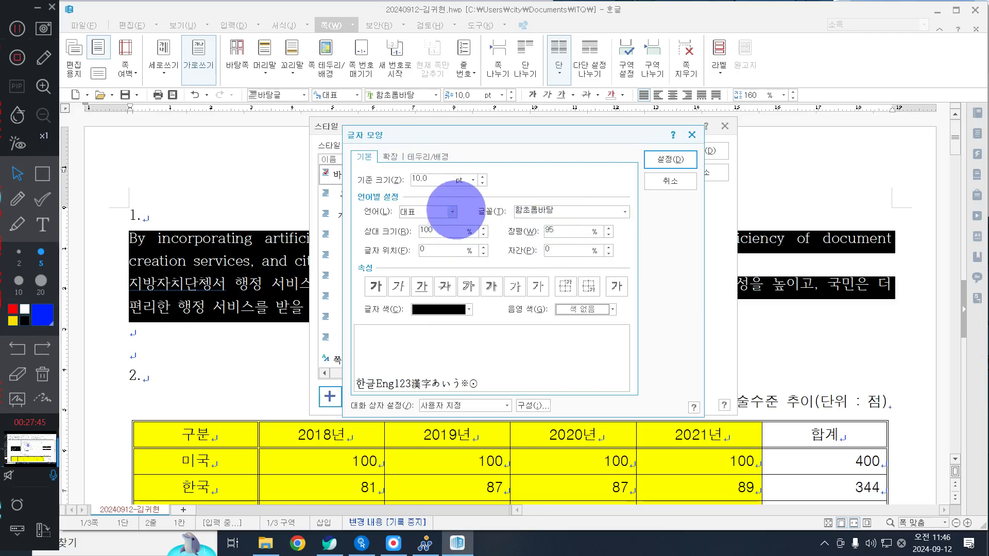
{"action": "left_click", "coordinate": [544, 244]}
{"action": "double_click", "coordinate": [550, 250]}
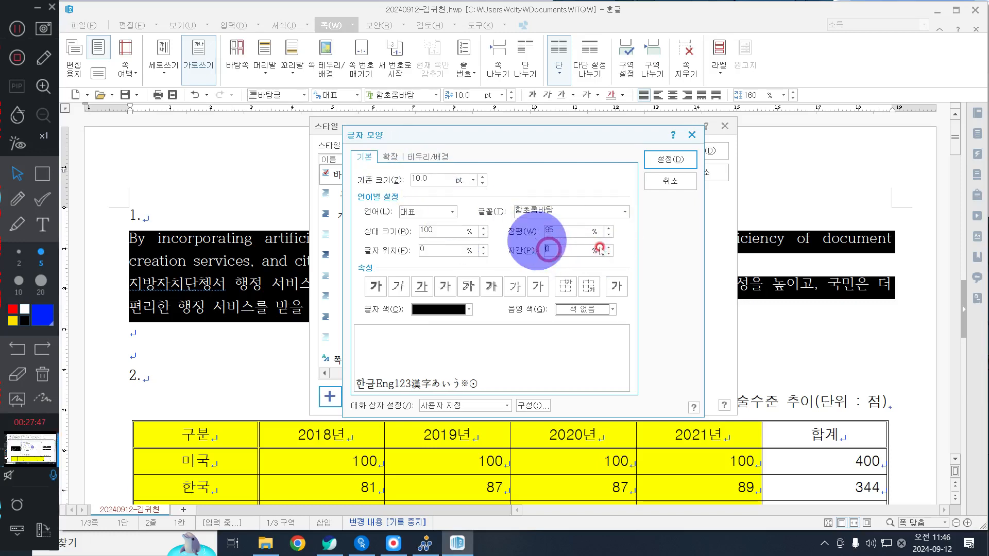
{"action": "type", "text": "5"}
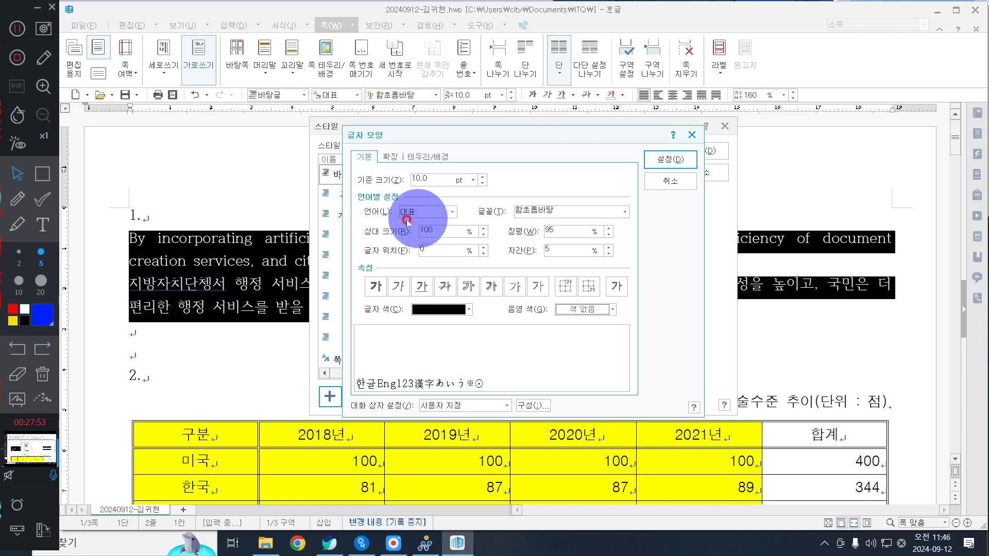
- Set the style's font for Korean text (한글) to 돋움
{"action": "left_click", "coordinate": [421, 211]}
{"action": "left_click", "coordinate": [428, 238]}
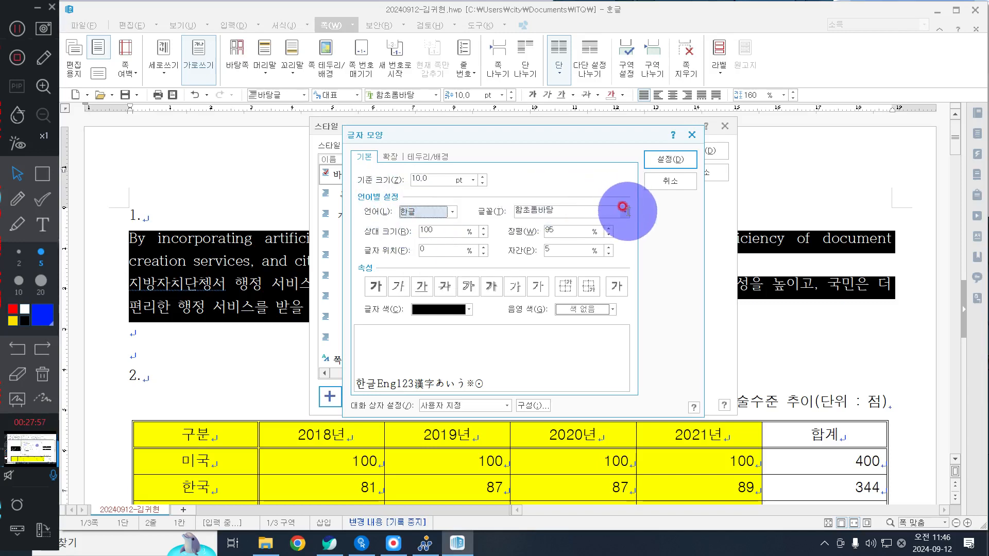
{"action": "left_click", "coordinate": [623, 206]}
{"action": "scroll", "coordinate": [579, 254], "scroll_direction": "up", "scroll_amount": 5}
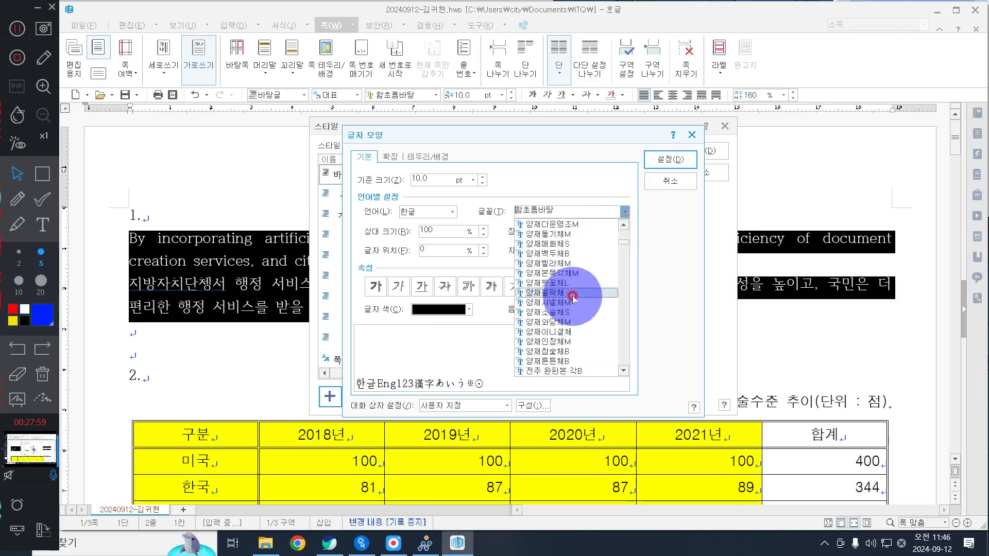
{"action": "scroll", "coordinate": [573, 298], "scroll_direction": "up", "scroll_amount": 10}
{"action": "left_click", "coordinate": [551, 340]}
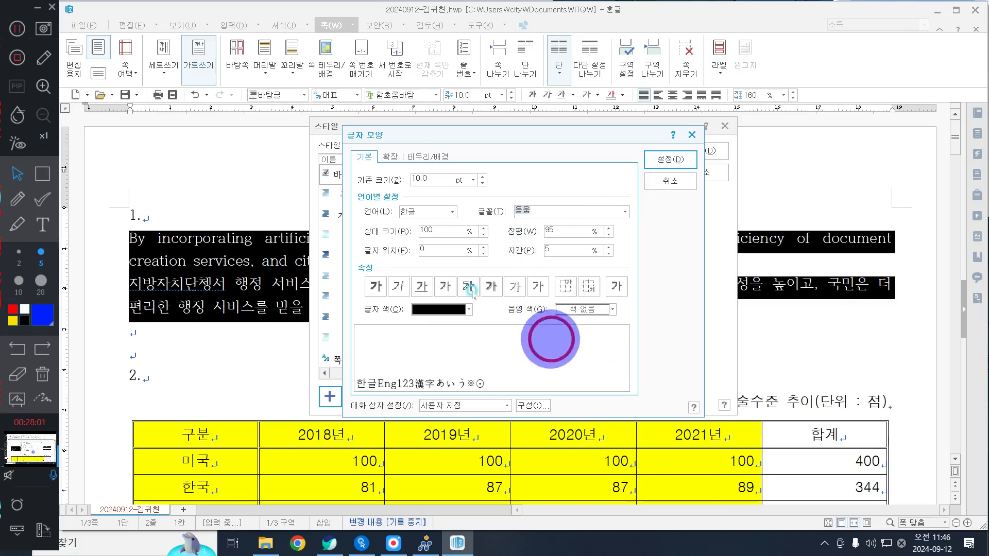
- Set the style's font for English text (영문) to 굴림
{"action": "left_click", "coordinate": [426, 222]}
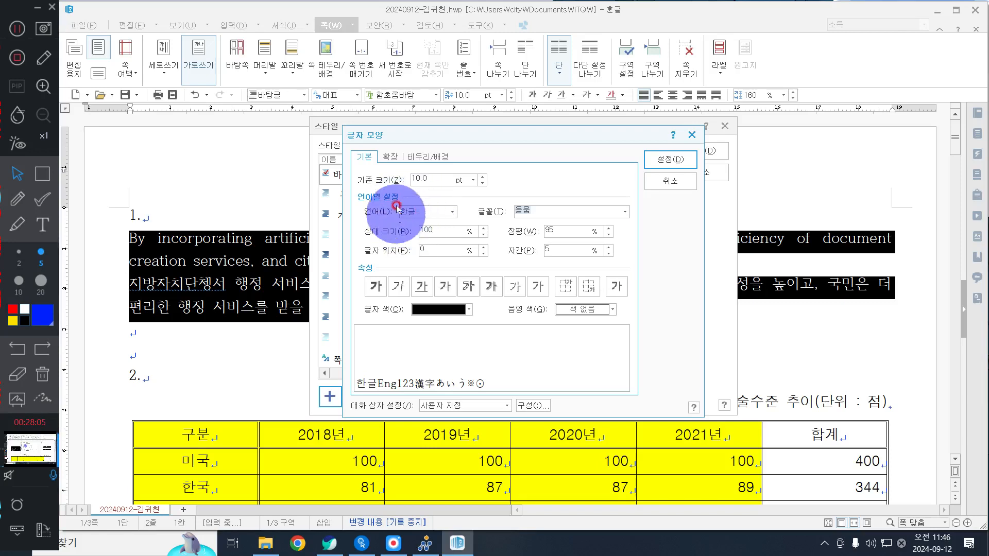
{"action": "left_click", "coordinate": [413, 215]}
{"action": "left_click", "coordinate": [413, 238]}
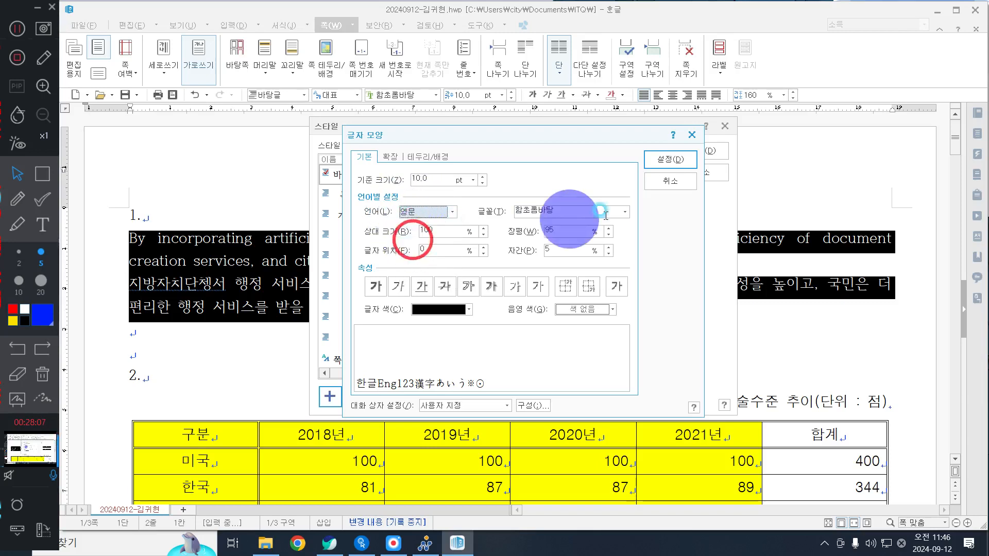
{"action": "left_click", "coordinate": [625, 211]}
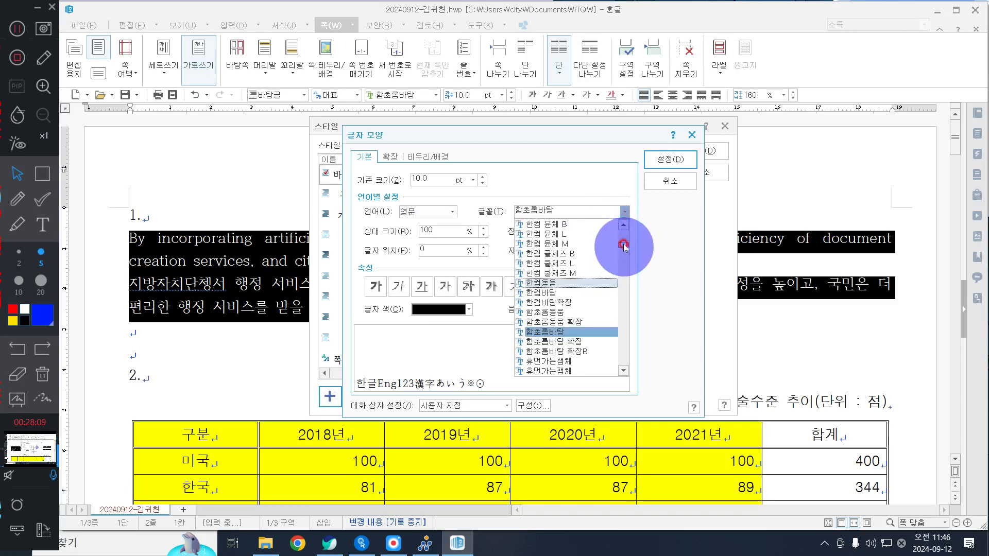
{"action": "left_click_drag", "start_coordinate": [623, 247], "coordinate": [625, 212]}
{"action": "left_click", "coordinate": [569, 290]}
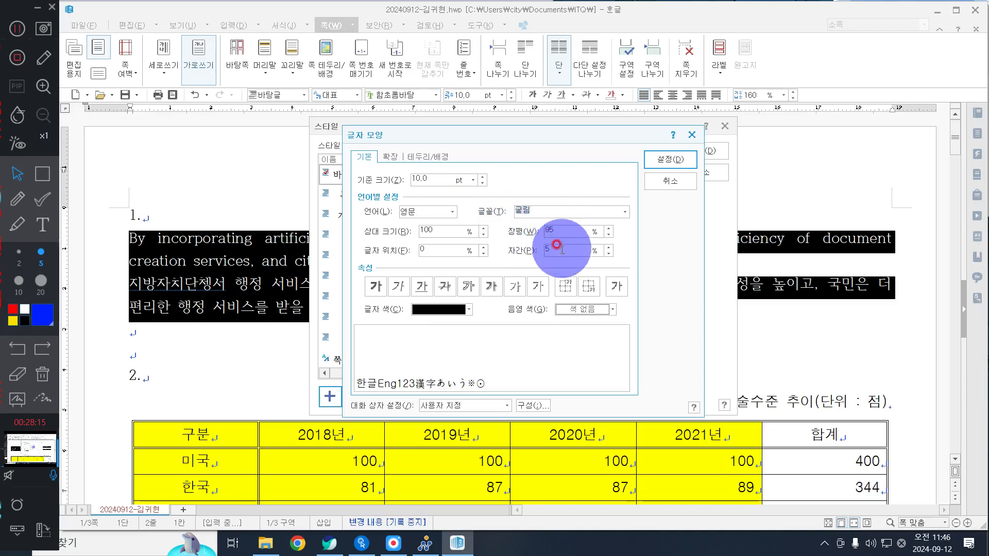
- Recheck the Korean and English font settings, add the "generative" style and apply it to the selected passages
{"action": "left_click", "coordinate": [413, 211]}
{"action": "left_click", "coordinate": [423, 232]}
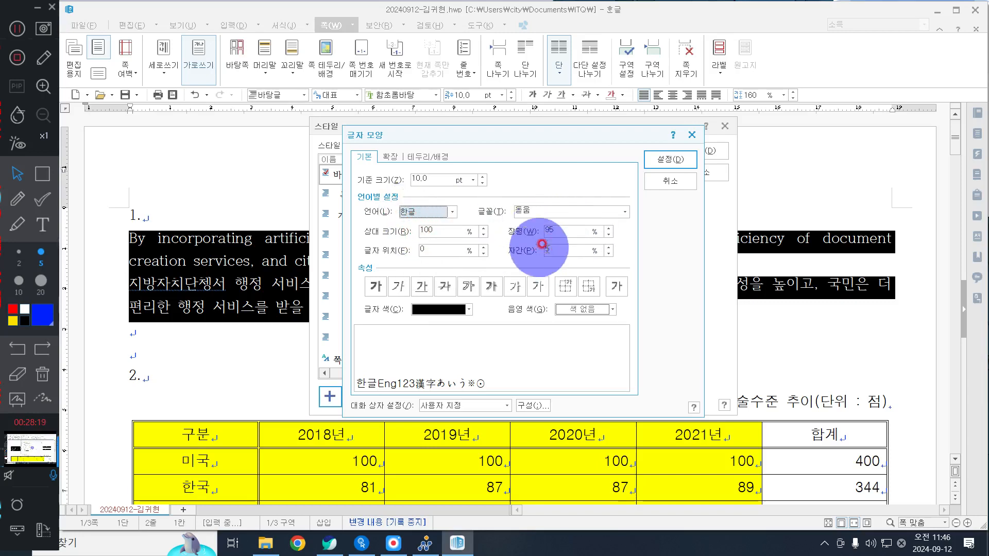
{"action": "left_click", "coordinate": [422, 213]}
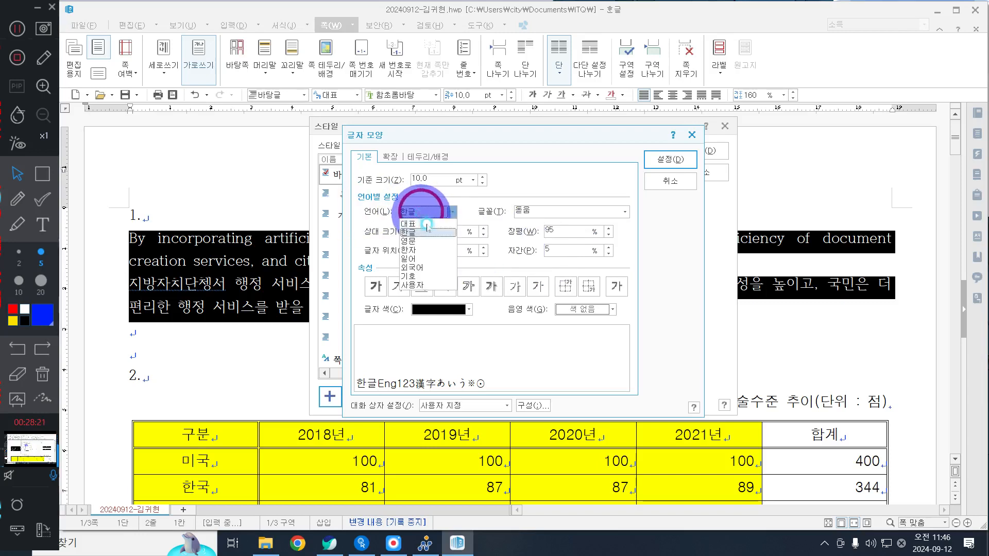
{"action": "left_click", "coordinate": [423, 239]}
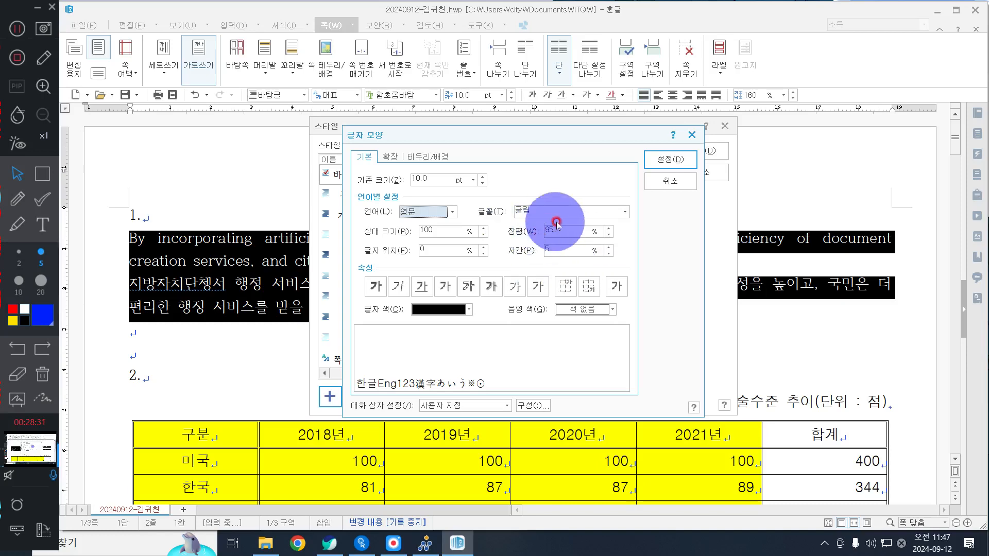
{"action": "left_click", "coordinate": [650, 160]}
{"action": "left_click", "coordinate": [656, 221]}
{"action": "left_click", "coordinate": [704, 150]}
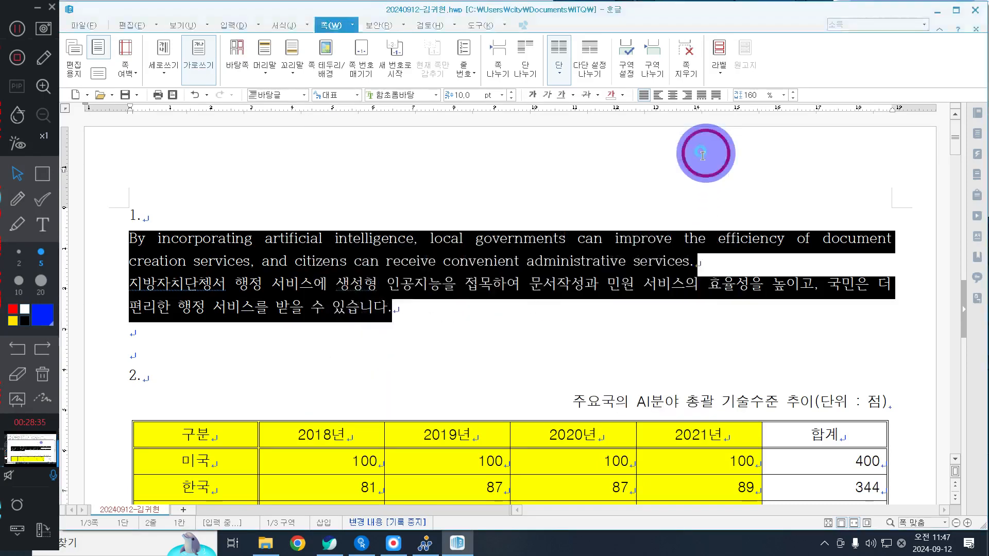
{"action": "left_click", "coordinate": [472, 279]}
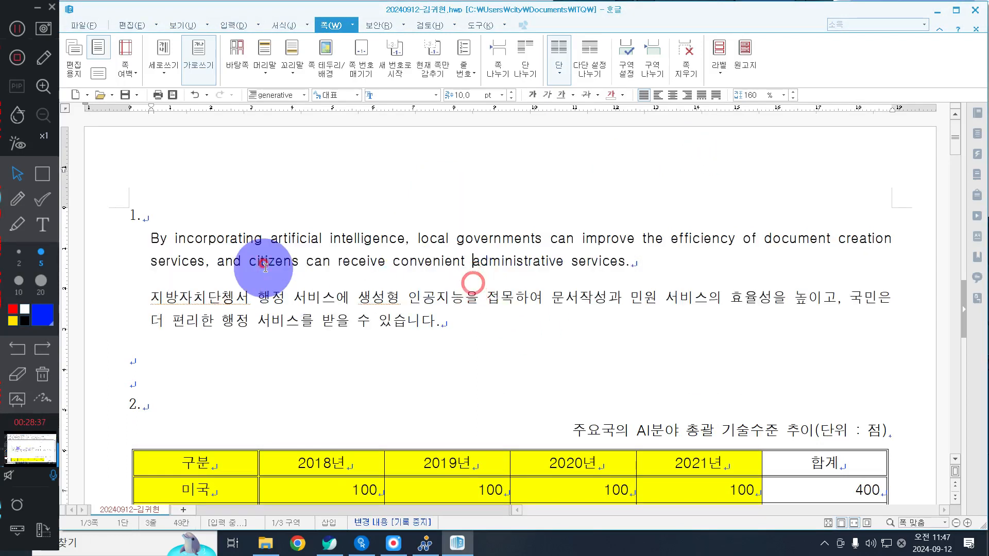
- Correct the misspelled first word of the Korean passage in item 1 to "지방자치단체에서"
{"action": "left_click", "coordinate": [127, 259]}
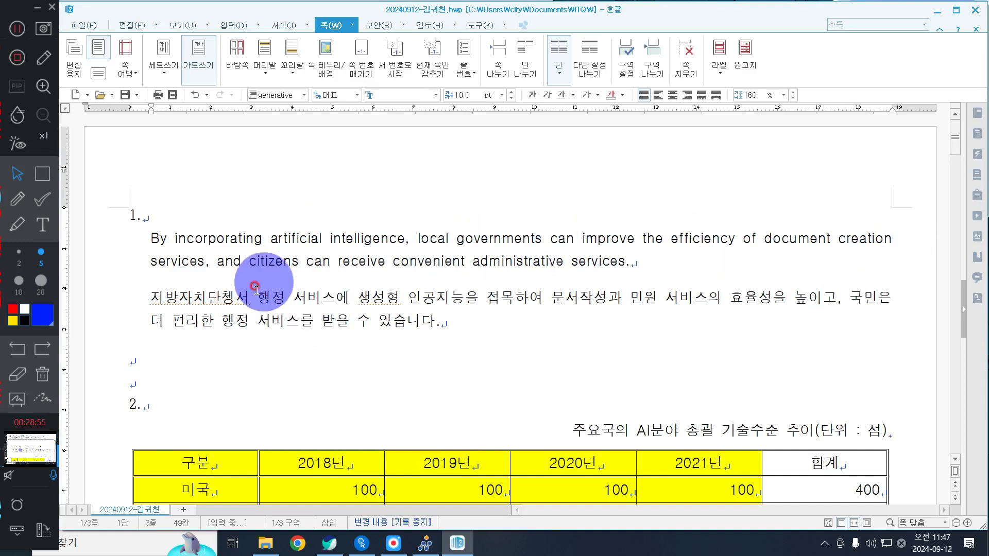
{"action": "left_click", "coordinate": [236, 298]}
{"action": "key", "text": "BackSpace"}
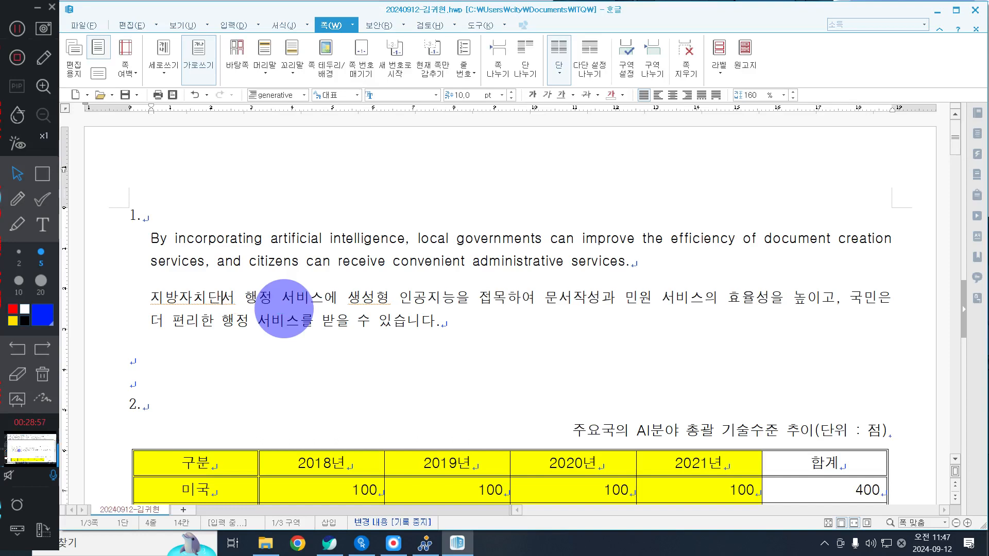
{"action": "type", "text": "cp"}
{"action": "key", "text": "BackSpace"}
{"action": "key", "text": "BackSpace"}
{"action": "key", "text": "Hangul"}
{"action": "type", "text": "체["}
{"action": "key", "text": "BackSpace"}
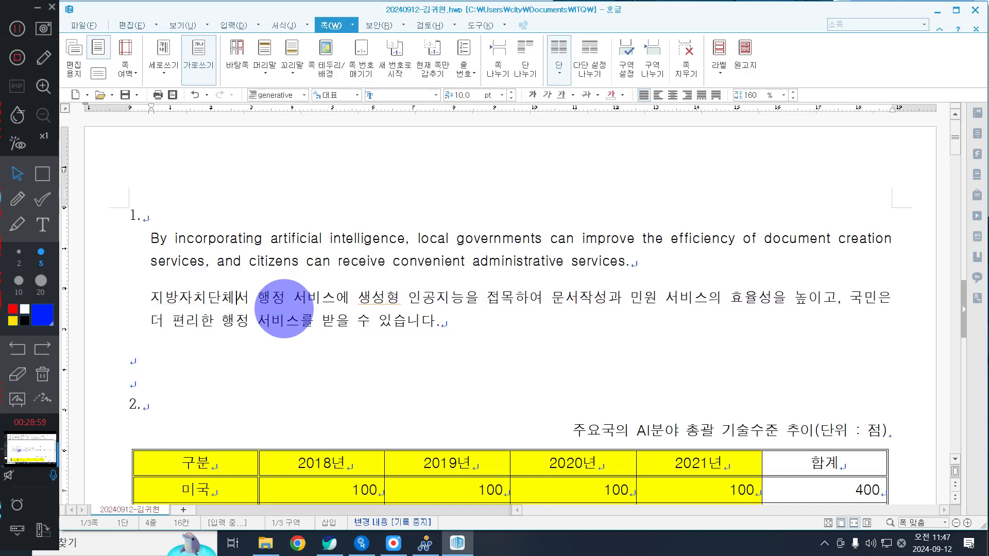
{"action": "type", "text": "에"}
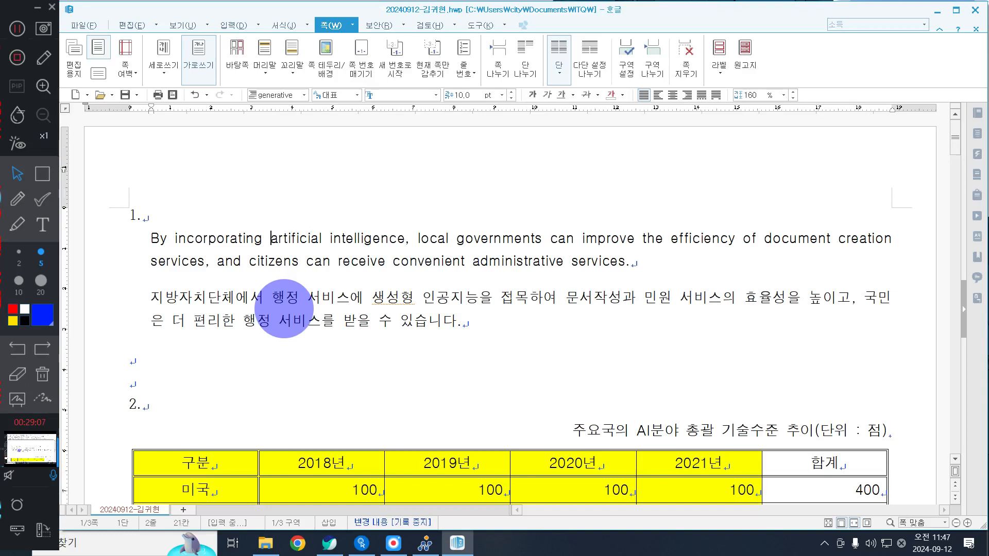
{"action": "type", "text": "ㅎ 무ㄱㅁ샾ㄷ"}
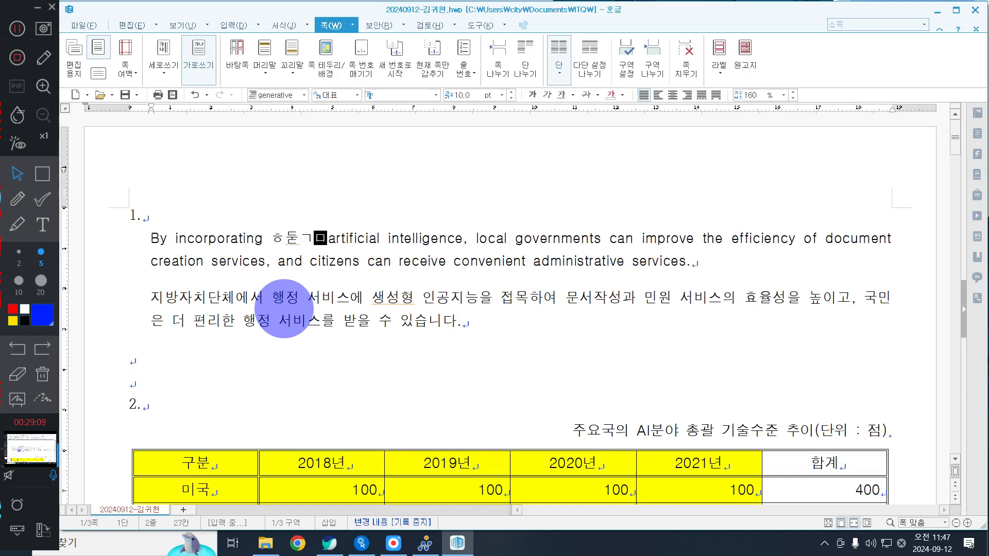
{"action": "key", "text": "BackSpace"}
{"action": "key", "text": "BackSpace"}
{"action": "key", "text": "BackSpace"}
{"action": "key", "text": "BackSpace"}
{"action": "key", "text": "BackSpace"}
{"action": "key", "text": "BackSpace"}
{"action": "key", "text": "BackSpace"}
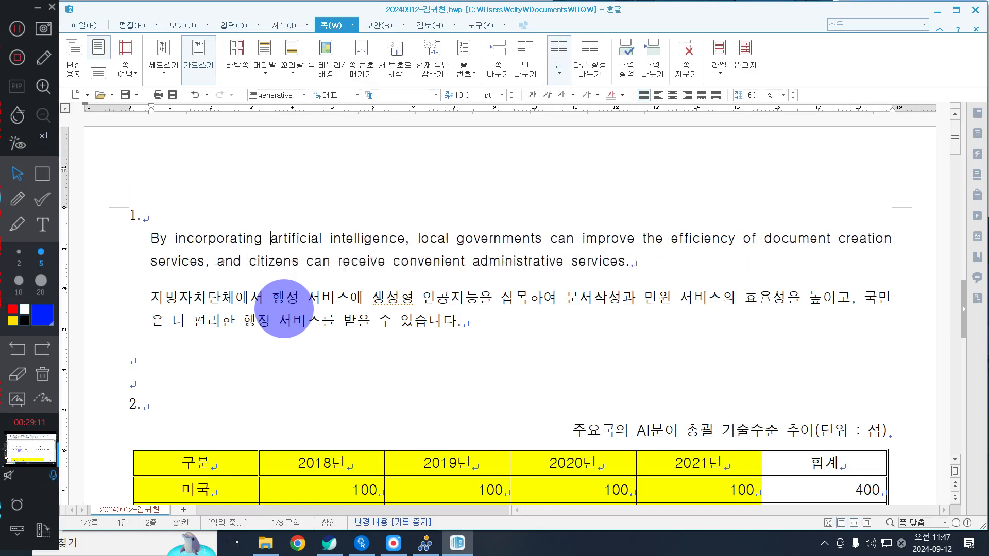
- Insert the missing word "generative" before "artificial intelligence" in the English passage of item 1
{"action": "type", "text": "ge"}
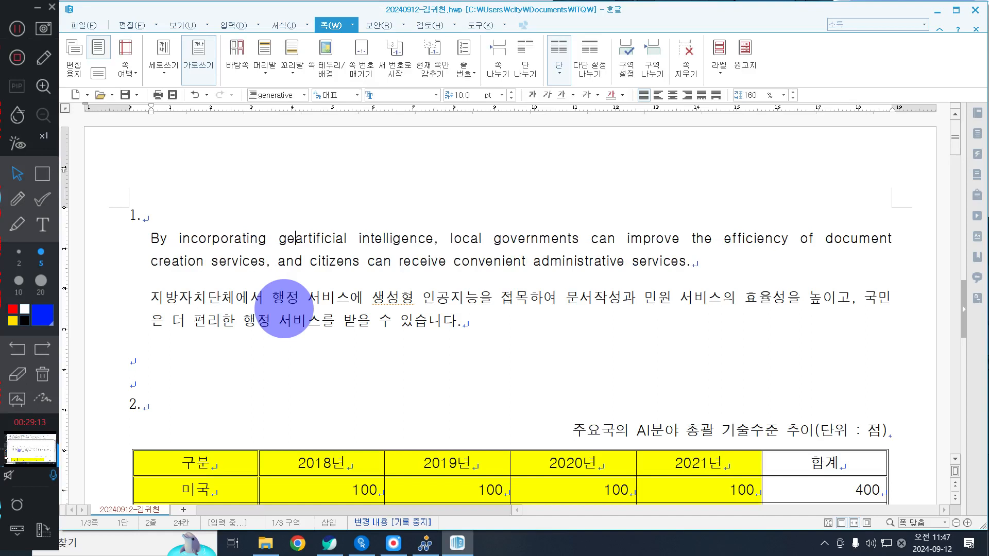
{"action": "type", "text": "n"}
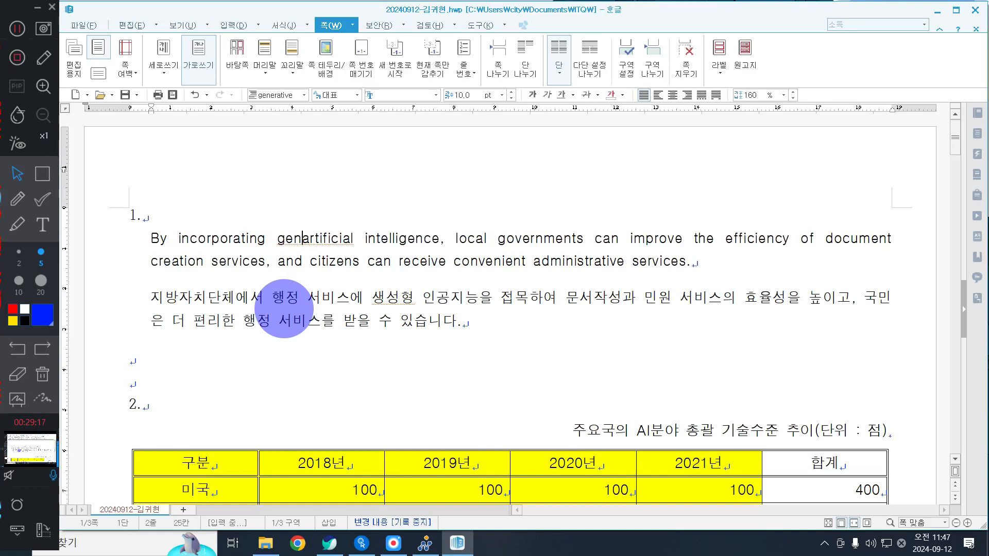
{"action": "type", "text": "er"}
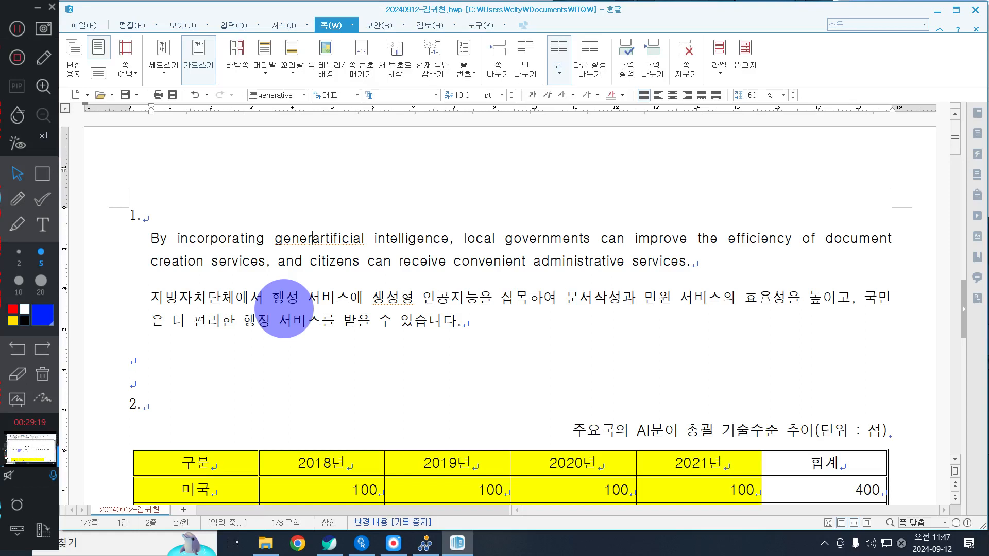
{"action": "type", "text": "ative"}
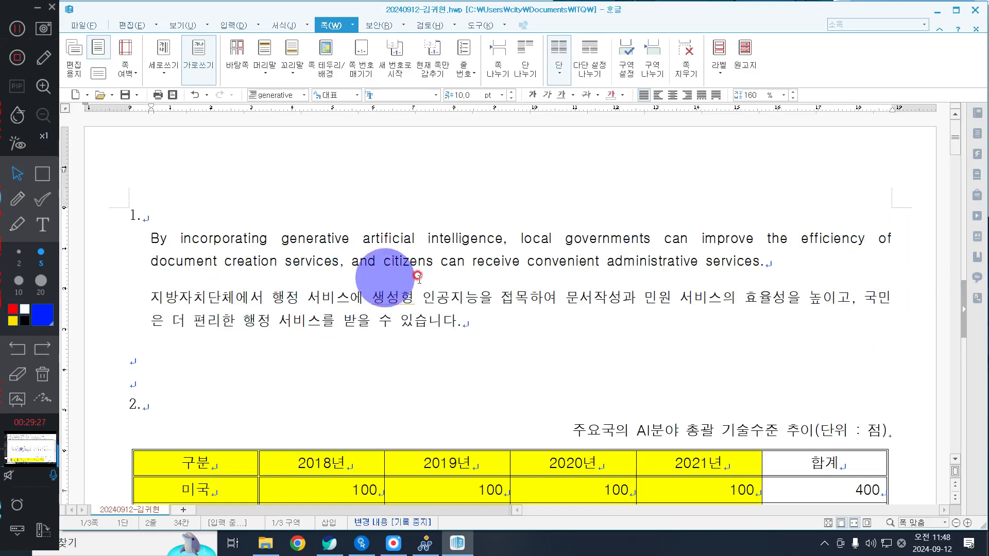
{"action": "left_click", "coordinate": [592, 356]}
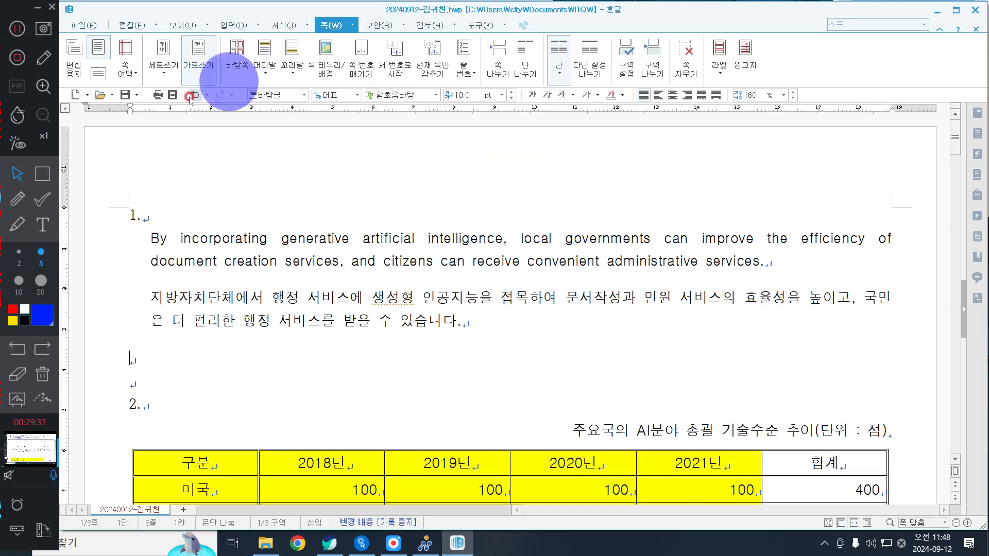
{"action": "left_click", "coordinate": [18, 57]}
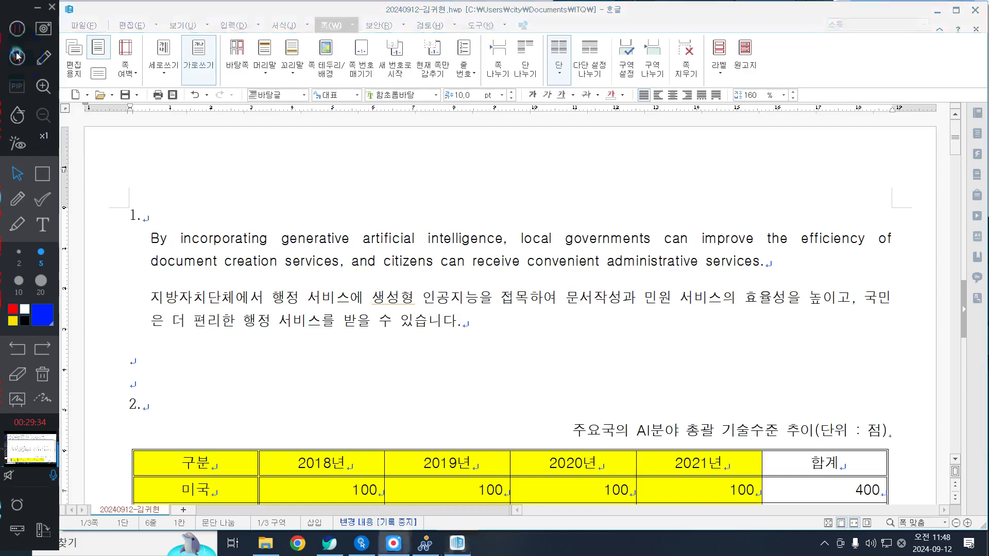
{"action": "left_click", "coordinate": [412, 202]}
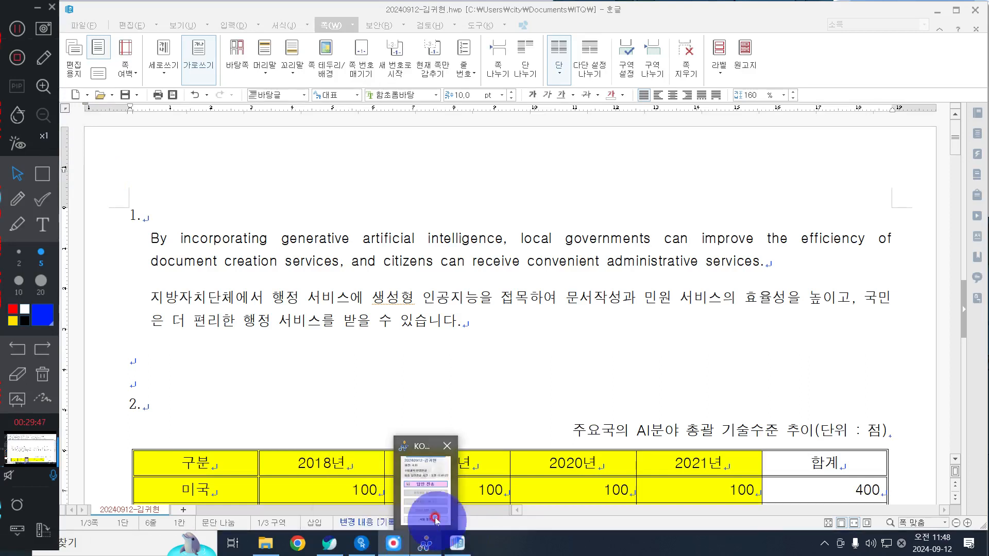
- Save the document, switch to the exam submission program and send the answer file to the exam-room PC (답안 전송)
{"action": "left_click", "coordinate": [124, 94]}
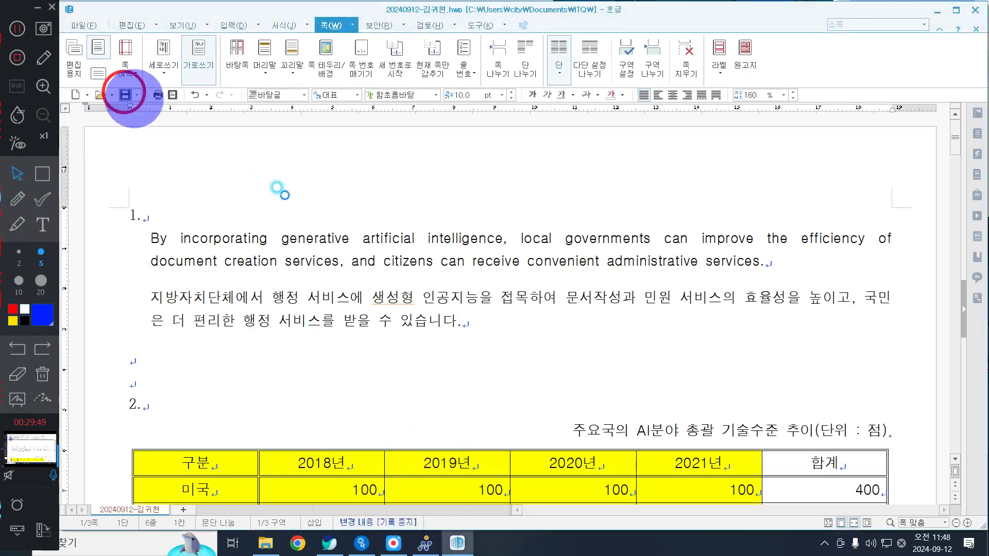
{"action": "left_click", "coordinate": [433, 547]}
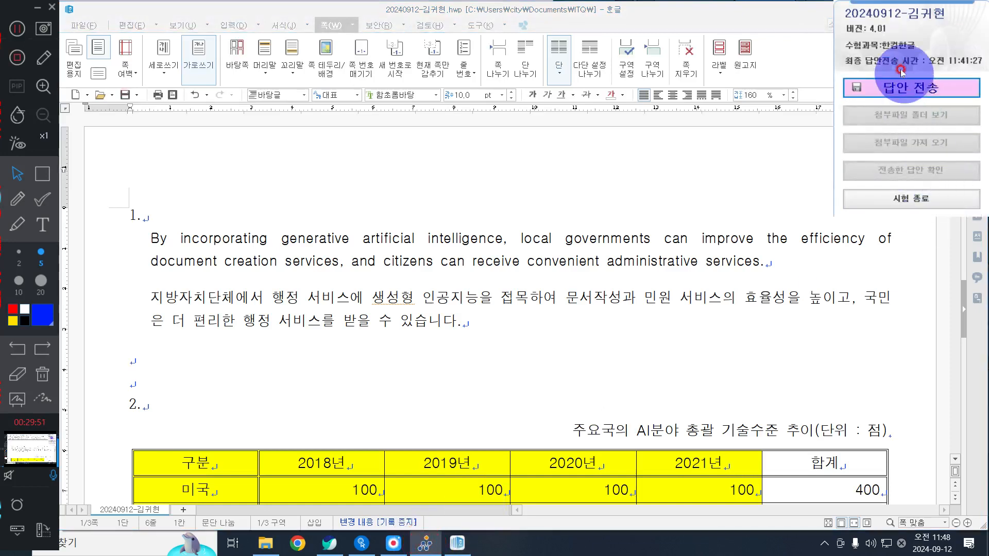
{"action": "left_click", "coordinate": [906, 88]}
{"action": "left_click", "coordinate": [483, 319]}
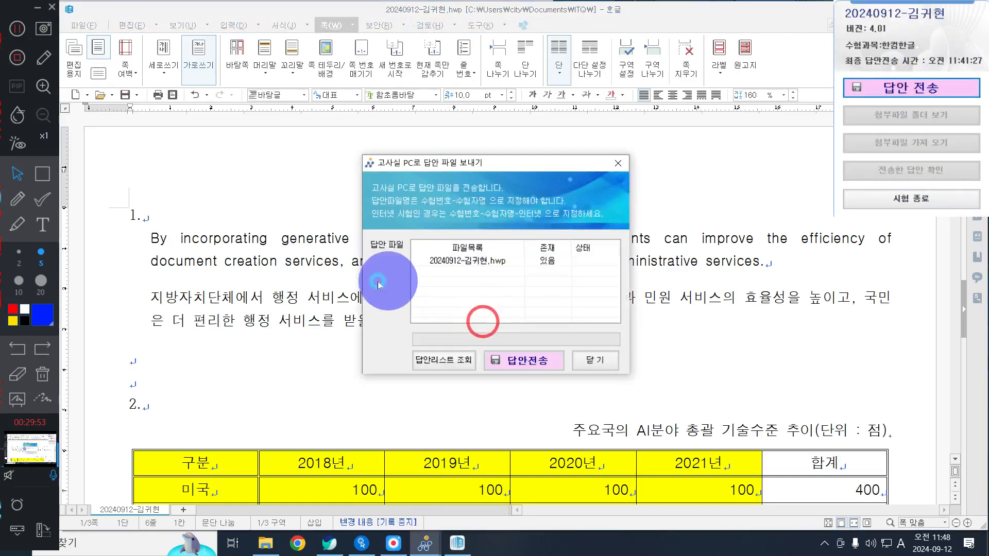
{"action": "left_click", "coordinate": [531, 374]}
{"action": "left_click", "coordinate": [538, 369]}
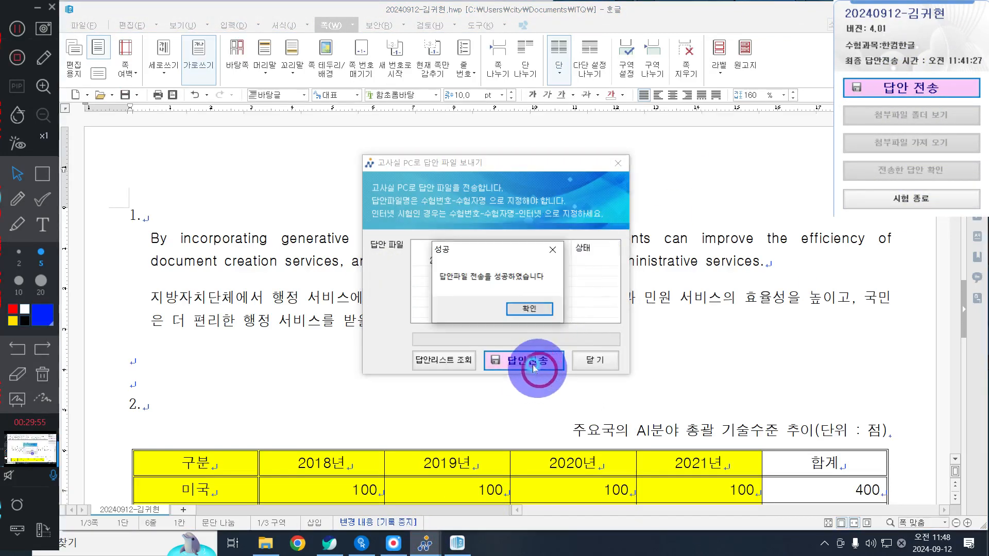
{"action": "left_click", "coordinate": [526, 308]}
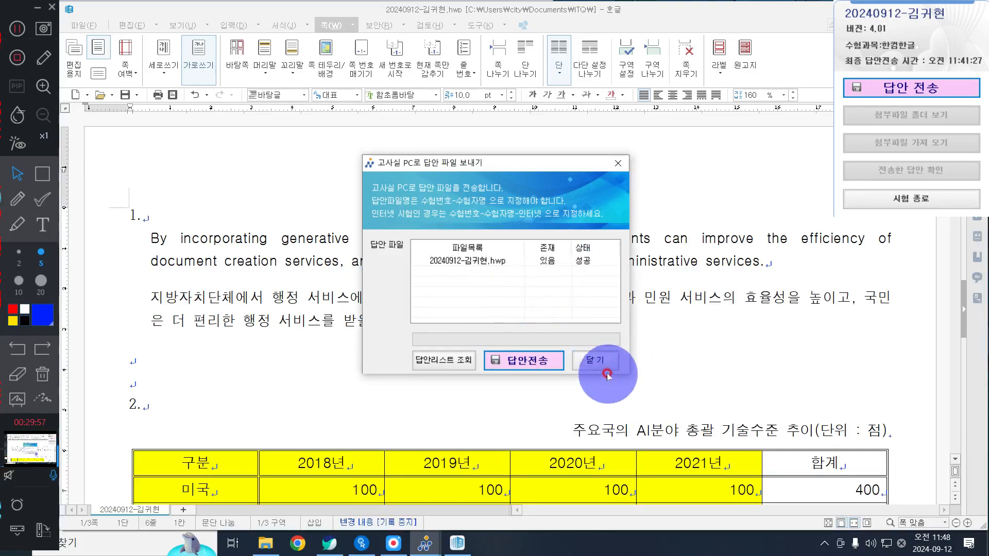
{"action": "left_click", "coordinate": [594, 360]}
- Look through the document's passages, table, chart, equations, drawing objects and final article page to review the completed items
{"action": "scroll", "coordinate": [419, 360], "scroll_direction": "down", "scroll_amount": 15}
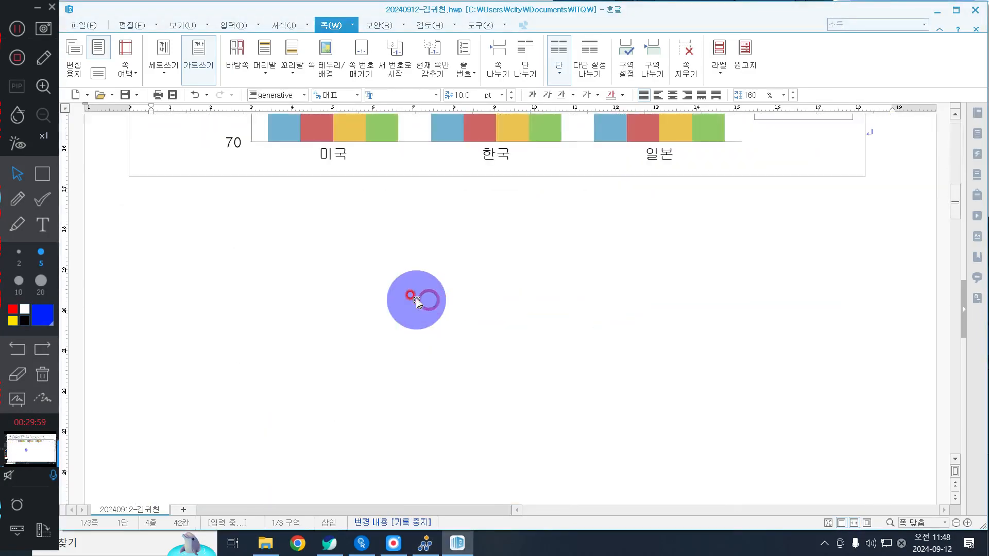
{"action": "scroll", "coordinate": [417, 298], "scroll_direction": "down", "scroll_amount": 2}
{"action": "scroll", "coordinate": [411, 294], "scroll_direction": "up", "scroll_amount": 10}
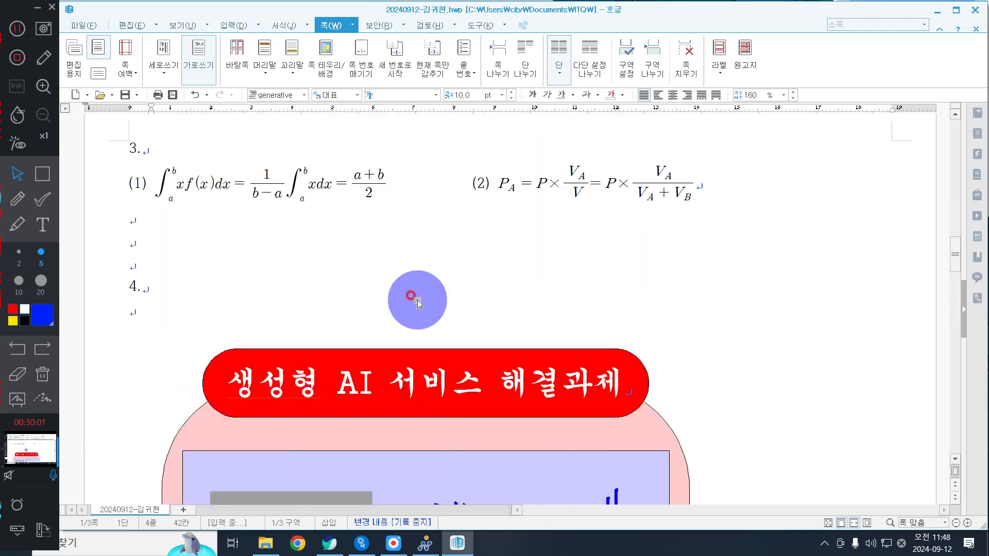
{"action": "scroll", "coordinate": [361, 257], "scroll_direction": "up", "scroll_amount": 10}
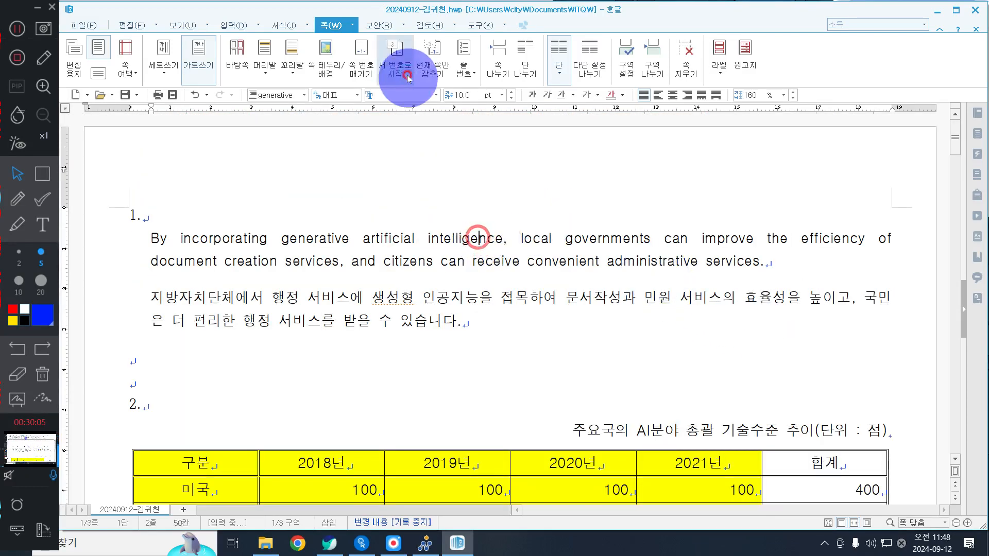
{"action": "scroll", "coordinate": [508, 315], "scroll_direction": "down", "scroll_amount": 5}
{"action": "left_click", "coordinate": [461, 198]}
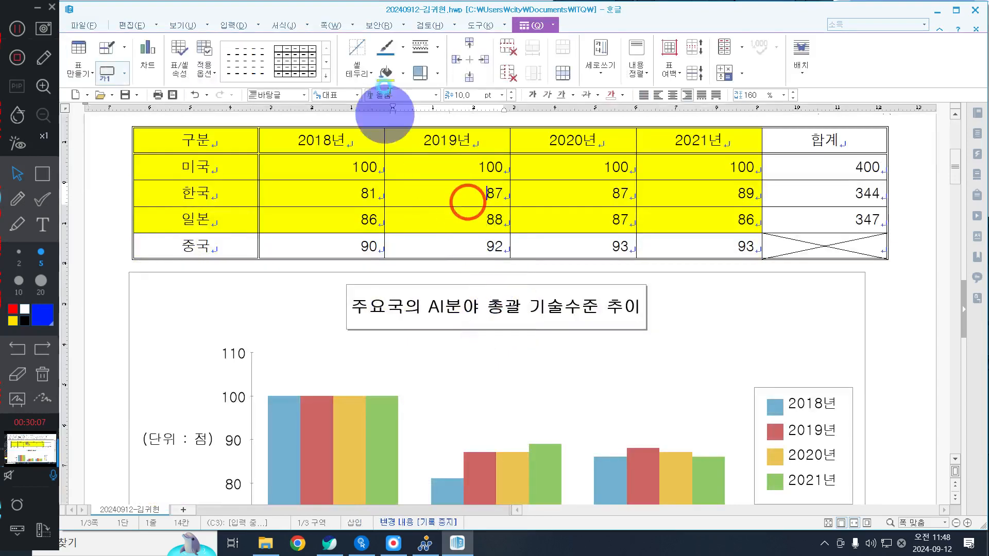
{"action": "scroll", "coordinate": [519, 301], "scroll_direction": "down", "scroll_amount": 5}
{"action": "scroll", "coordinate": [517, 312], "scroll_direction": "down", "scroll_amount": 10}
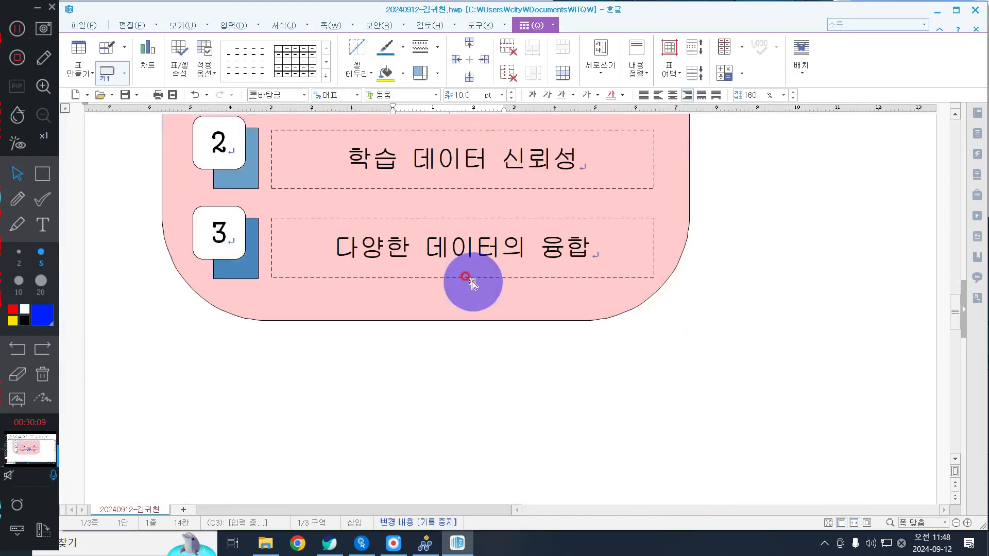
{"action": "scroll", "coordinate": [470, 281], "scroll_direction": "up", "scroll_amount": 4}
{"action": "left_click", "coordinate": [416, 326]}
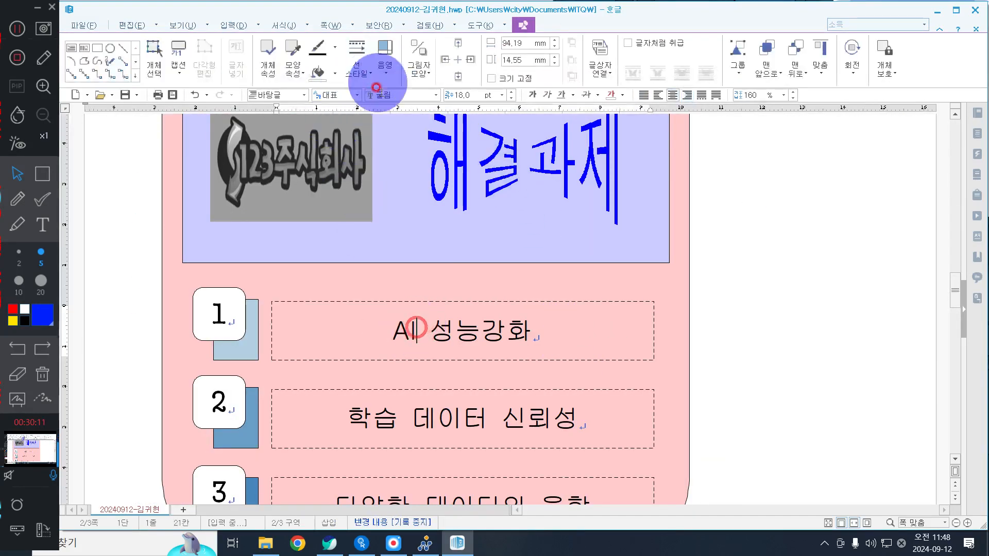
{"action": "scroll", "coordinate": [569, 380], "scroll_direction": "up", "scroll_amount": 5}
{"action": "scroll", "coordinate": [568, 411], "scroll_direction": "down", "scroll_amount": 15}
{"action": "scroll", "coordinate": [568, 411], "scroll_direction": "down", "scroll_amount": 20}
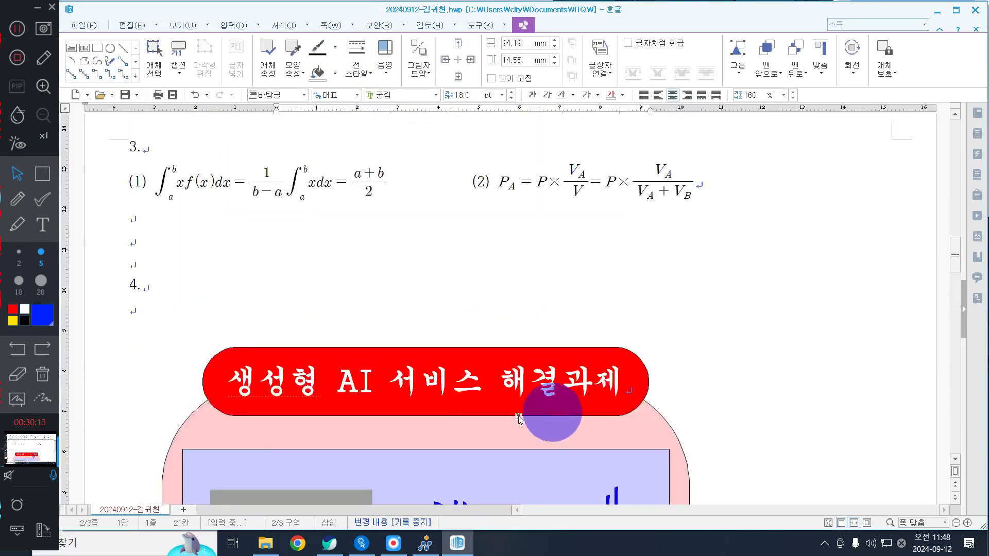
{"action": "scroll", "coordinate": [404, 341], "scroll_direction": "down", "scroll_amount": 6}
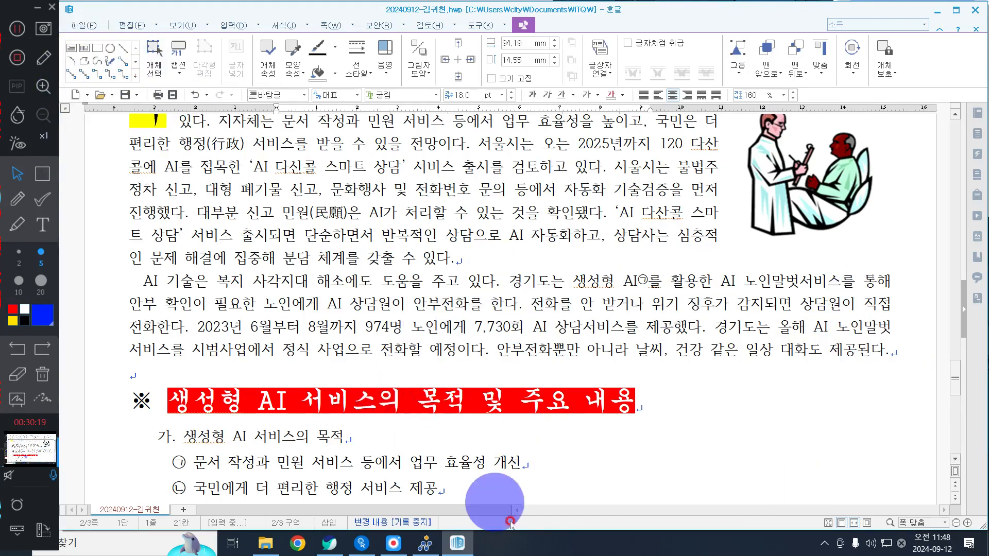
- Switch back to the exam submission program
{"action": "left_click", "coordinate": [426, 543]}
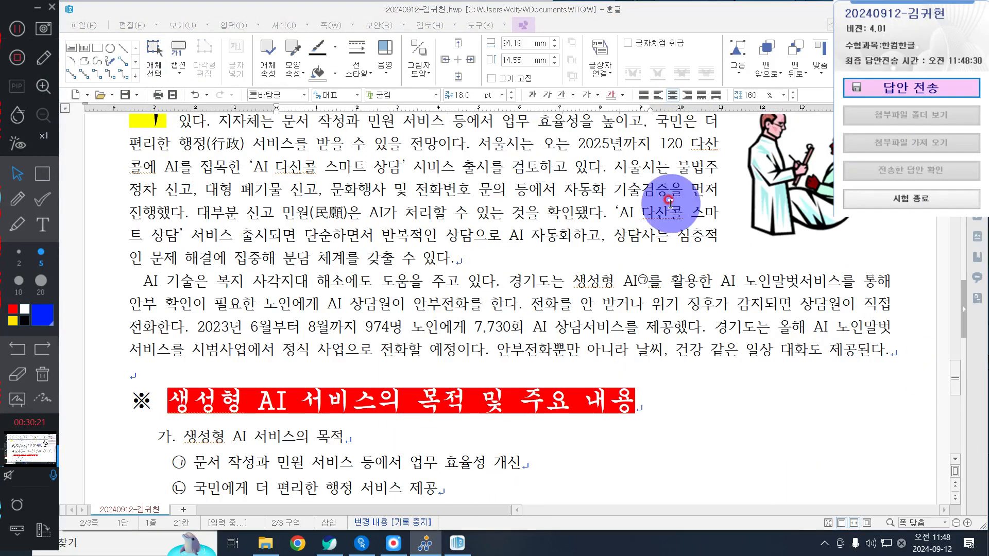